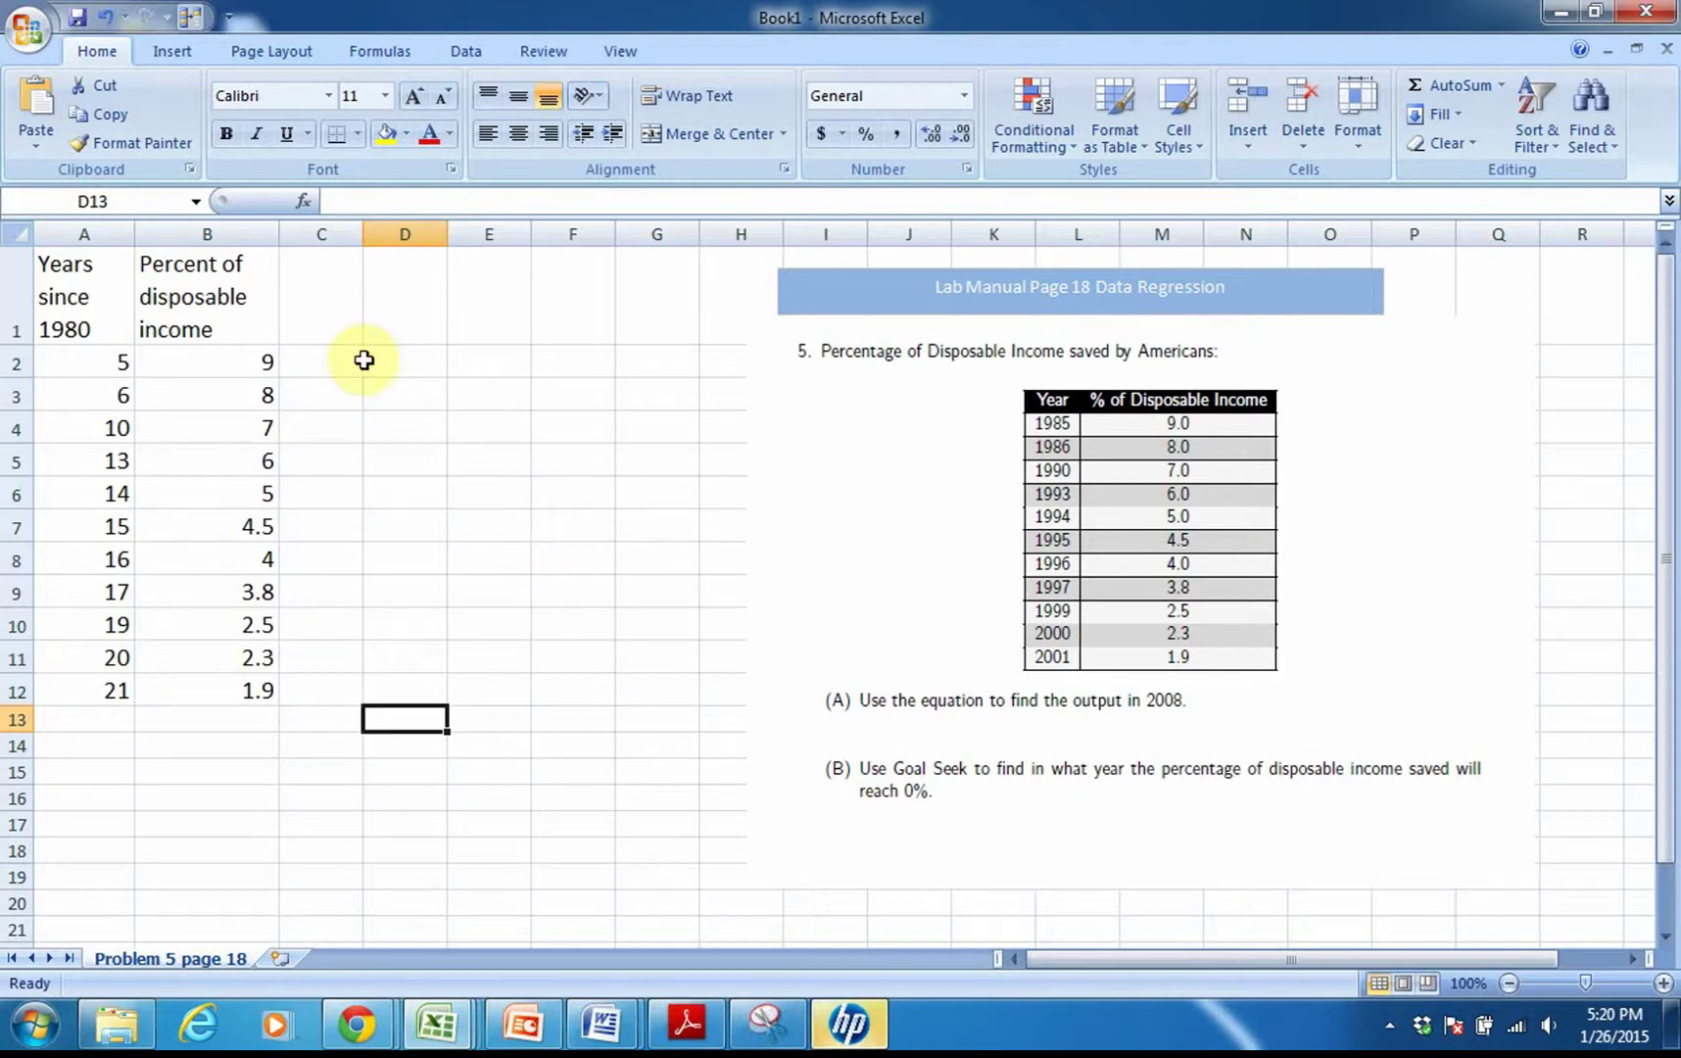
- Insert a markers-only scatter chart from the years and disposable income data in A1:B12
{"action": "left_click_drag", "start_coordinate": [58, 258], "coordinate": [216, 698]}
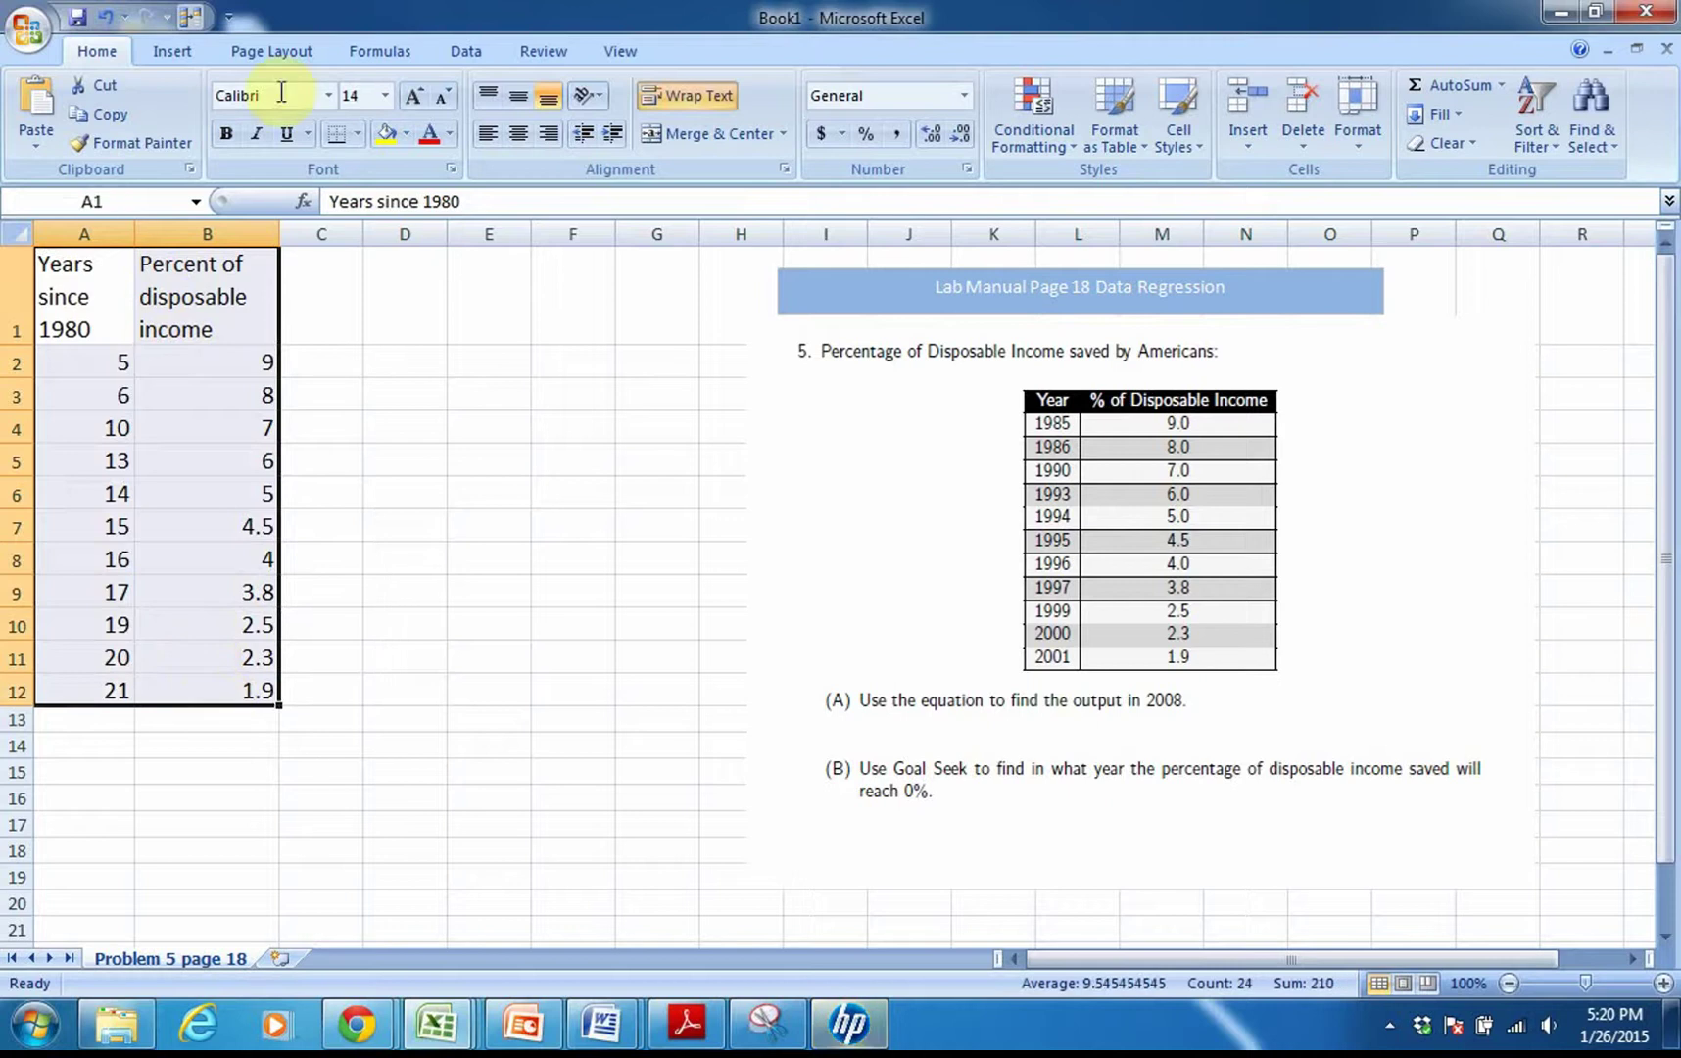
{"action": "left_click", "coordinate": [172, 49]}
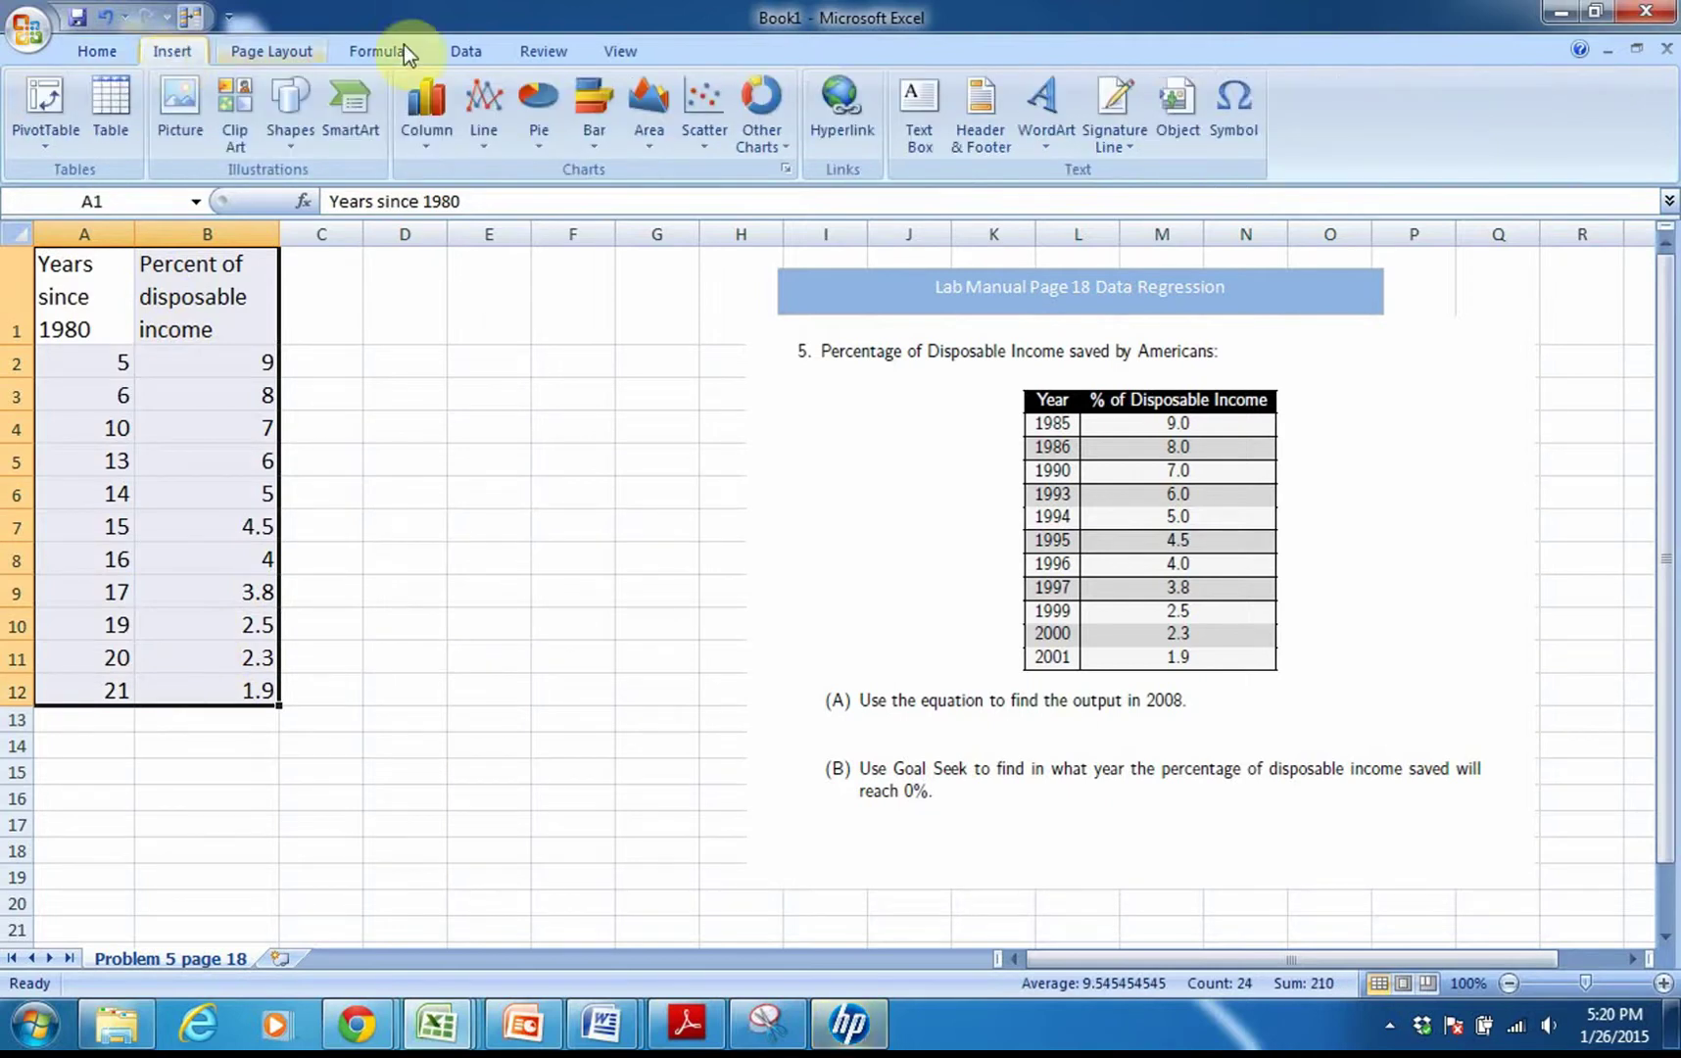
{"action": "left_click", "coordinate": [710, 98]}
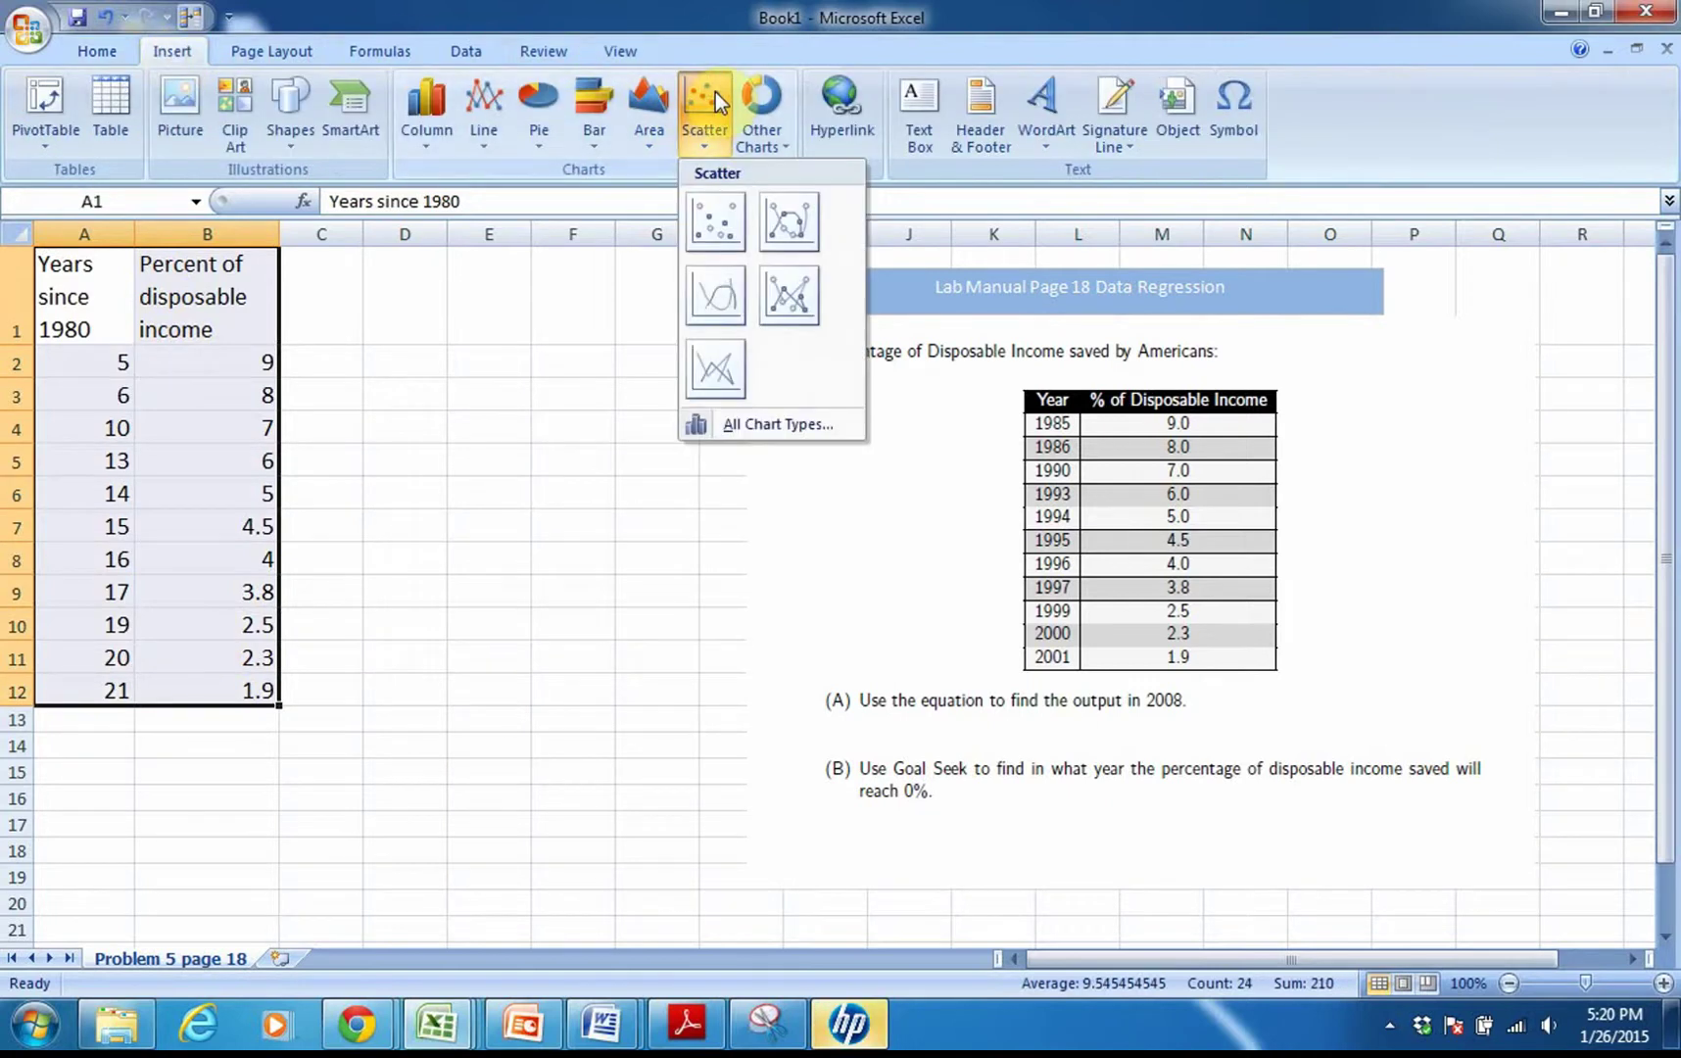
{"action": "left_click", "coordinate": [708, 237]}
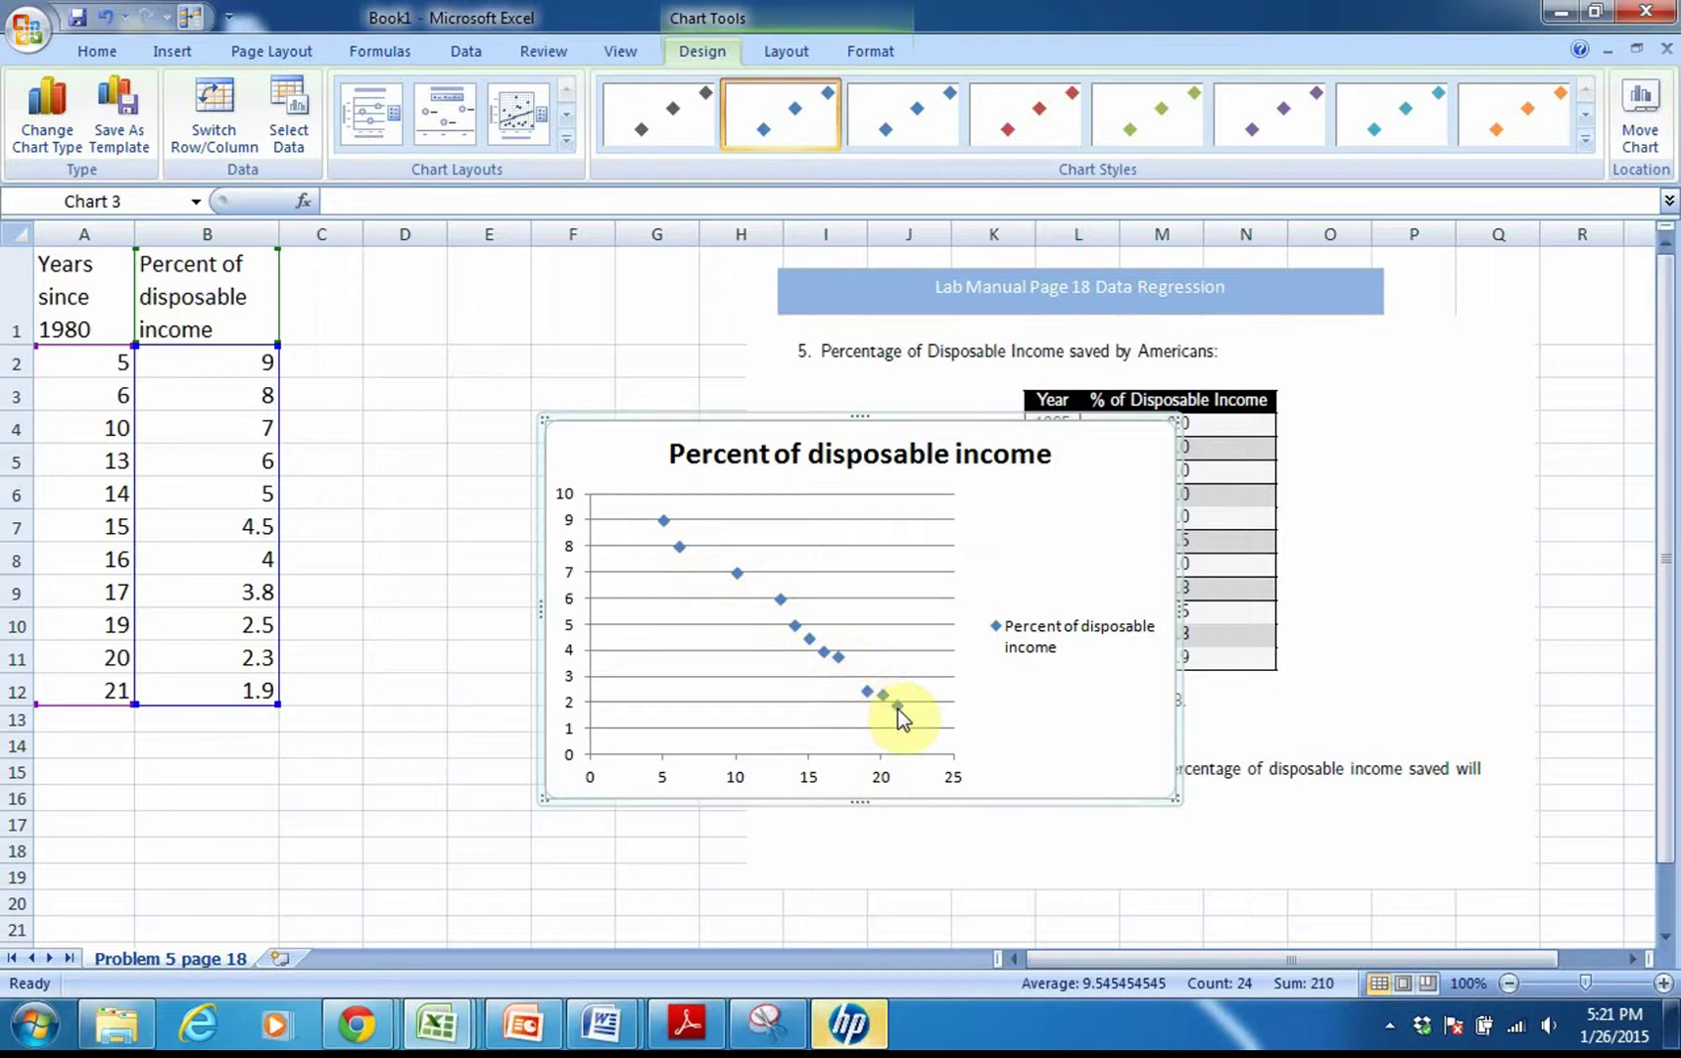
- Add a linear trendline to the chart's data series, displaying its equation and R-squared value on the chart
{"action": "mouse_move", "coordinate": [901, 708]}
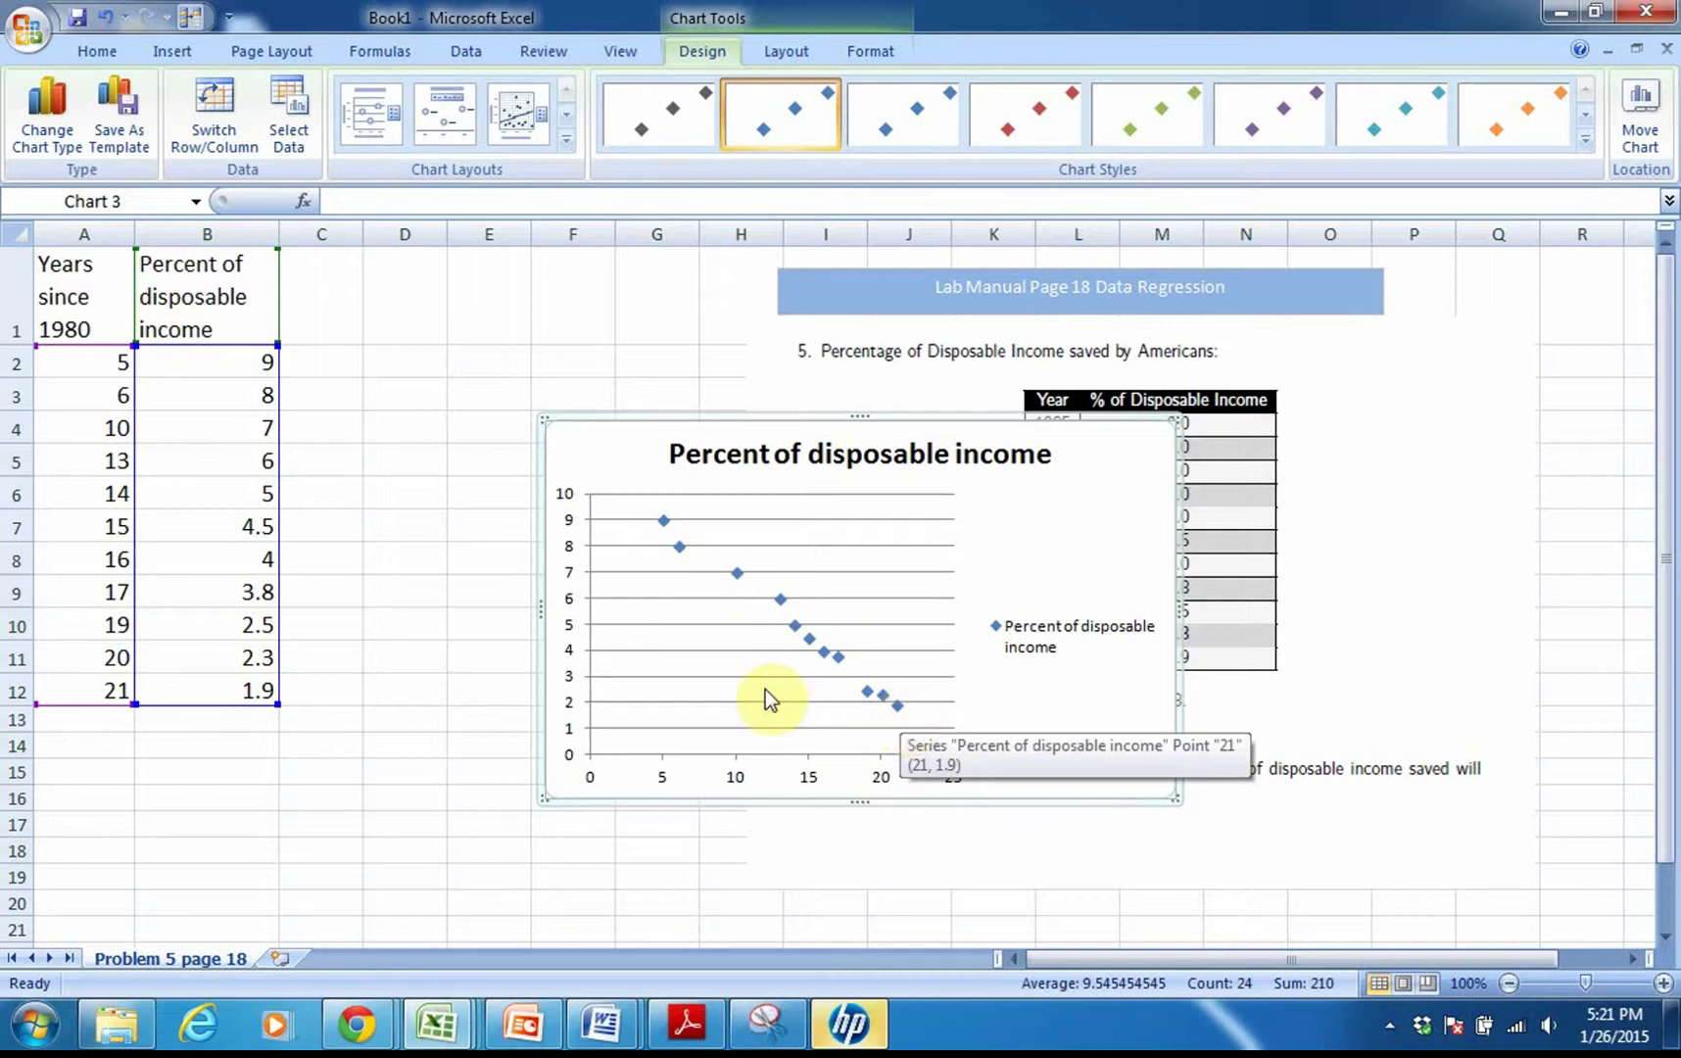
{"action": "right_click", "coordinate": [663, 519]}
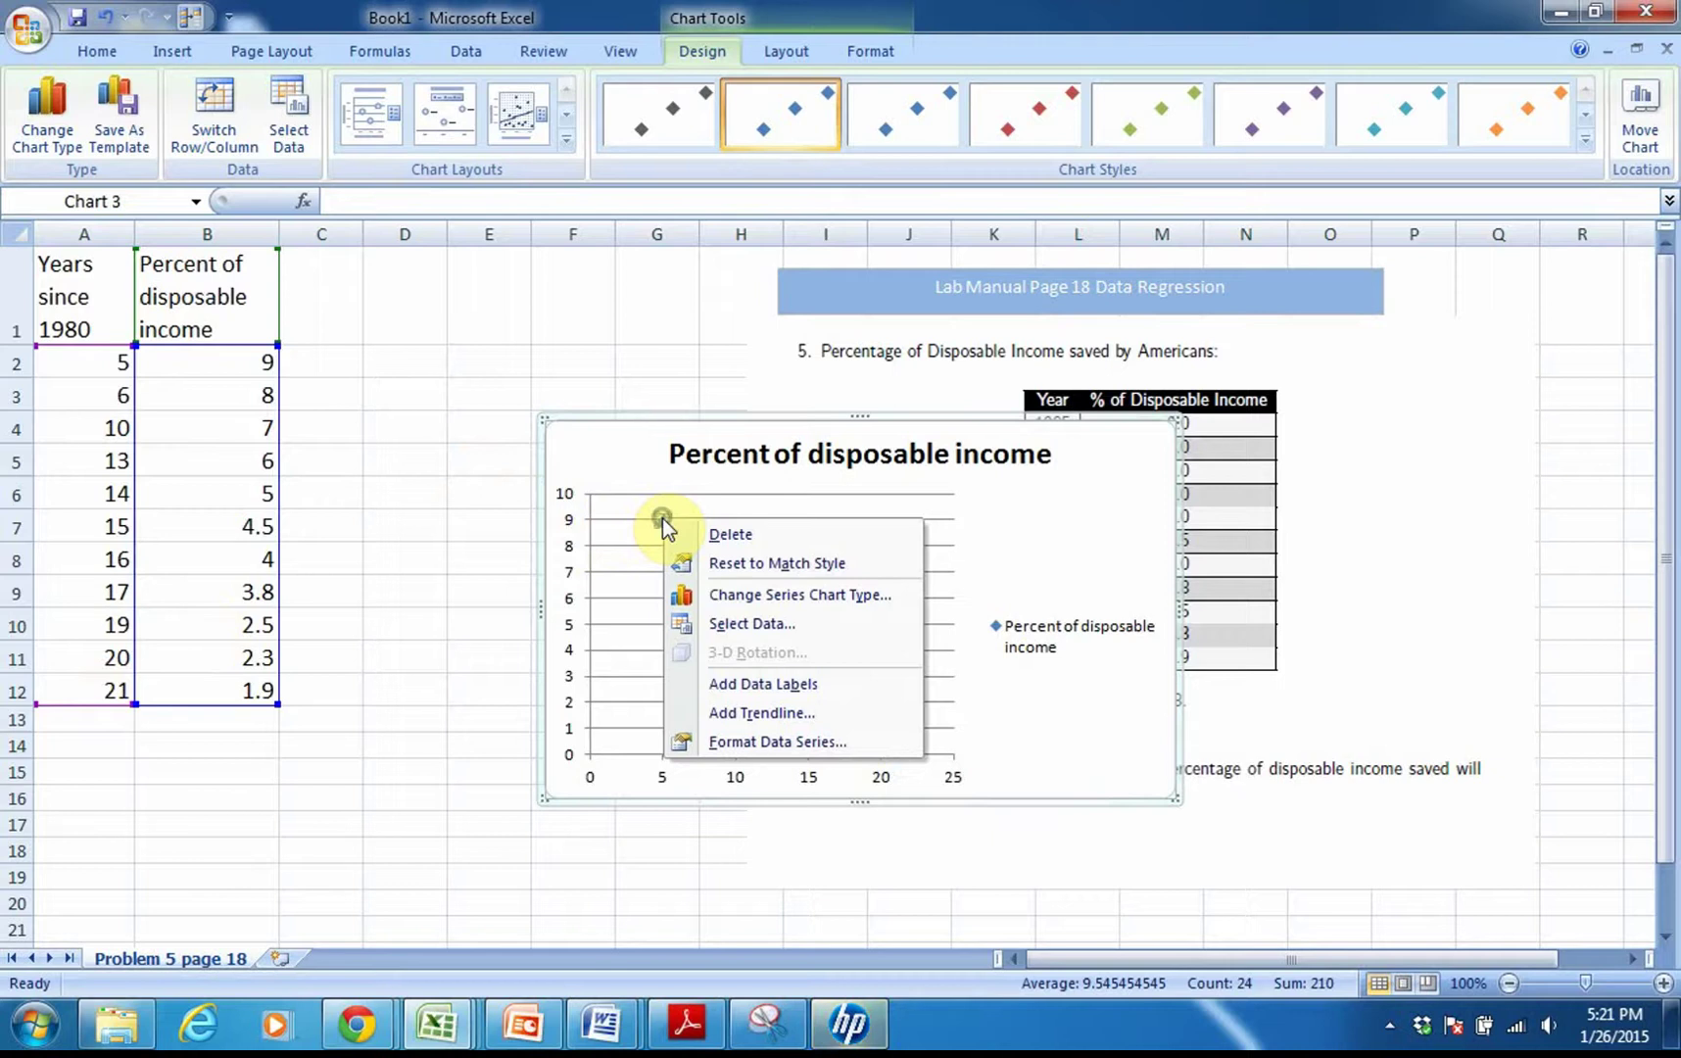
{"action": "left_click", "coordinate": [722, 712]}
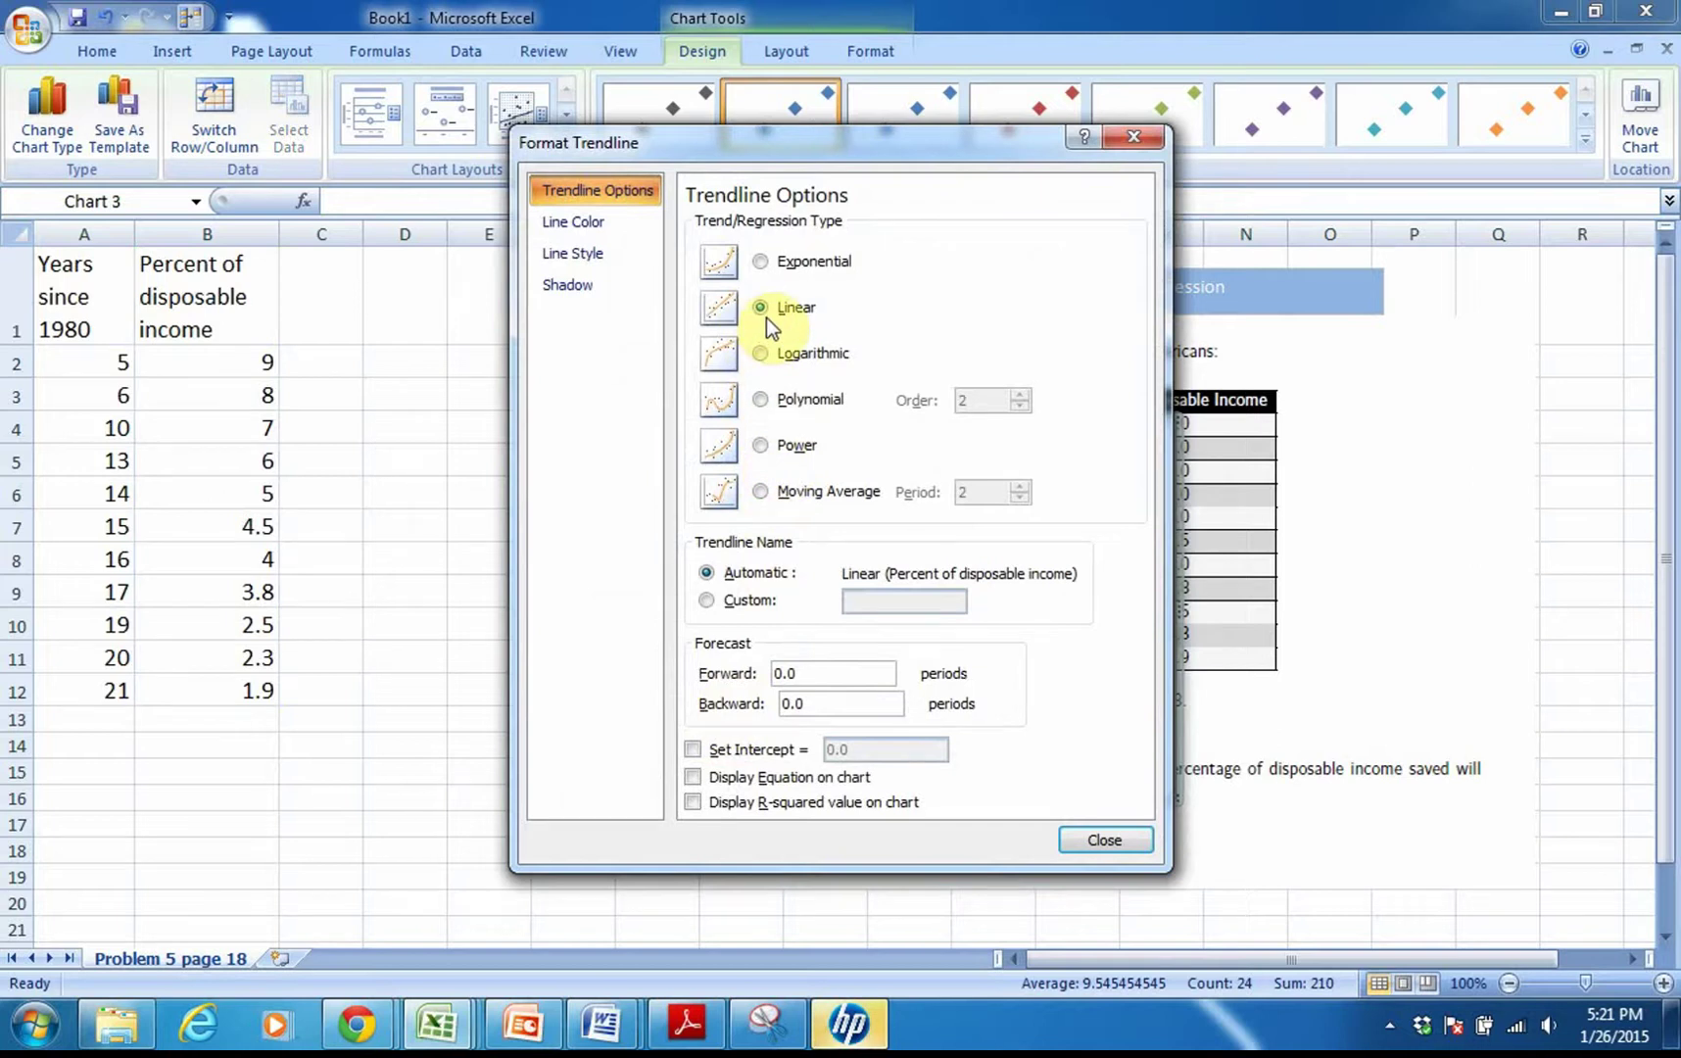
{"action": "left_click", "coordinate": [693, 778]}
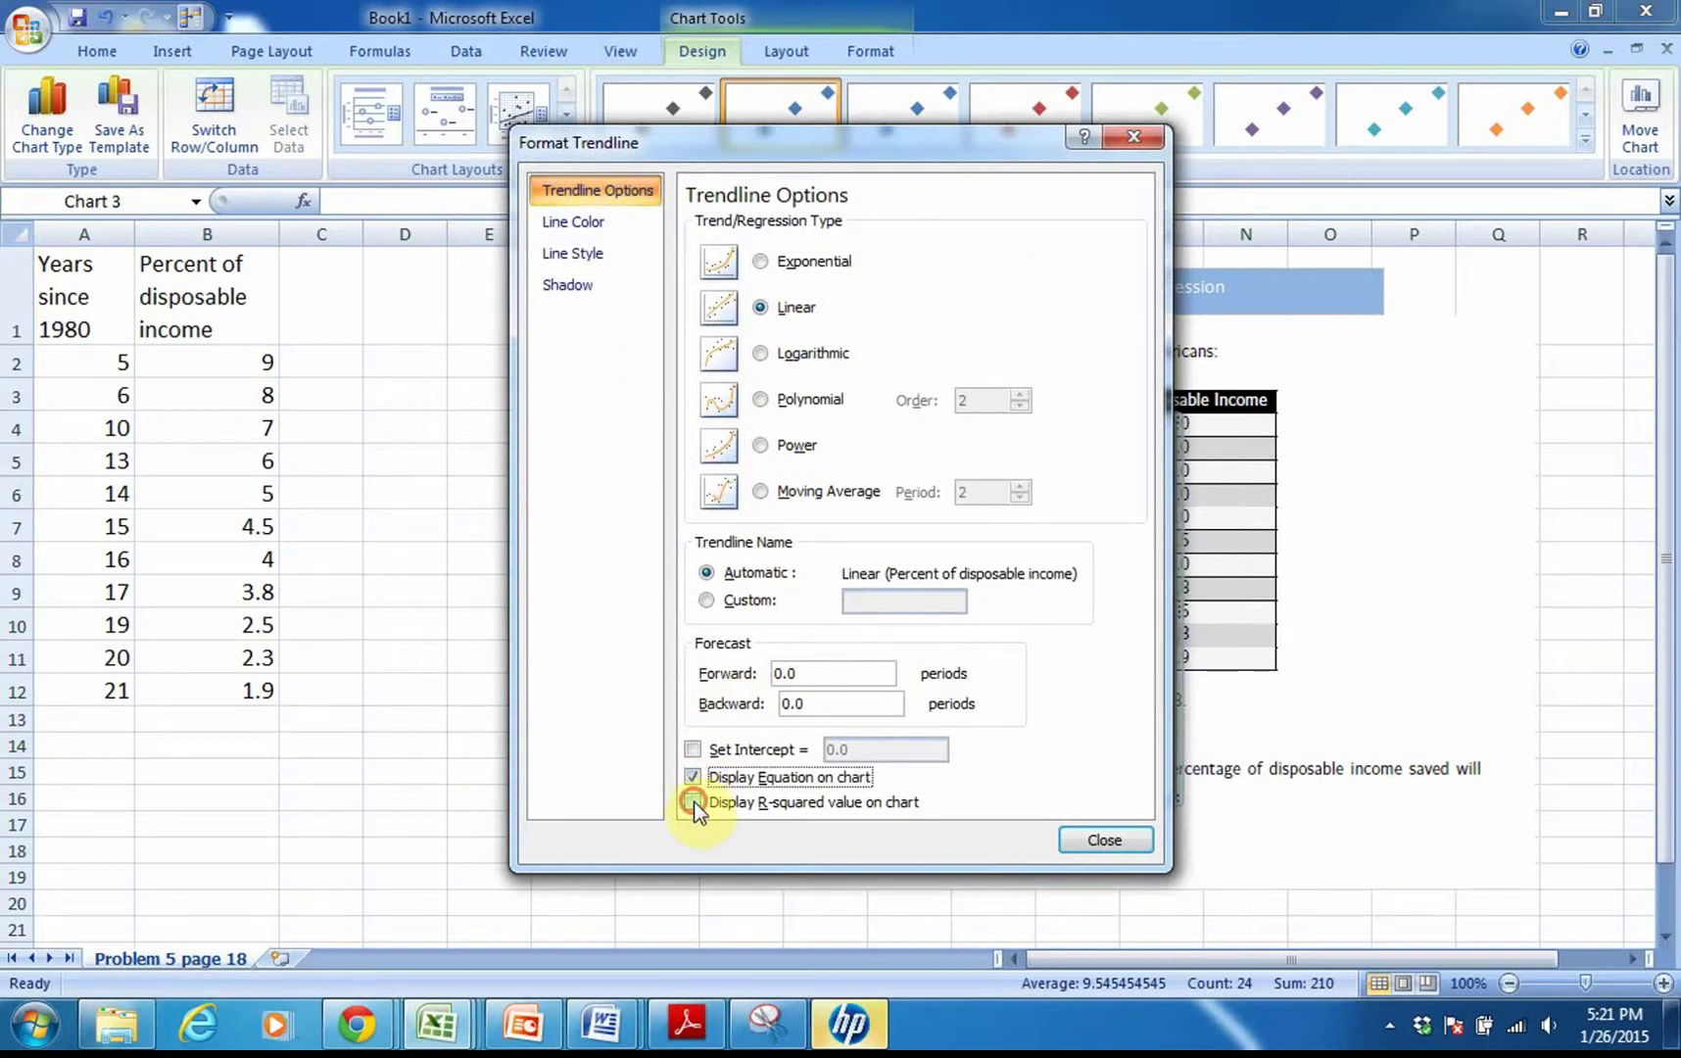
{"action": "left_click", "coordinate": [694, 801]}
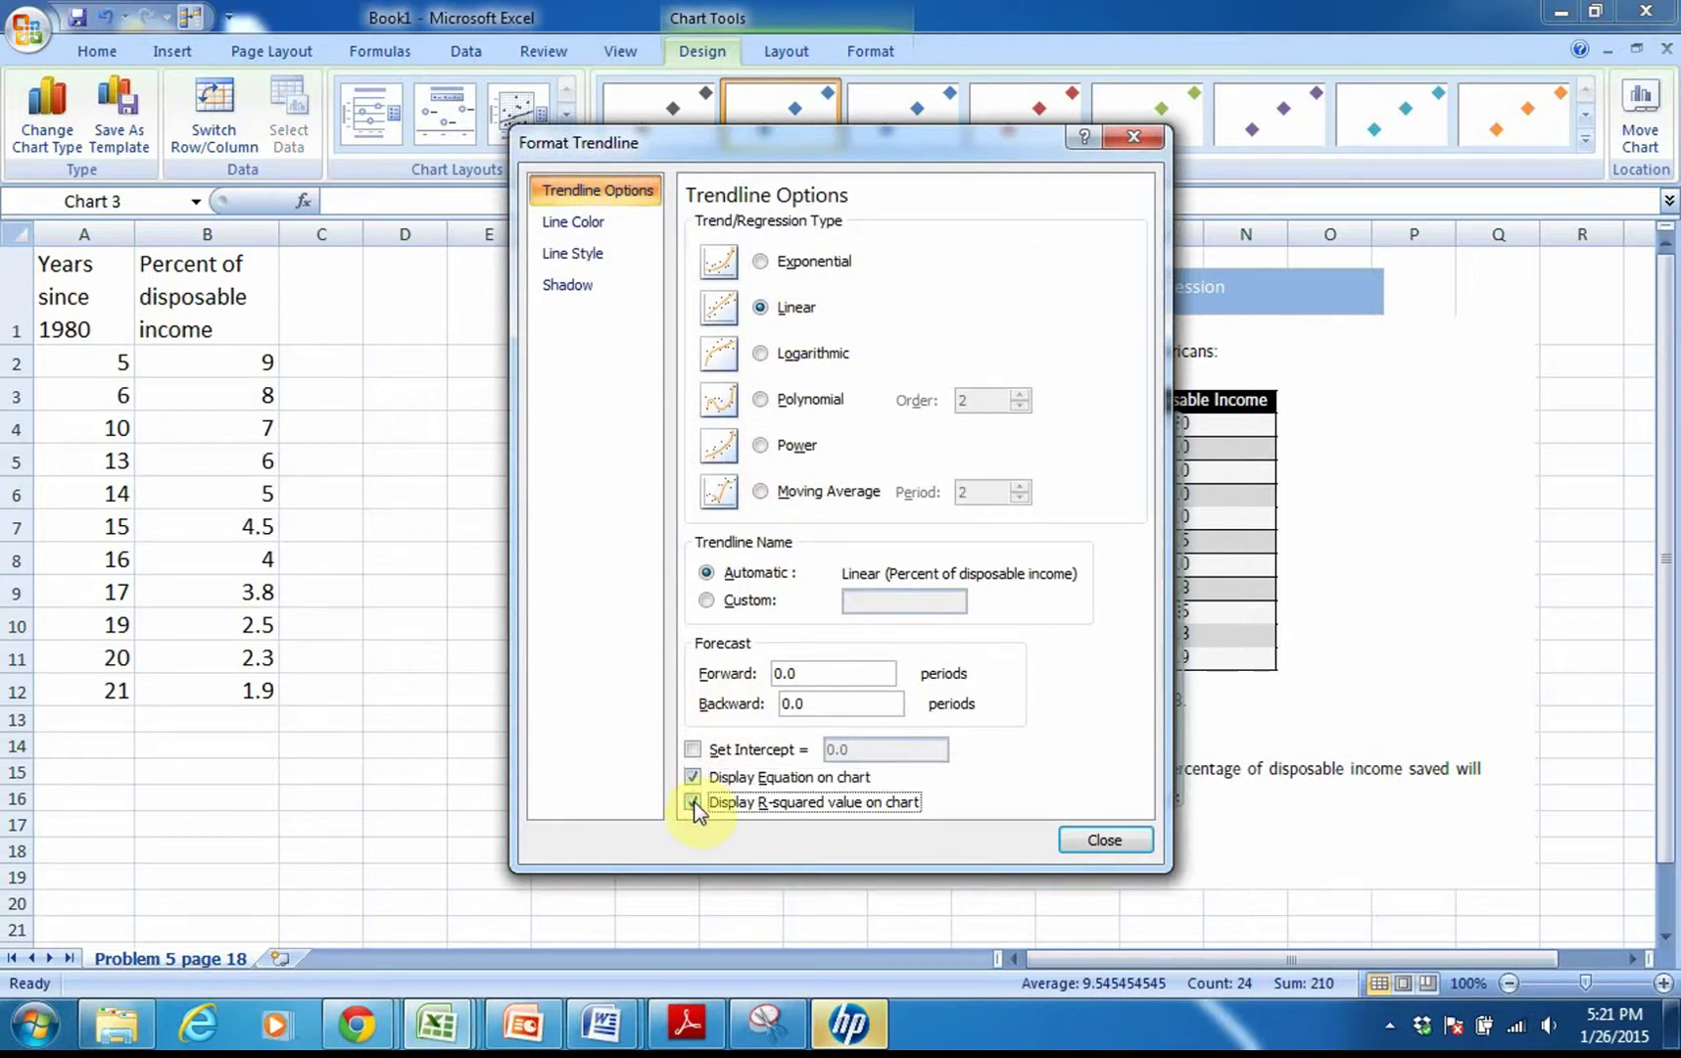
{"action": "left_click", "coordinate": [1100, 842]}
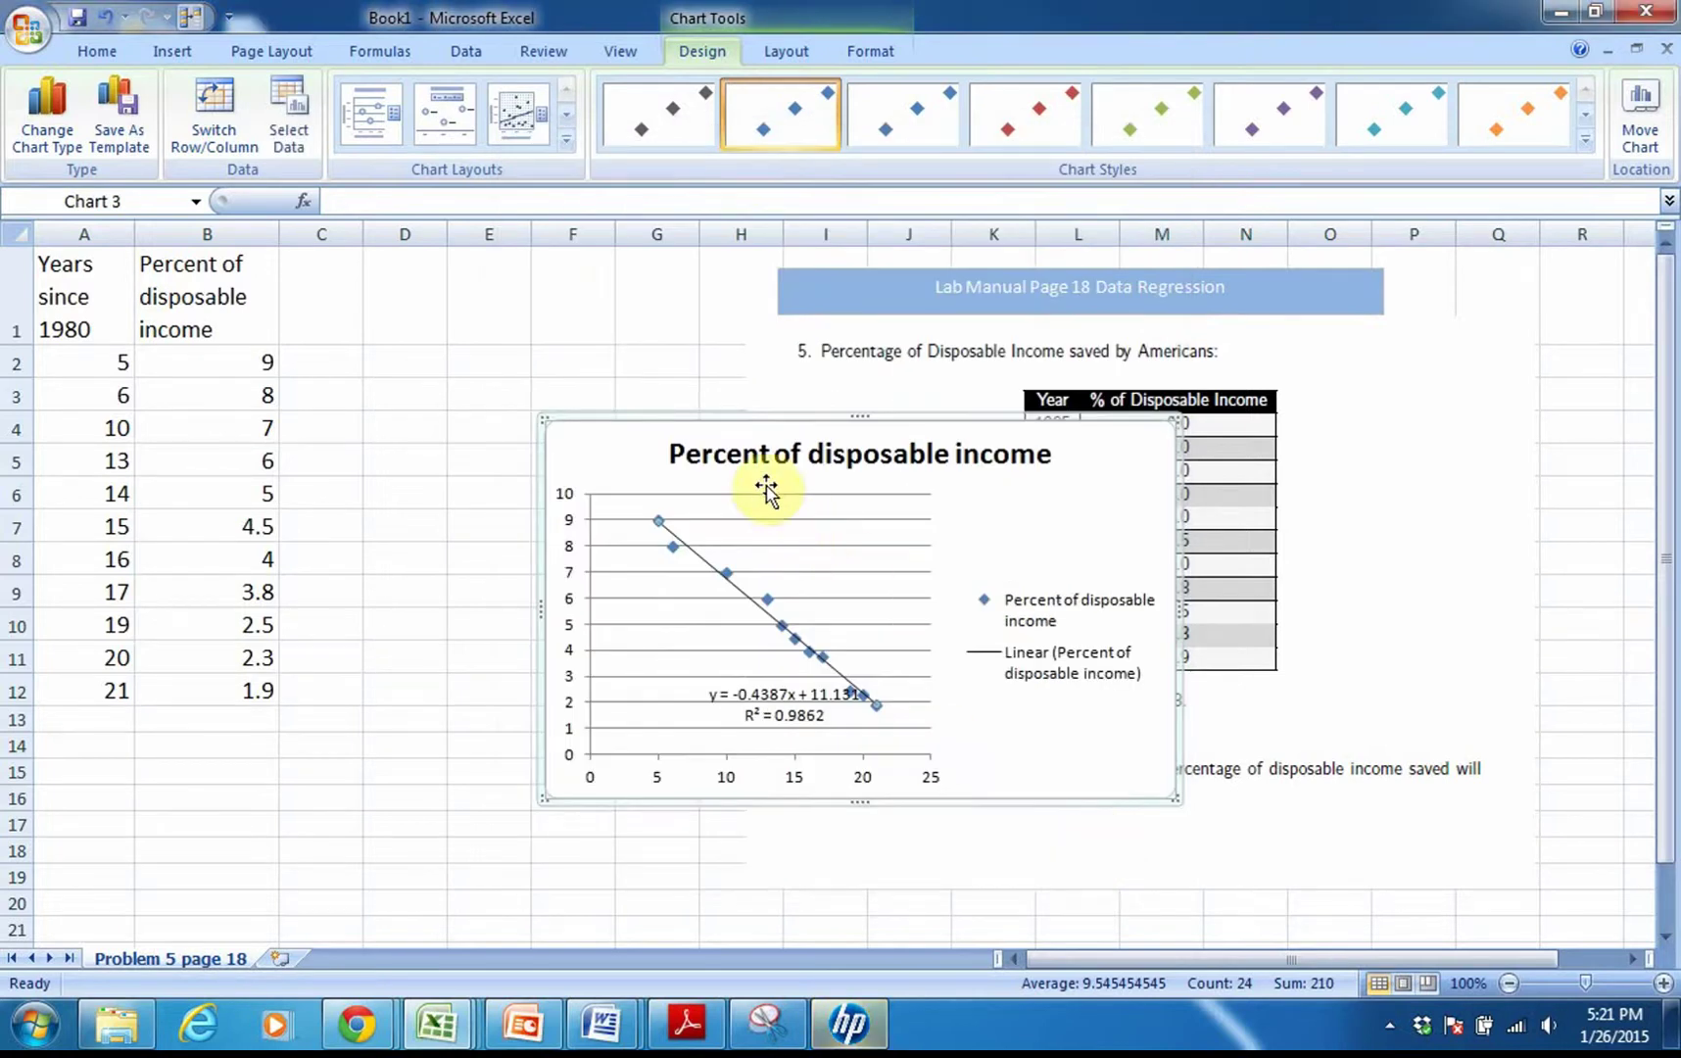
- Move the linear trendline chart down beside the end of the data table, starting around row 9, and deselect it
{"action": "left_click_drag", "start_coordinate": [739, 416], "coordinate": [486, 668]}
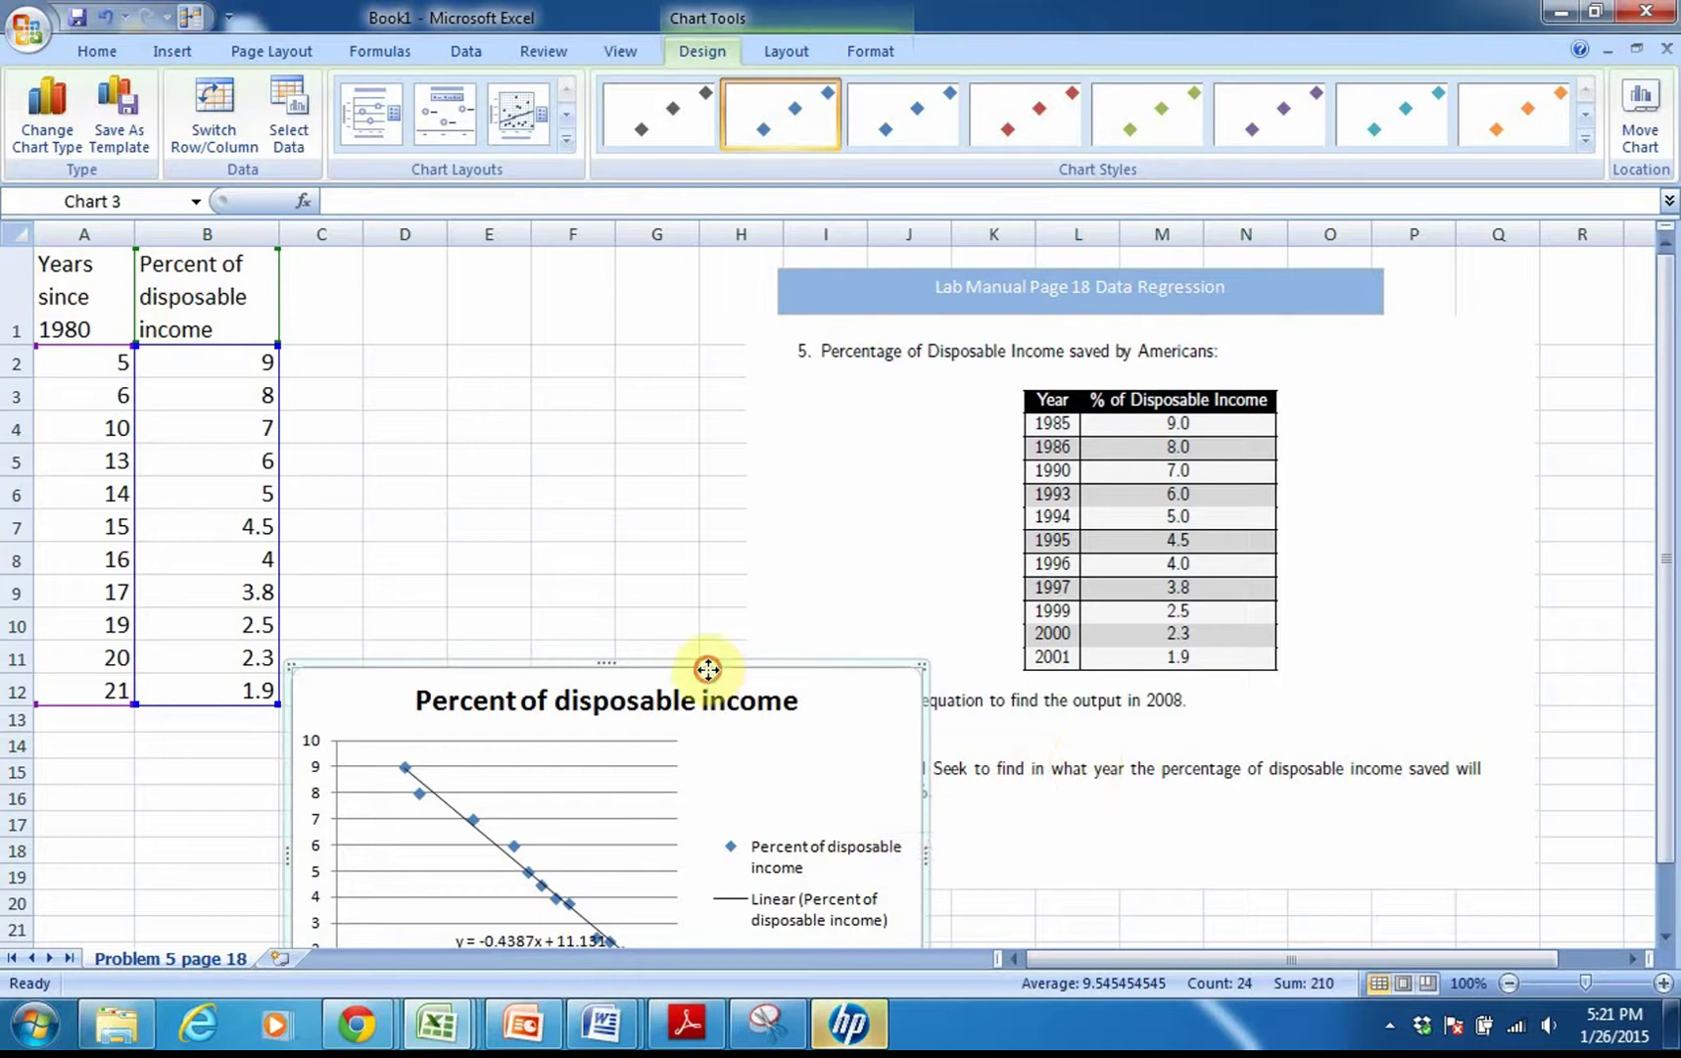
{"action": "left_click_drag", "start_coordinate": [707, 669], "coordinate": [744, 597]}
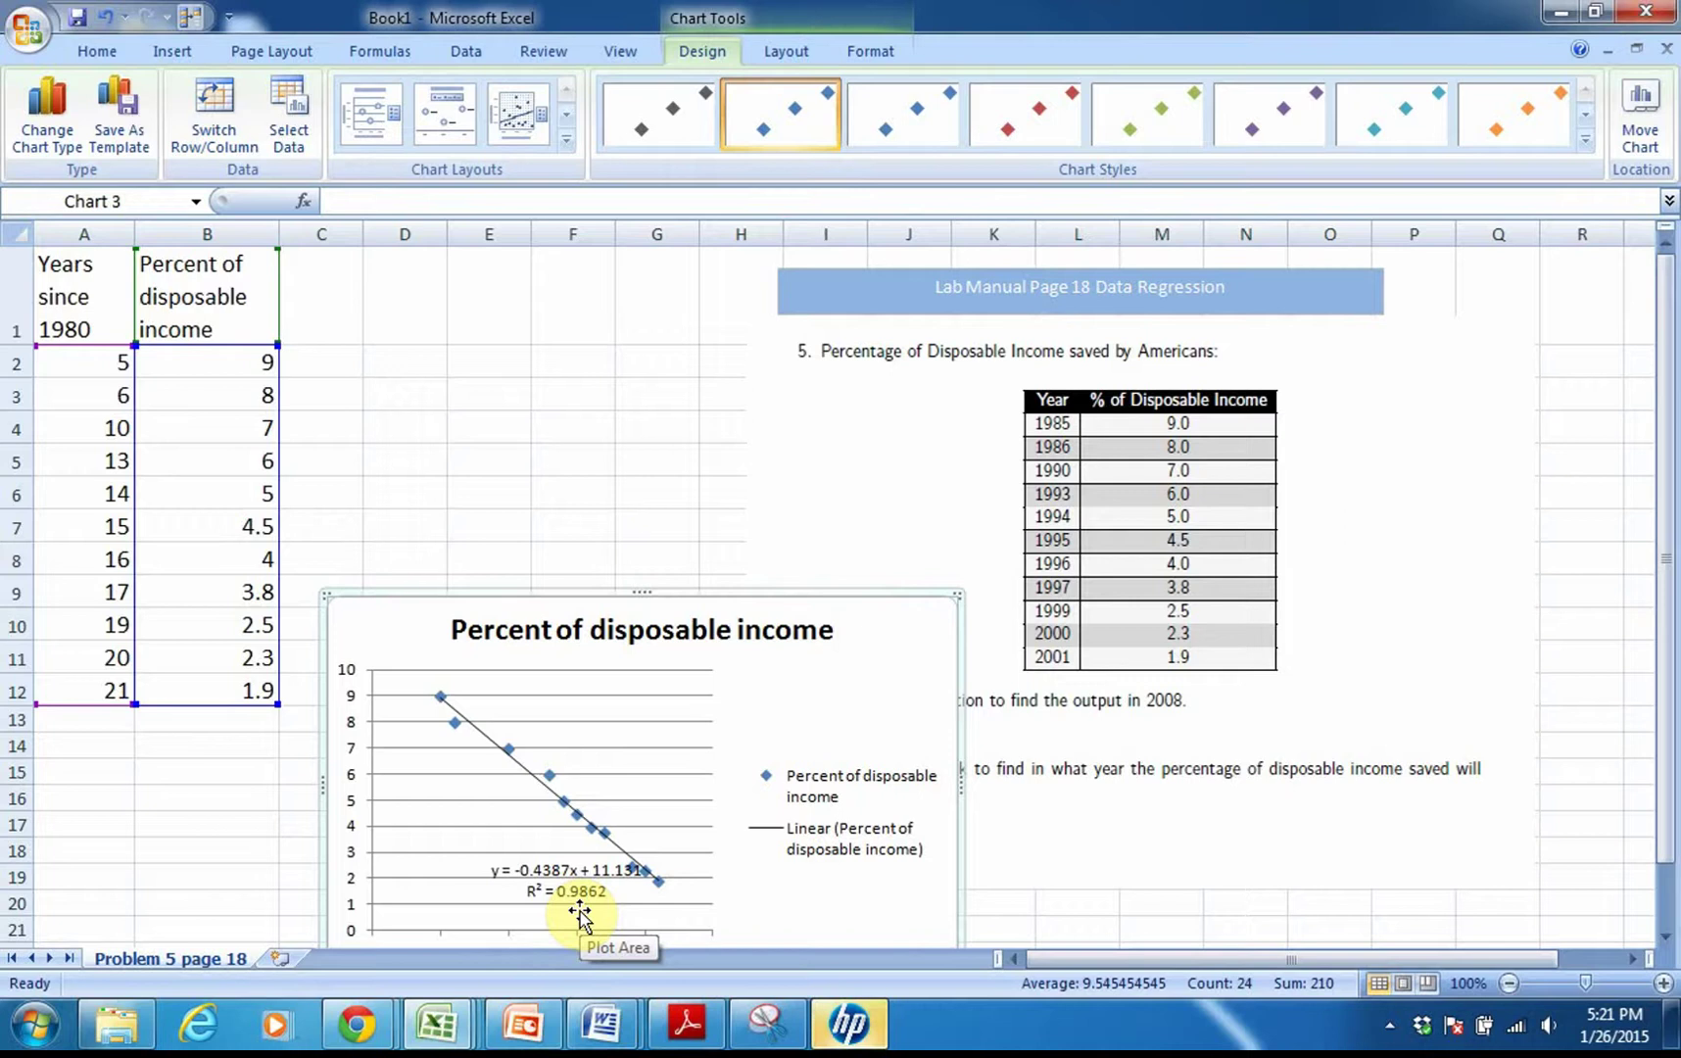
{"action": "left_click", "coordinate": [522, 419]}
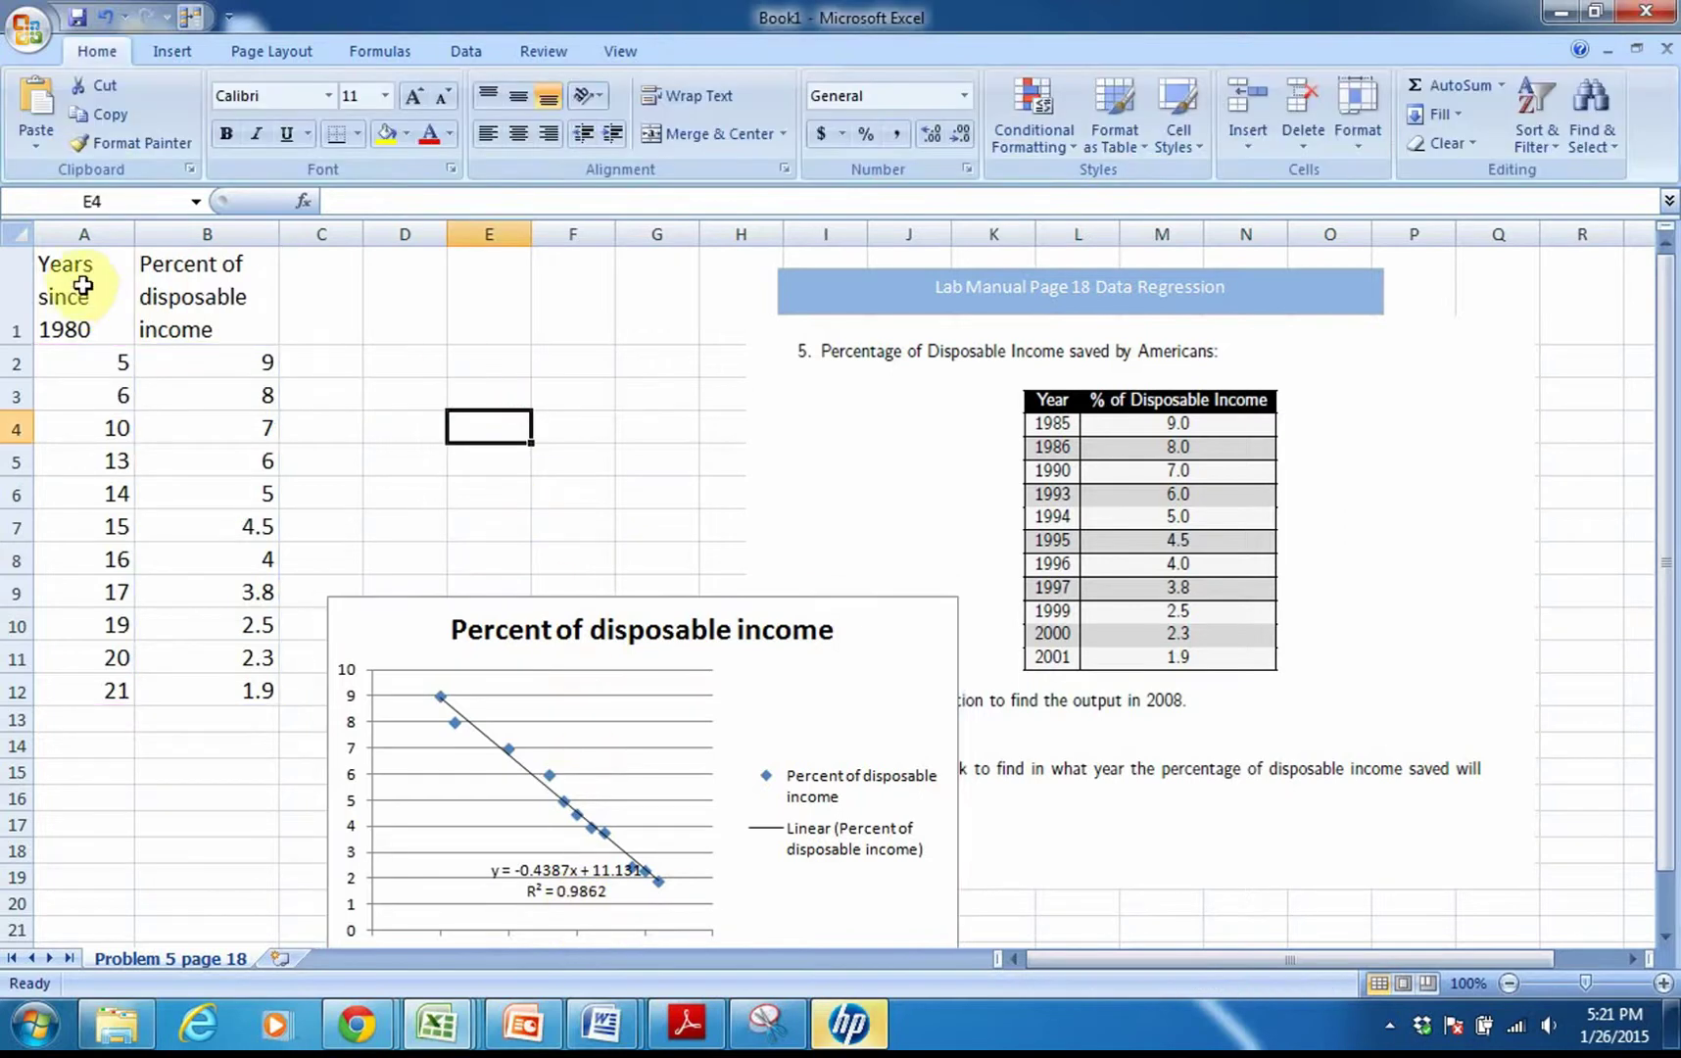
- Insert a second markers-only scatter chart from the data in A1:B12
{"action": "left_click_drag", "start_coordinate": [83, 285], "coordinate": [207, 697]}
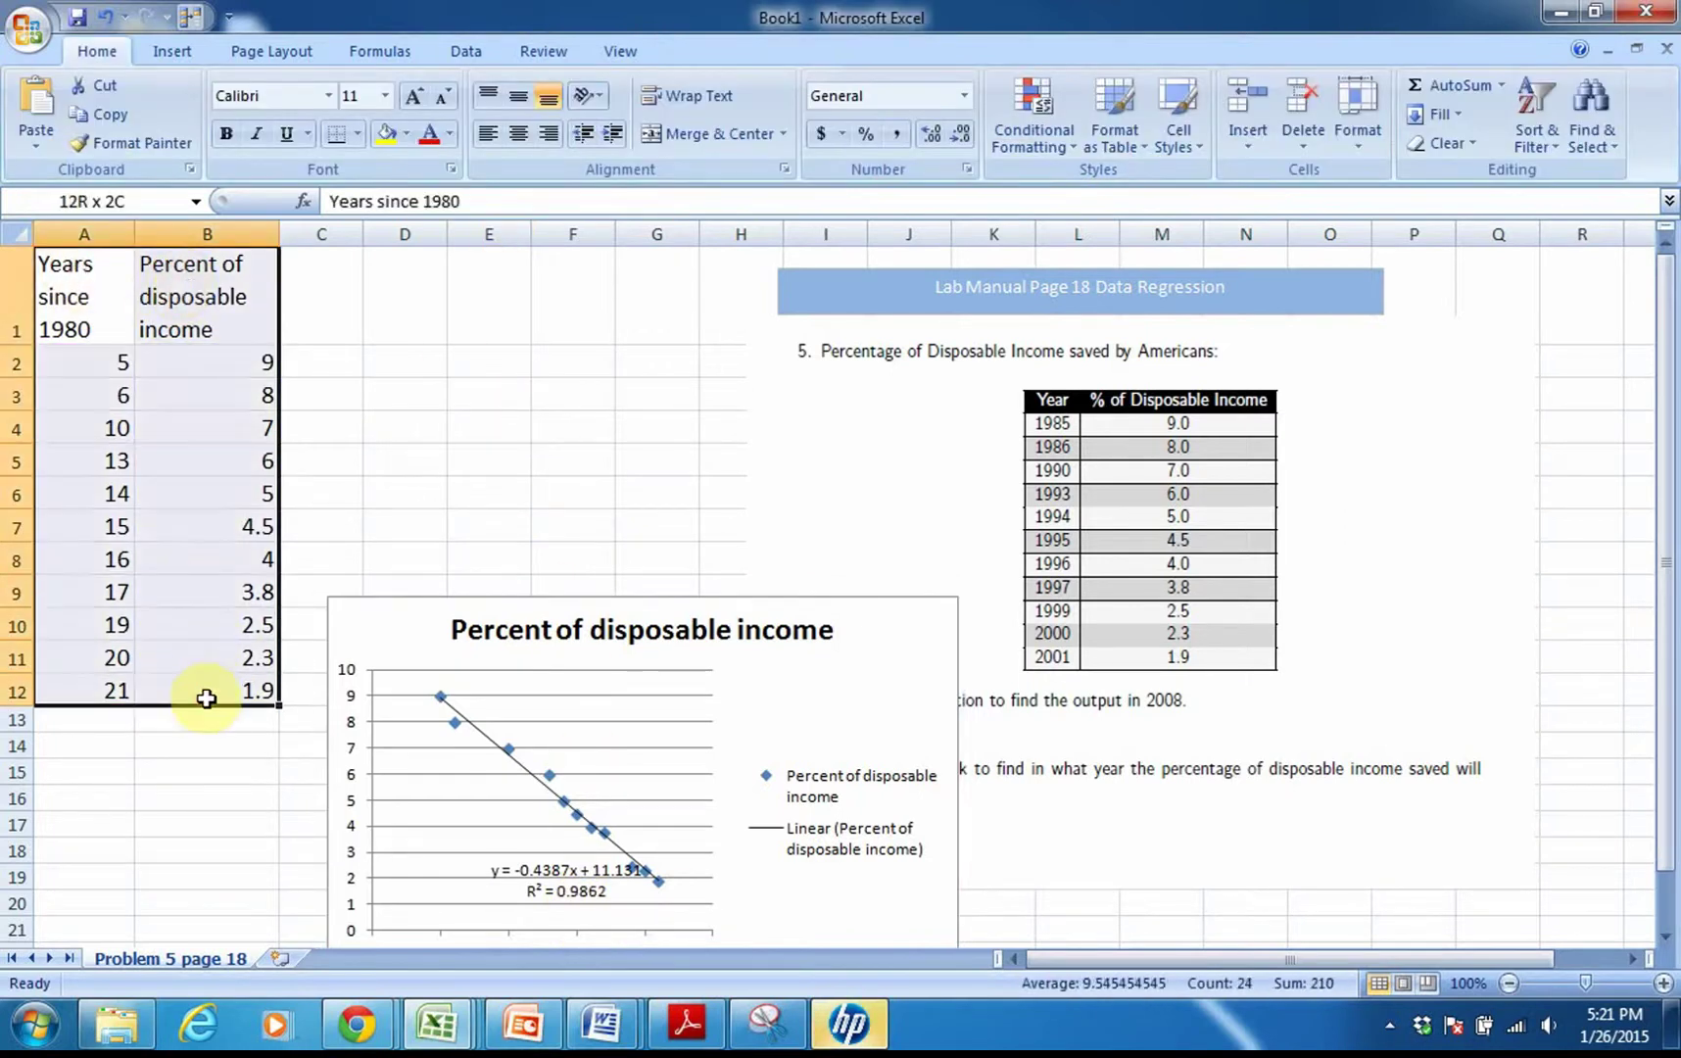
{"action": "left_click", "coordinate": [174, 50]}
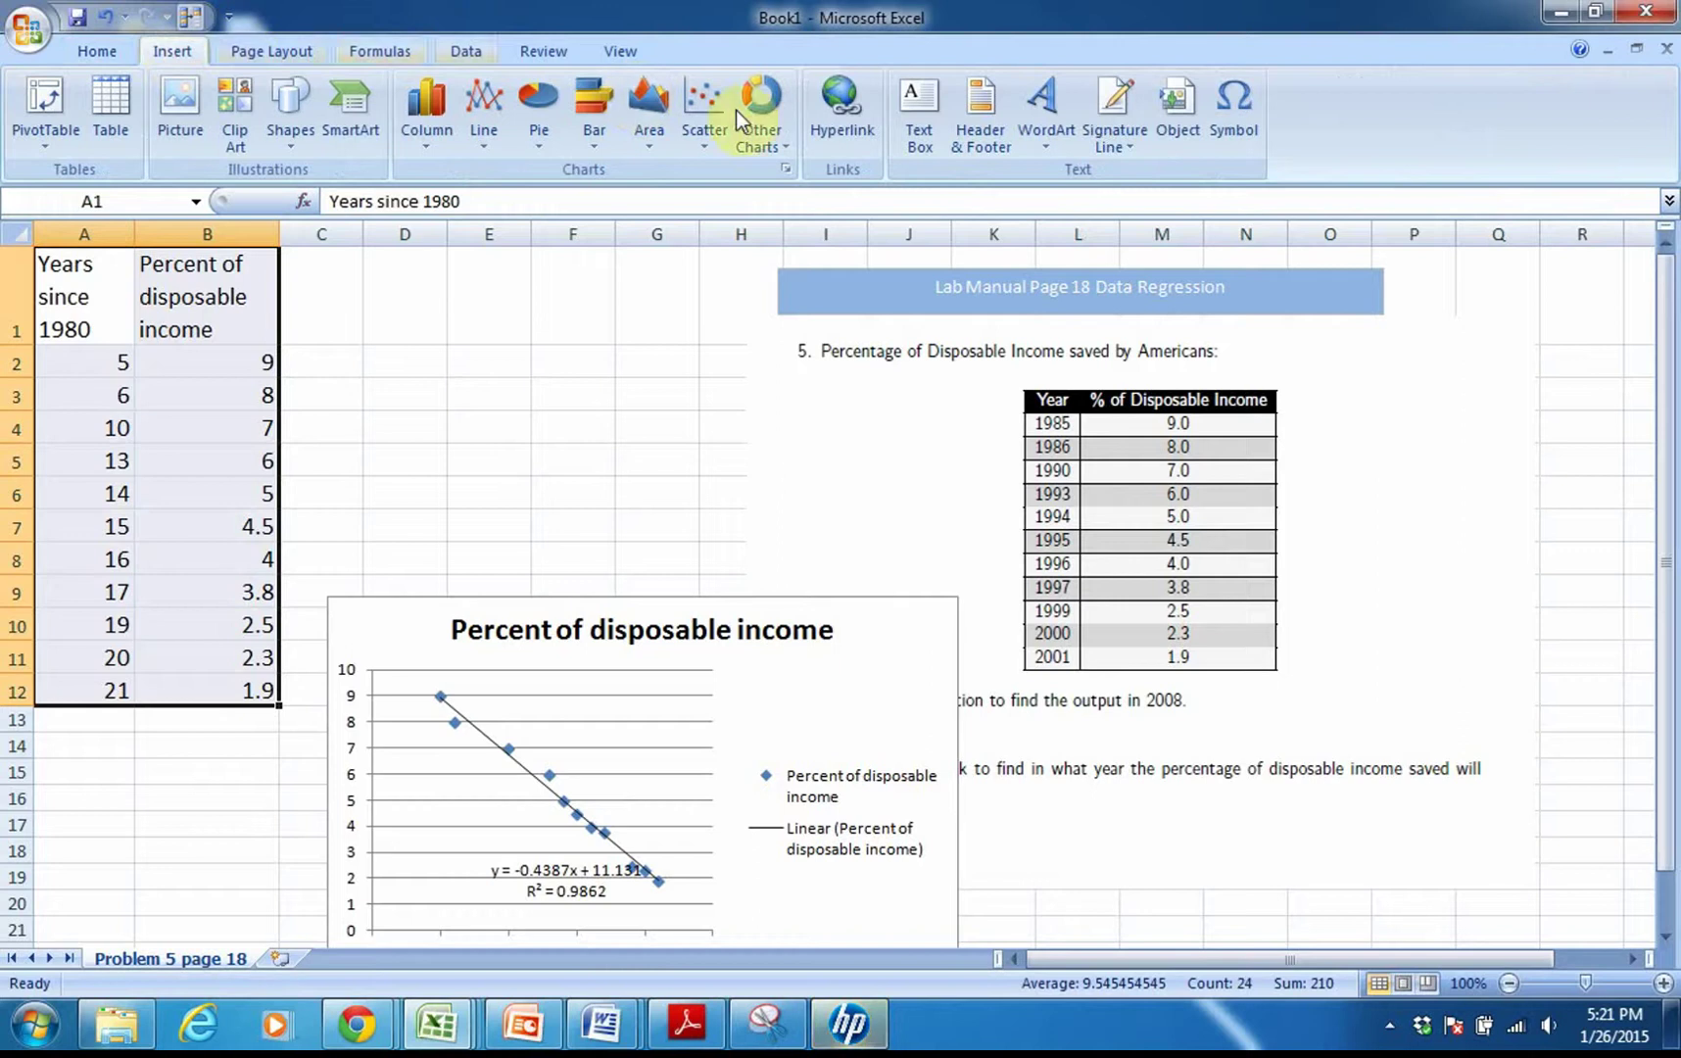
{"action": "left_click", "coordinate": [704, 108]}
{"action": "left_click", "coordinate": [700, 220]}
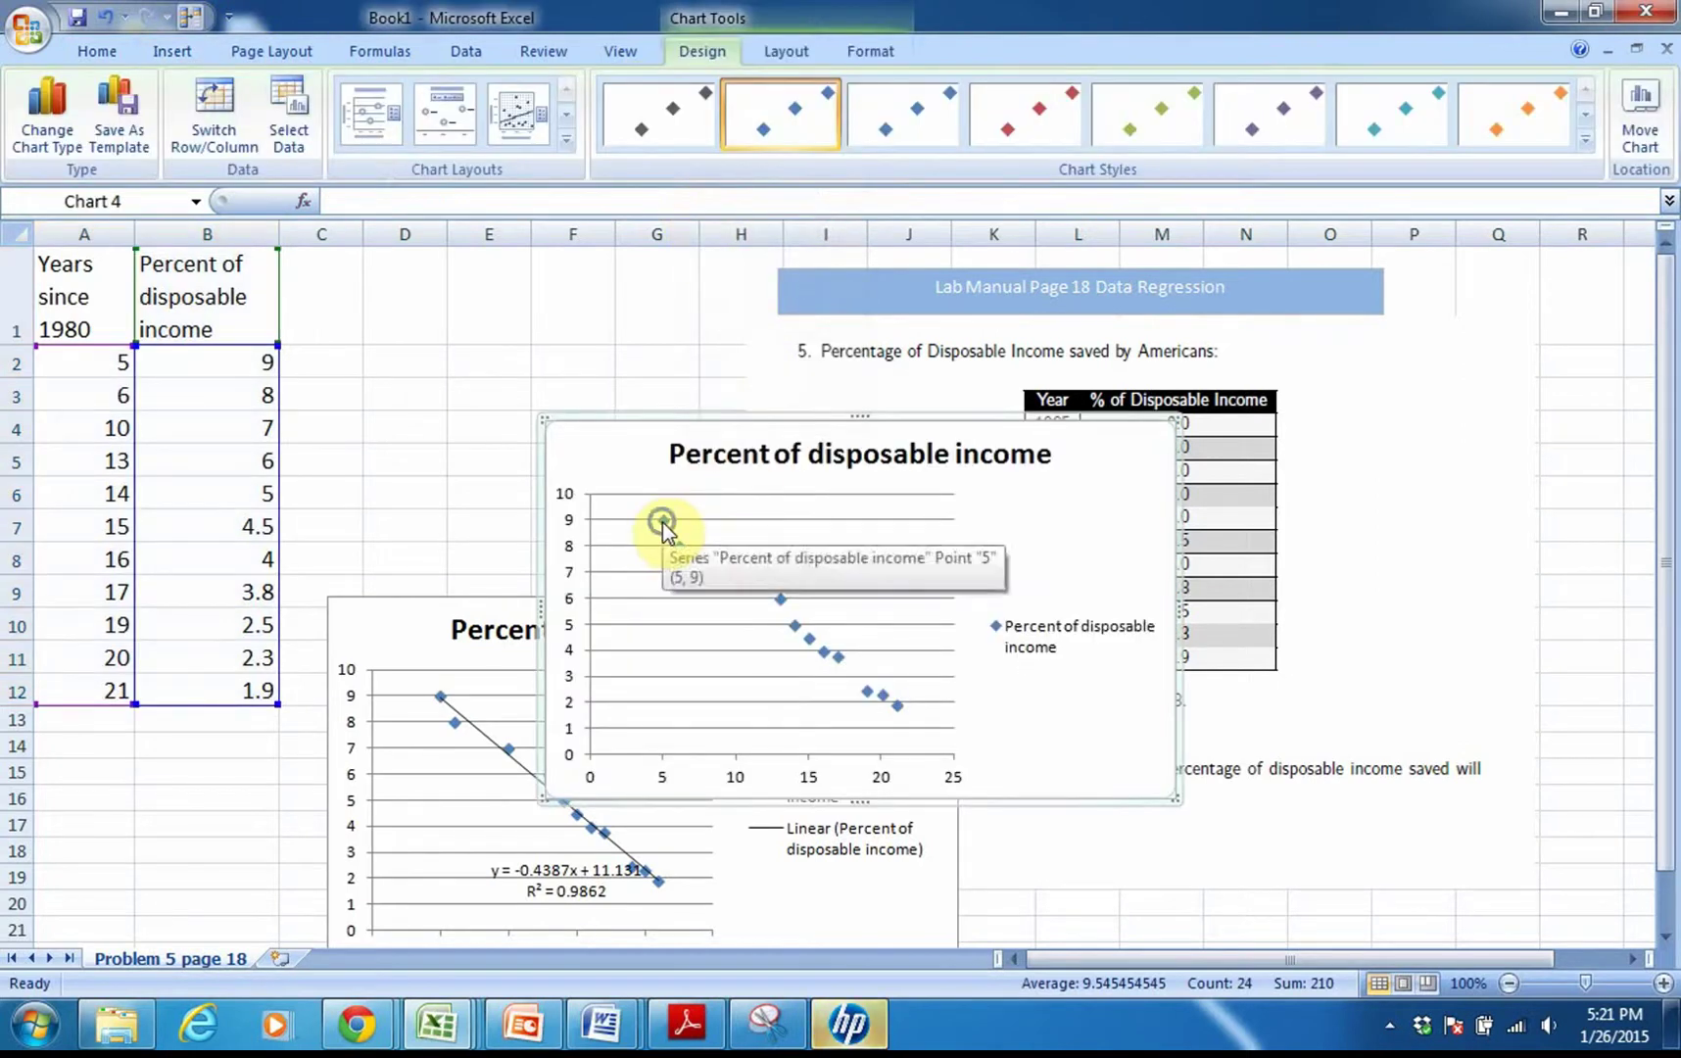
- Add an exponential trendline with its equation and R-squared value to the second chart, and move the chart below the lab problem text
{"action": "right_click", "coordinate": [662, 523]}
{"action": "left_click", "coordinate": [728, 714]}
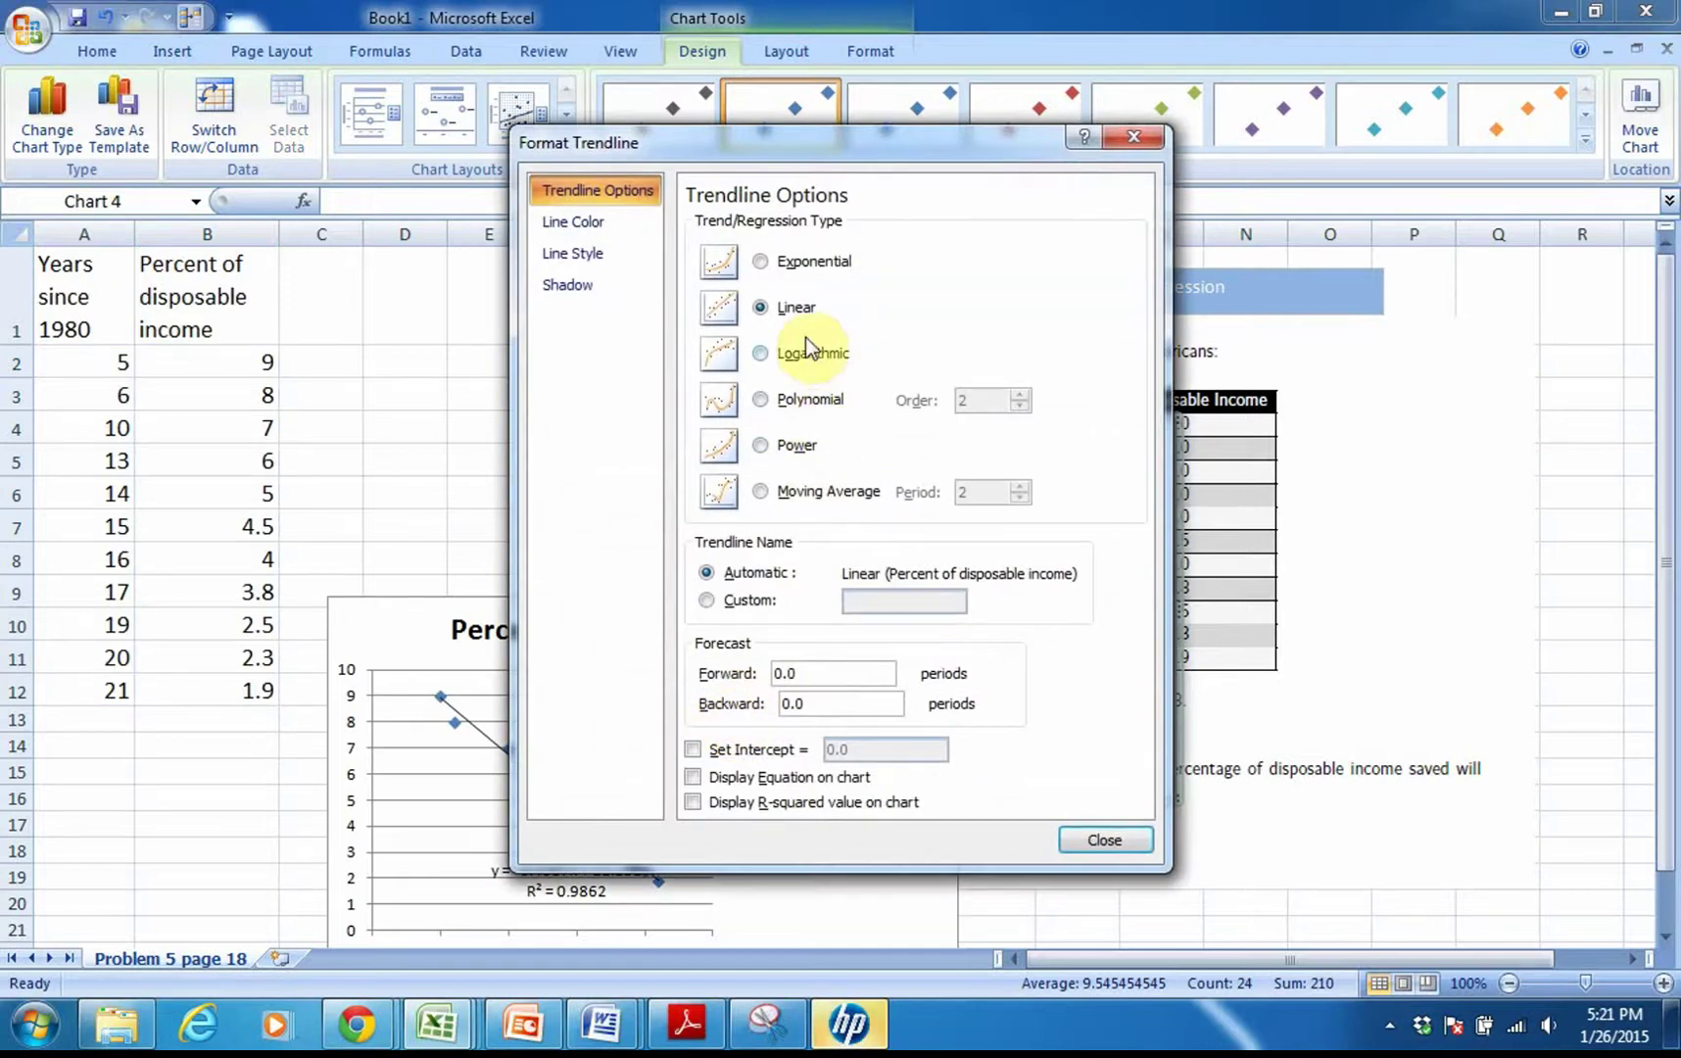
{"action": "left_click", "coordinate": [762, 263]}
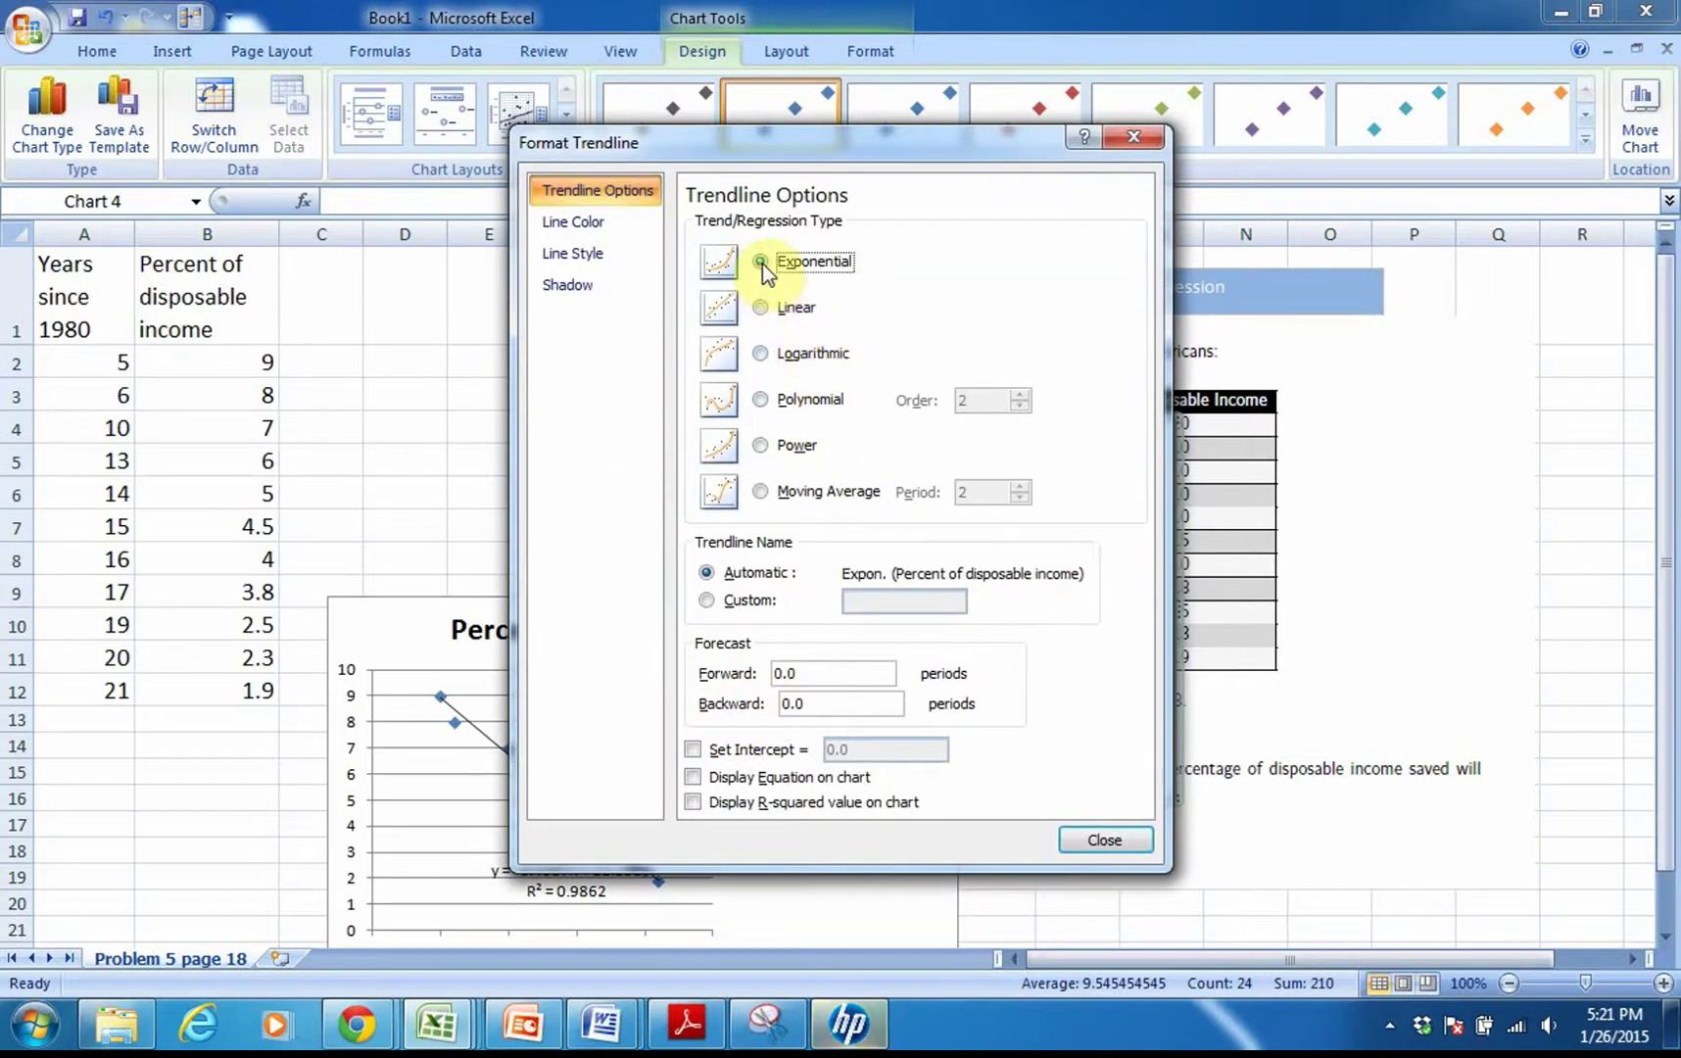
{"action": "left_click", "coordinate": [692, 777]}
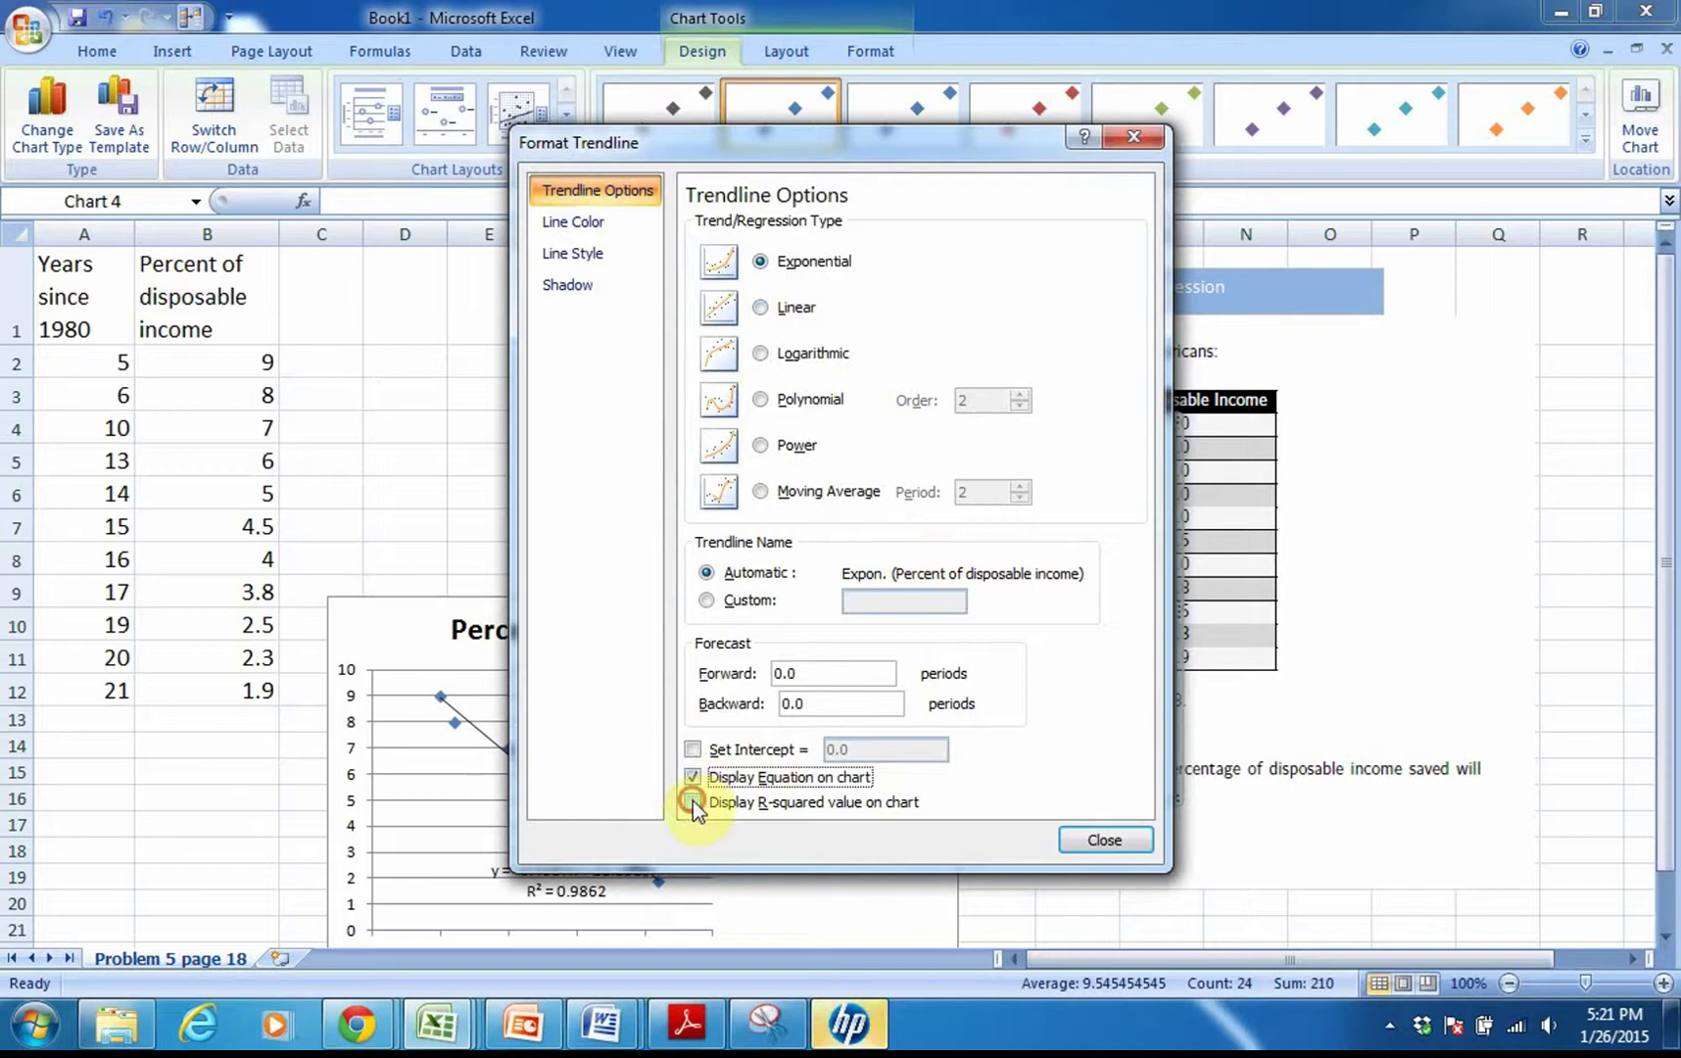
{"action": "left_click", "coordinate": [692, 802]}
{"action": "left_click", "coordinate": [1102, 841]}
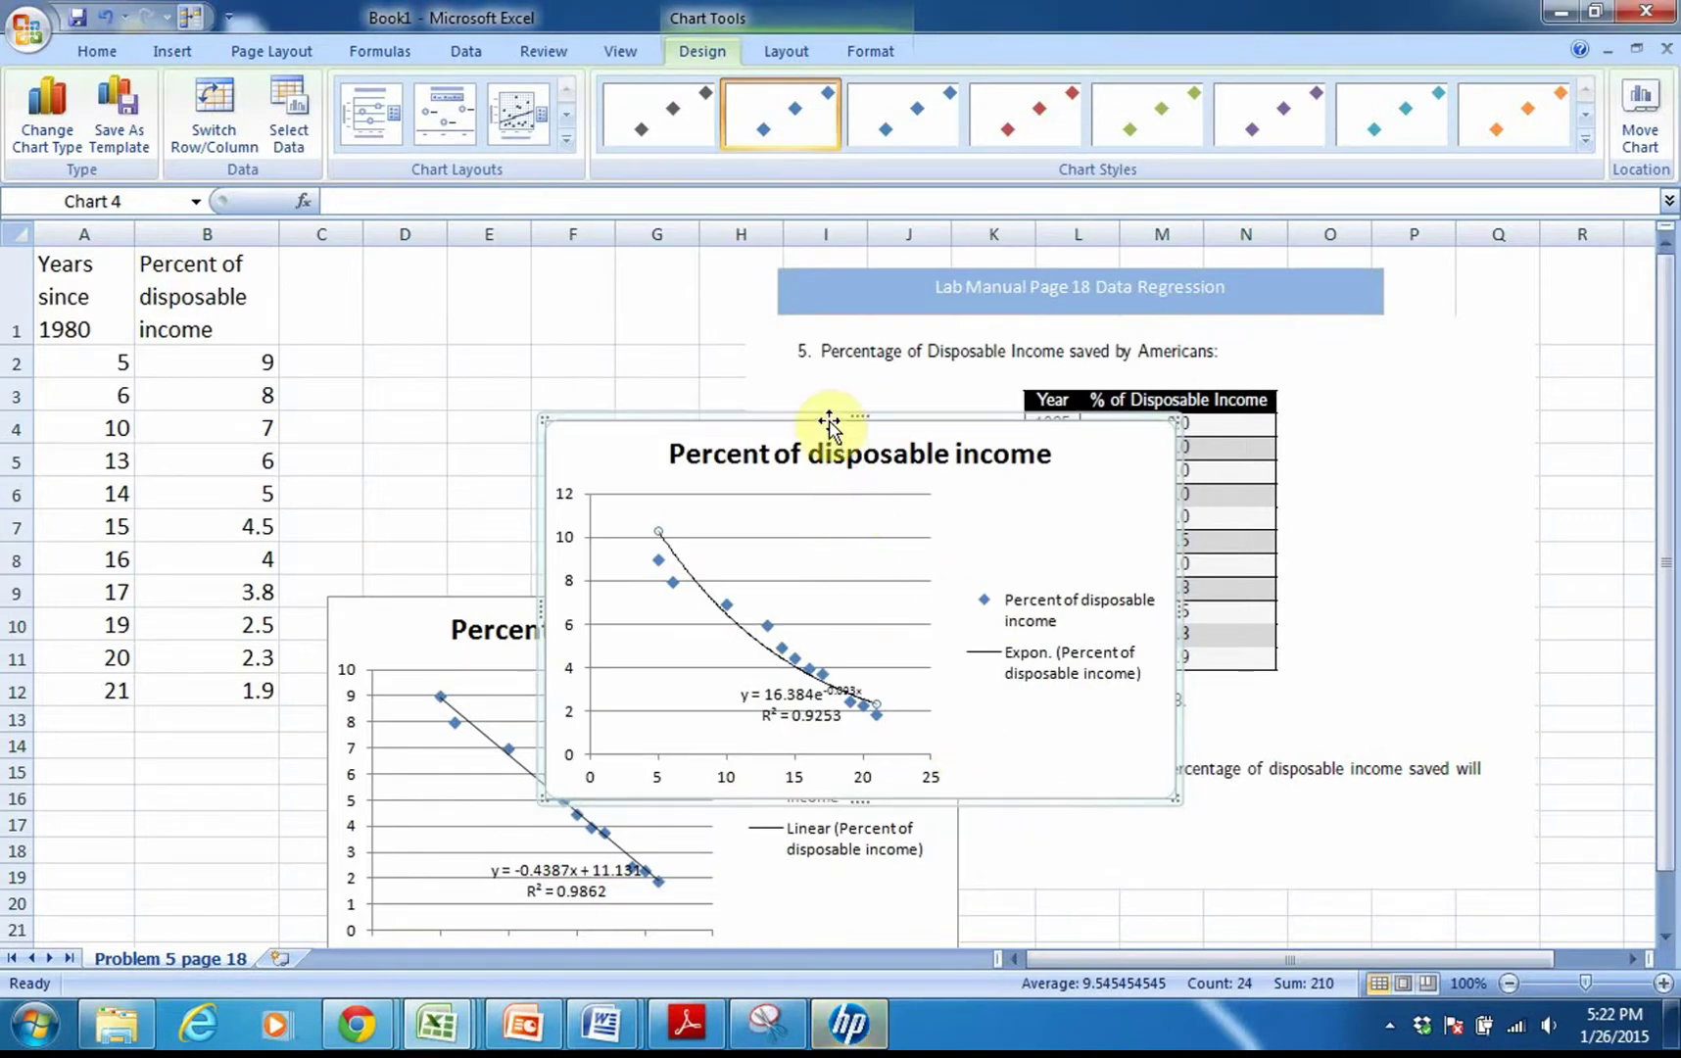
{"action": "left_click_drag", "start_coordinate": [825, 424], "coordinate": [716, 281]}
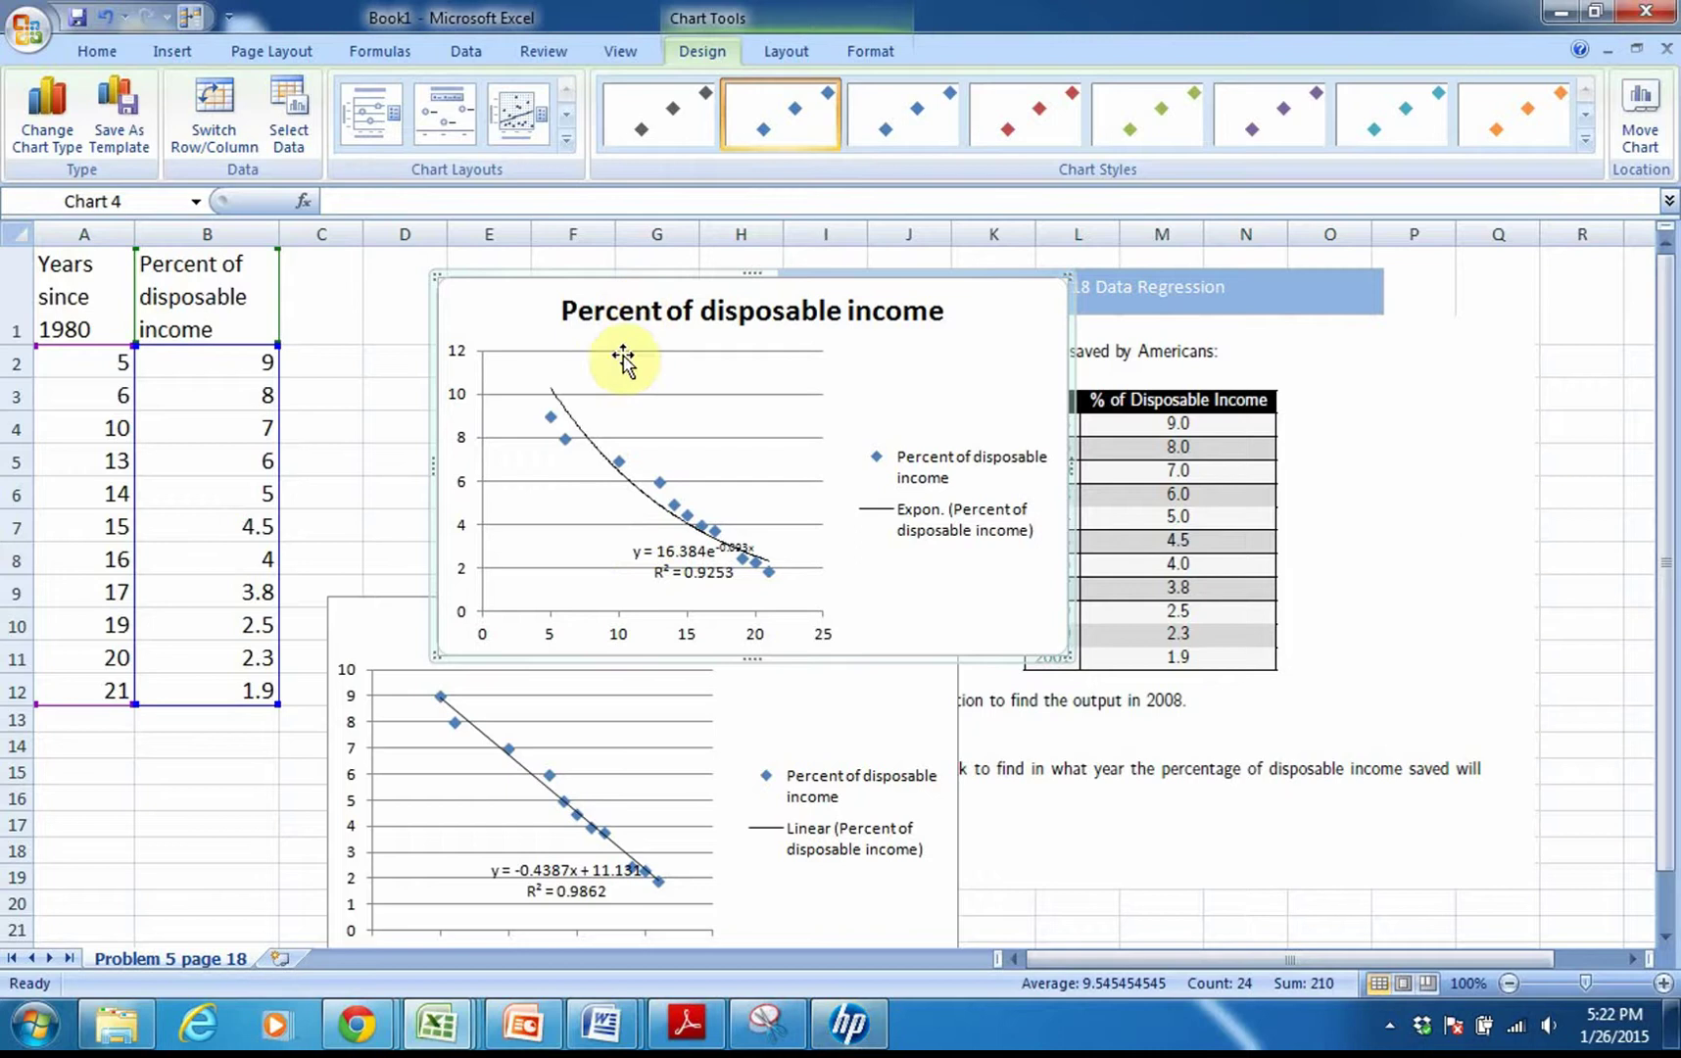
{"action": "left_click_drag", "start_coordinate": [641, 277], "coordinate": [1001, 774]}
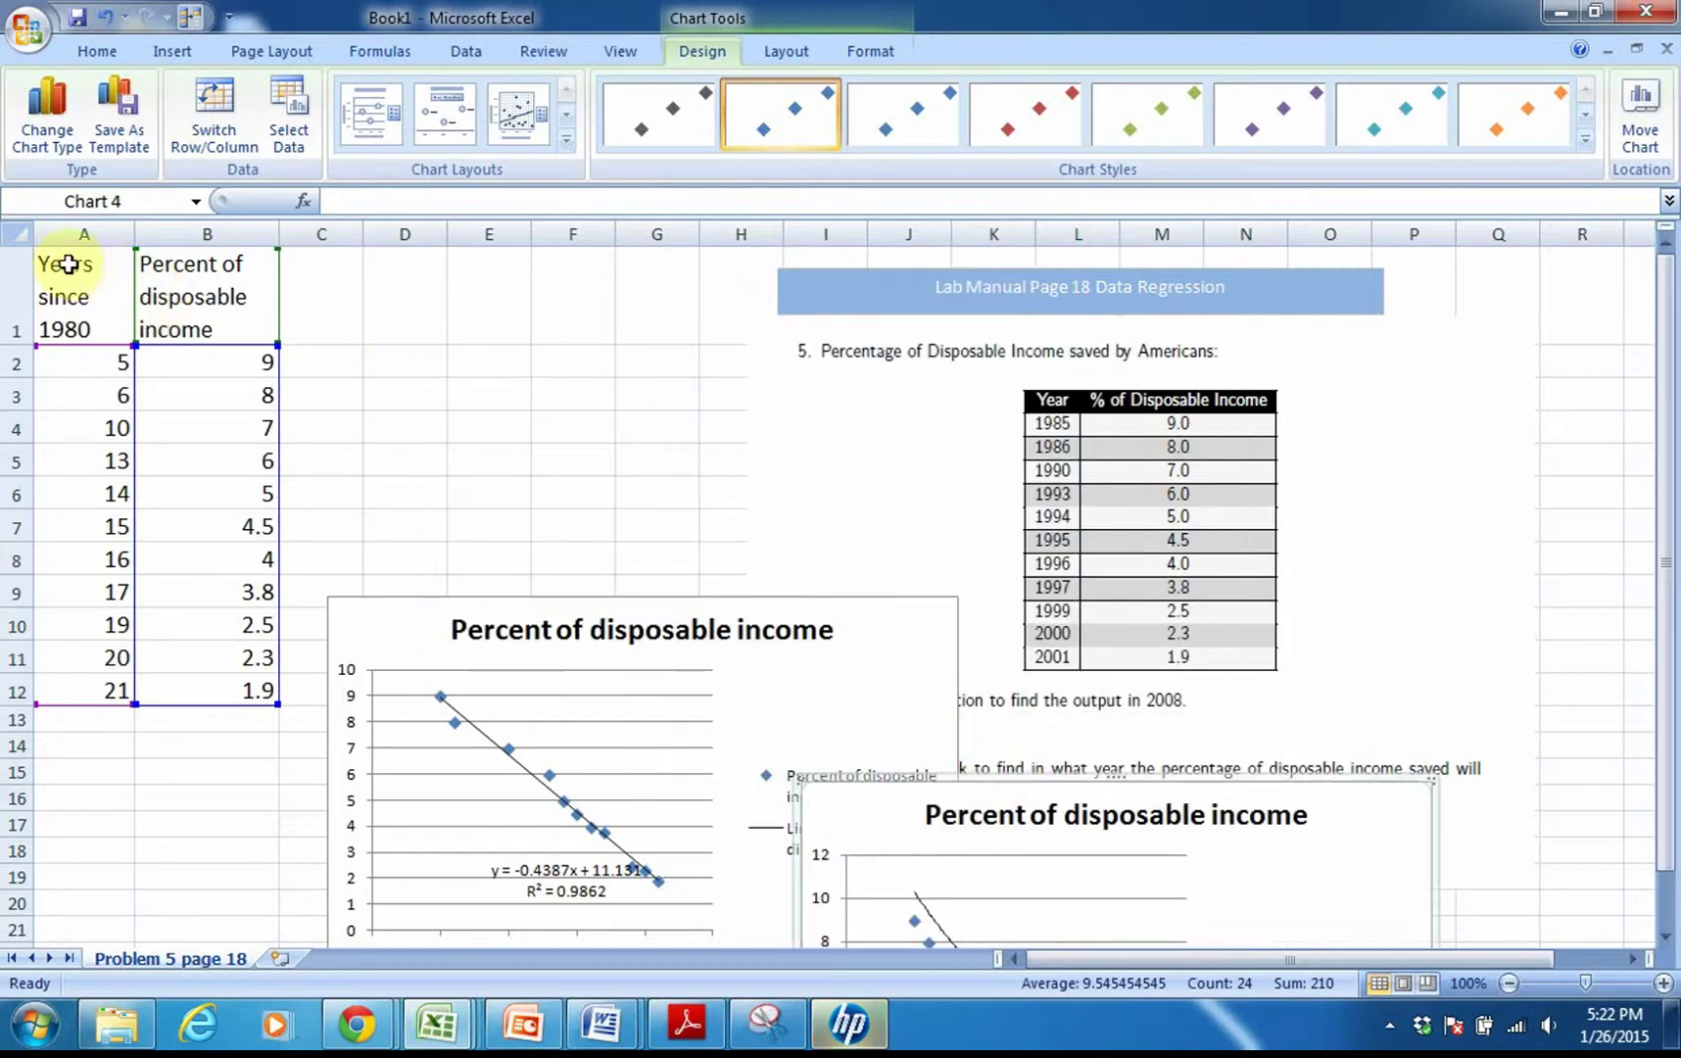
- Insert a third markers-only scatter chart from the data in A1:B12
{"action": "left_click_drag", "start_coordinate": [67, 263], "coordinate": [244, 690]}
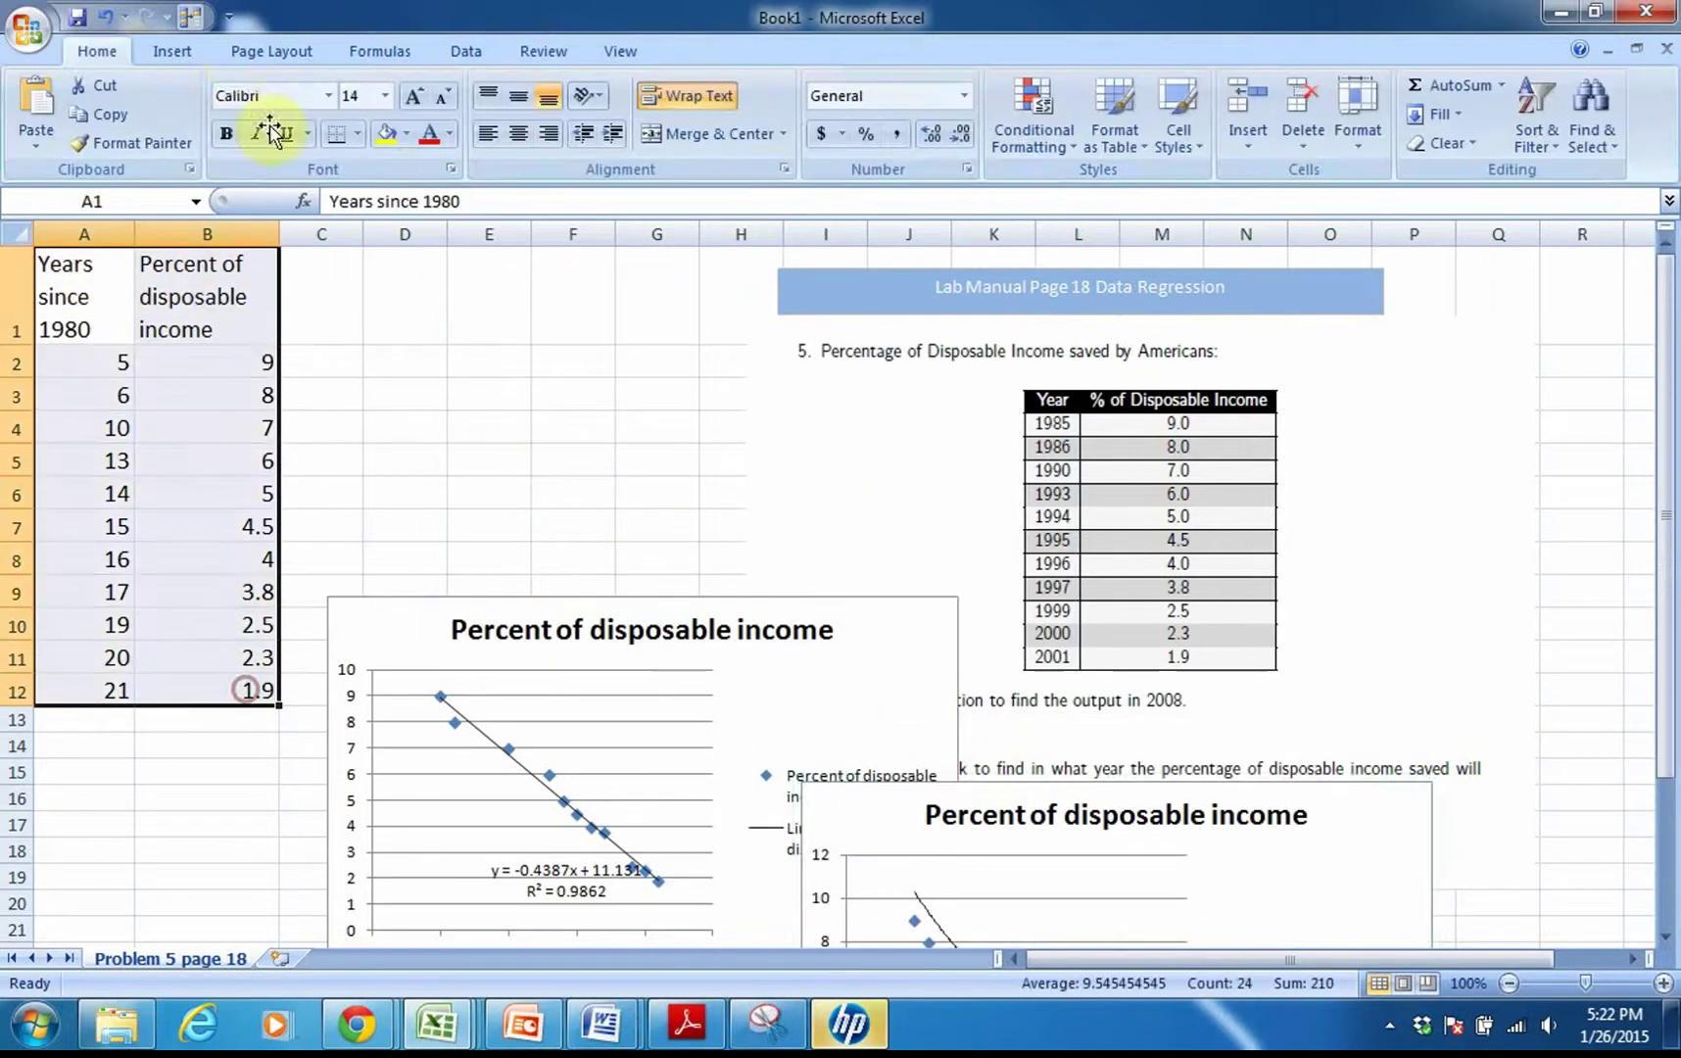
{"action": "left_click", "coordinate": [176, 50]}
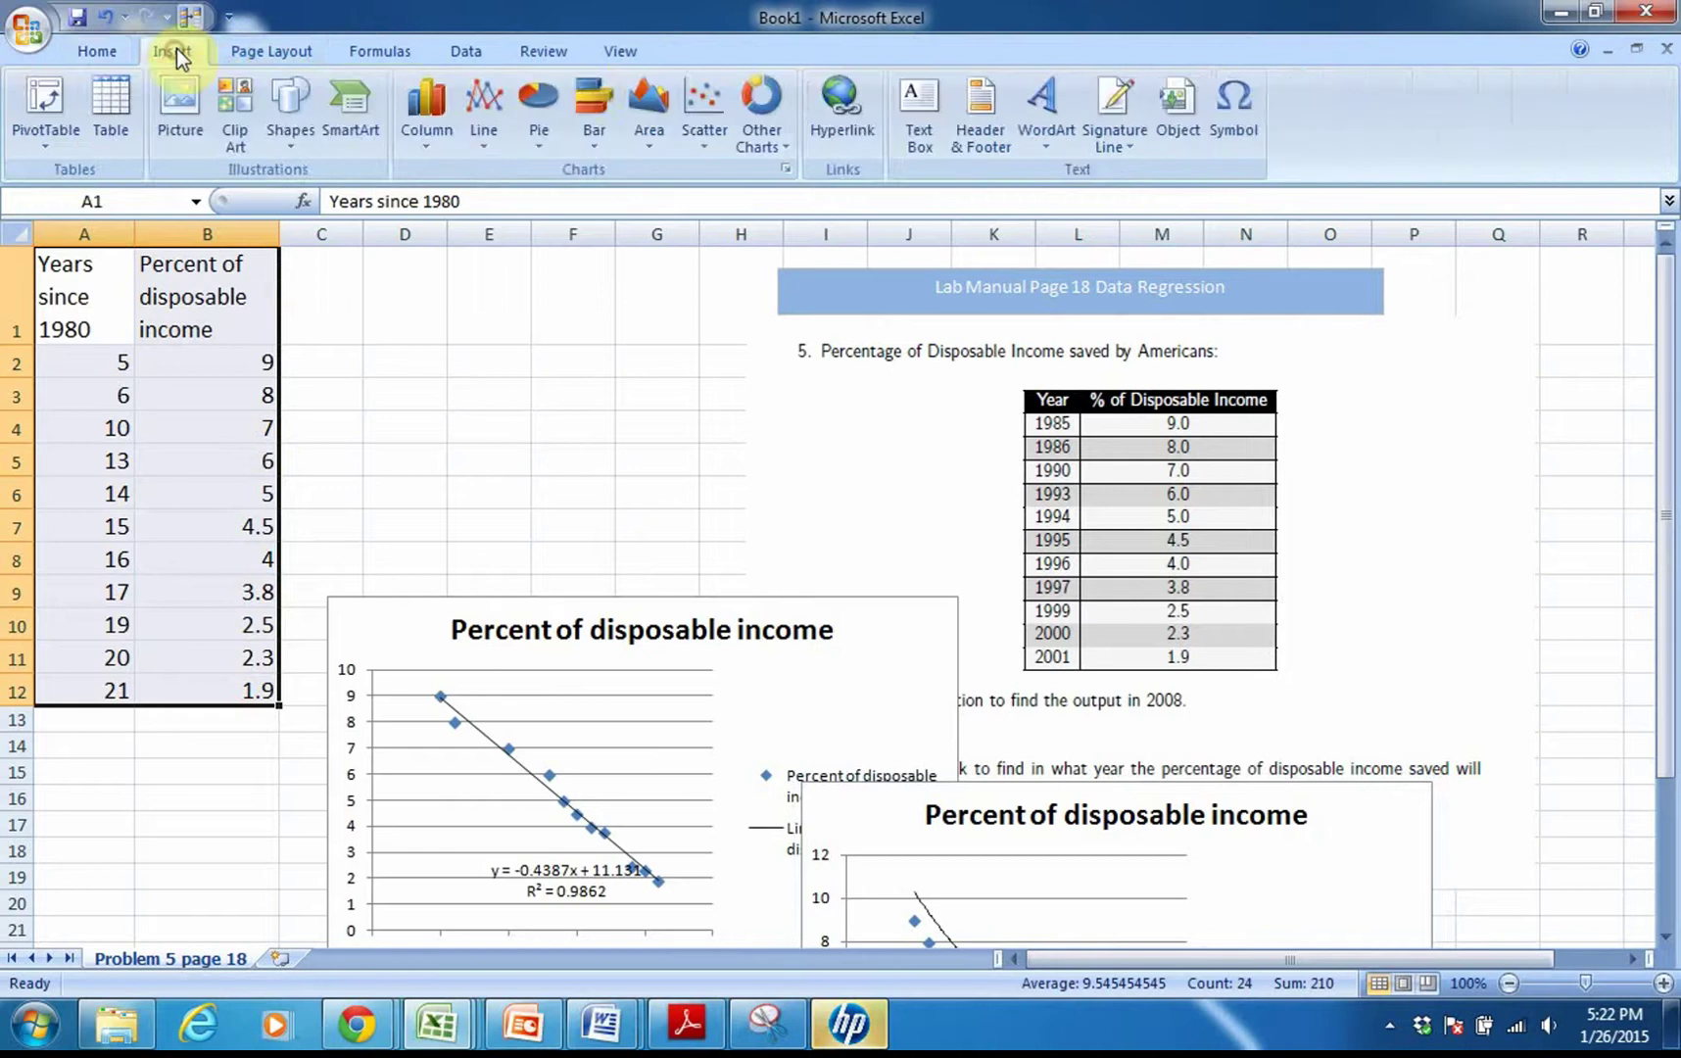
{"action": "left_click", "coordinate": [704, 106]}
{"action": "left_click", "coordinate": [704, 222]}
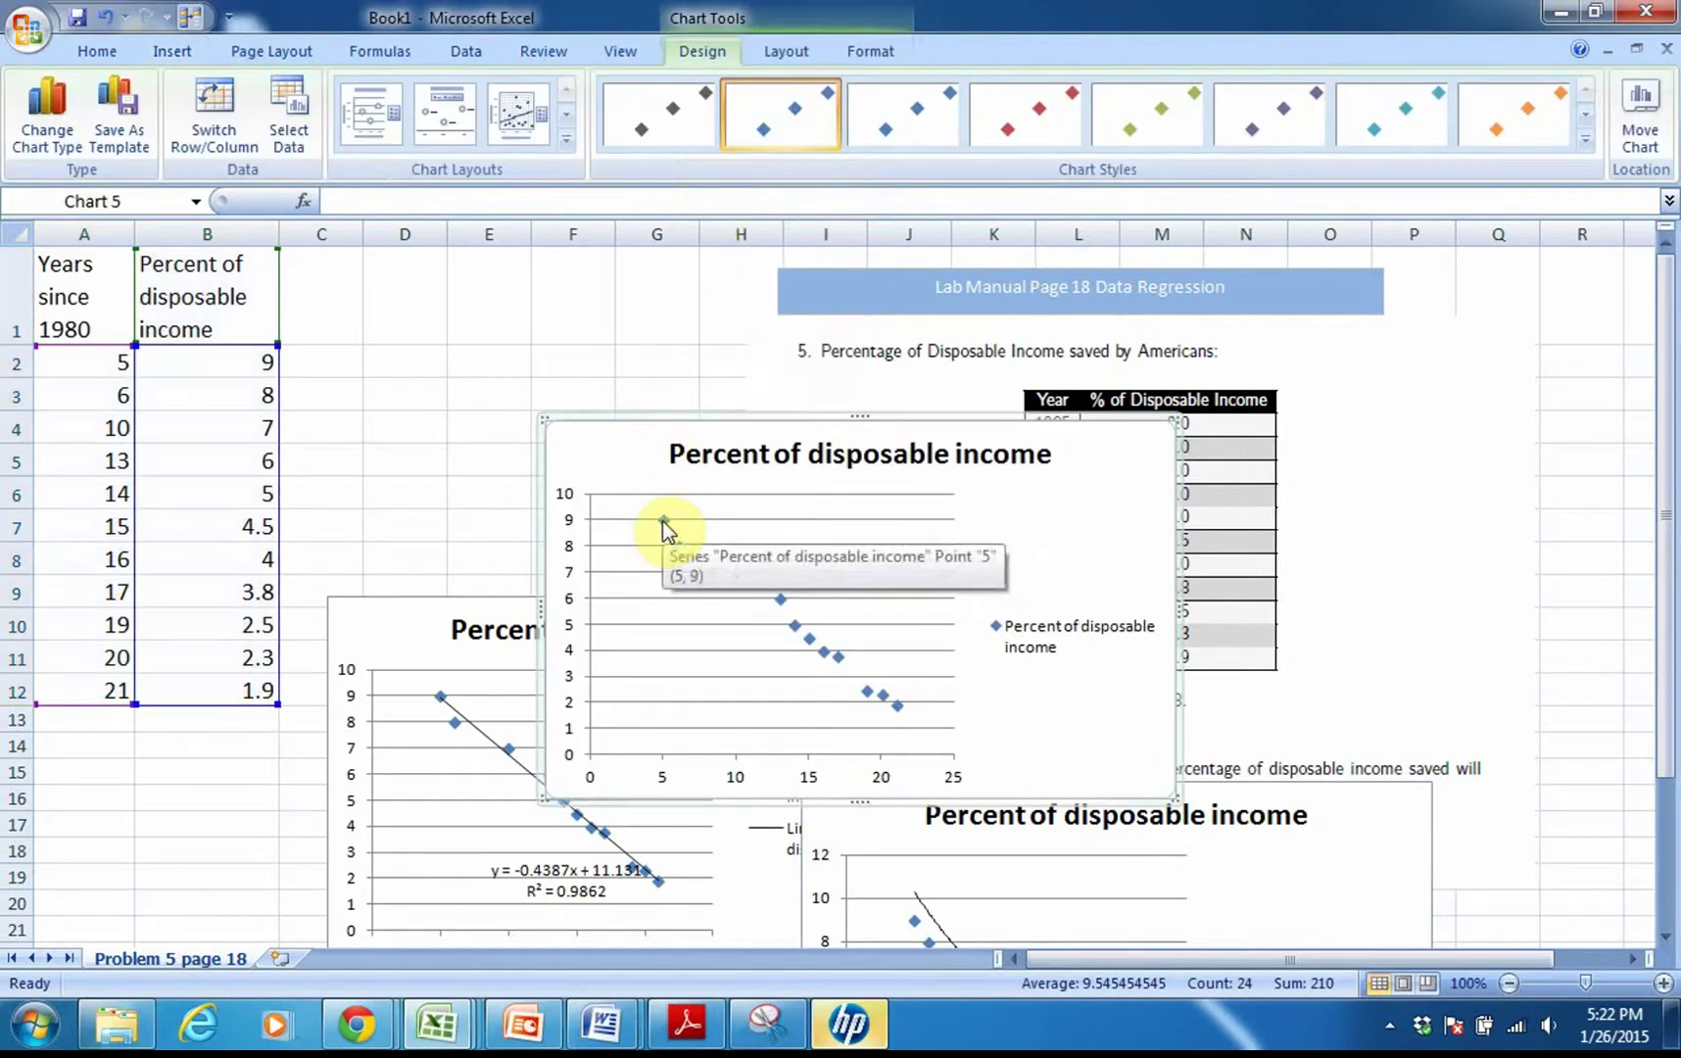
- Add a logarithmic trendline to the third chart's data series, displaying its equation and R-squared value on the chart
{"action": "right_click", "coordinate": [662, 520]}
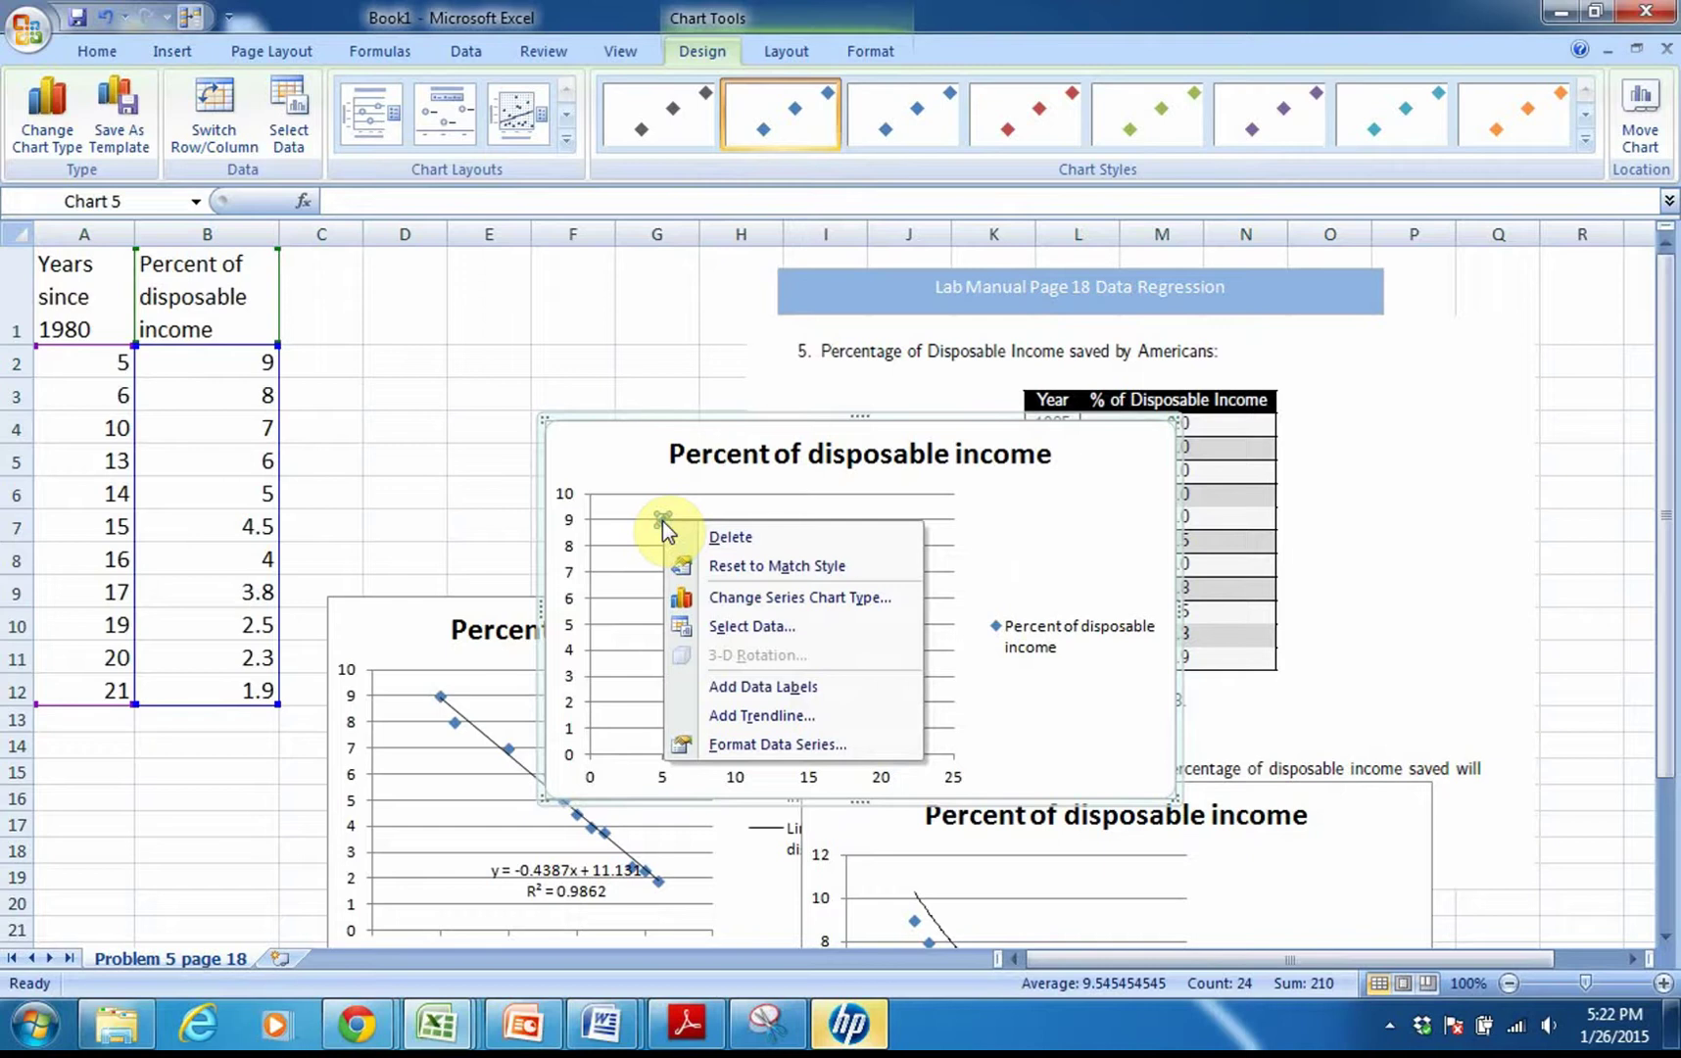
{"action": "left_click", "coordinate": [744, 716]}
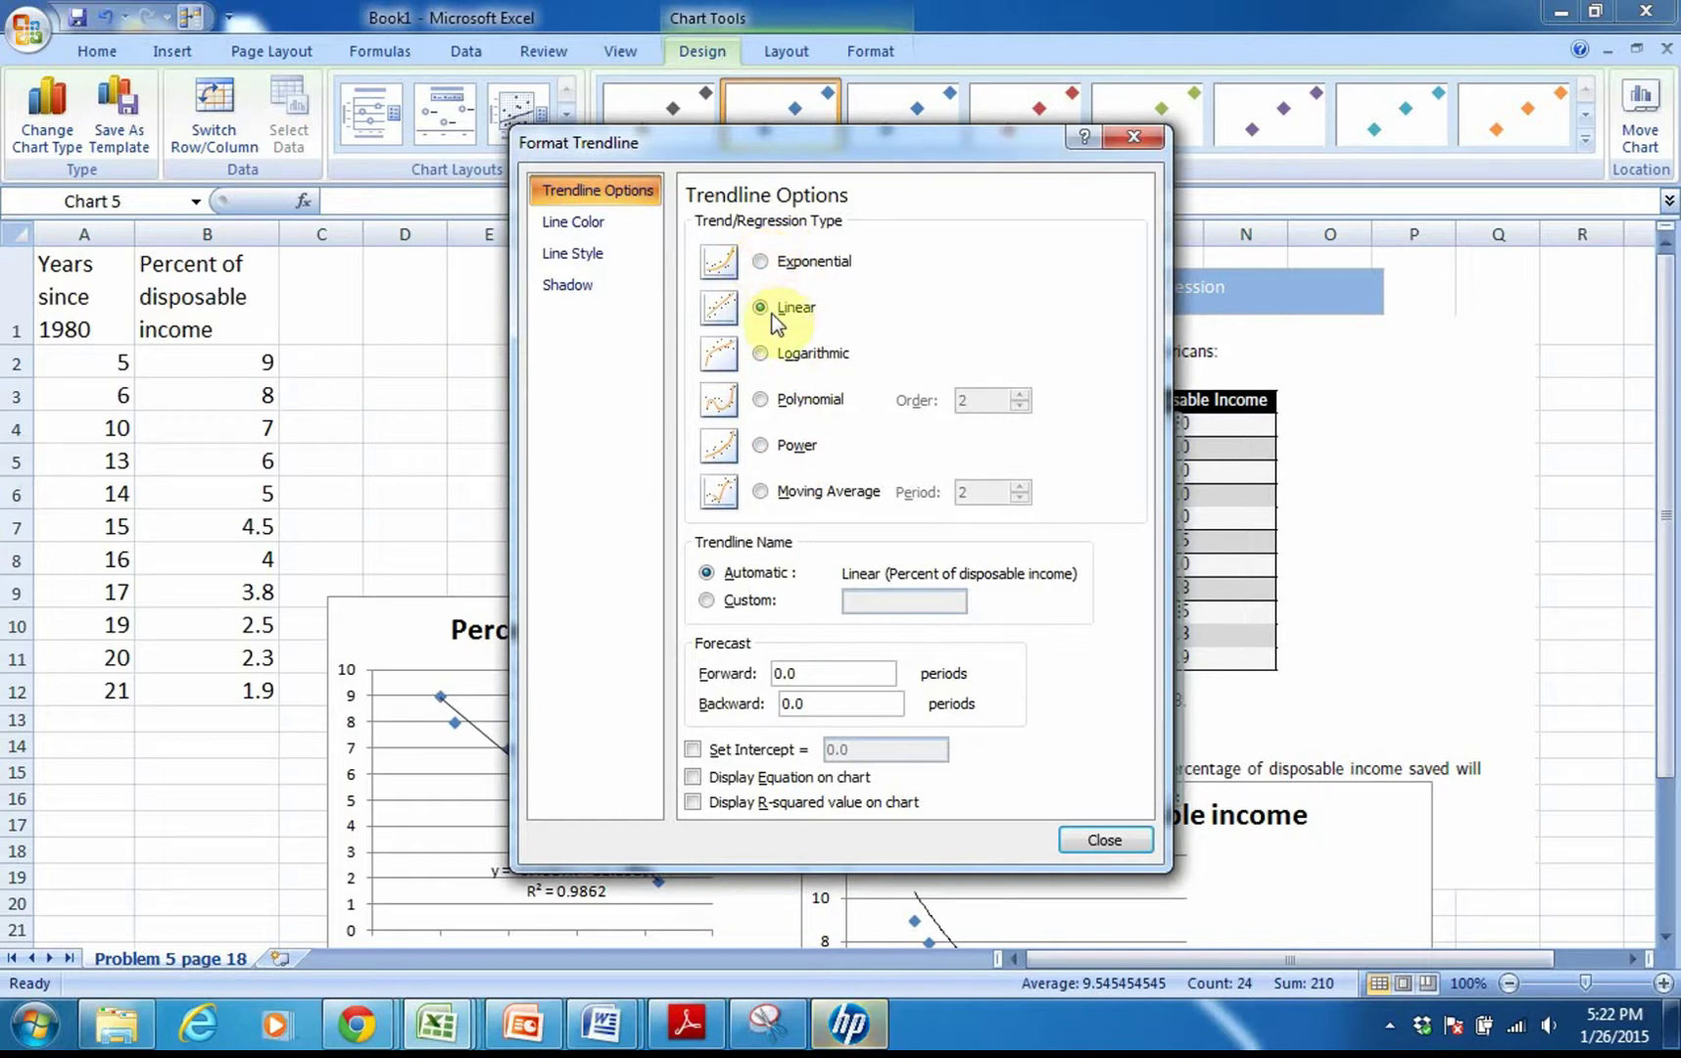
{"action": "left_click", "coordinate": [761, 354]}
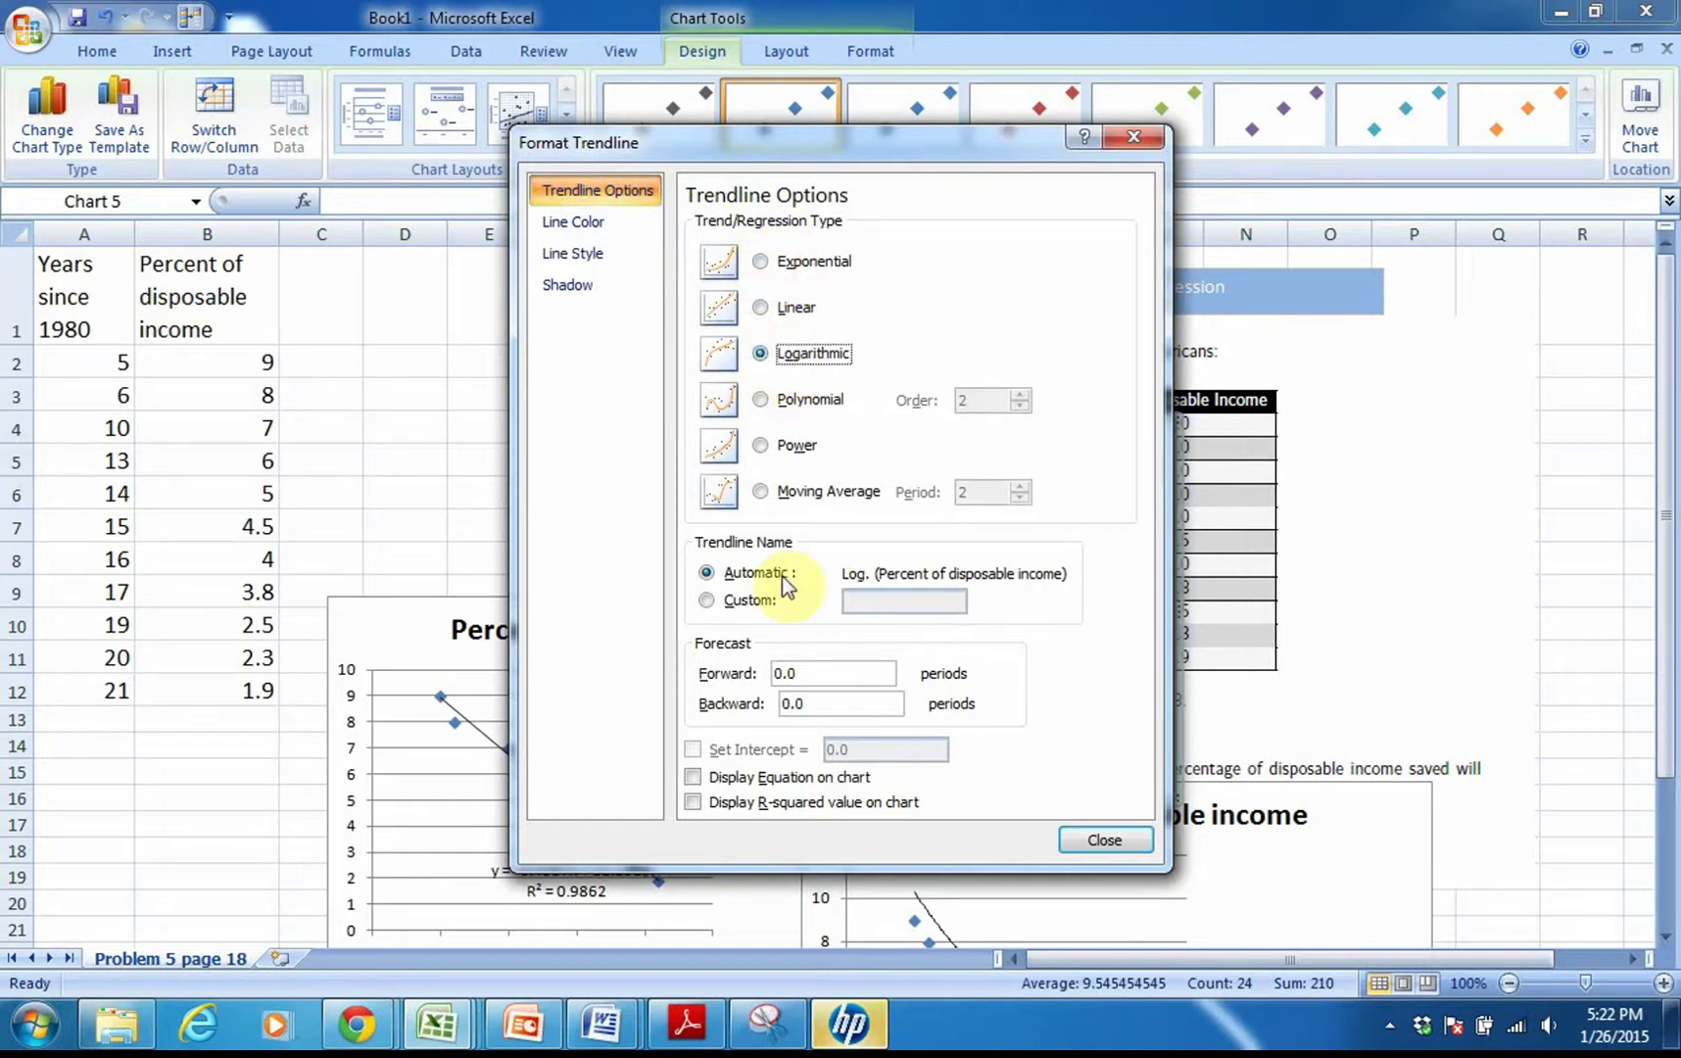
{"action": "left_click", "coordinate": [690, 777]}
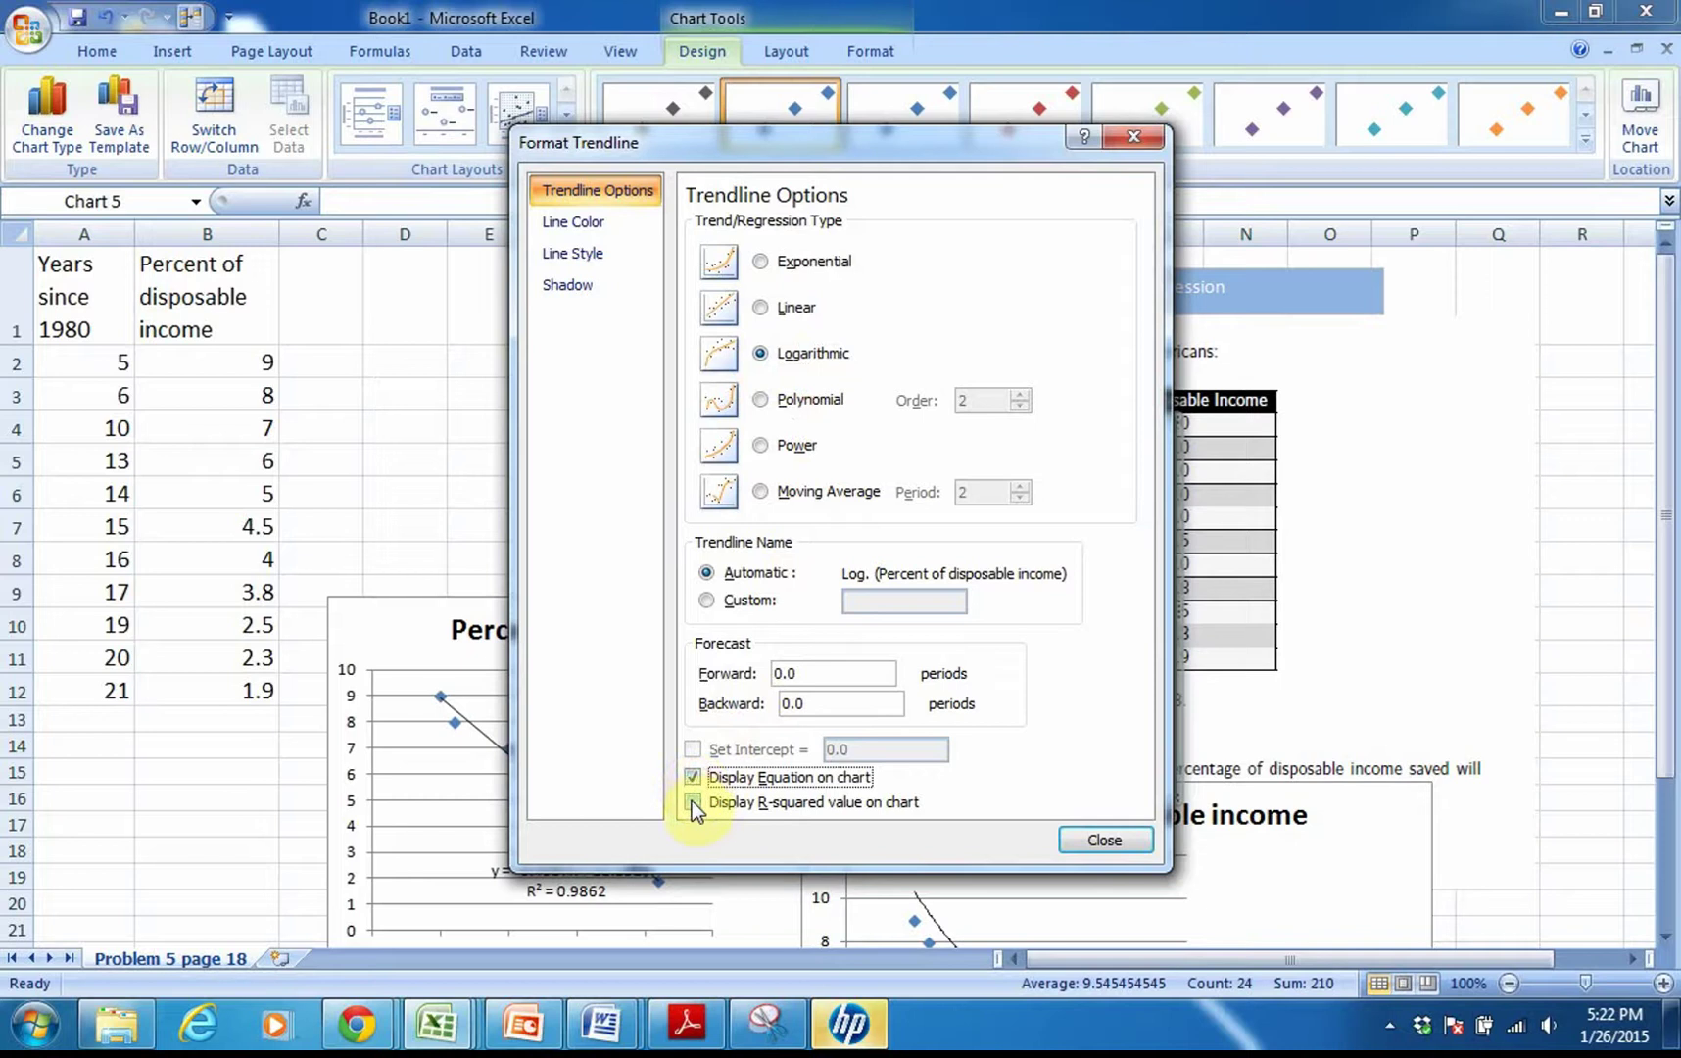
{"action": "left_click", "coordinate": [692, 802]}
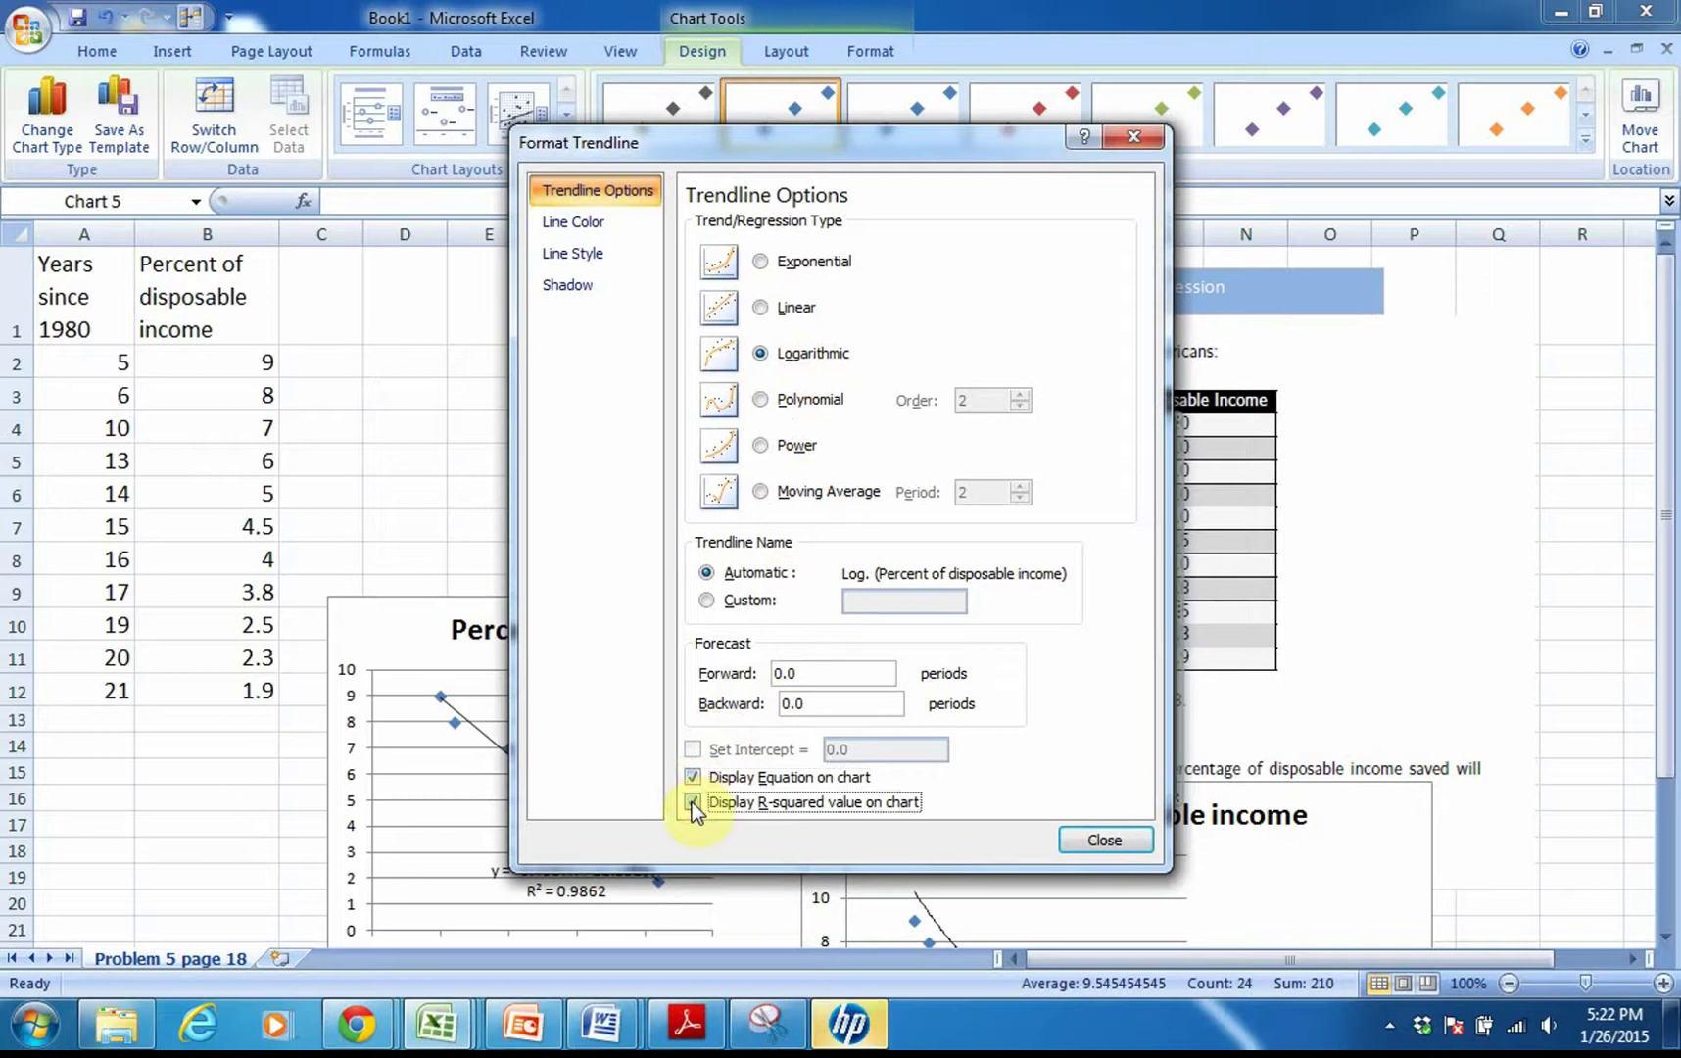
{"action": "left_click", "coordinate": [1108, 839]}
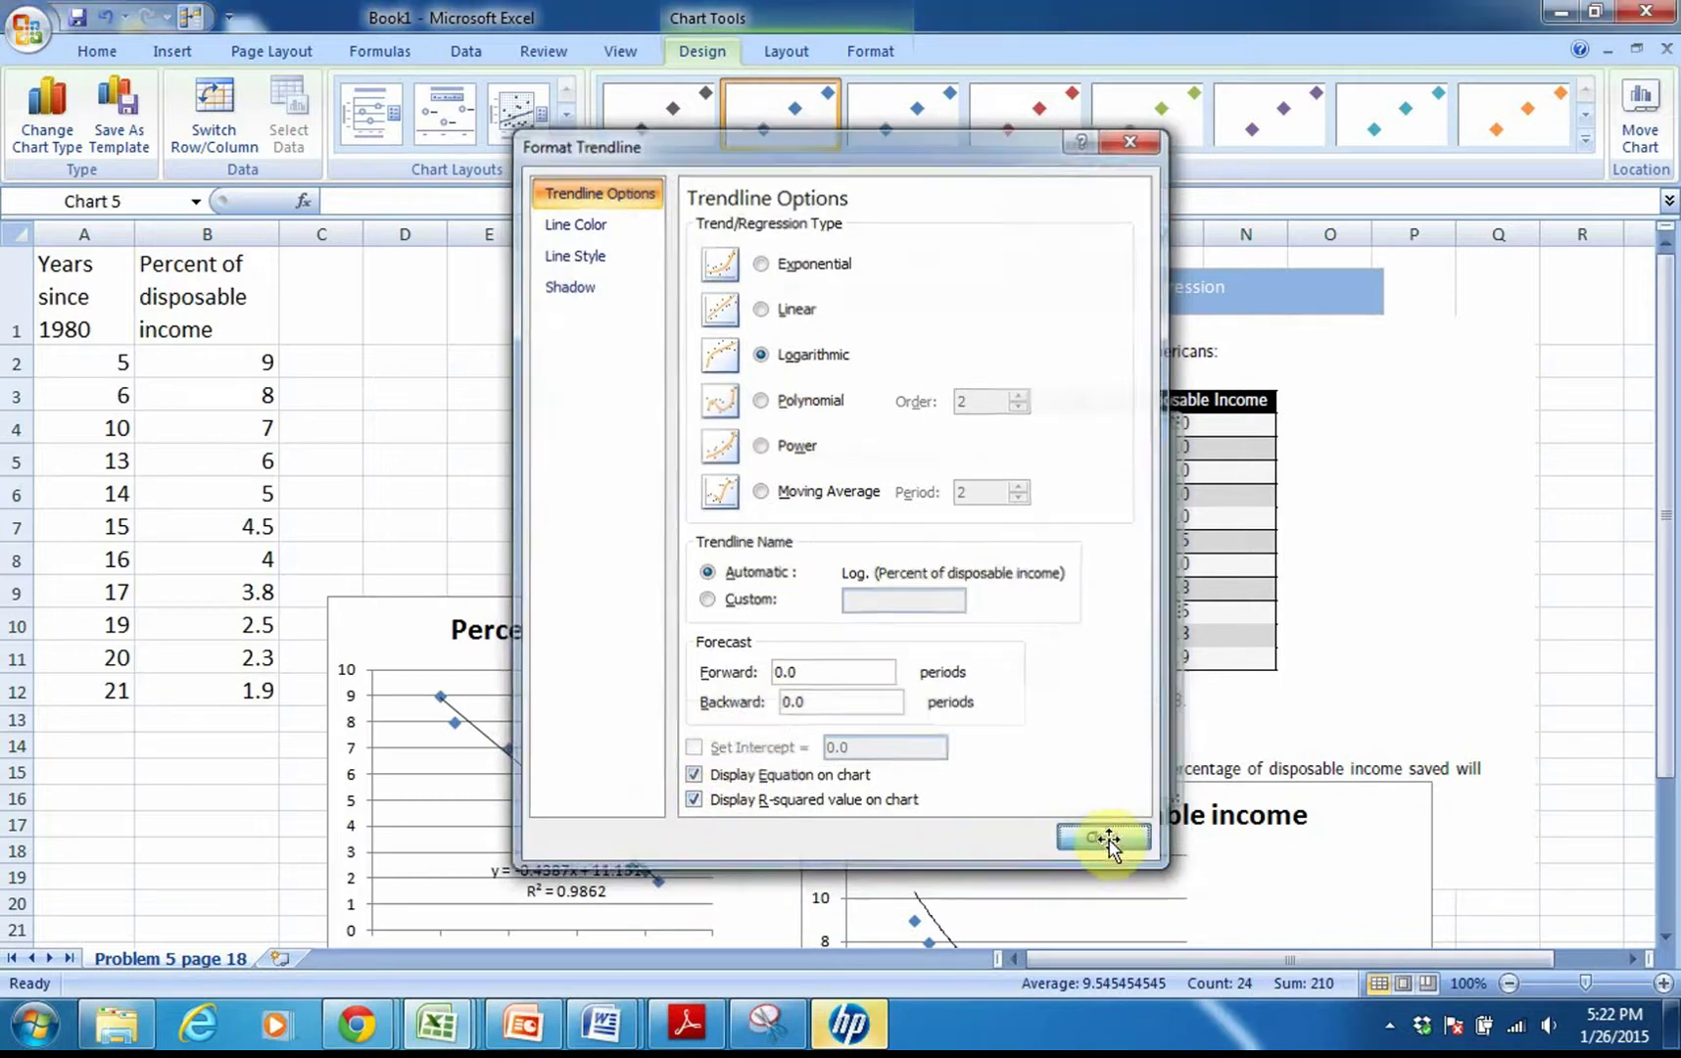
- Move the exponential chart up beside the linear one, and place the logarithmic chart overlapping the exponential chart, clear of the upper rows
{"action": "left_click_drag", "start_coordinate": [778, 431], "coordinate": [676, 299]}
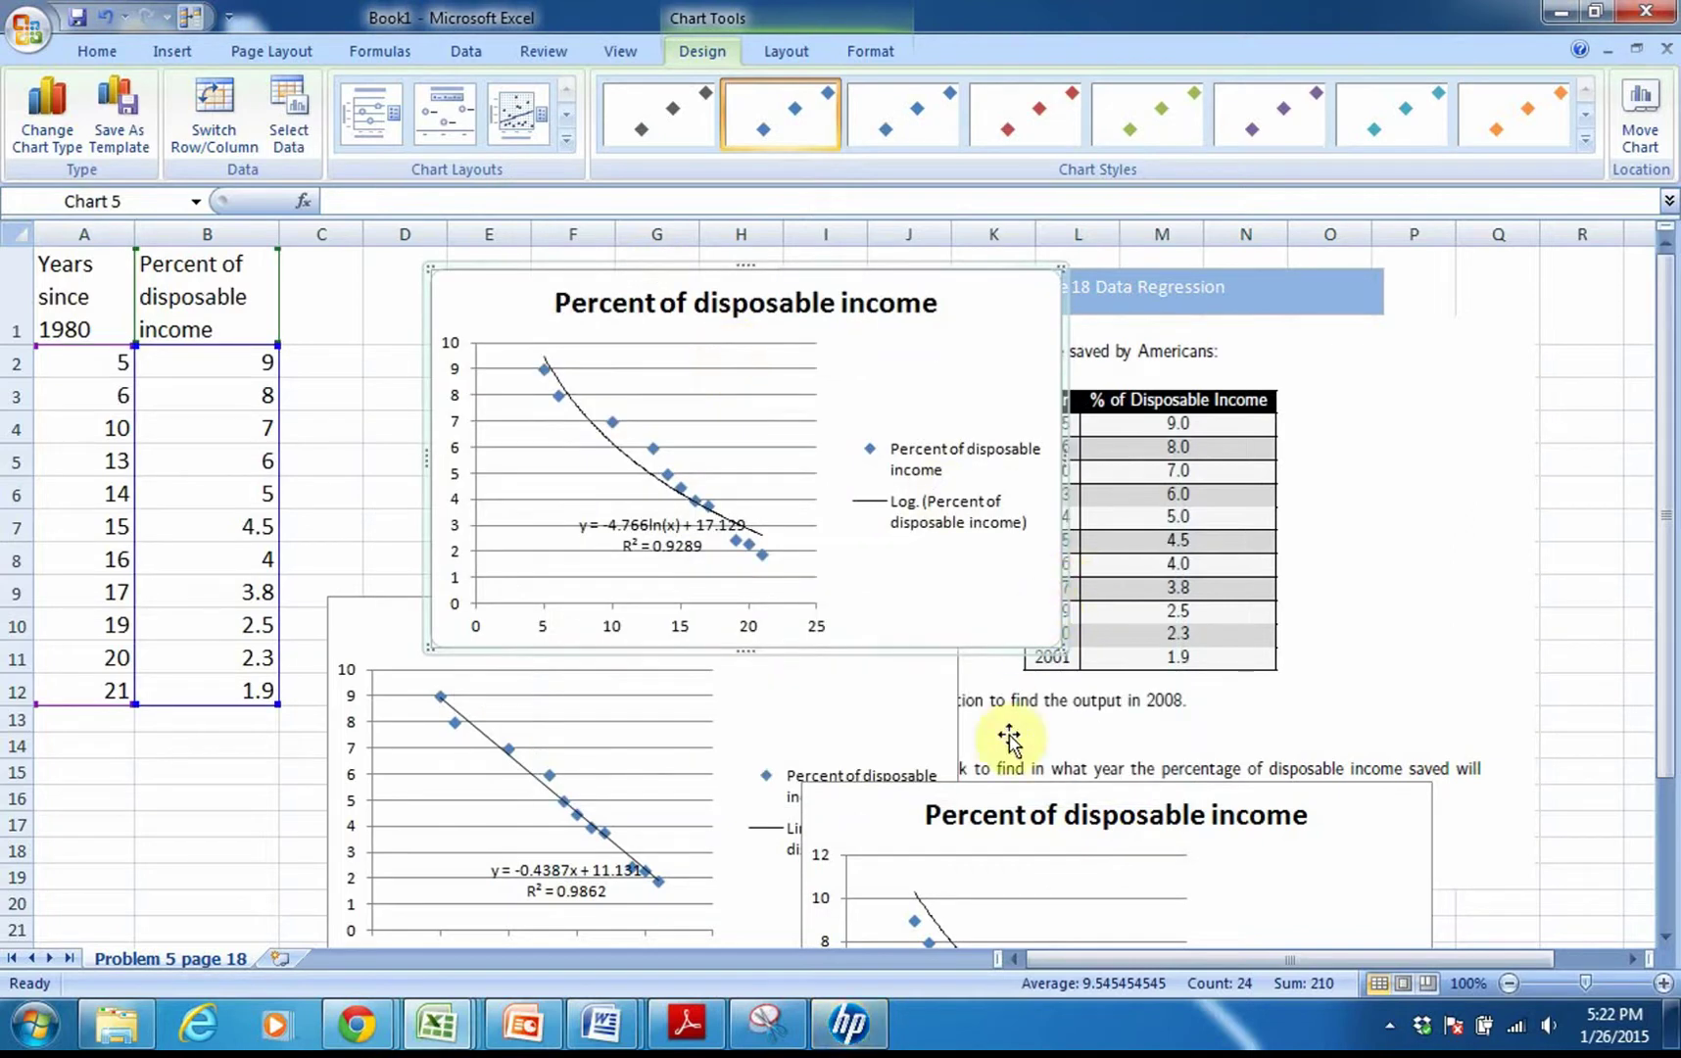
{"action": "left_click", "coordinate": [968, 779]}
{"action": "left_click_drag", "start_coordinate": [968, 778], "coordinate": [970, 612]}
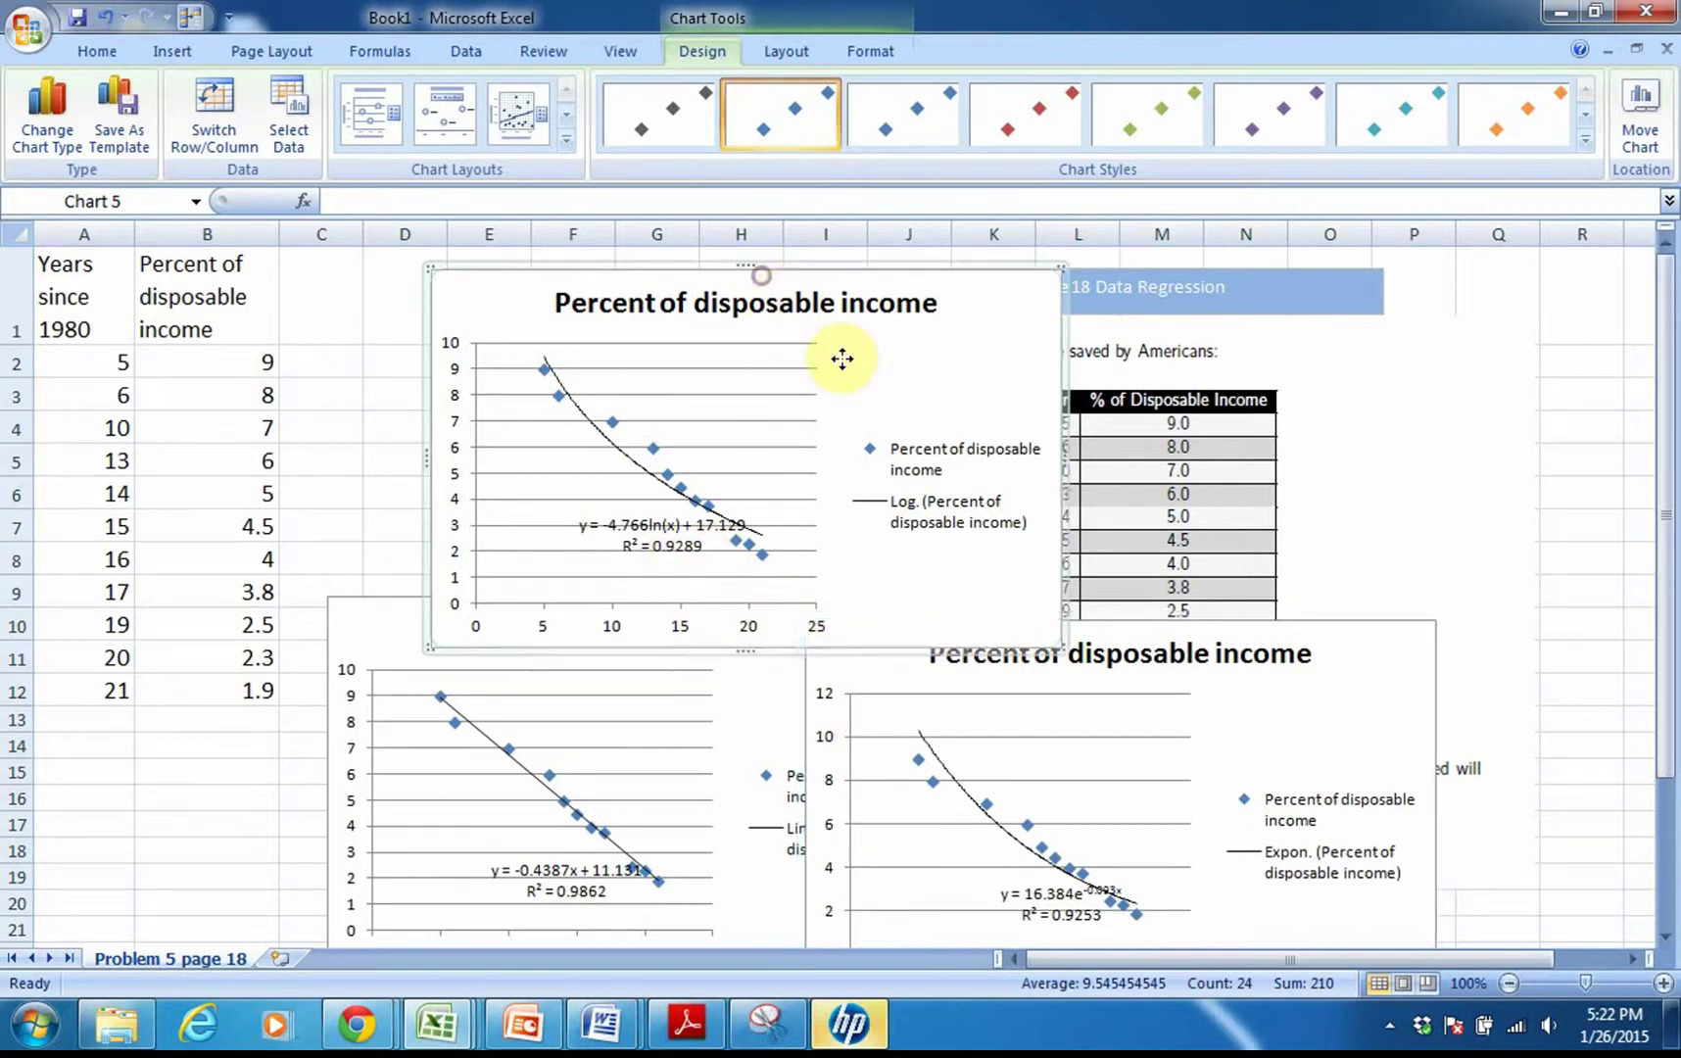
{"action": "left_click_drag", "start_coordinate": [841, 356], "coordinate": [1209, 703]}
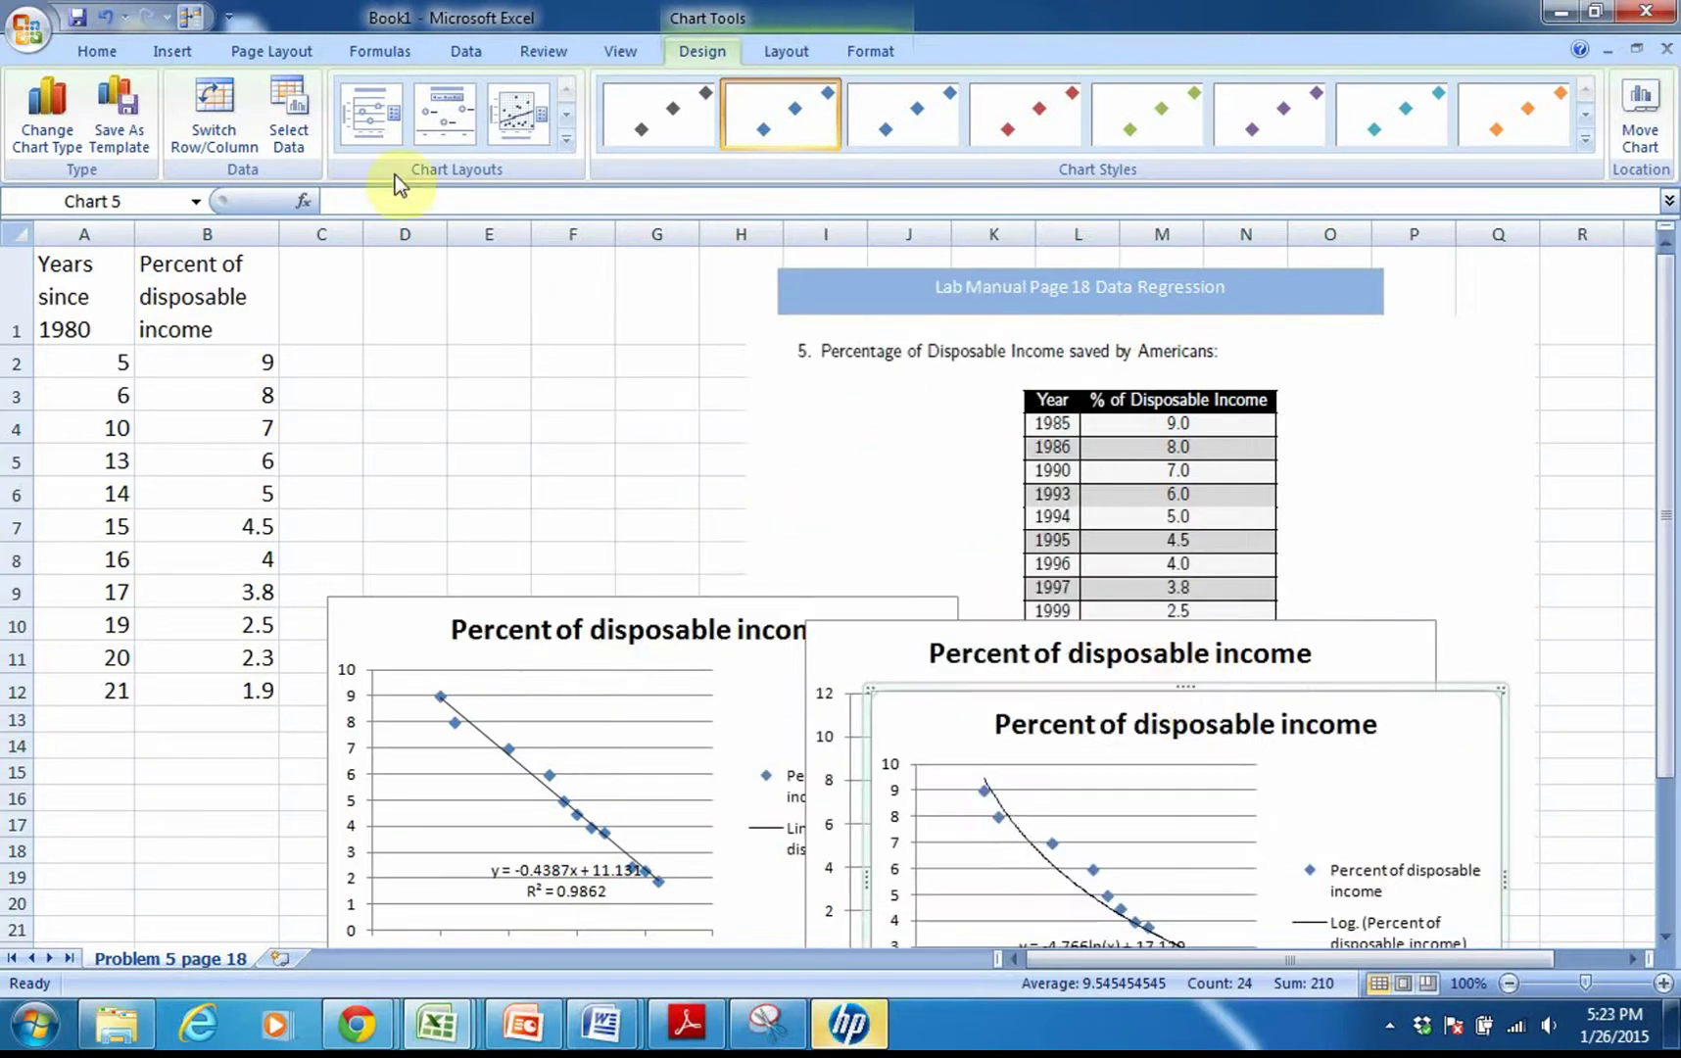
- Insert a fourth markers-only scatter chart from the data in A1:B12
{"action": "left_click_drag", "start_coordinate": [68, 266], "coordinate": [208, 688]}
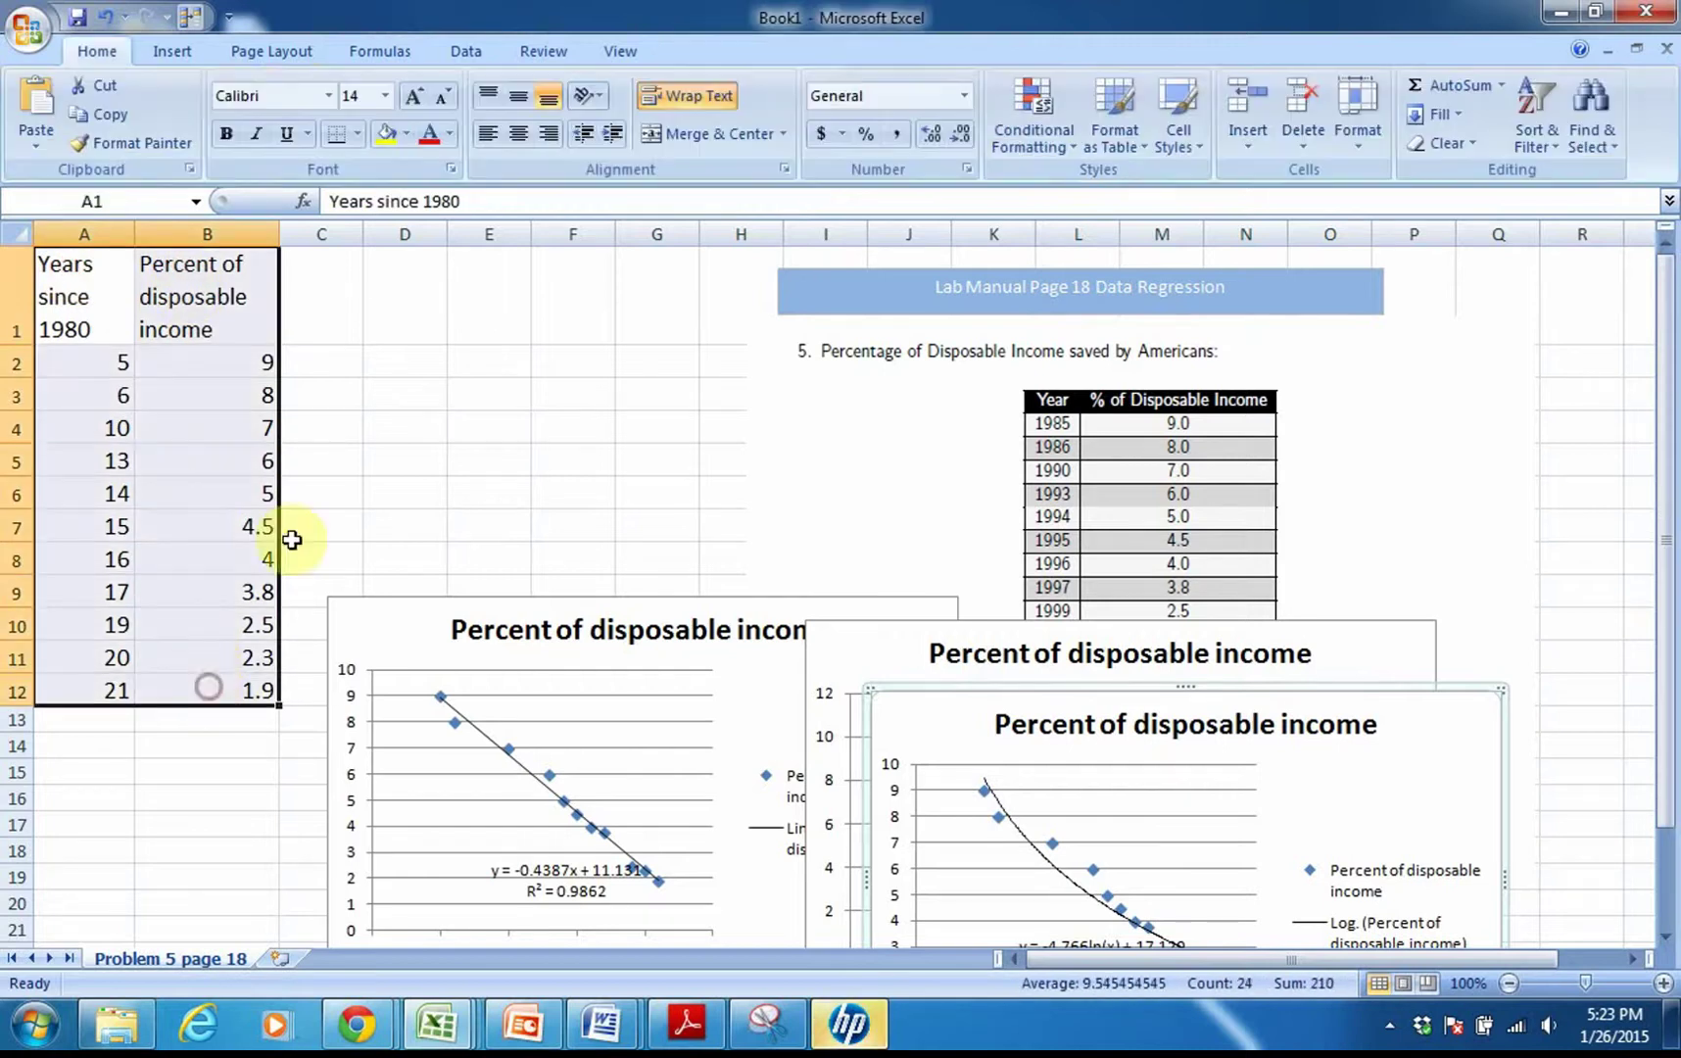
{"action": "left_click", "coordinate": [186, 53]}
{"action": "left_click", "coordinate": [706, 106]}
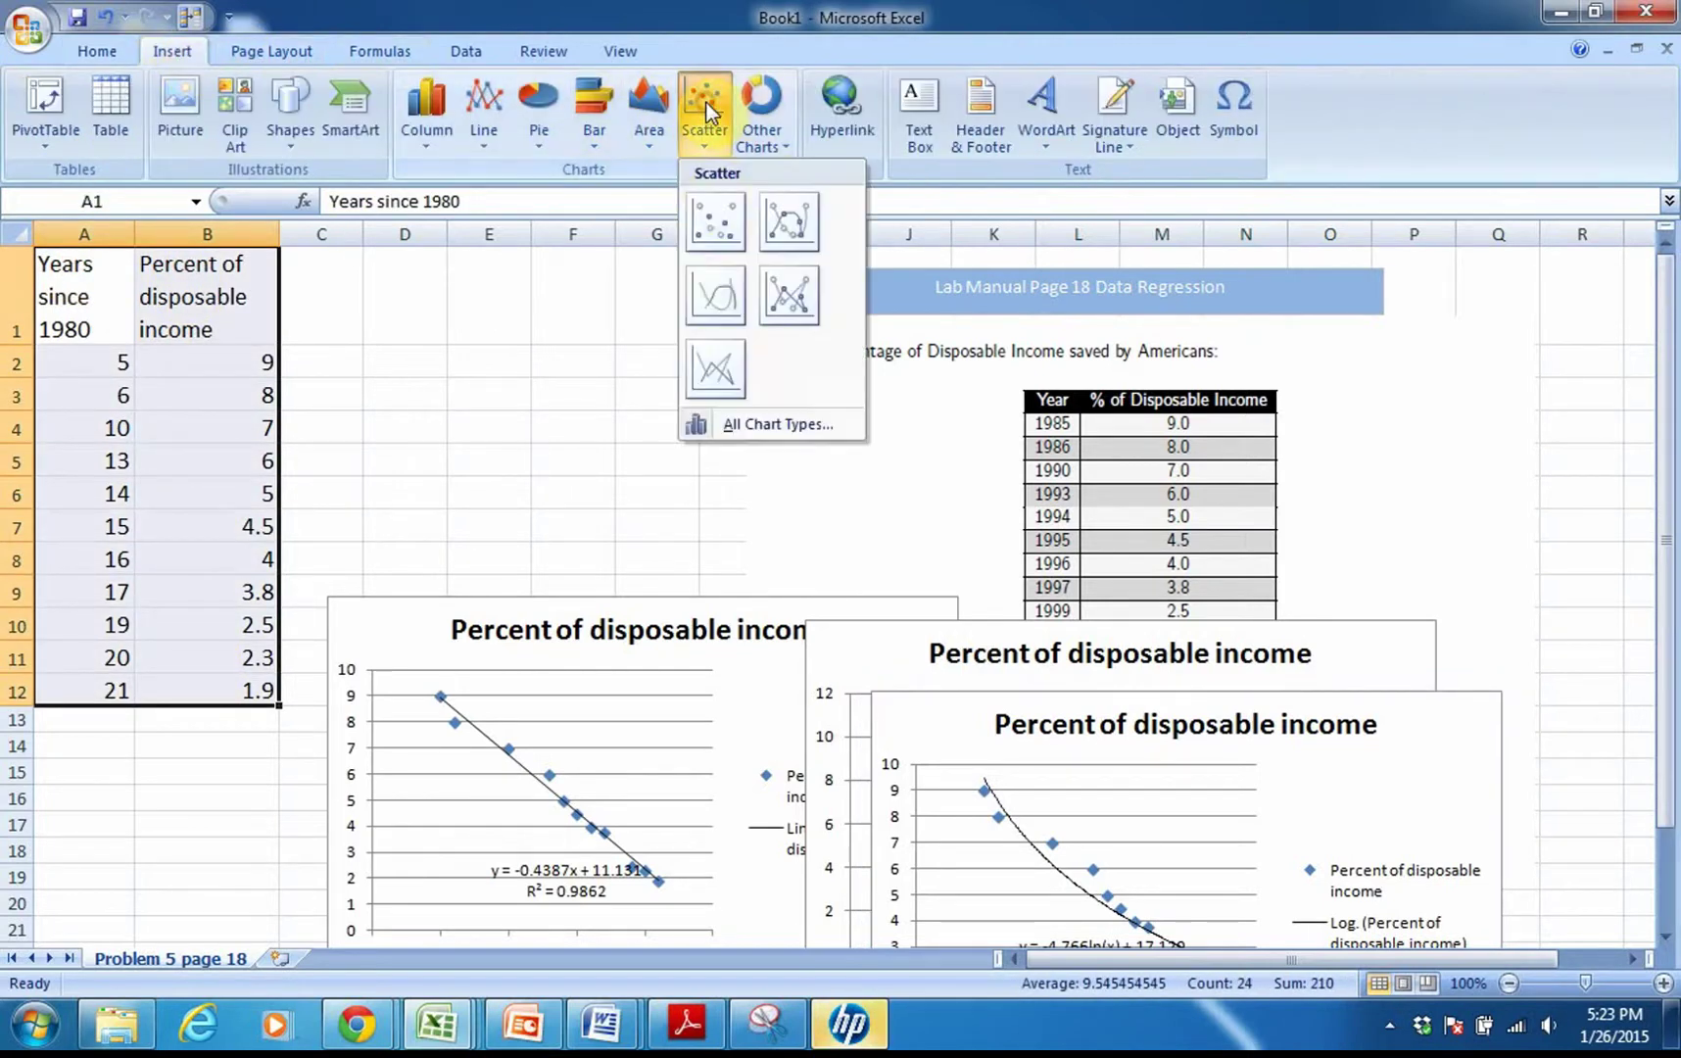
{"action": "left_click", "coordinate": [712, 224]}
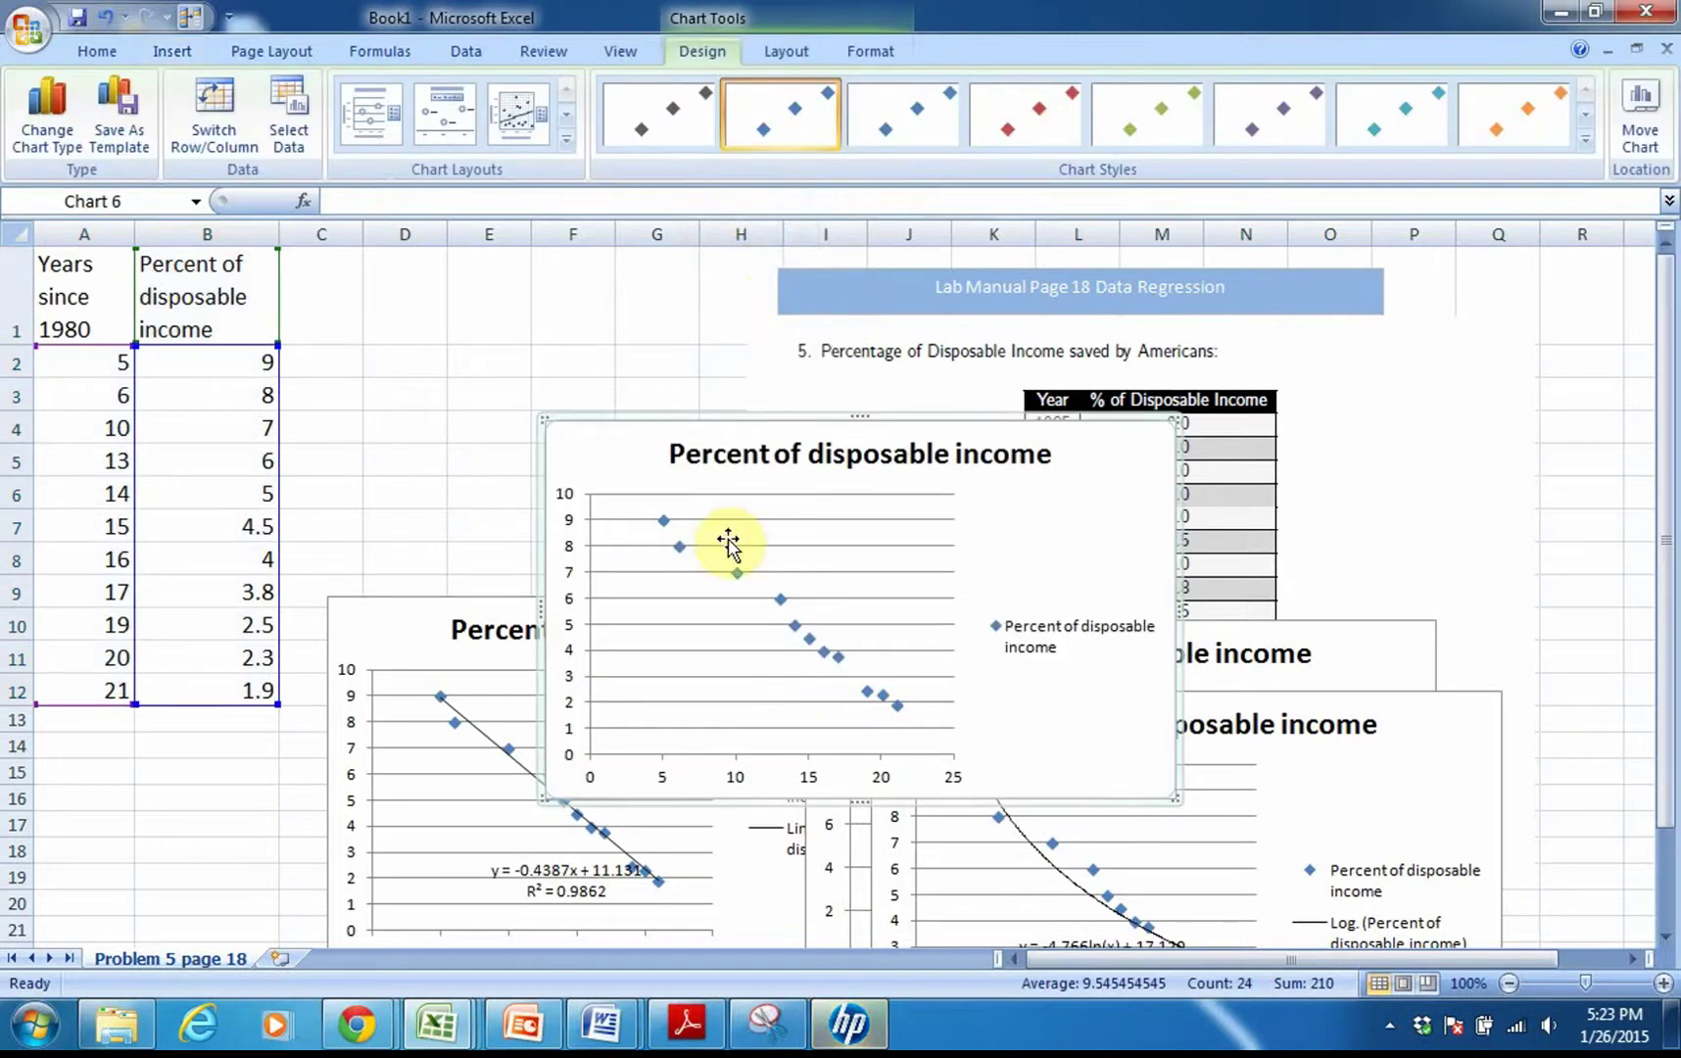
- Add an order 2 polynomial trendline to the fourth chart's data series, displaying its equation and R-squared value on the chart
{"action": "left_click", "coordinate": [663, 520]}
{"action": "right_click", "coordinate": [663, 520]}
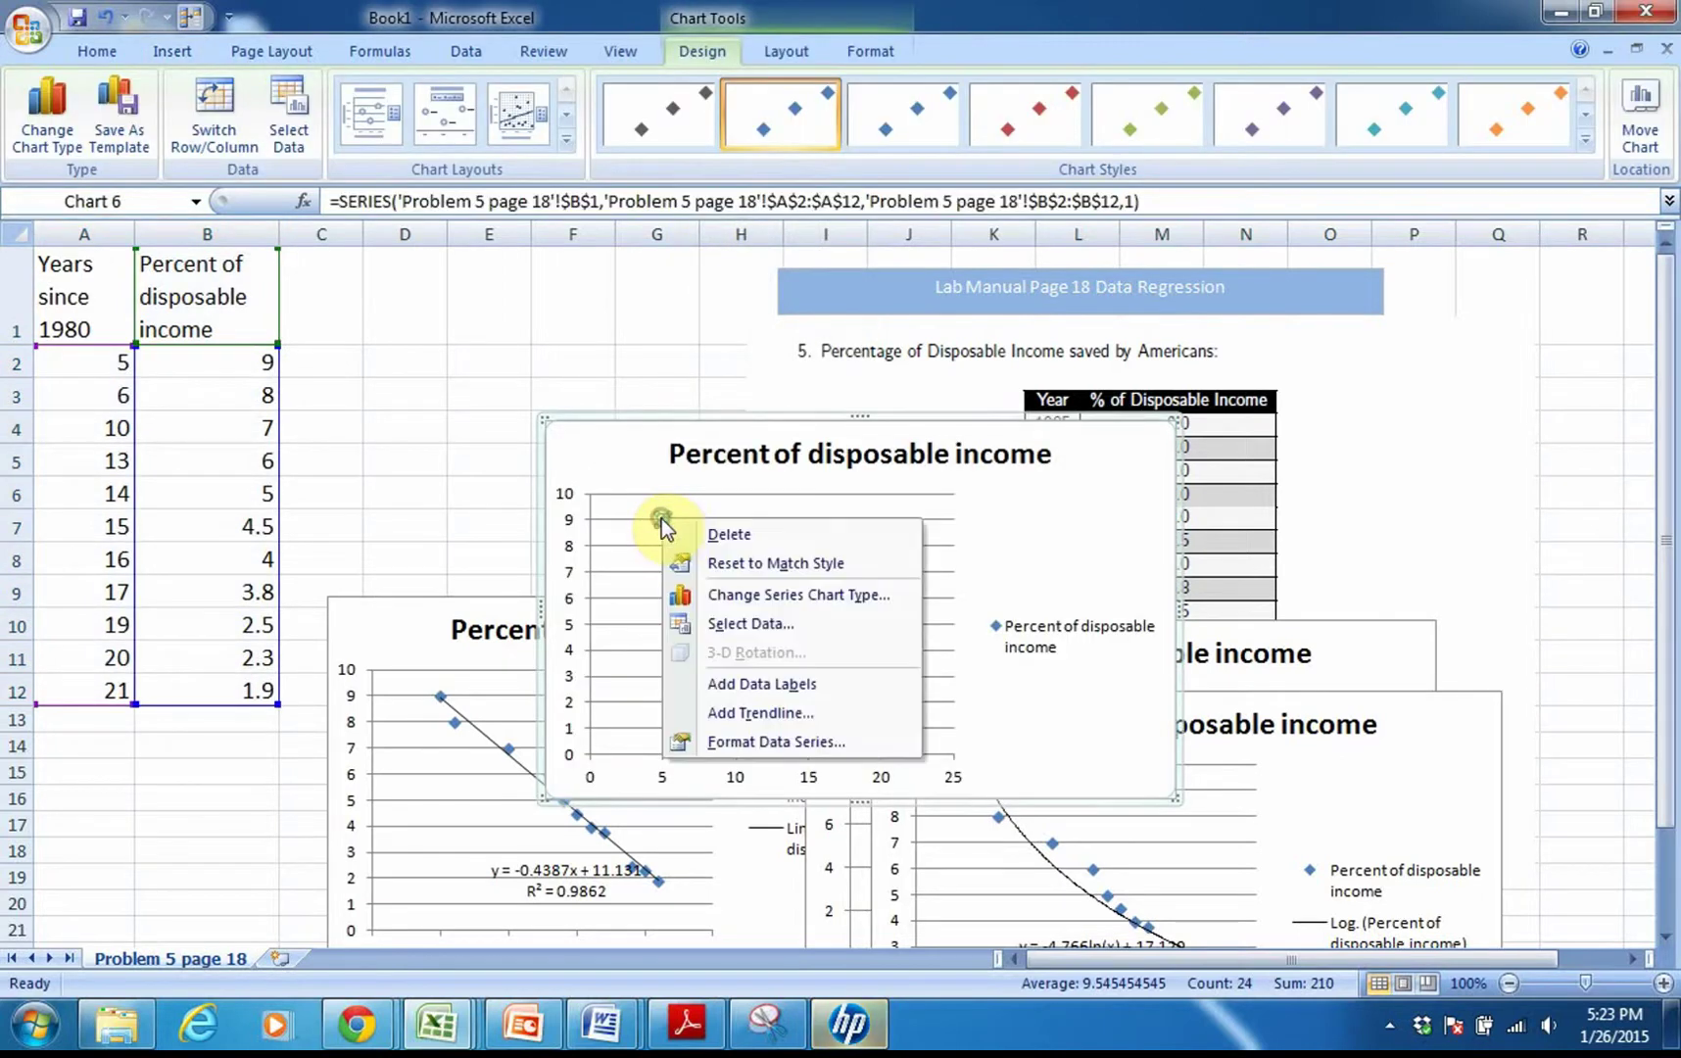
{"action": "left_click", "coordinate": [735, 713]}
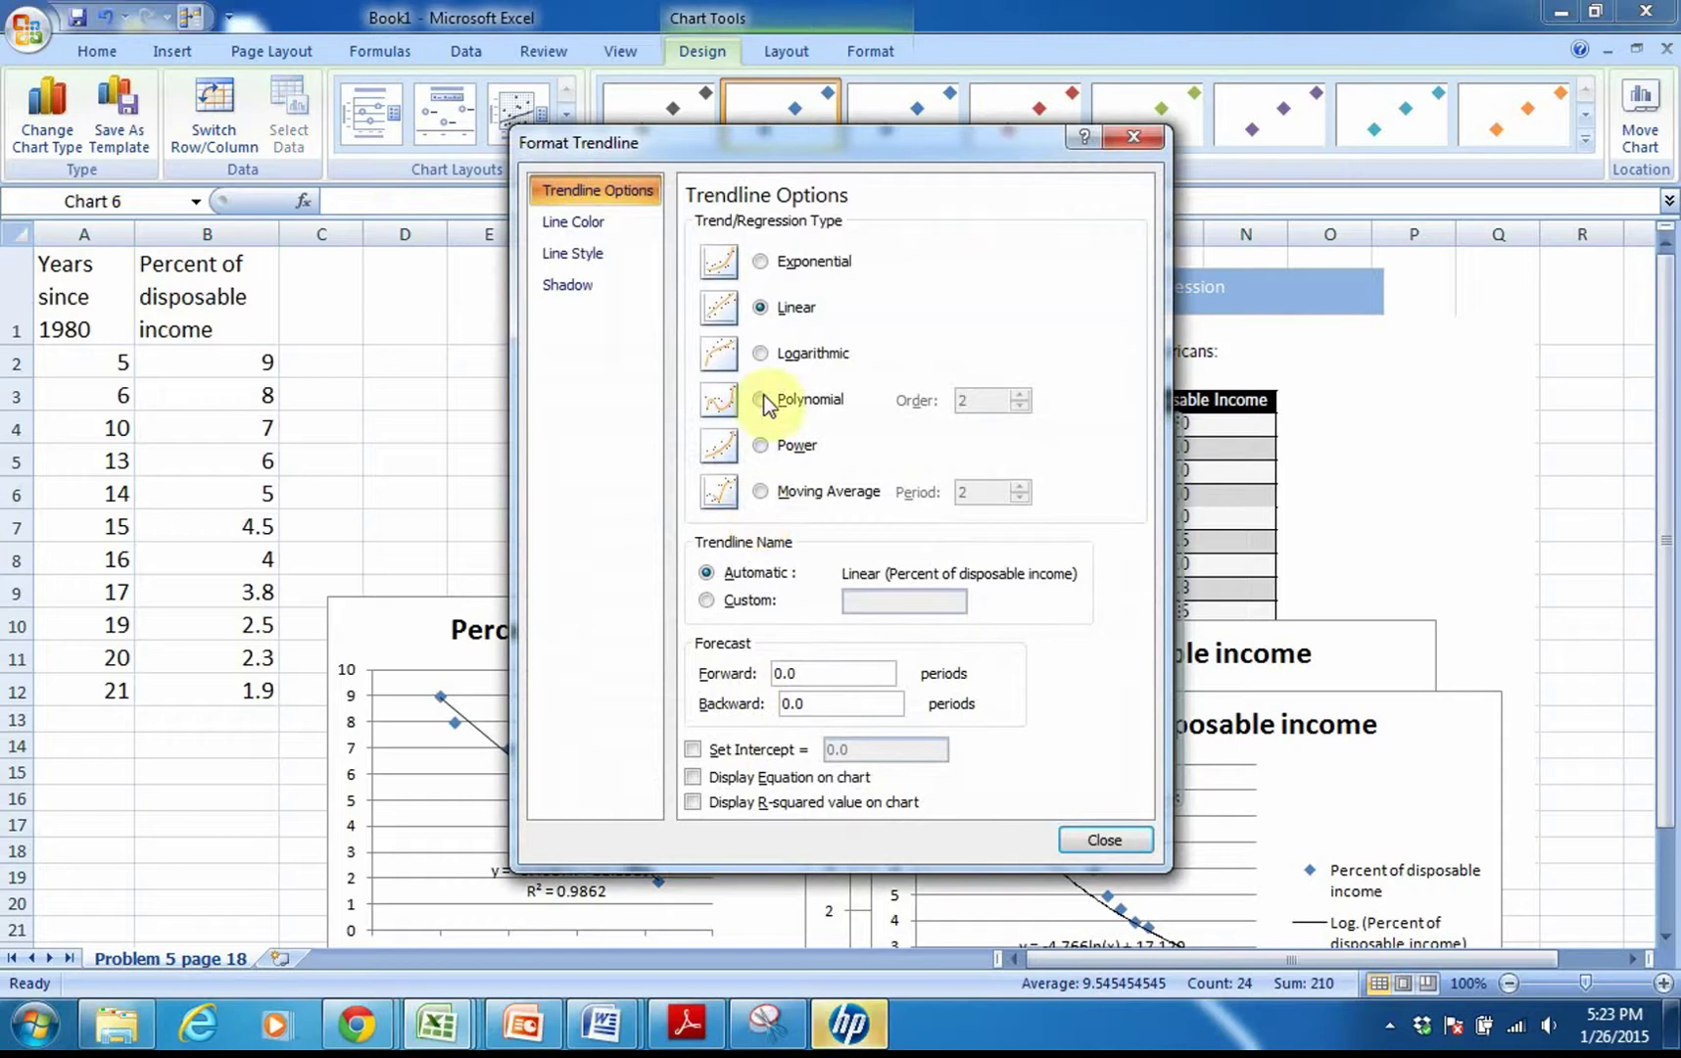
{"action": "left_click", "coordinate": [762, 400]}
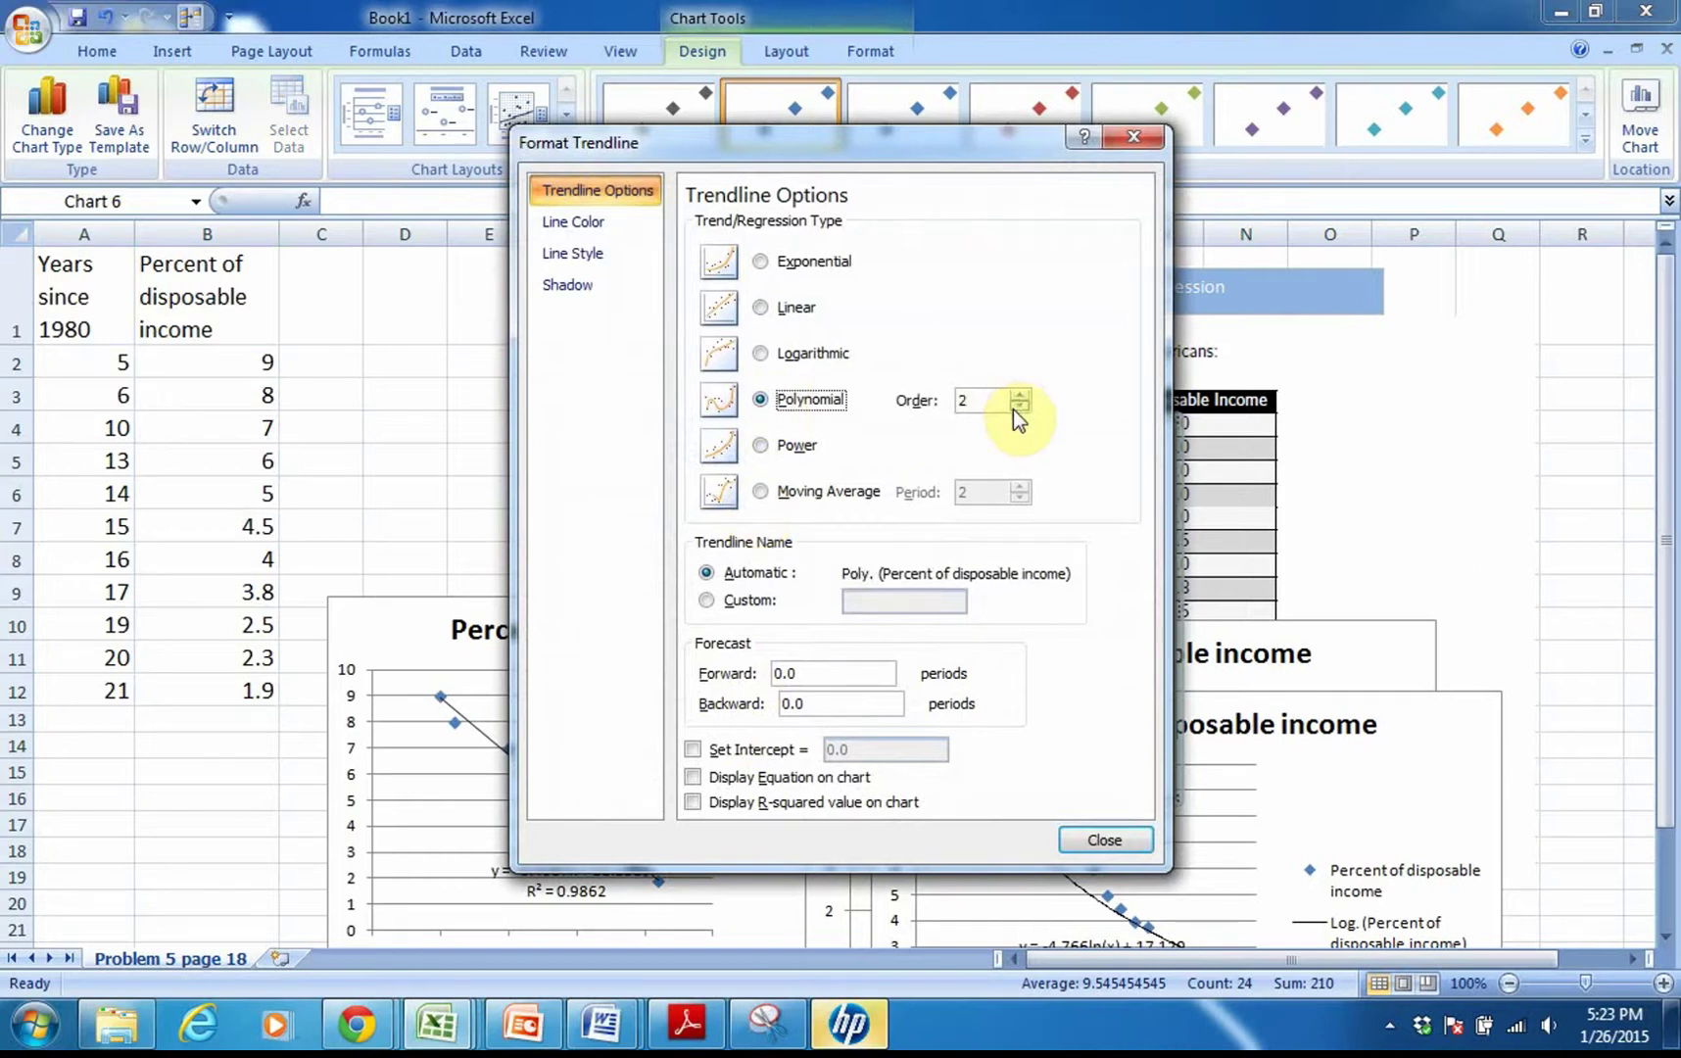
{"action": "left_click", "coordinate": [692, 776]}
{"action": "left_click", "coordinate": [692, 802]}
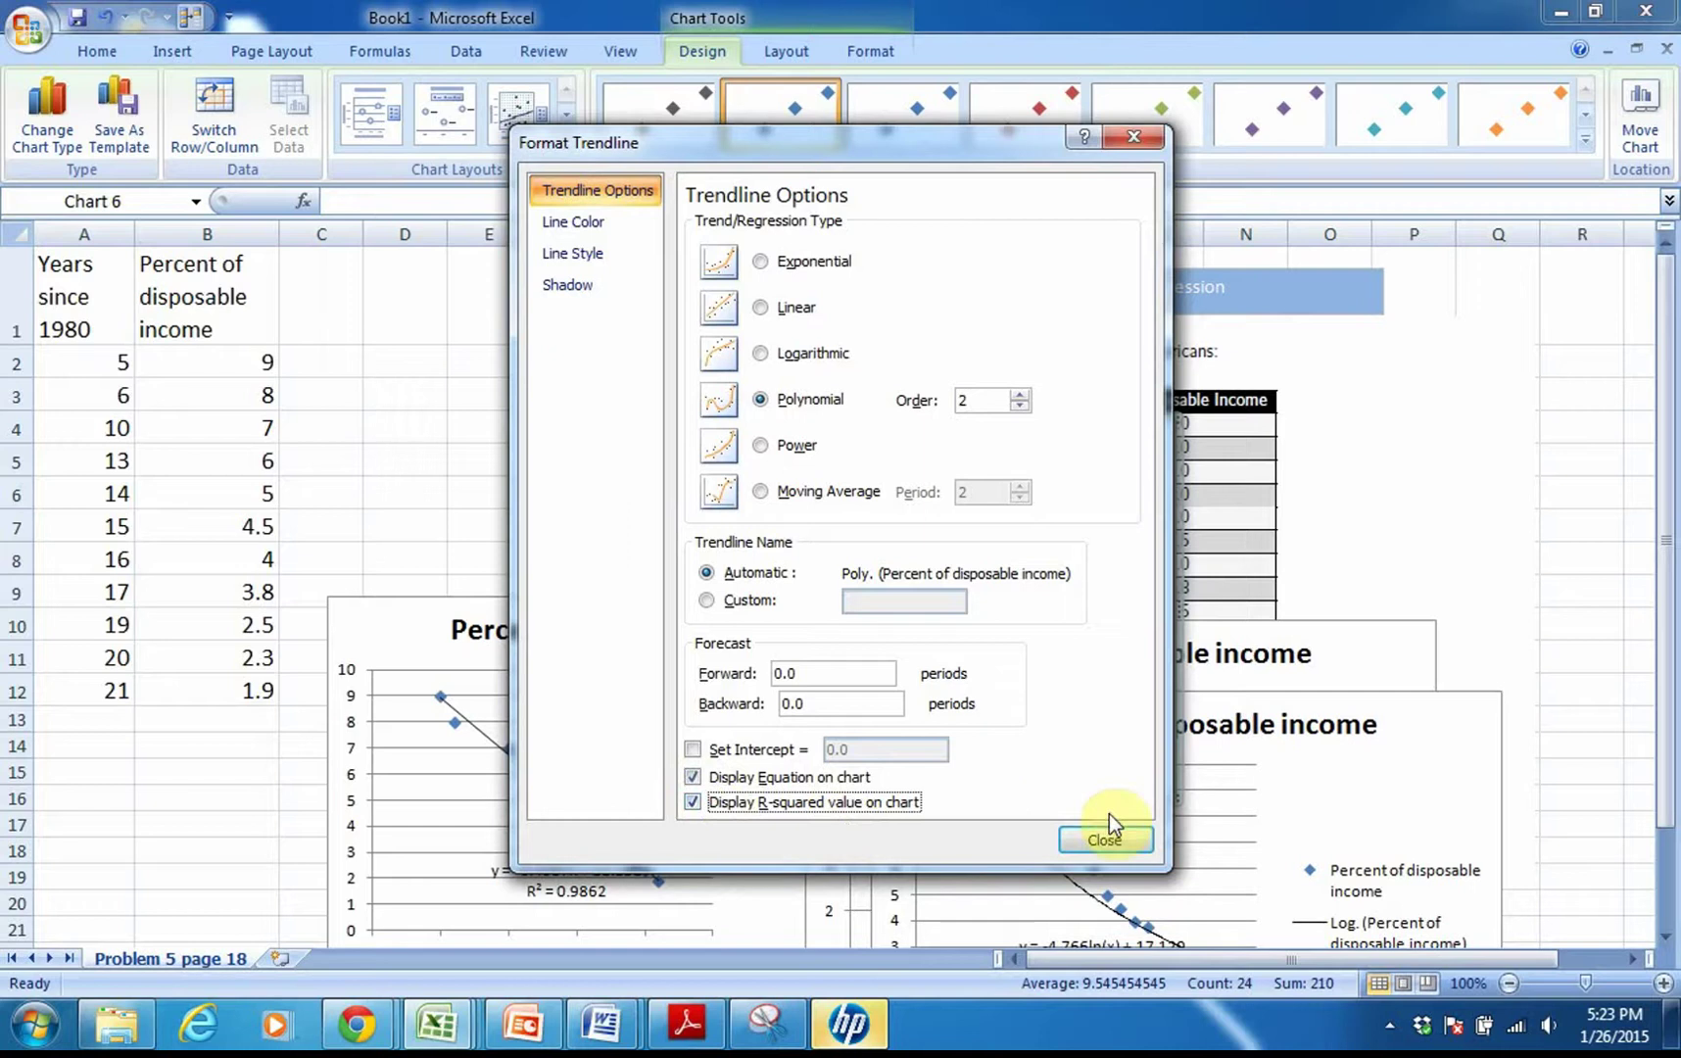
{"action": "left_click", "coordinate": [1105, 840]}
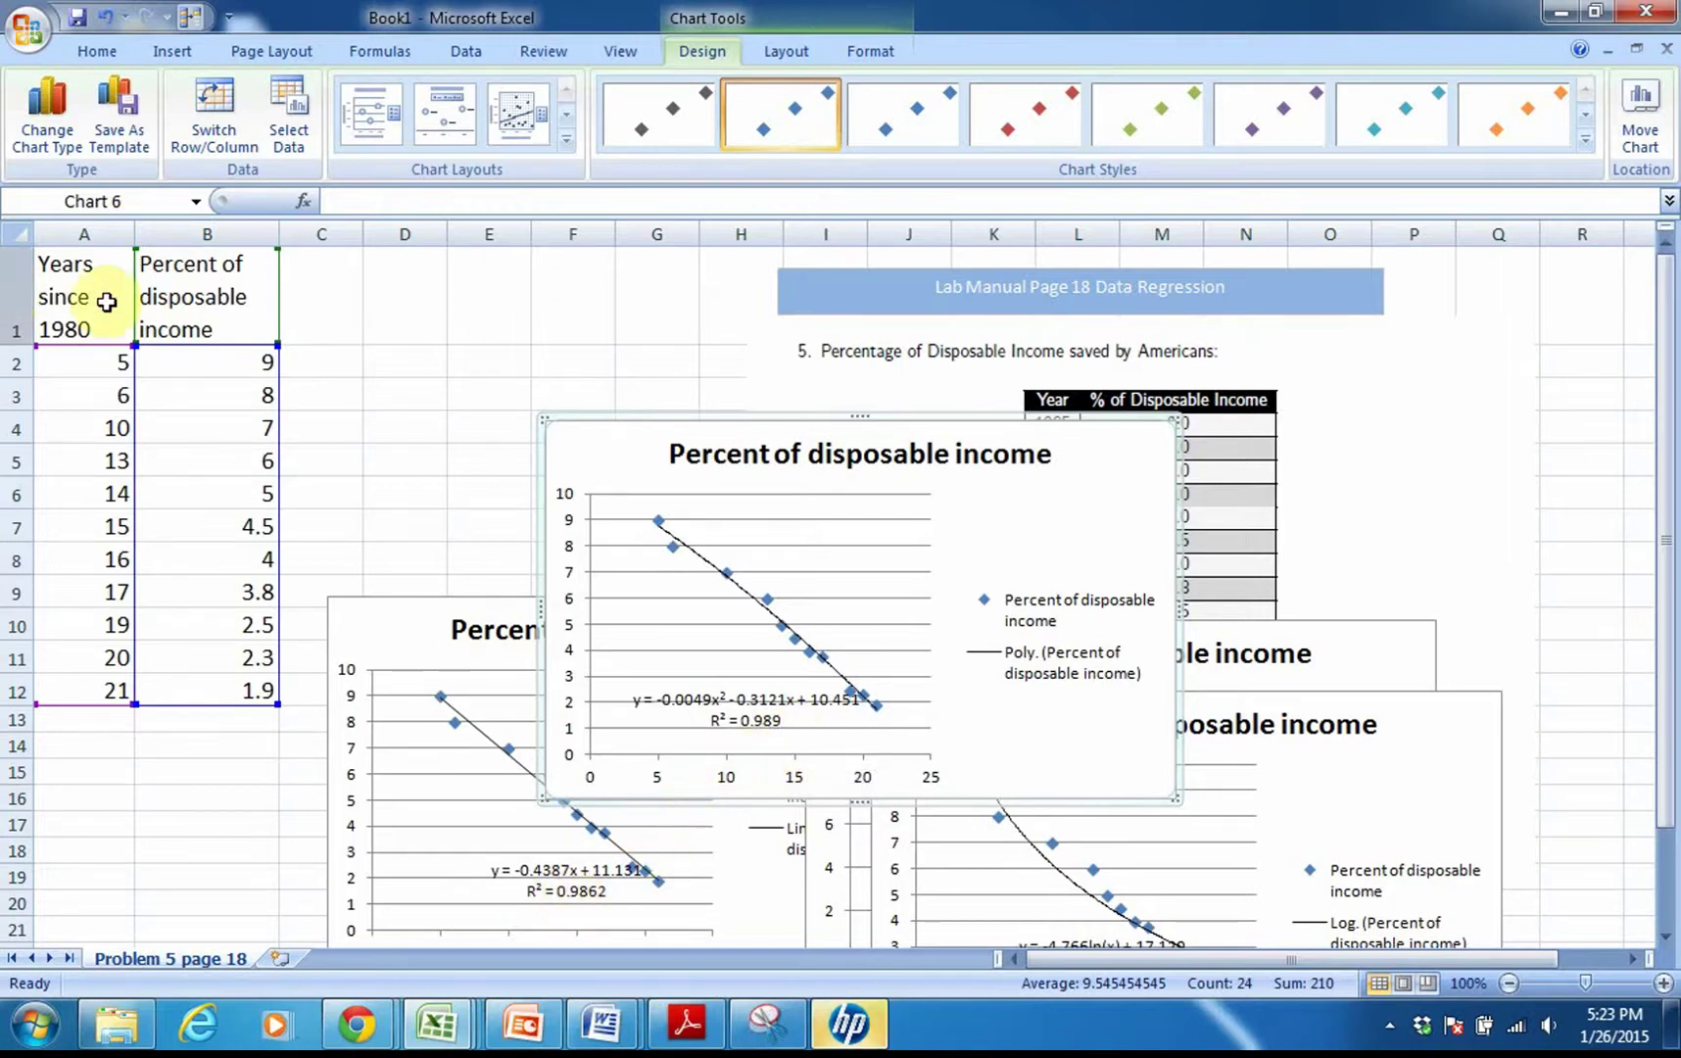
- Insert a fifth markers-only scatter chart from the data in A1:B12
{"action": "left_click_drag", "start_coordinate": [56, 266], "coordinate": [181, 691]}
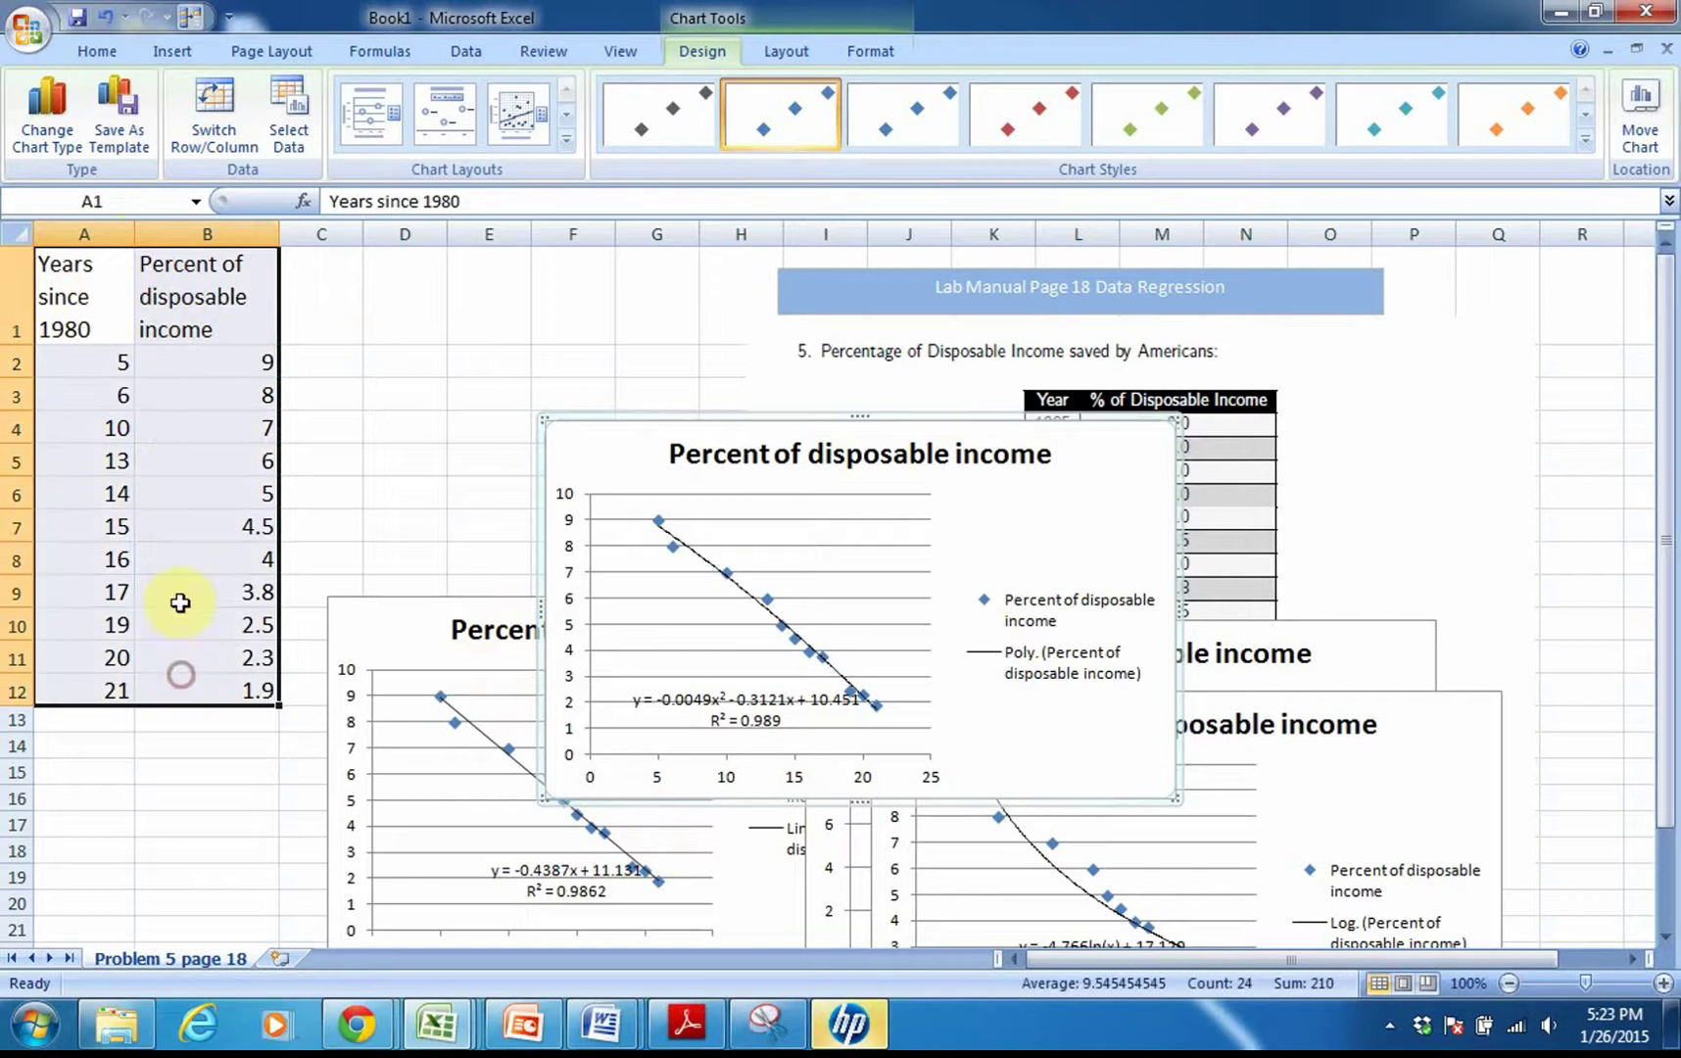
{"action": "left_click", "coordinate": [165, 49]}
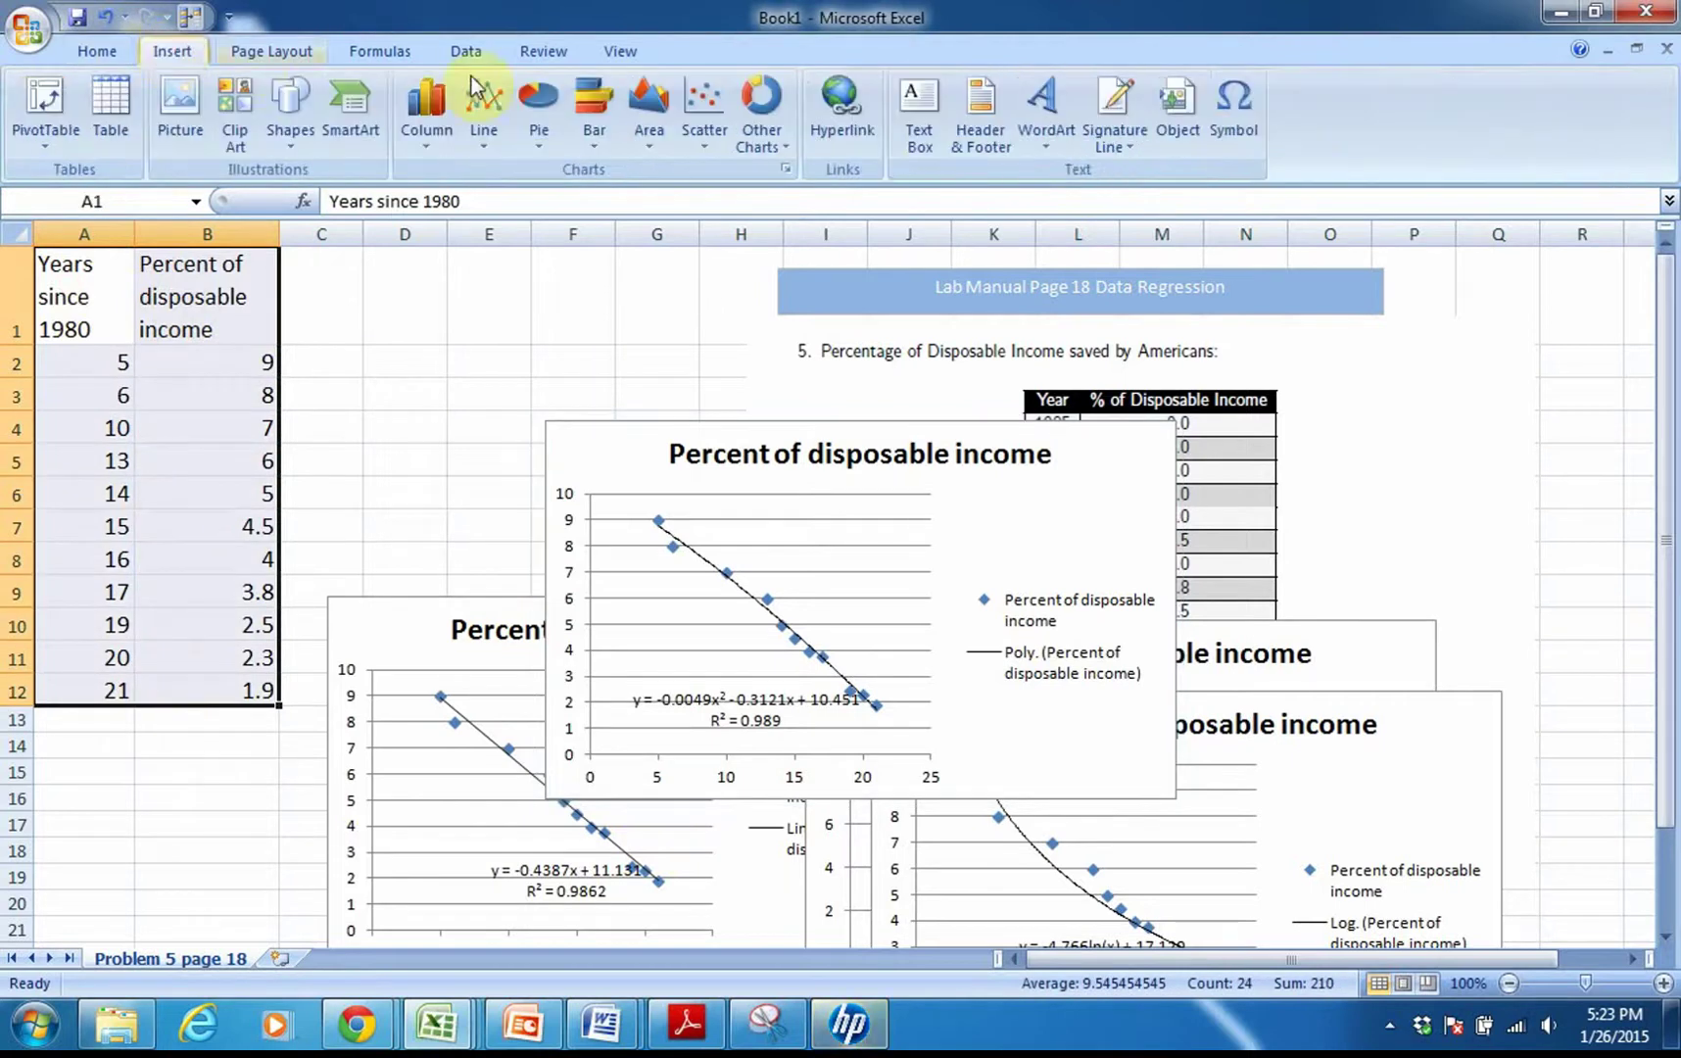
{"action": "left_click", "coordinate": [705, 103]}
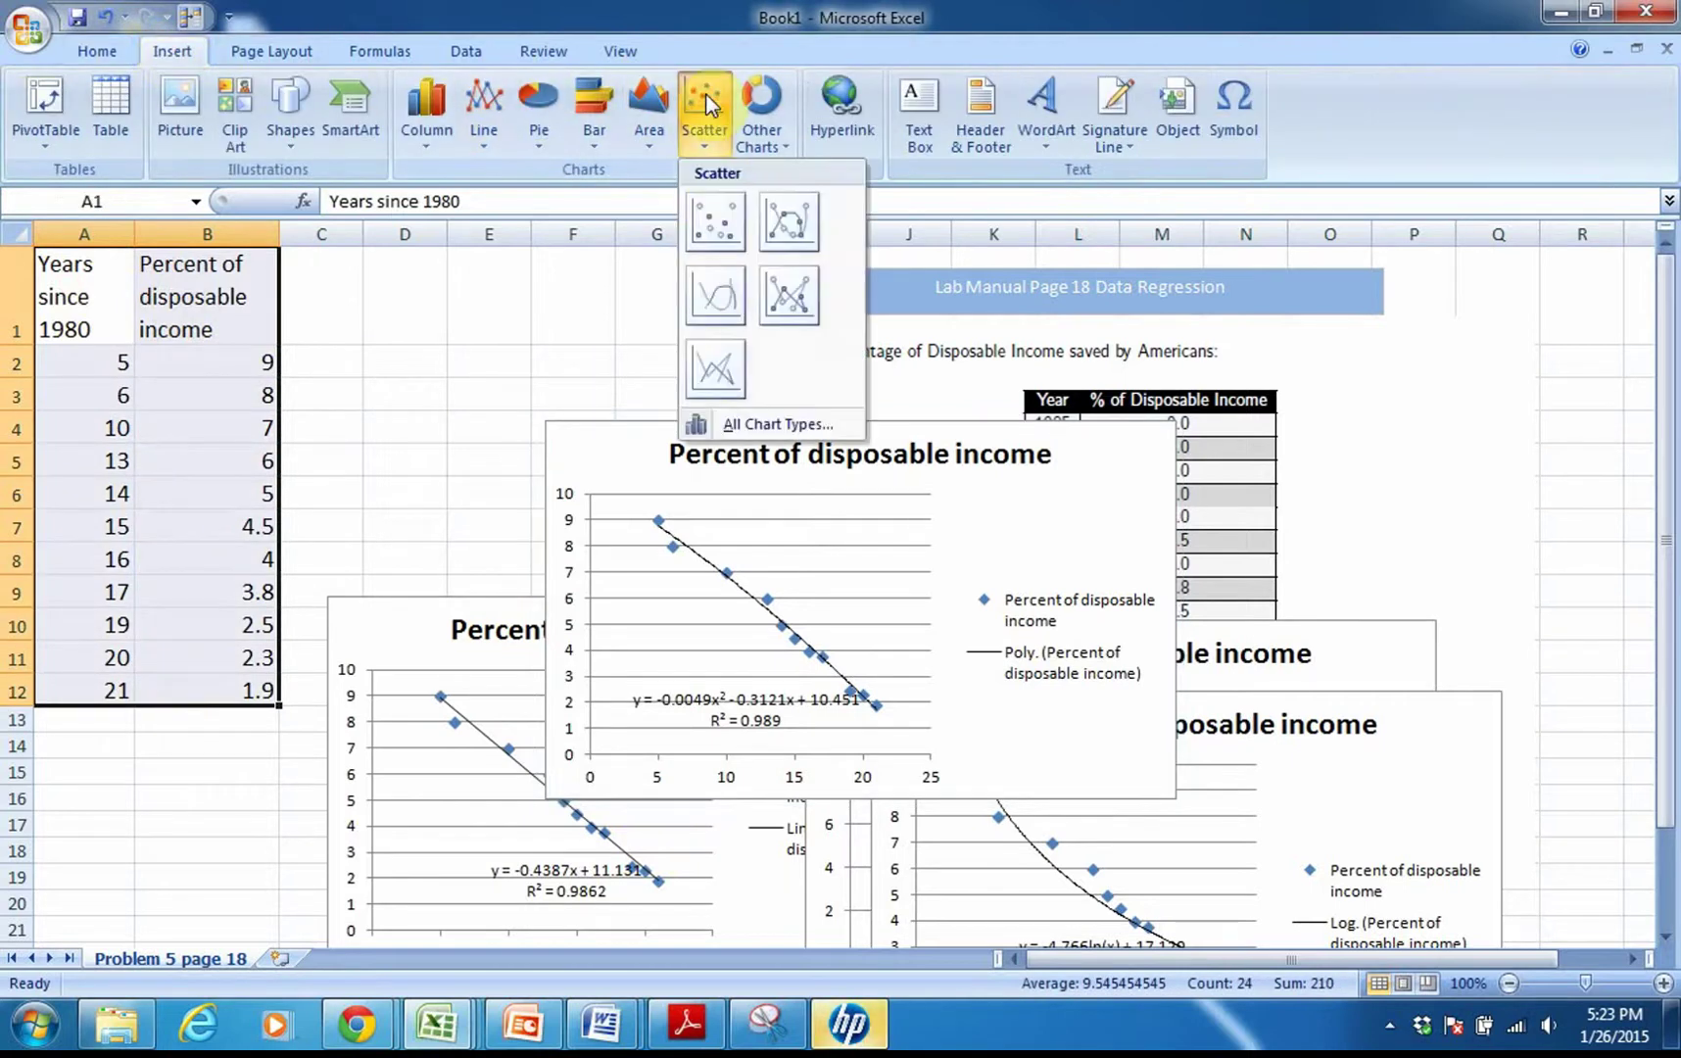
{"action": "left_click", "coordinate": [700, 232]}
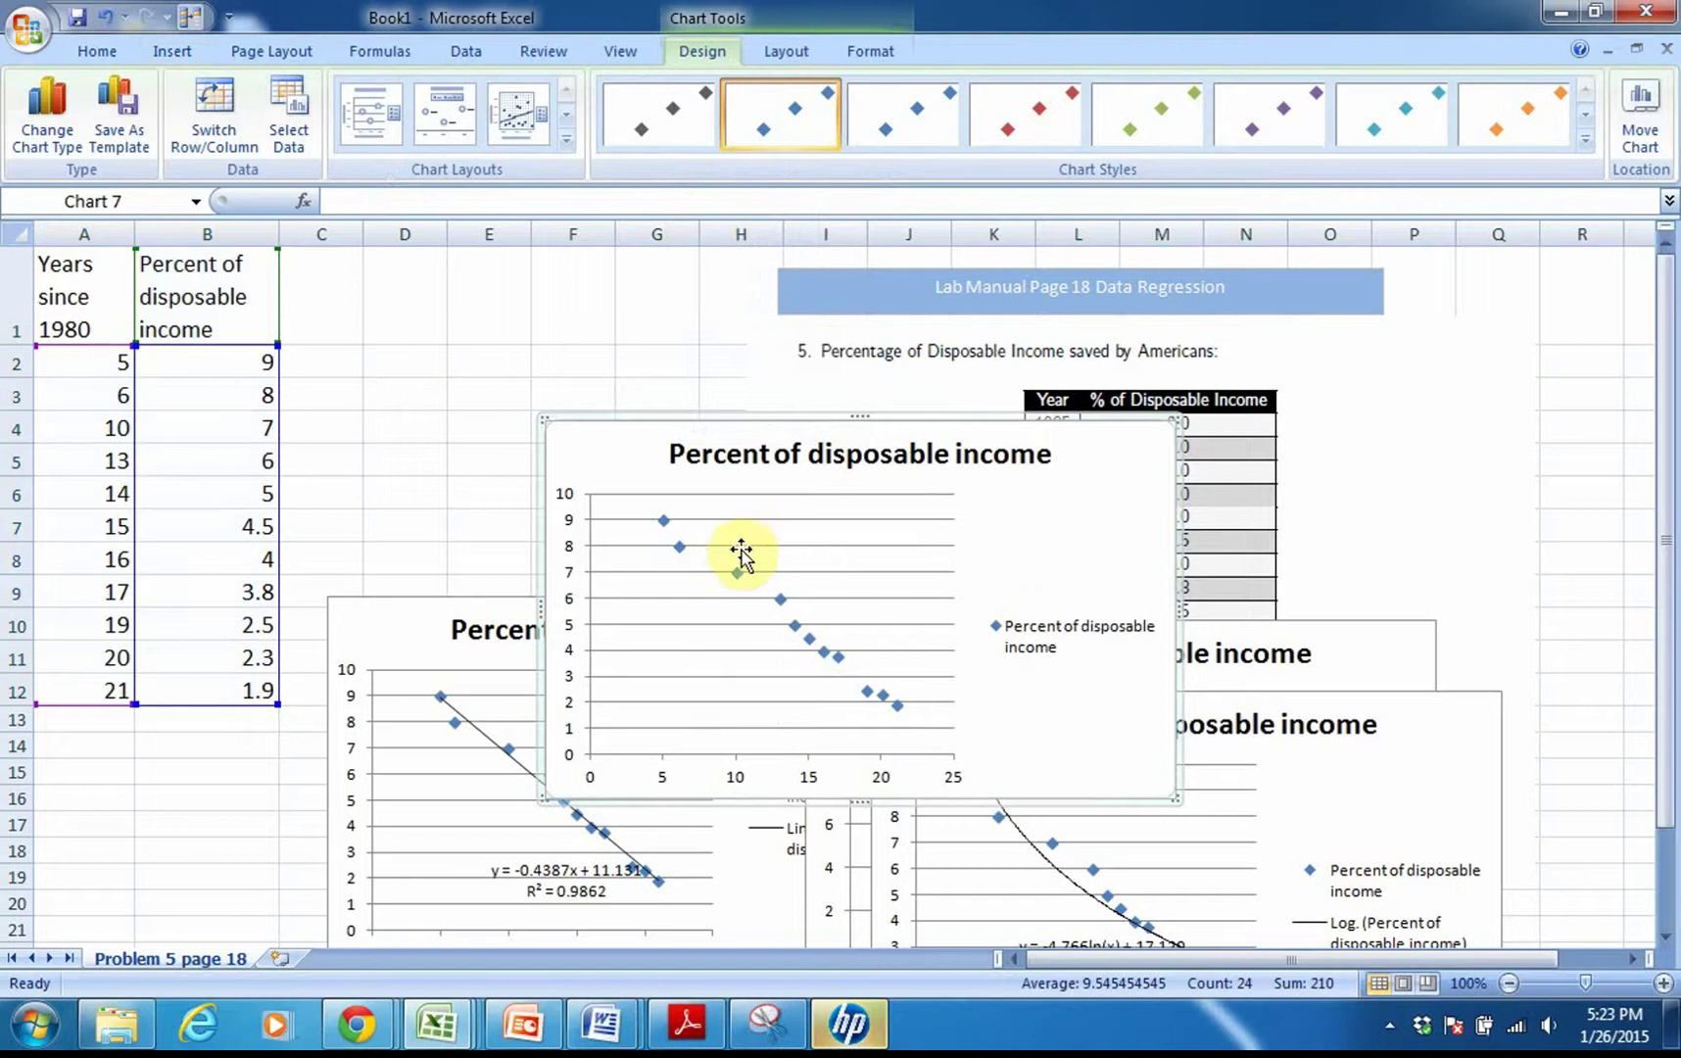
- Add a power trendline to the fifth chart's data series, displaying its equation and R-squared value on the chart
{"action": "left_click", "coordinate": [665, 526]}
{"action": "right_click", "coordinate": [665, 526]}
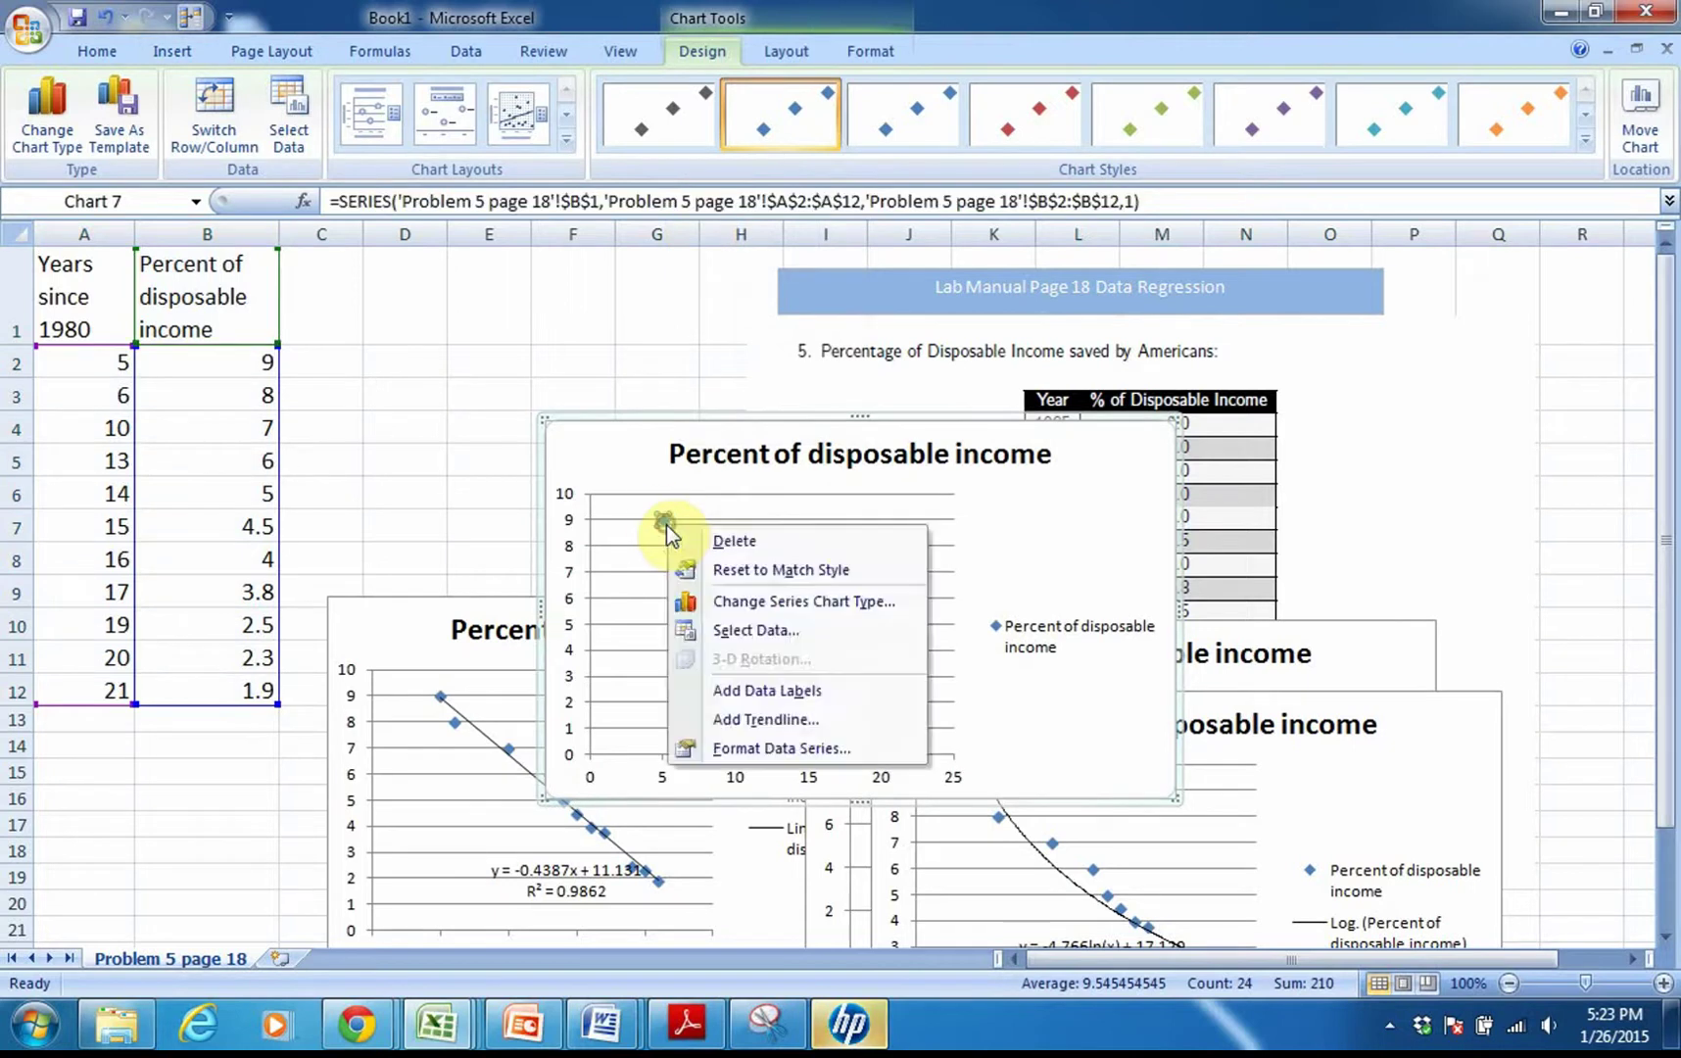
{"action": "left_click", "coordinate": [746, 720]}
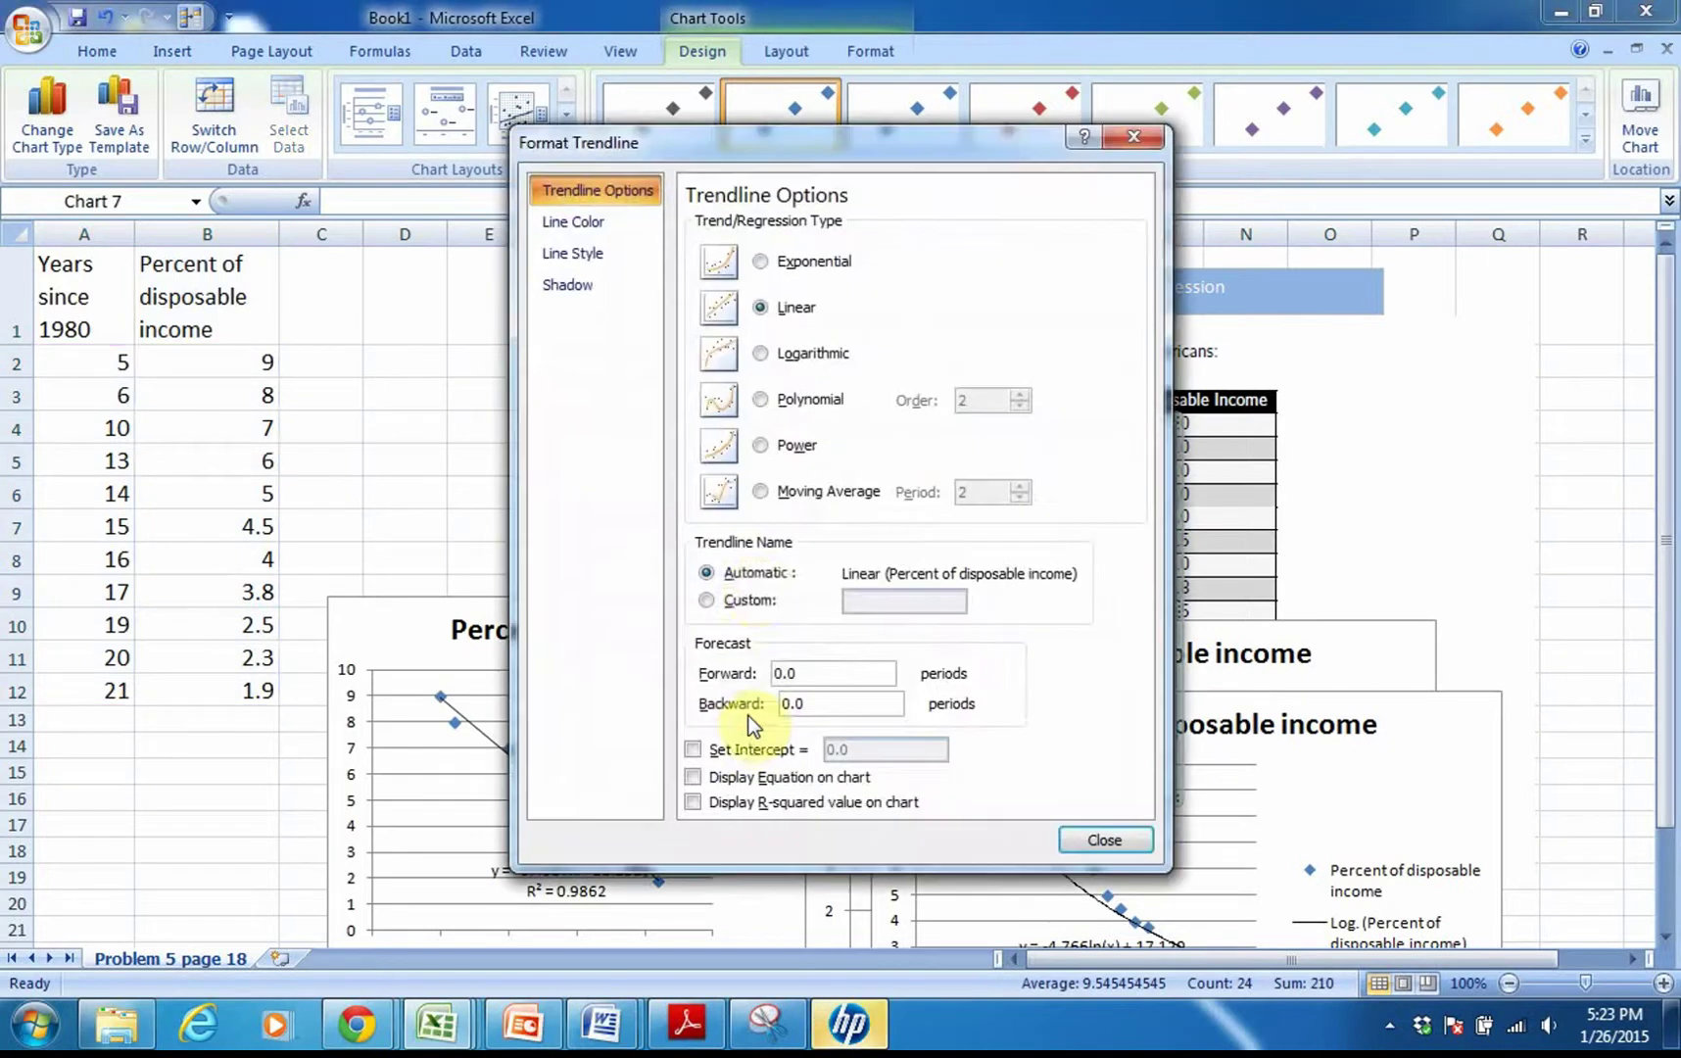
{"action": "left_click", "coordinate": [761, 446]}
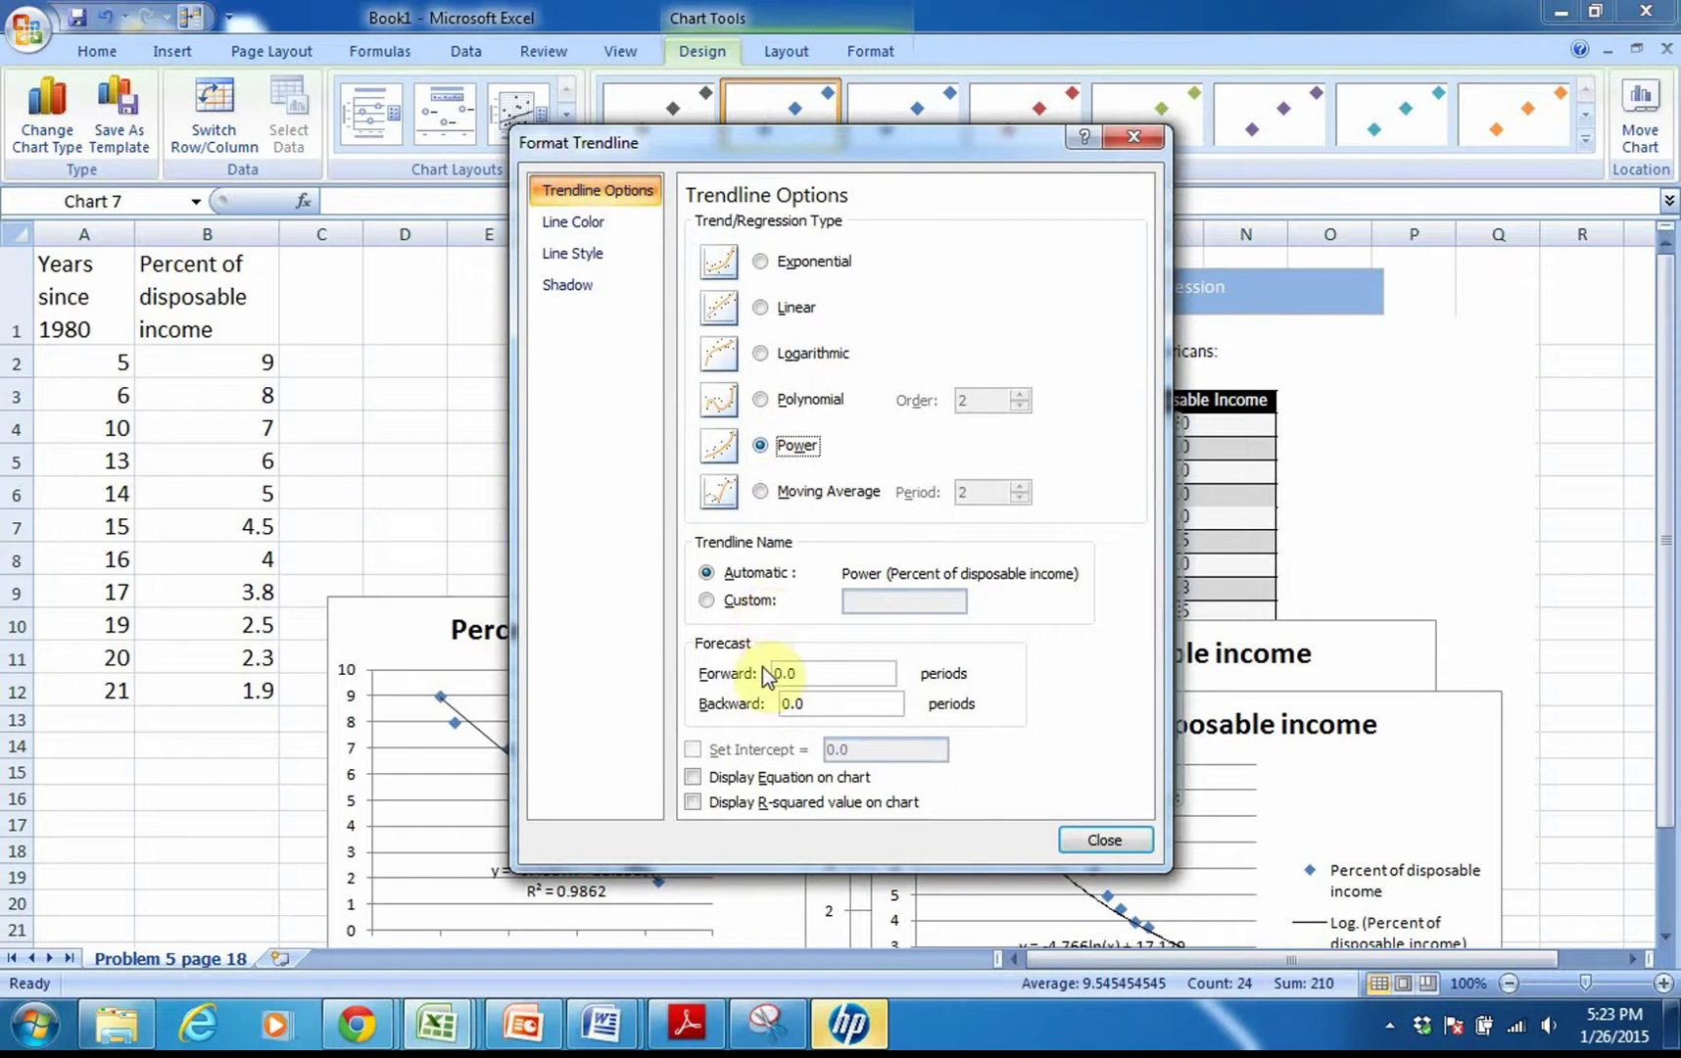
{"action": "left_click", "coordinate": [695, 775]}
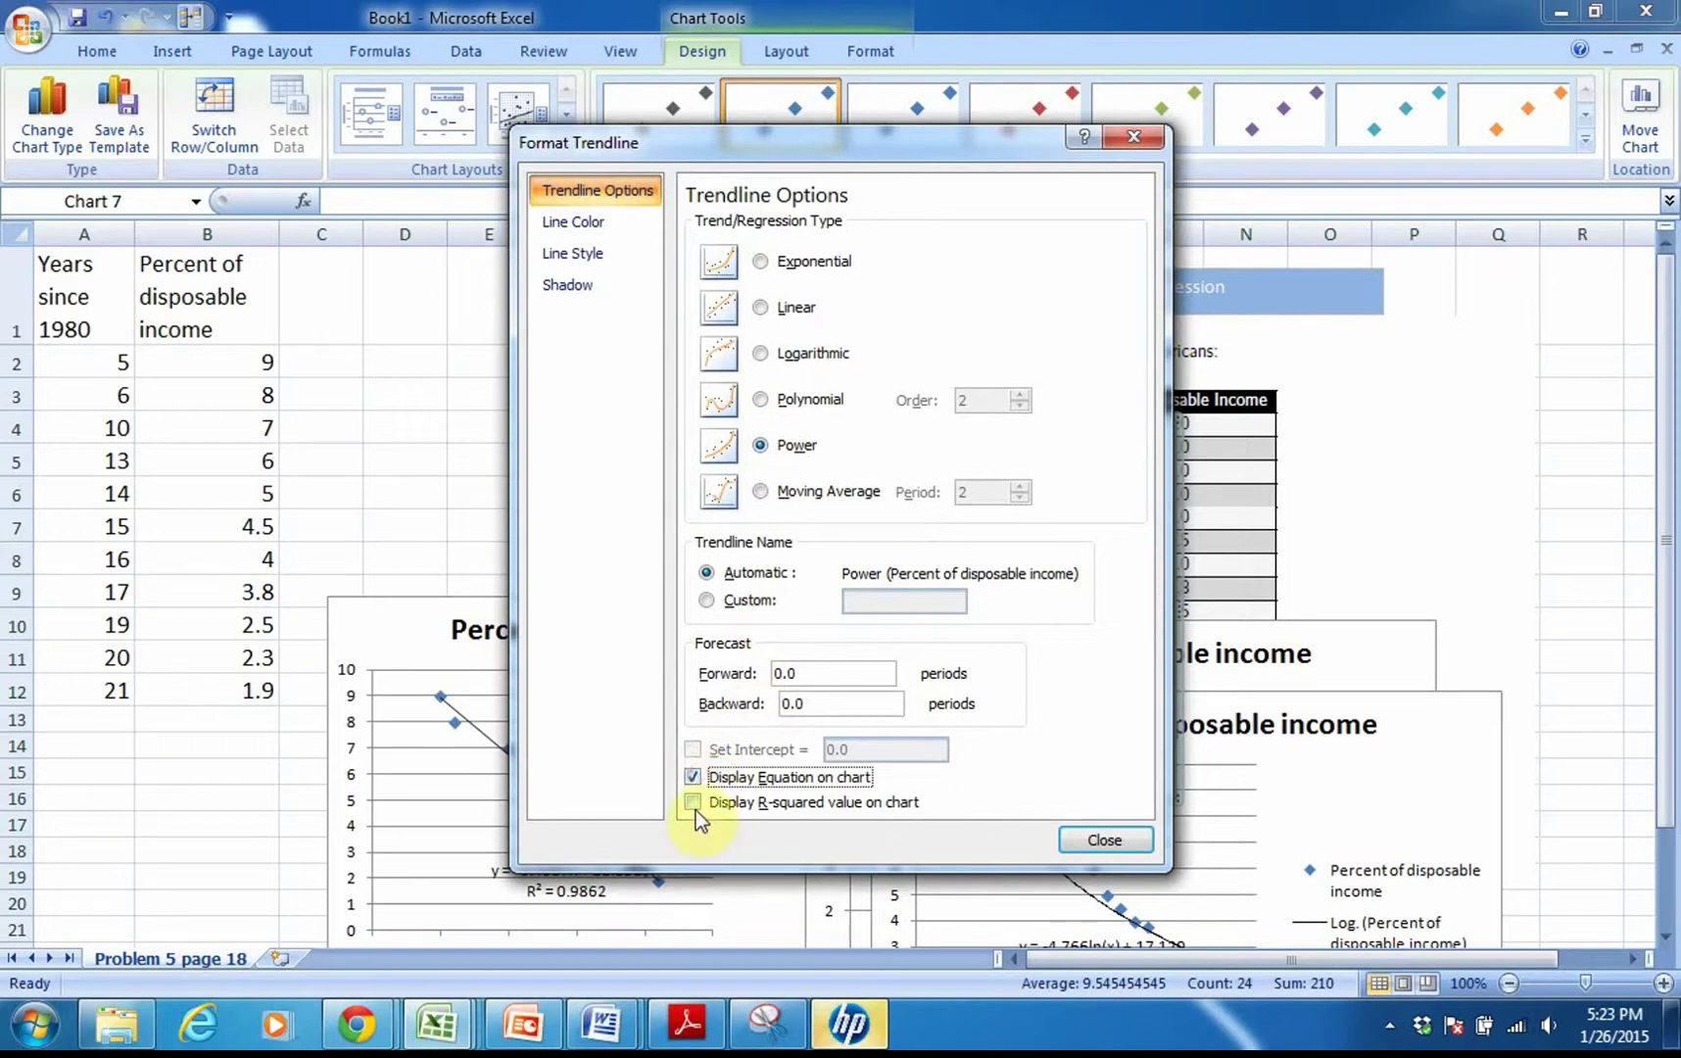
{"action": "left_click", "coordinate": [696, 803]}
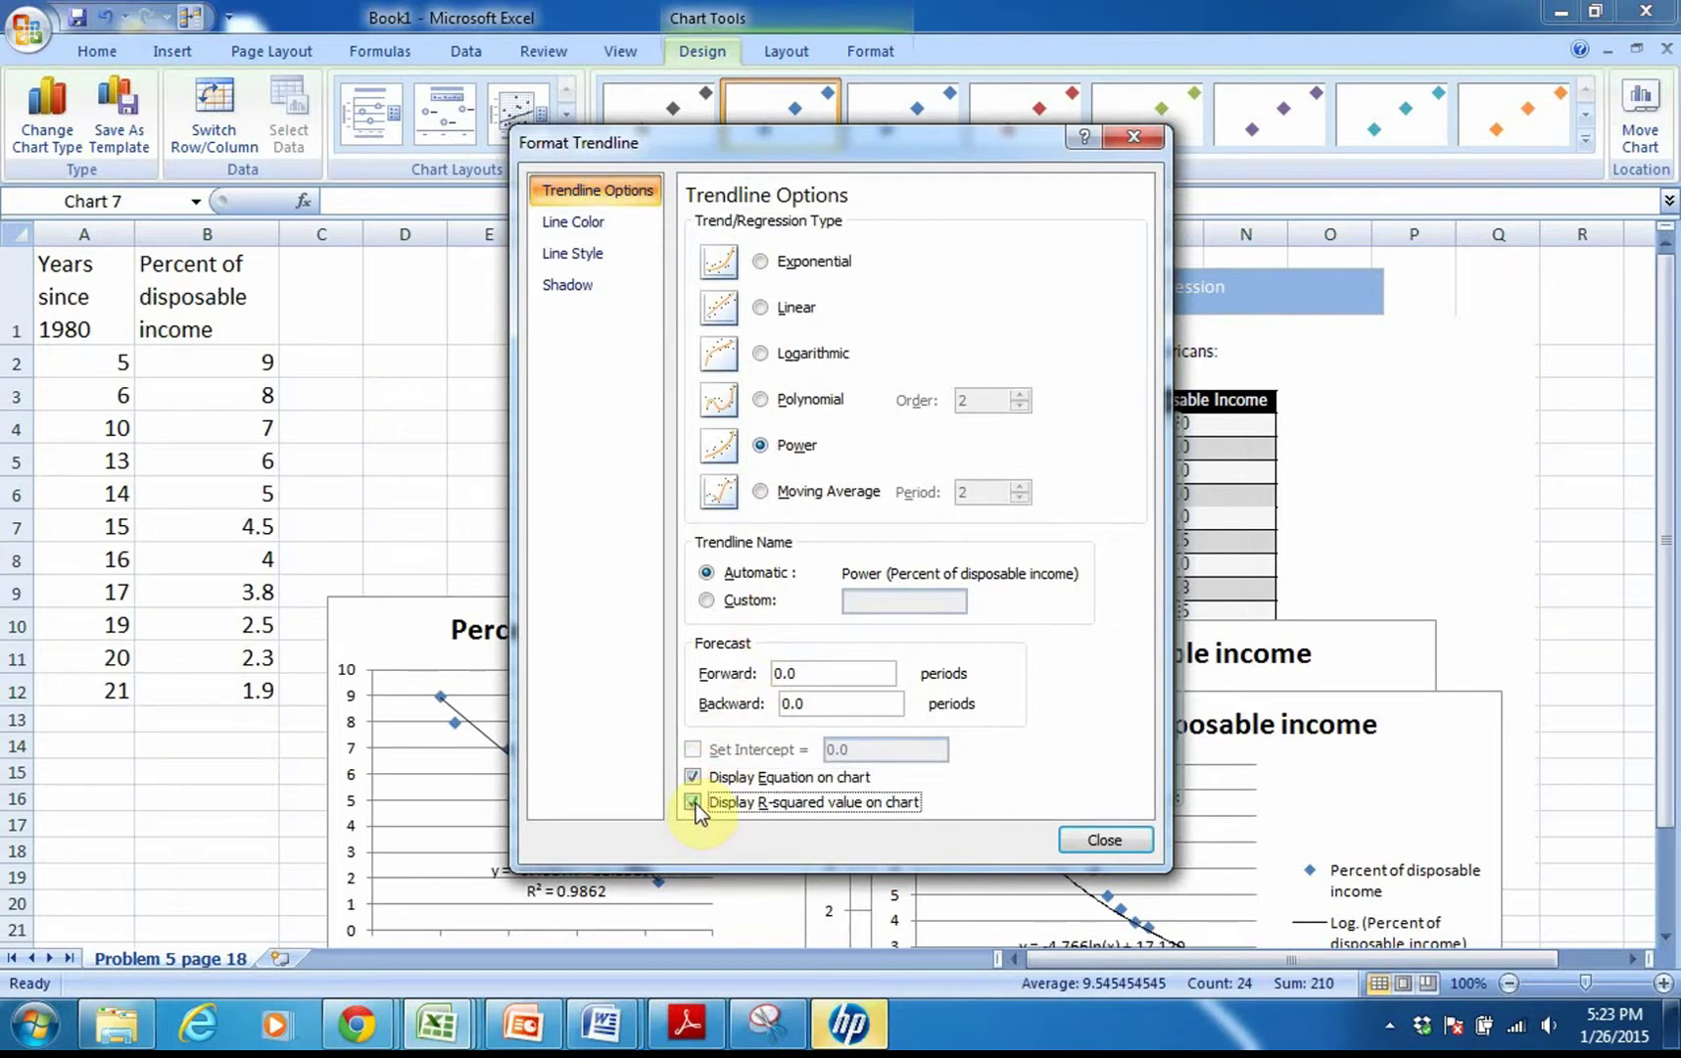
{"action": "left_click", "coordinate": [1105, 841]}
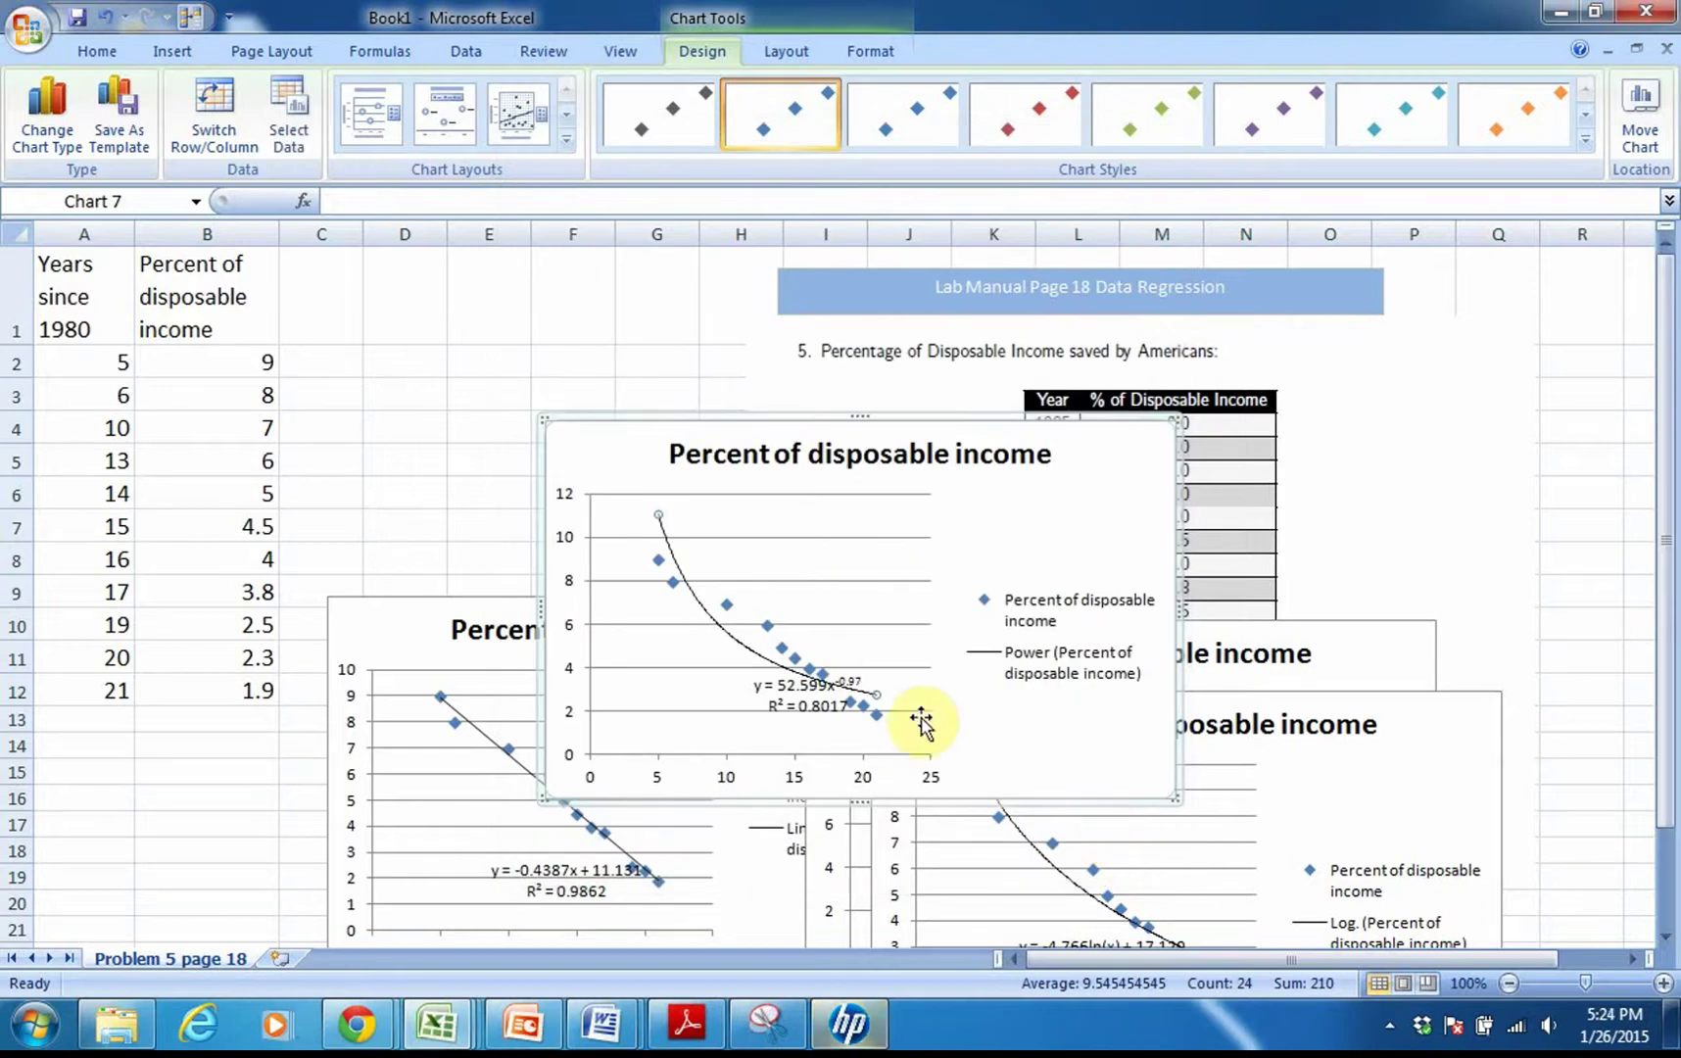
- Move the power chart down over the lower part of the logarithmic chart, uncovering the polynomial chart
{"action": "left_click_drag", "start_coordinate": [780, 412], "coordinate": [938, 318]}
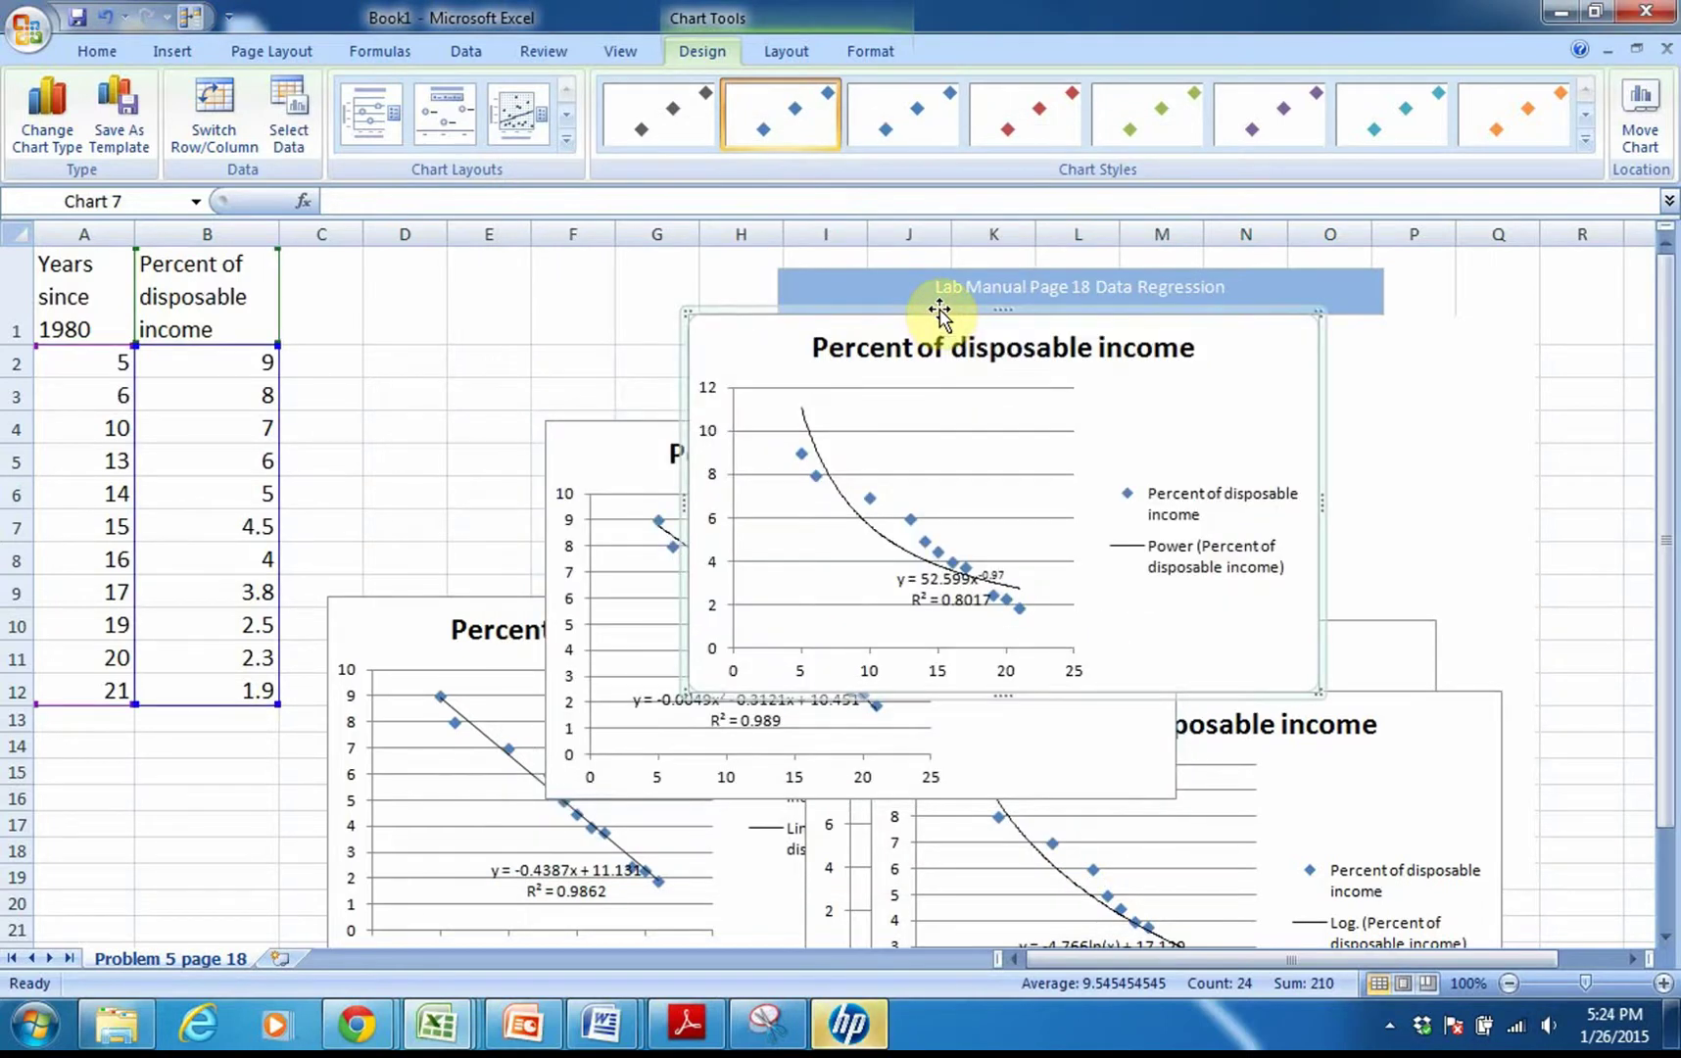
{"action": "left_click_drag", "start_coordinate": [920, 318], "coordinate": [1117, 824]}
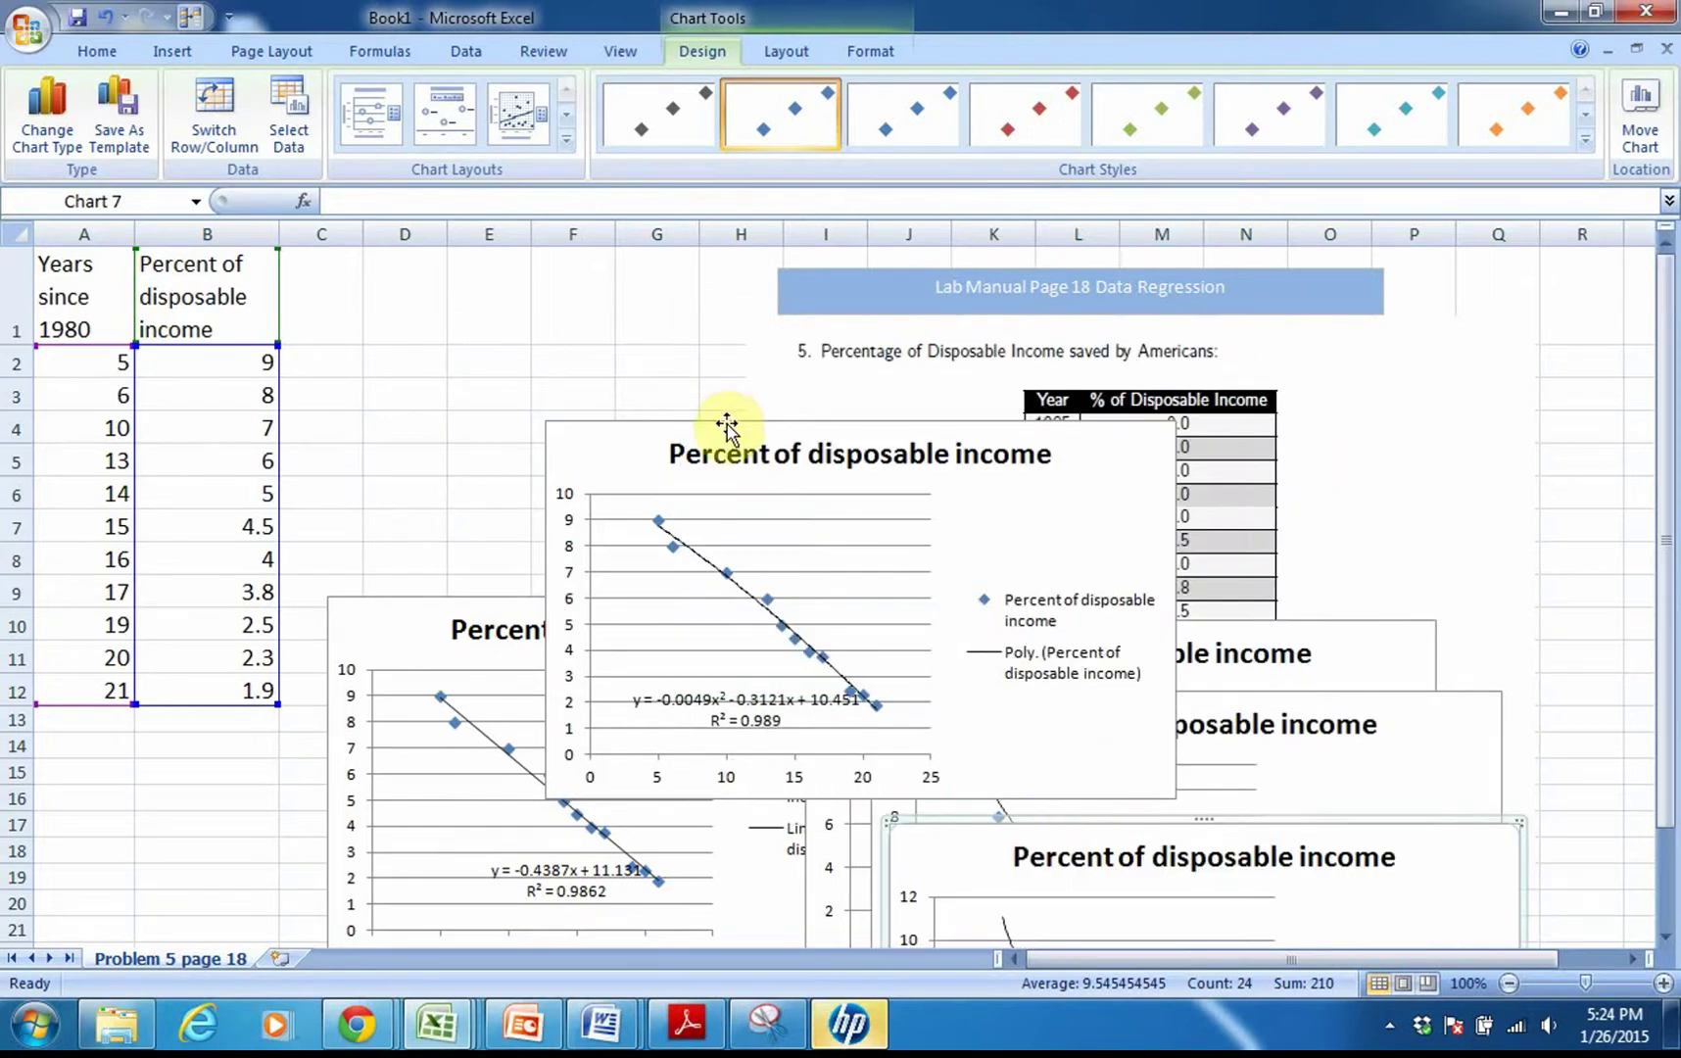
{"action": "mouse_move", "coordinate": [725, 423]}
{"action": "left_mouse_down"}
{"action": "mouse_move", "coordinate": [645, 232]}
{"action": "mouse_move", "coordinate": [722, 420]}
{"action": "left_mouse_up"}
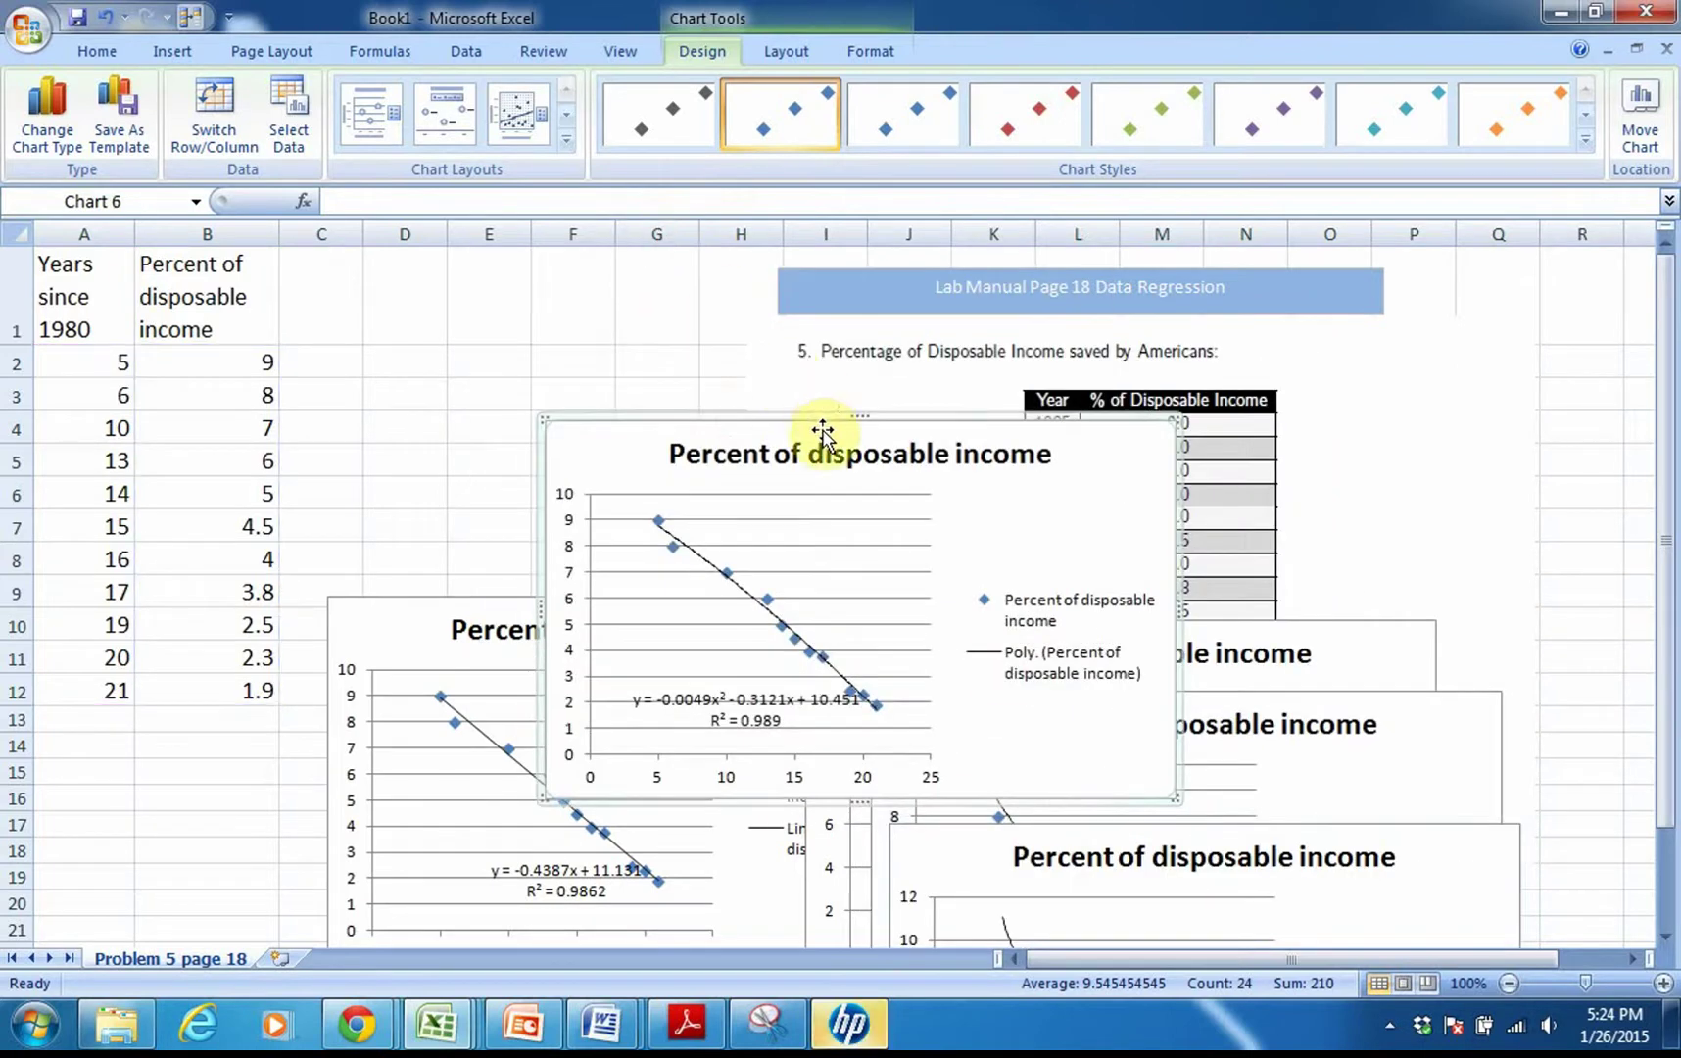
{"action": "left_click", "coordinate": [460, 607]}
{"action": "left_click", "coordinate": [456, 602]}
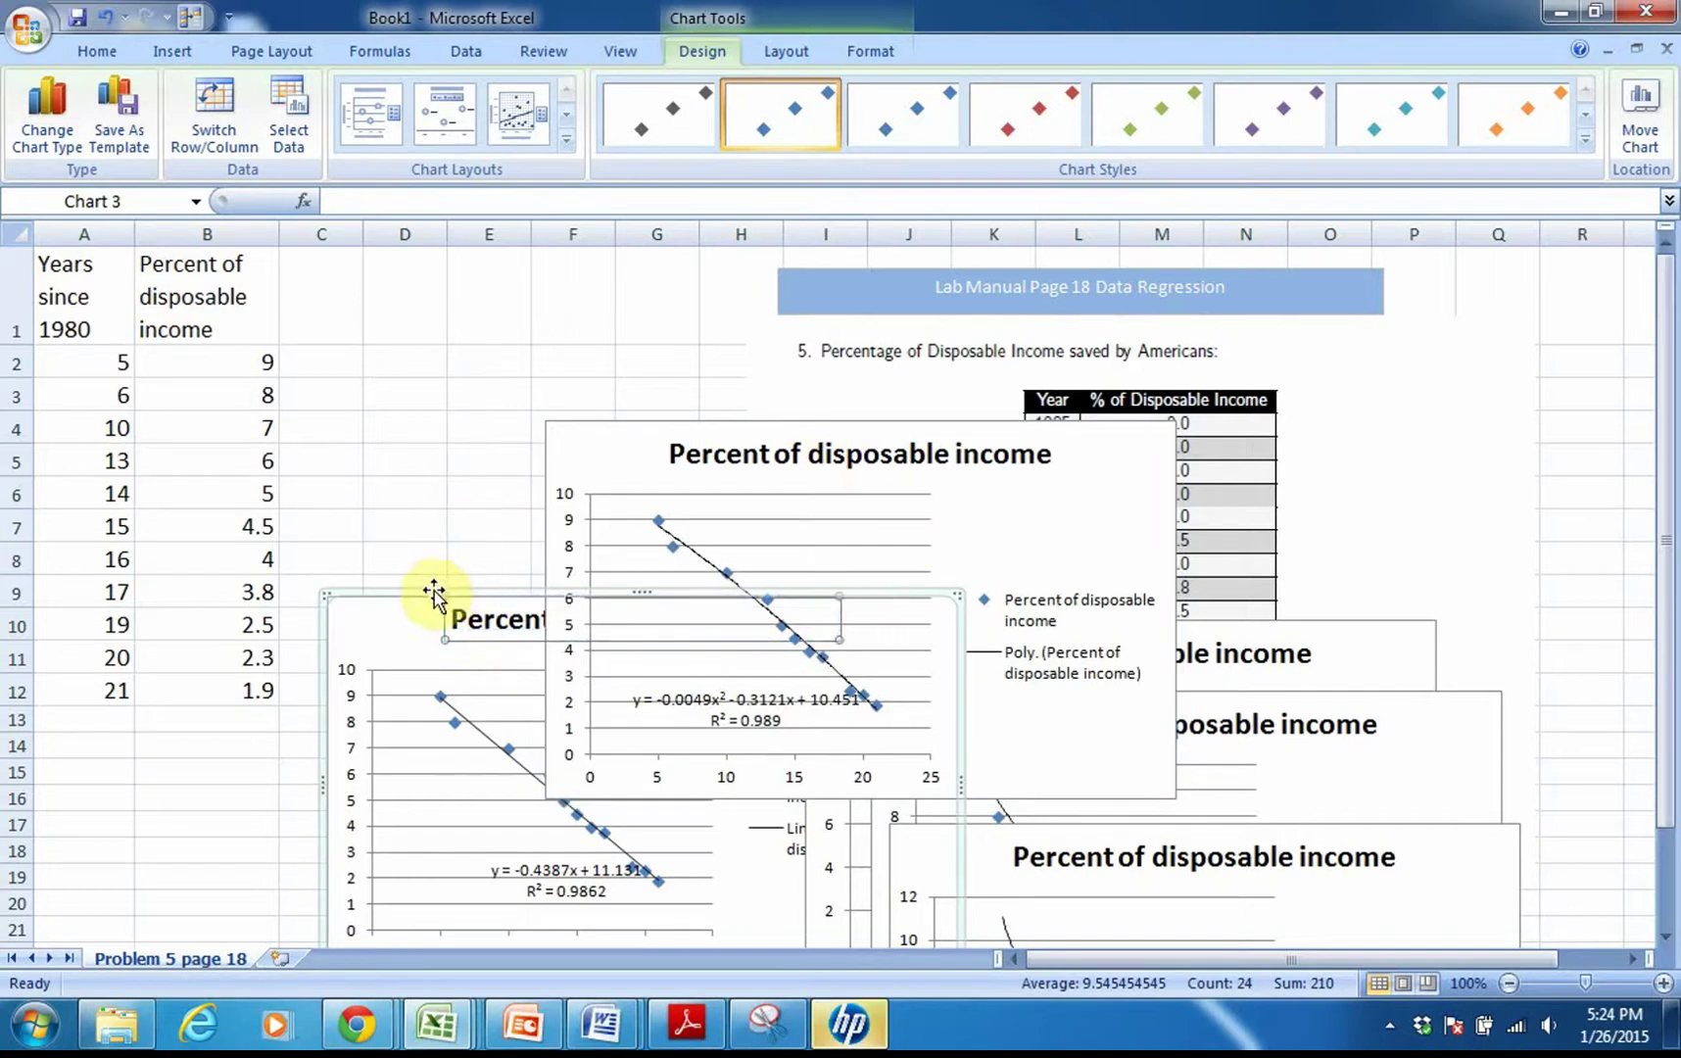
{"action": "left_click", "coordinate": [399, 627]}
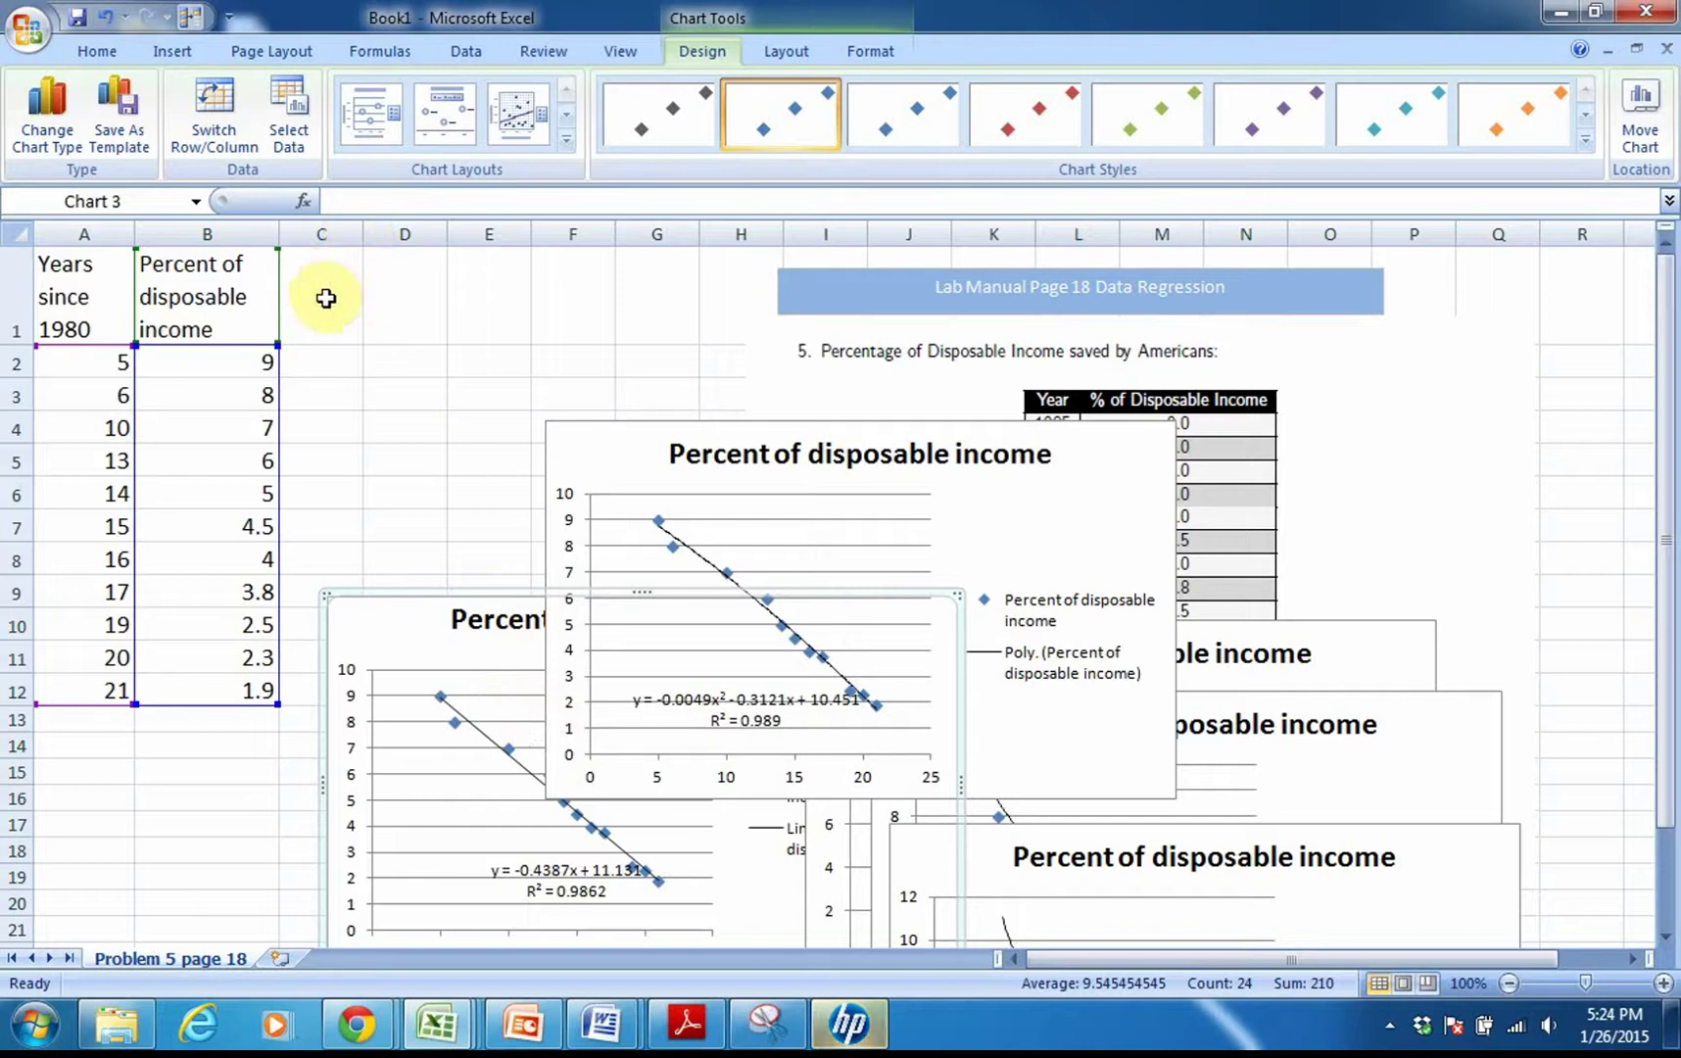
- Widen column C to 11.86 and enter the header "quadratic prediction" in C1 with wrapped text
{"action": "left_click_drag", "start_coordinate": [363, 238], "coordinate": [395, 240]}
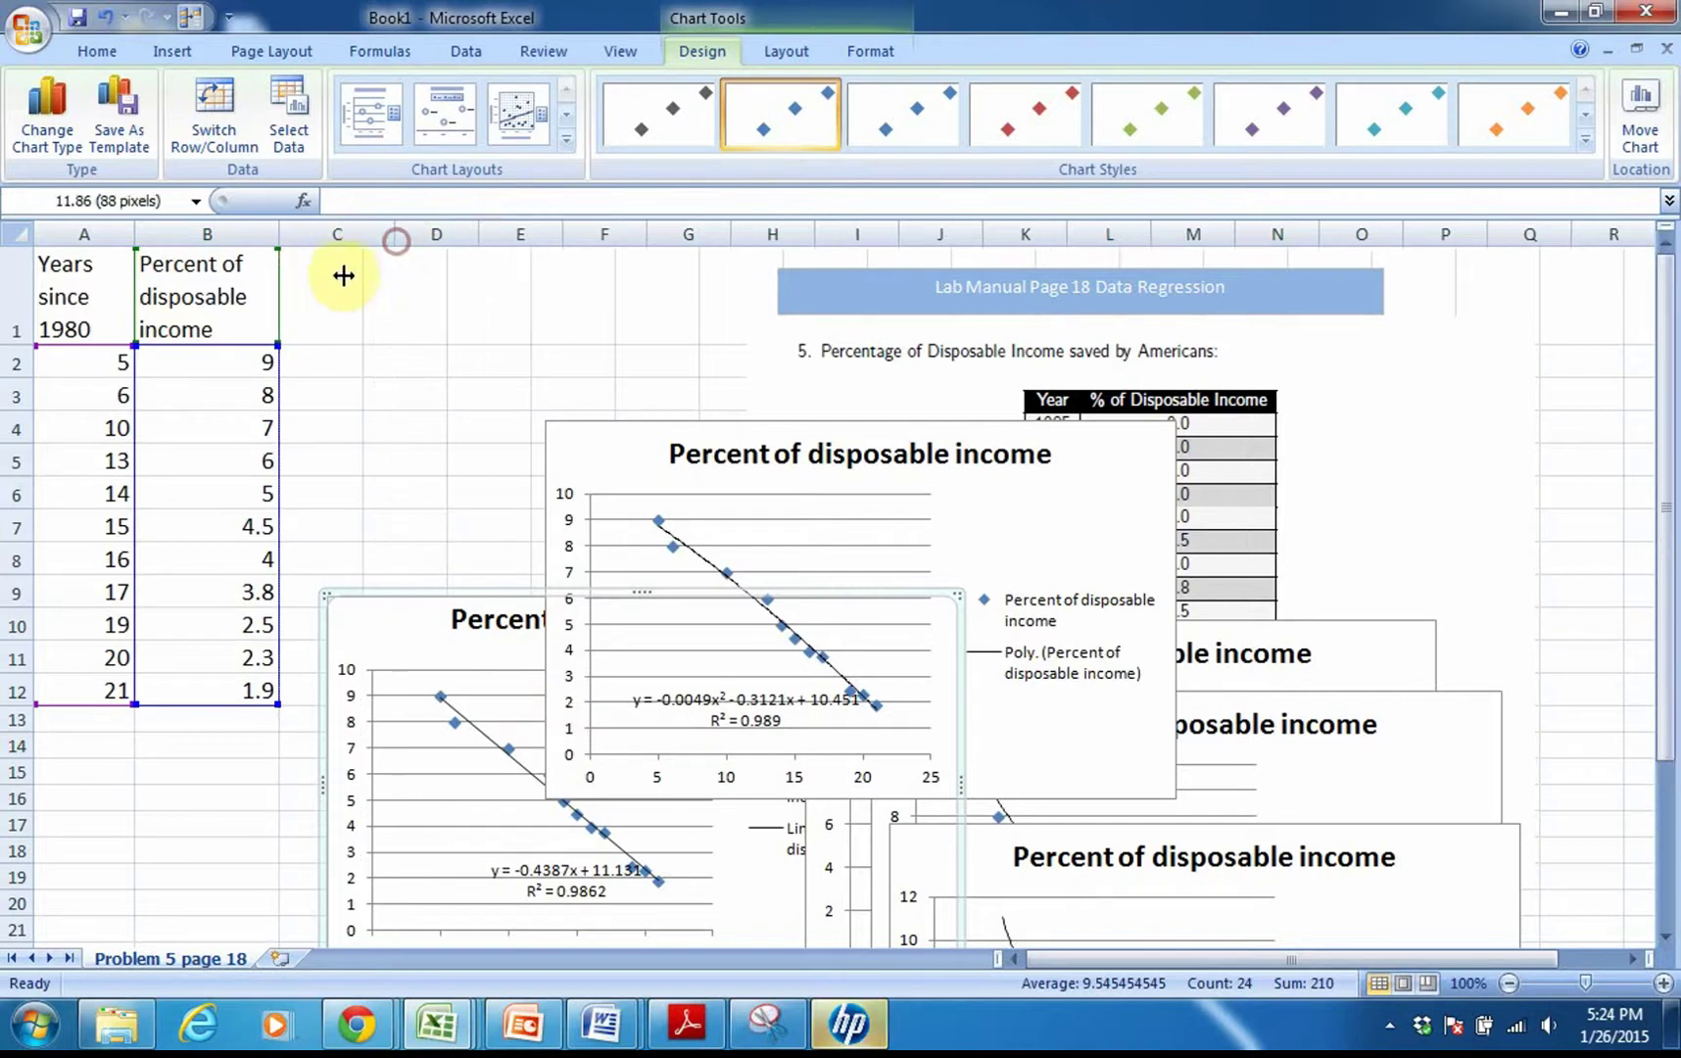
{"action": "left_click", "coordinate": [327, 316]}
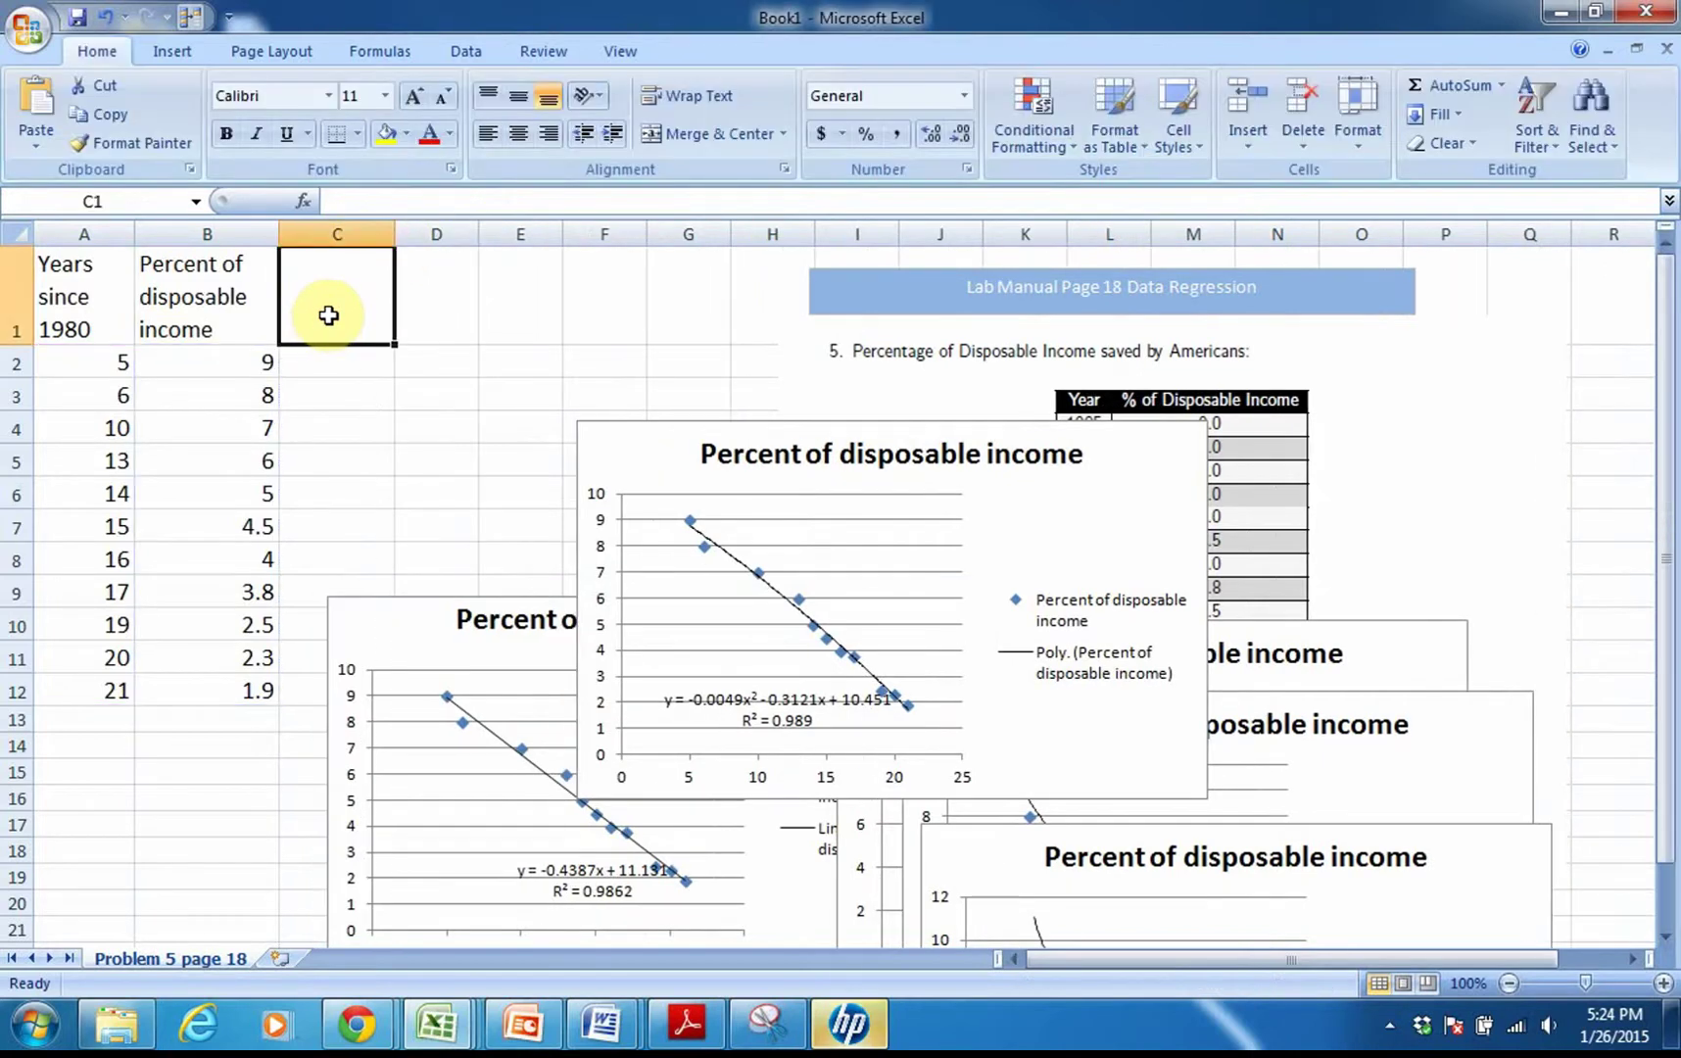
{"action": "type", "text": "quadrati"}
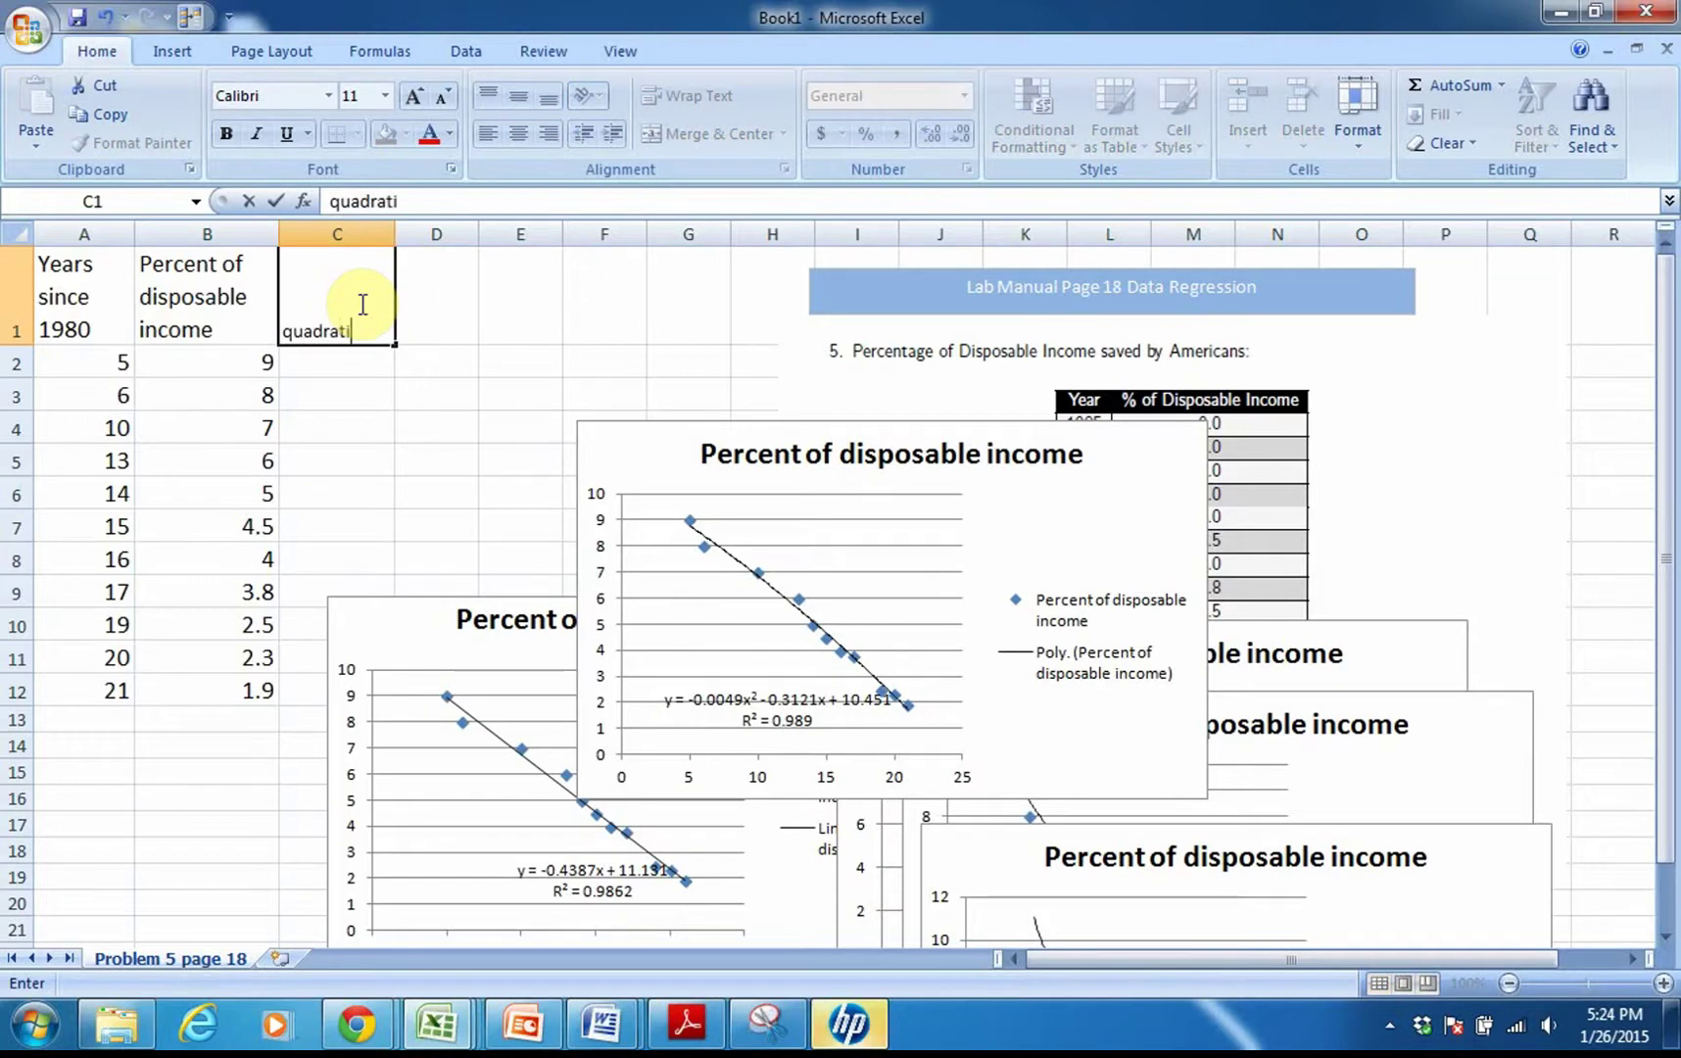
{"action": "type", "text": "c prediction"}
{"action": "key", "text": "Return"}
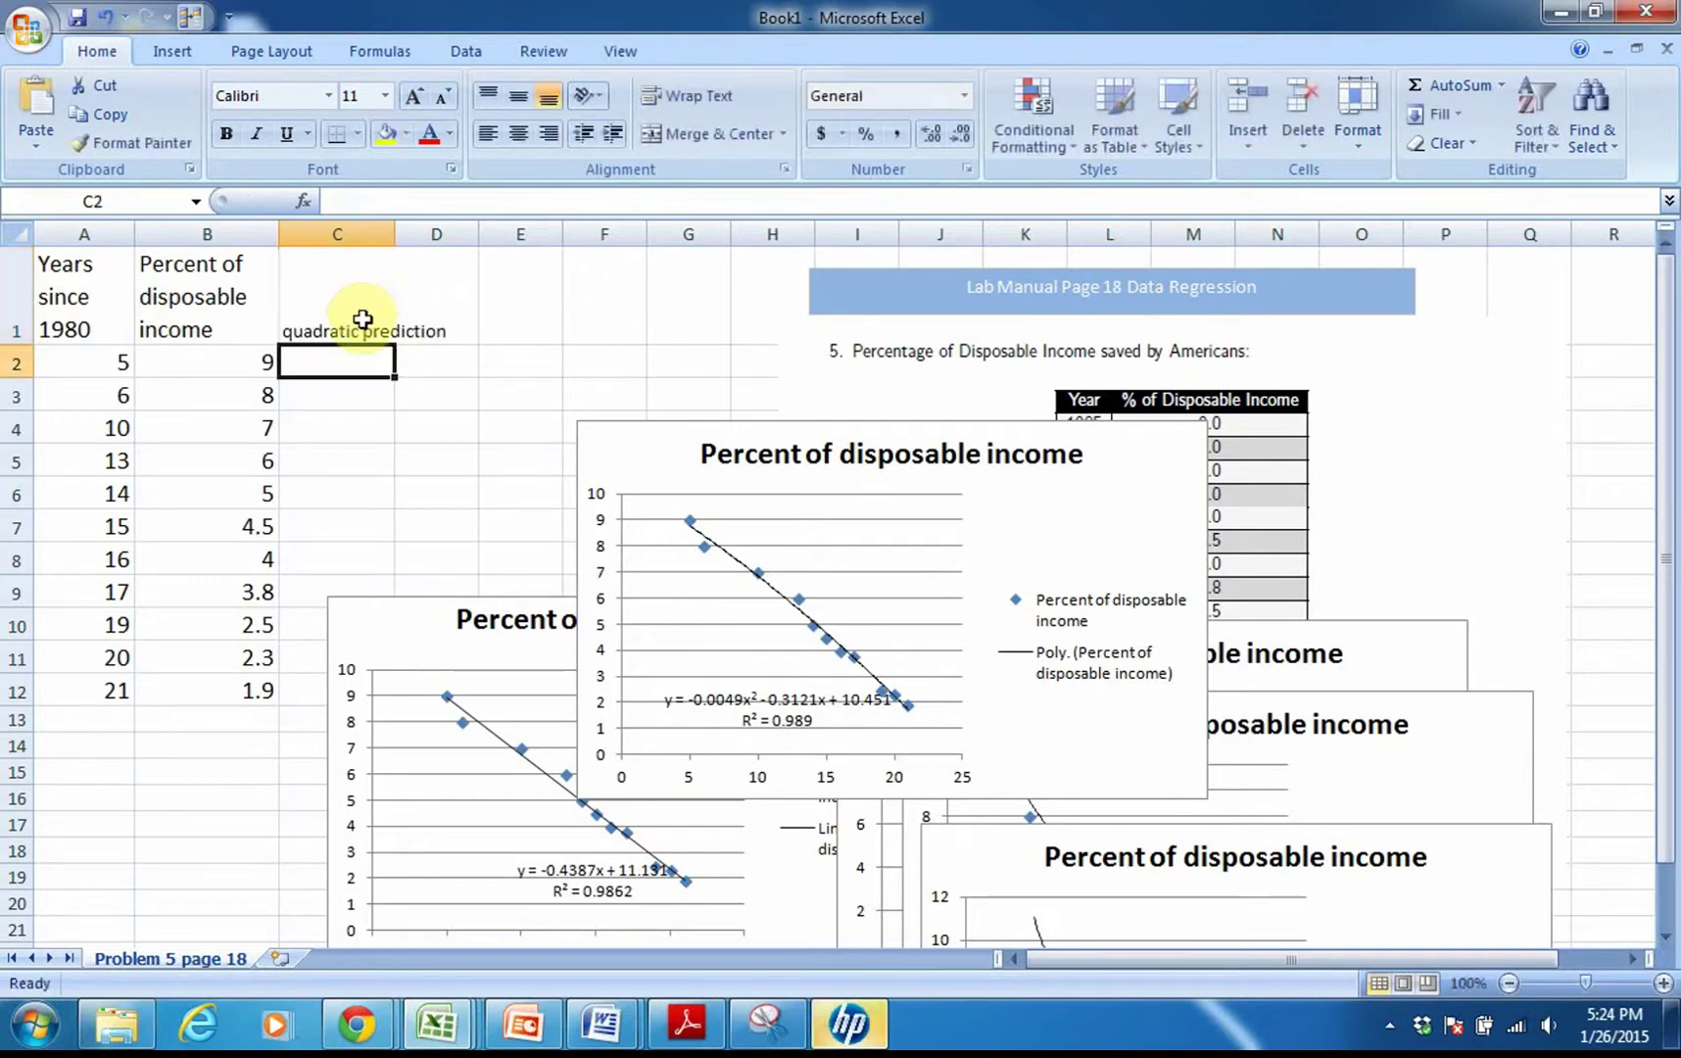
{"action": "left_click", "coordinate": [362, 328]}
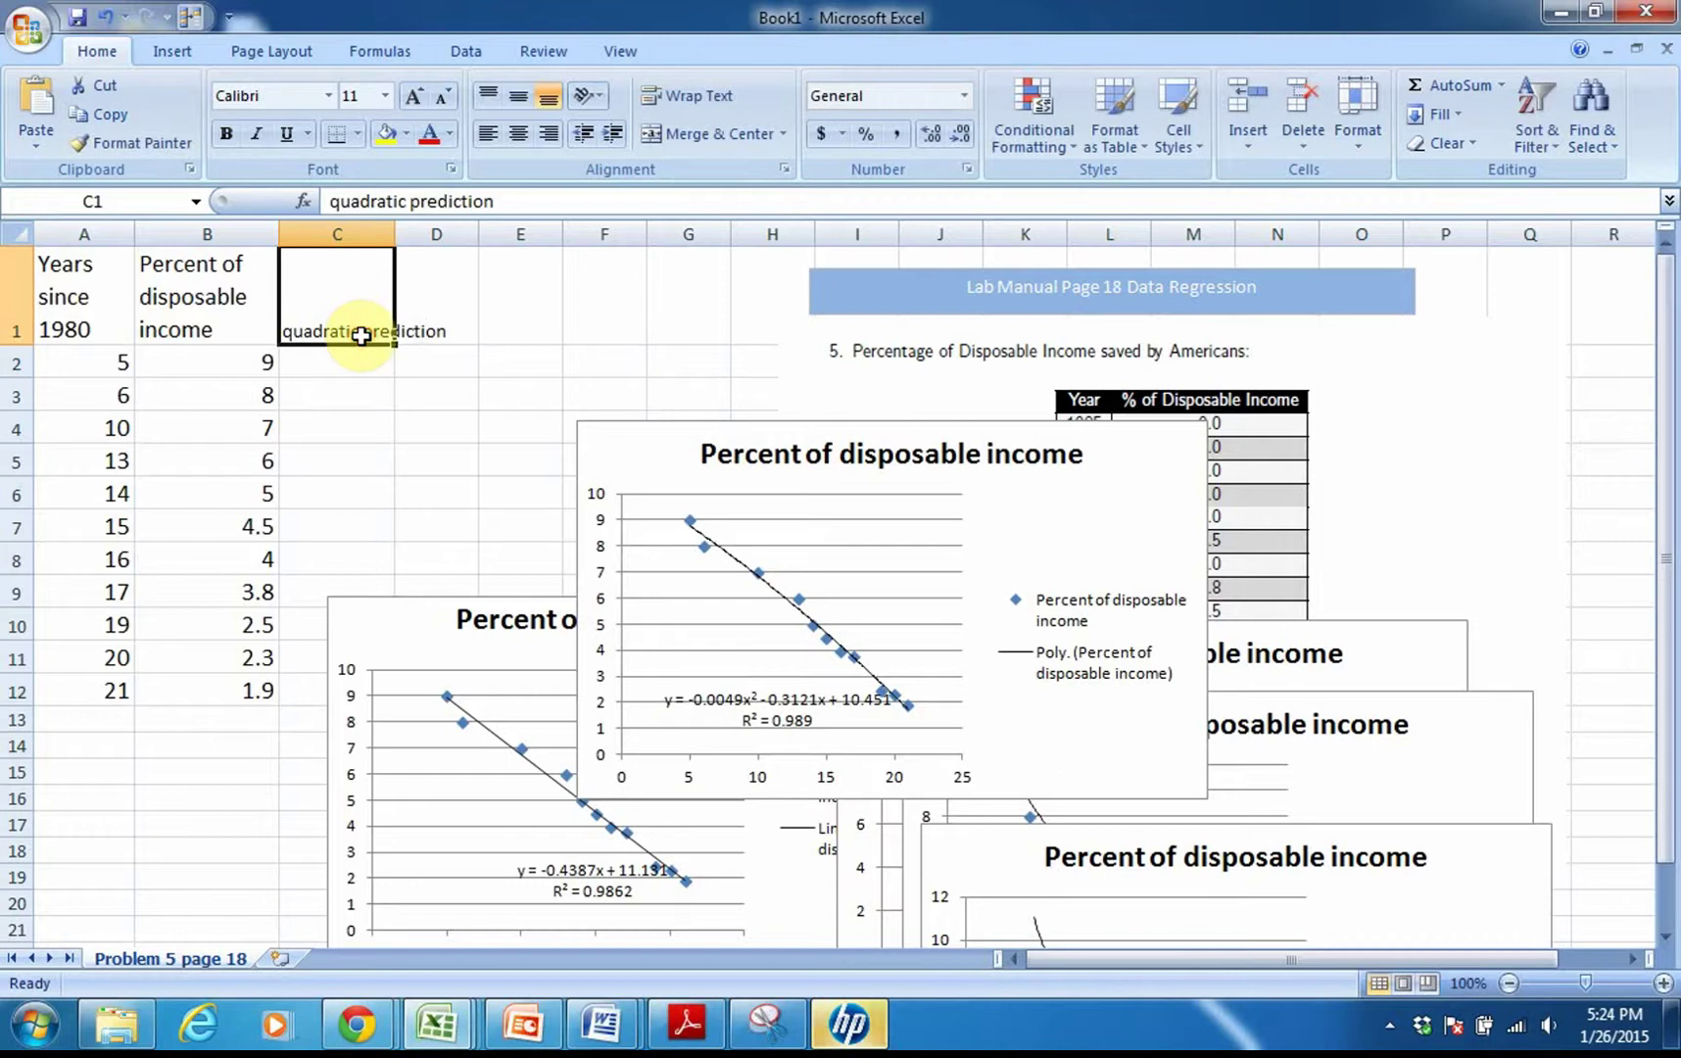
{"action": "left_click", "coordinate": [680, 103]}
- Enter the quadratic model formula =-0.0049*A2^2-0.3121*A2+10.451 in C2
{"action": "left_click", "coordinate": [325, 355]}
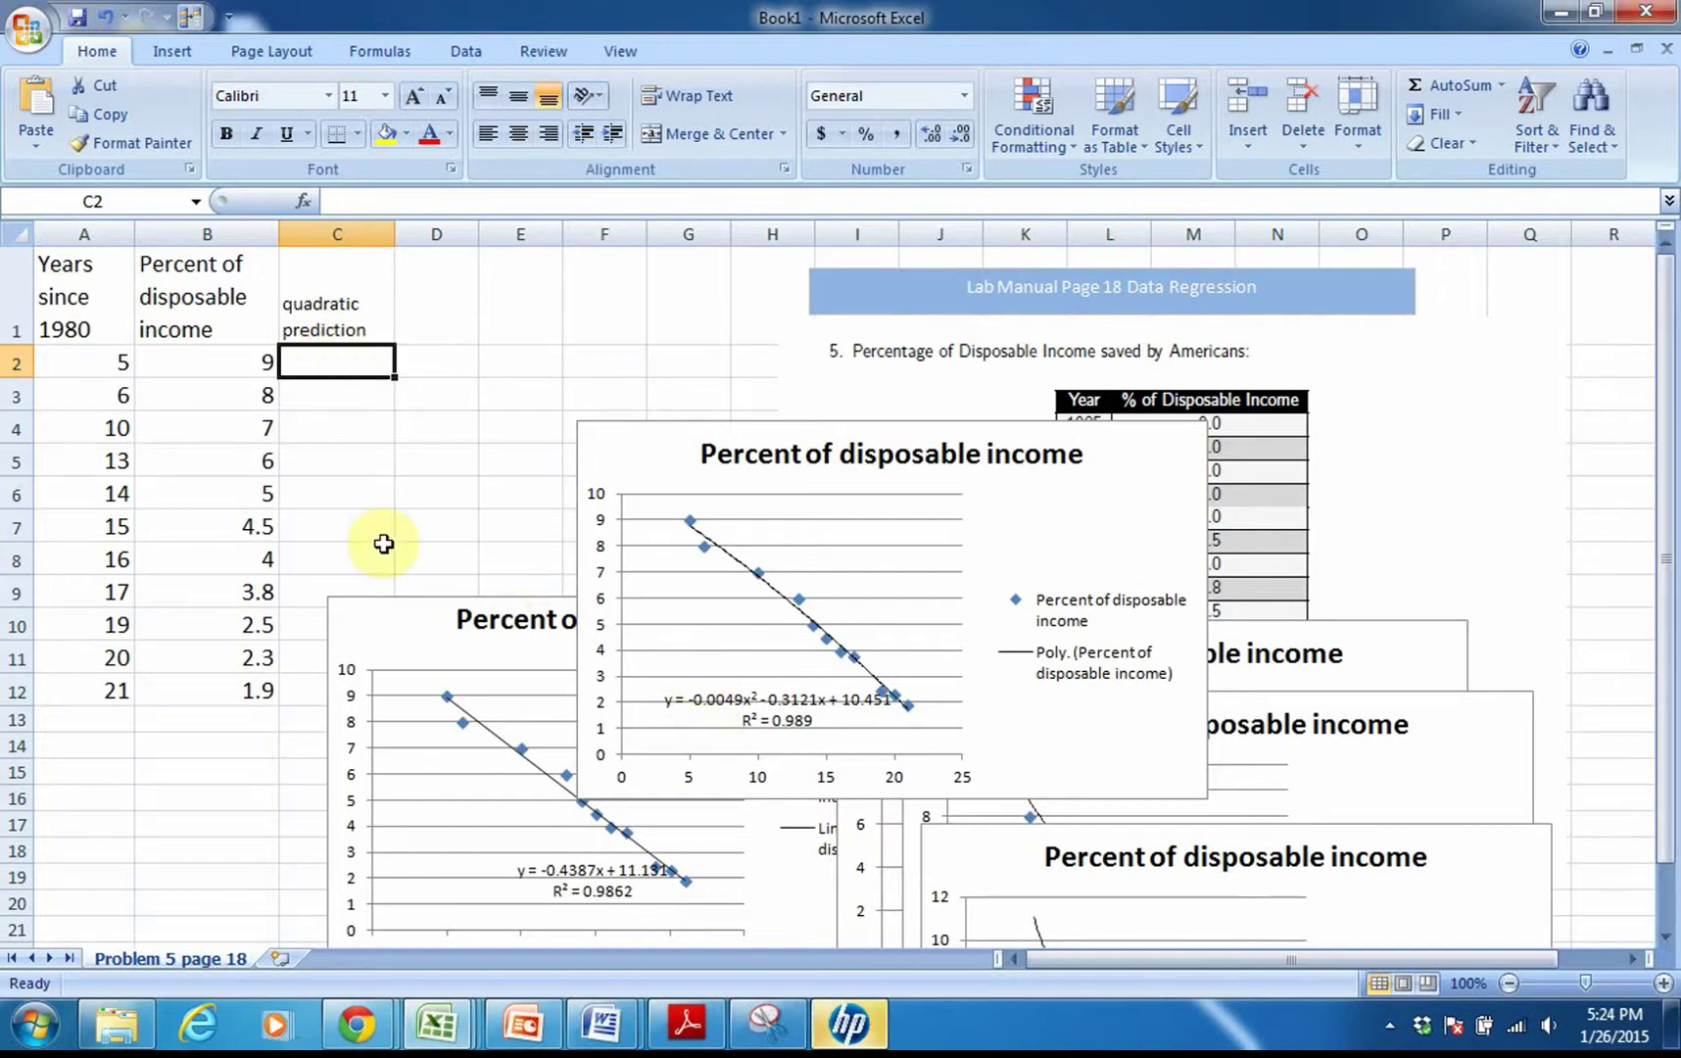
{"action": "type", "text": "="}
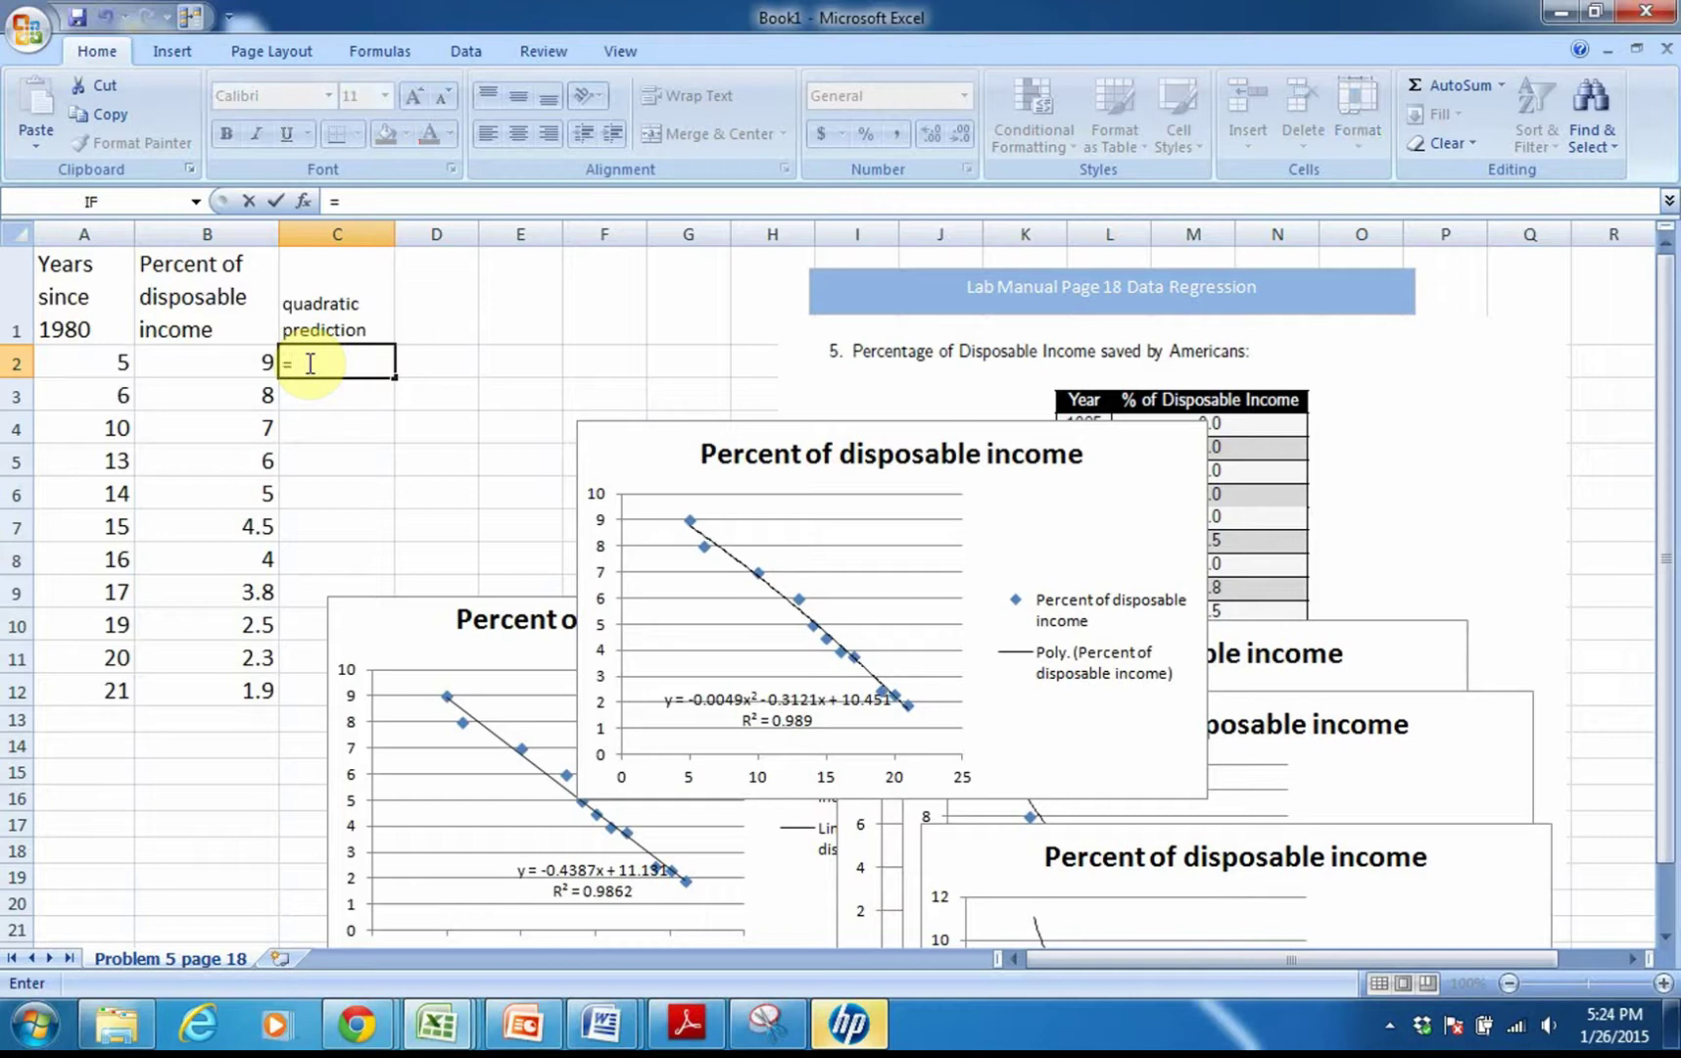
{"action": "type", "text": "-0.00"}
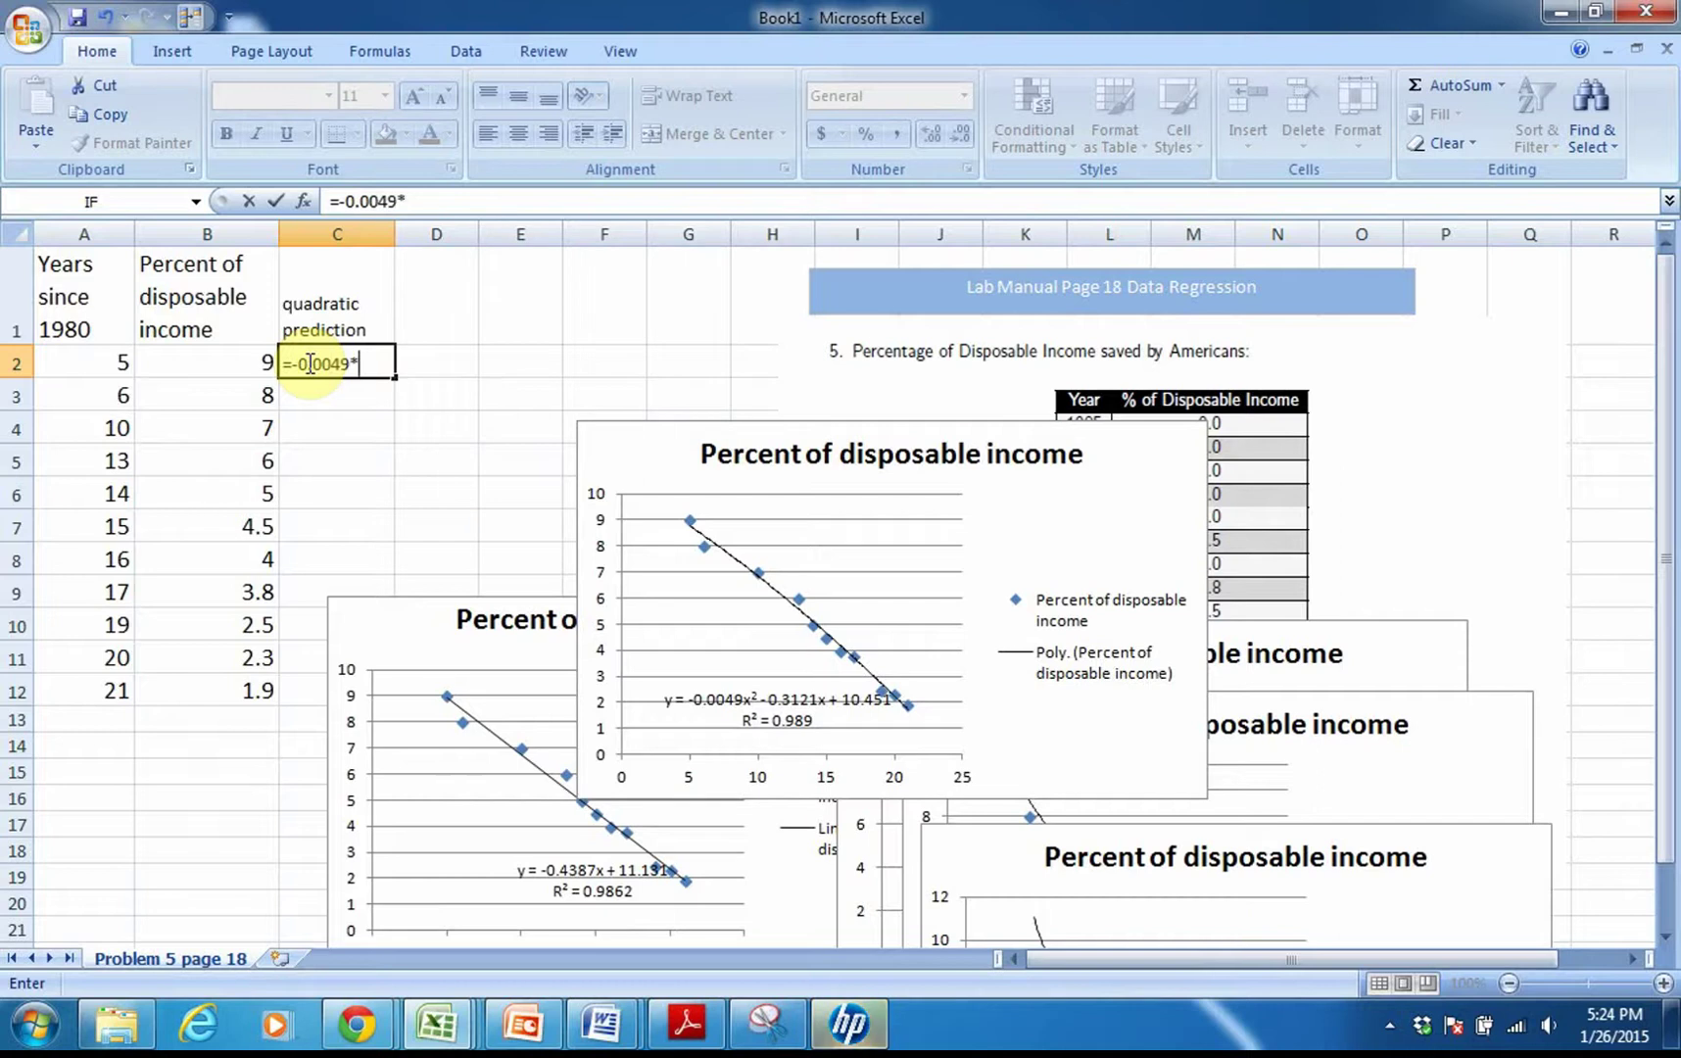
{"action": "type", "text": "49*"}
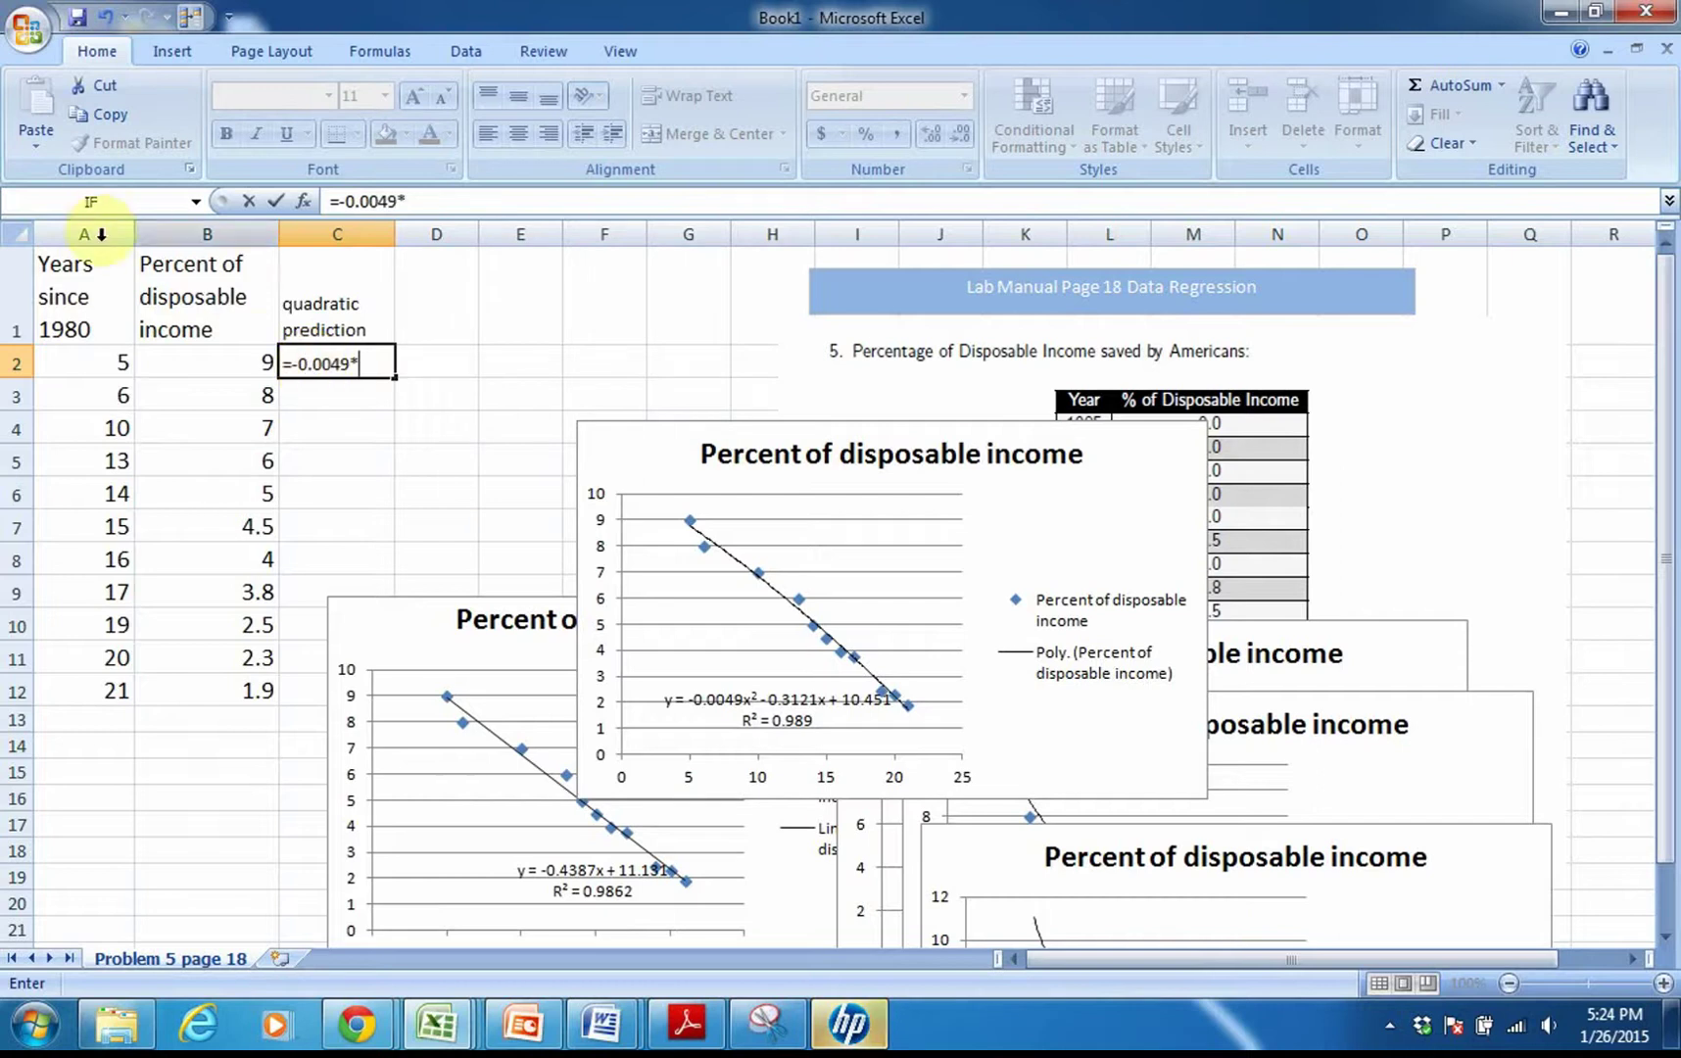
{"action": "left_click", "coordinate": [70, 367]}
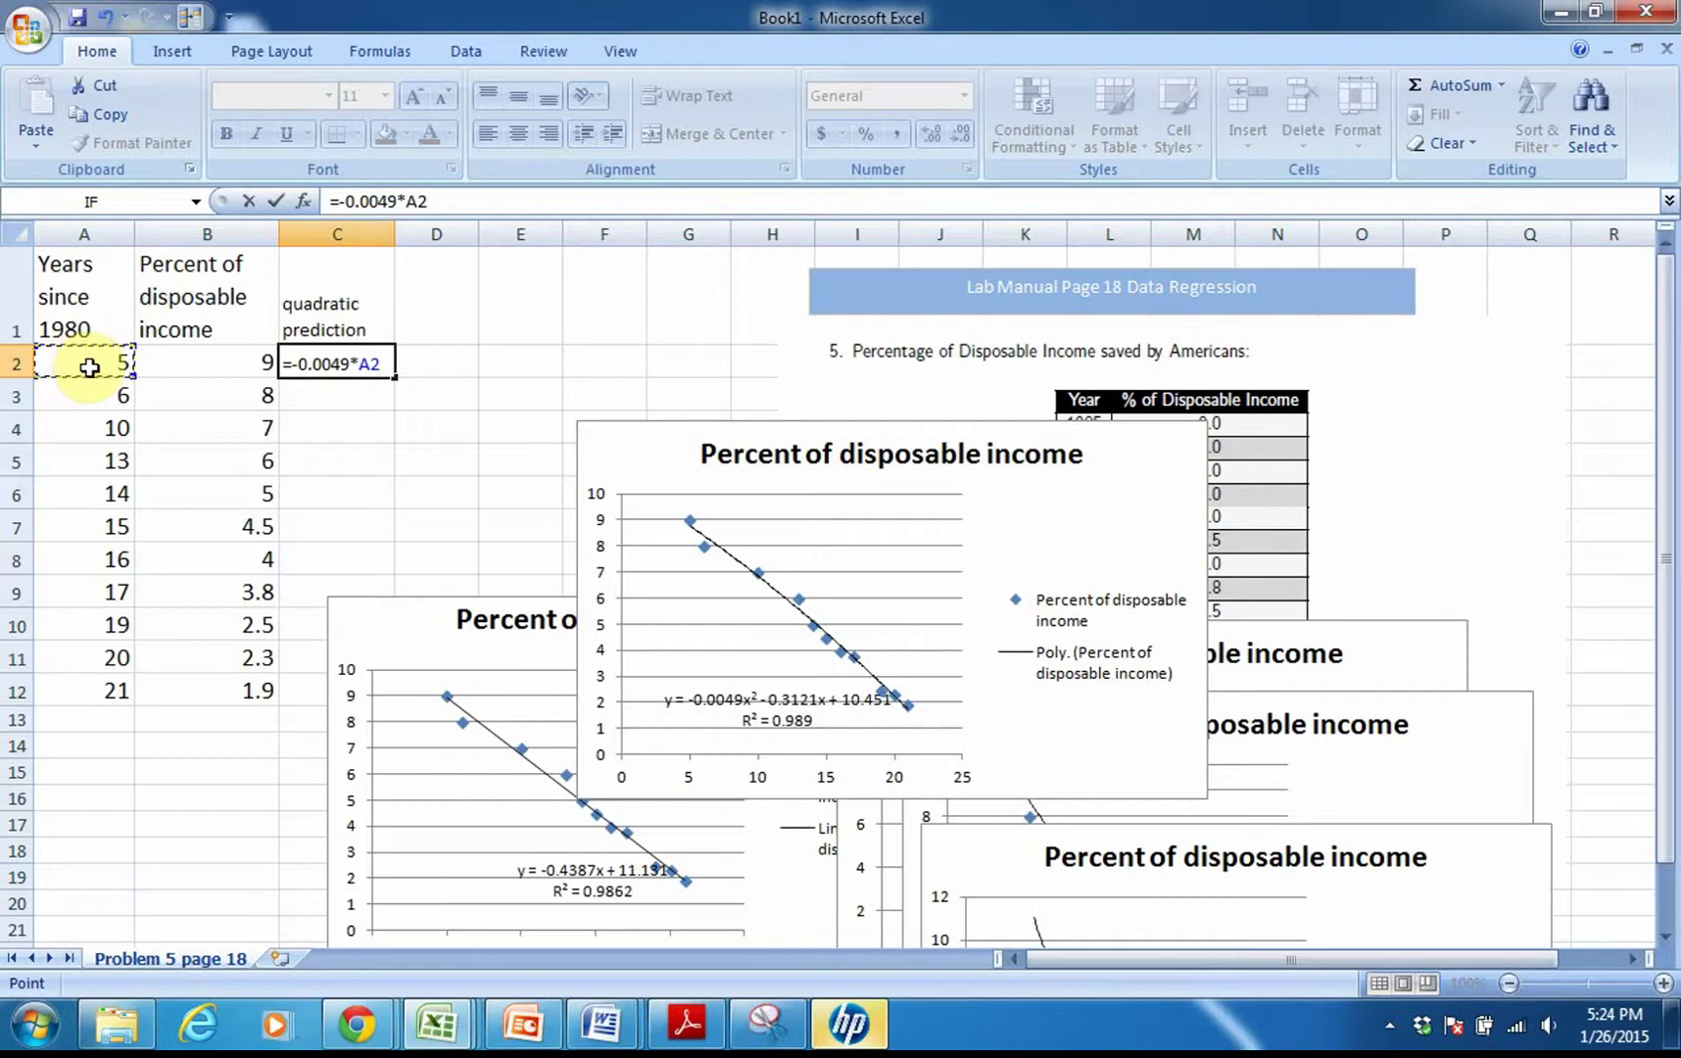
{"action": "type", "text": "^2-0.3121"}
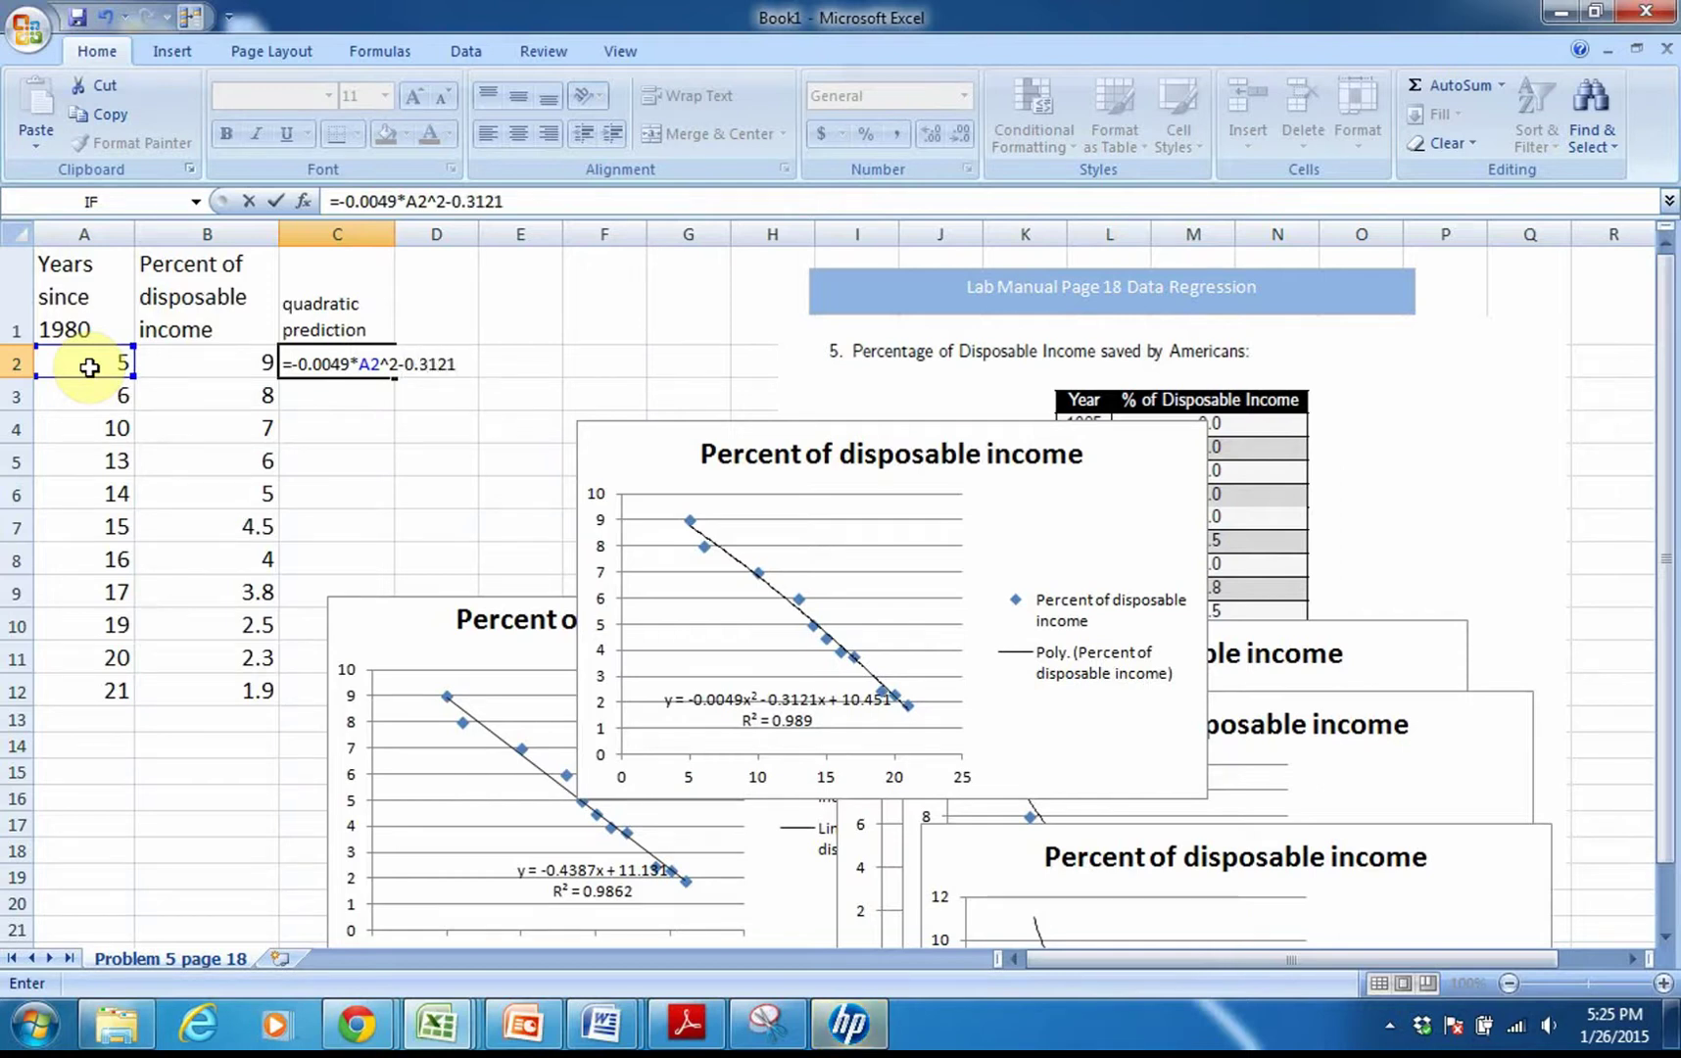
{"action": "type", "text": "*"}
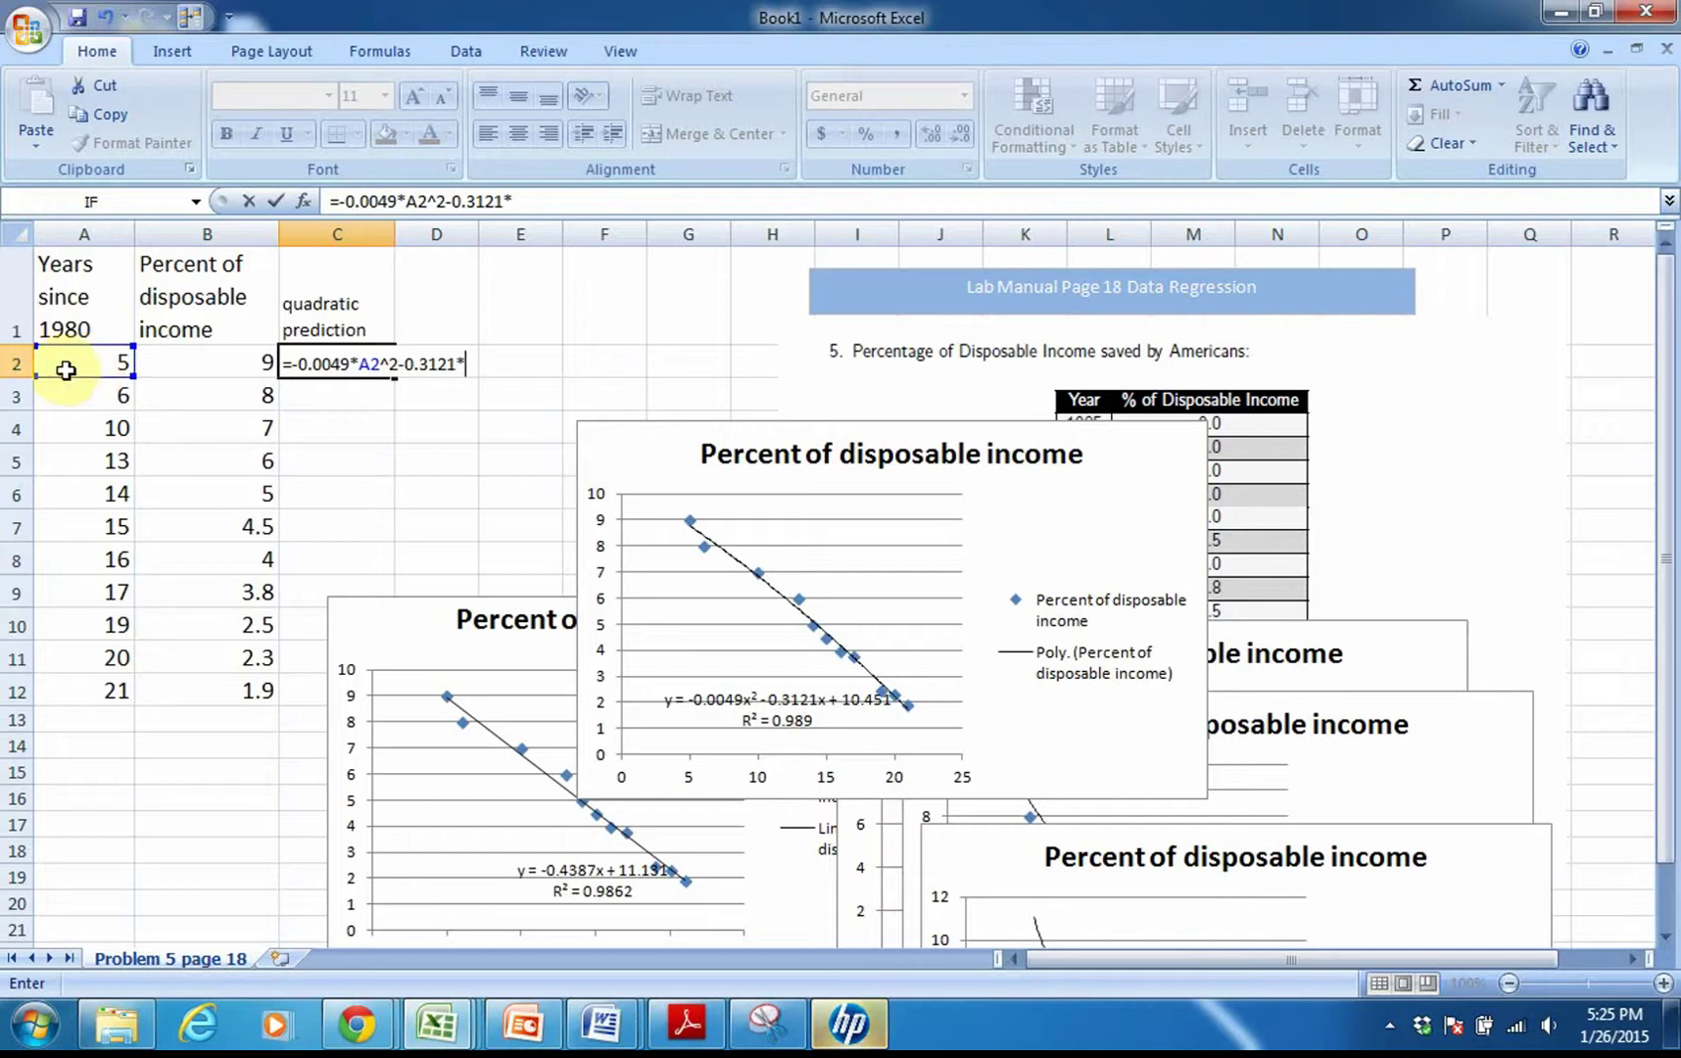
{"action": "left_click", "coordinate": [68, 368]}
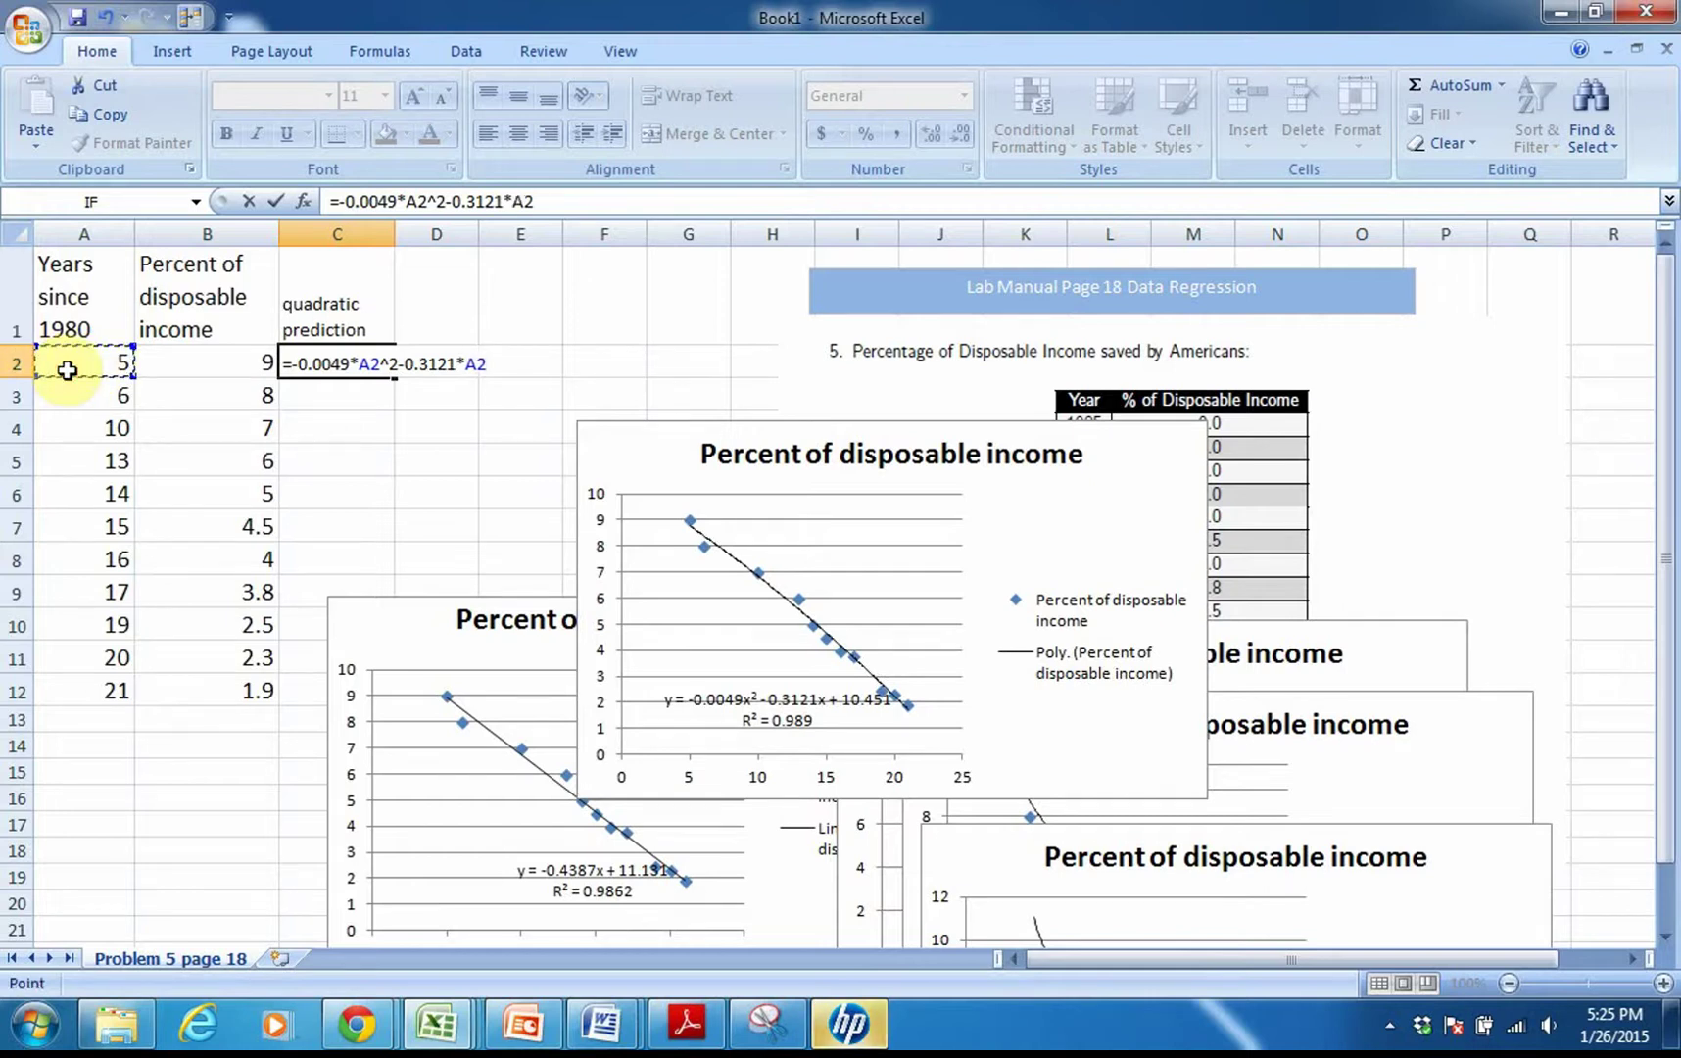
{"action": "type", "text": "+"}
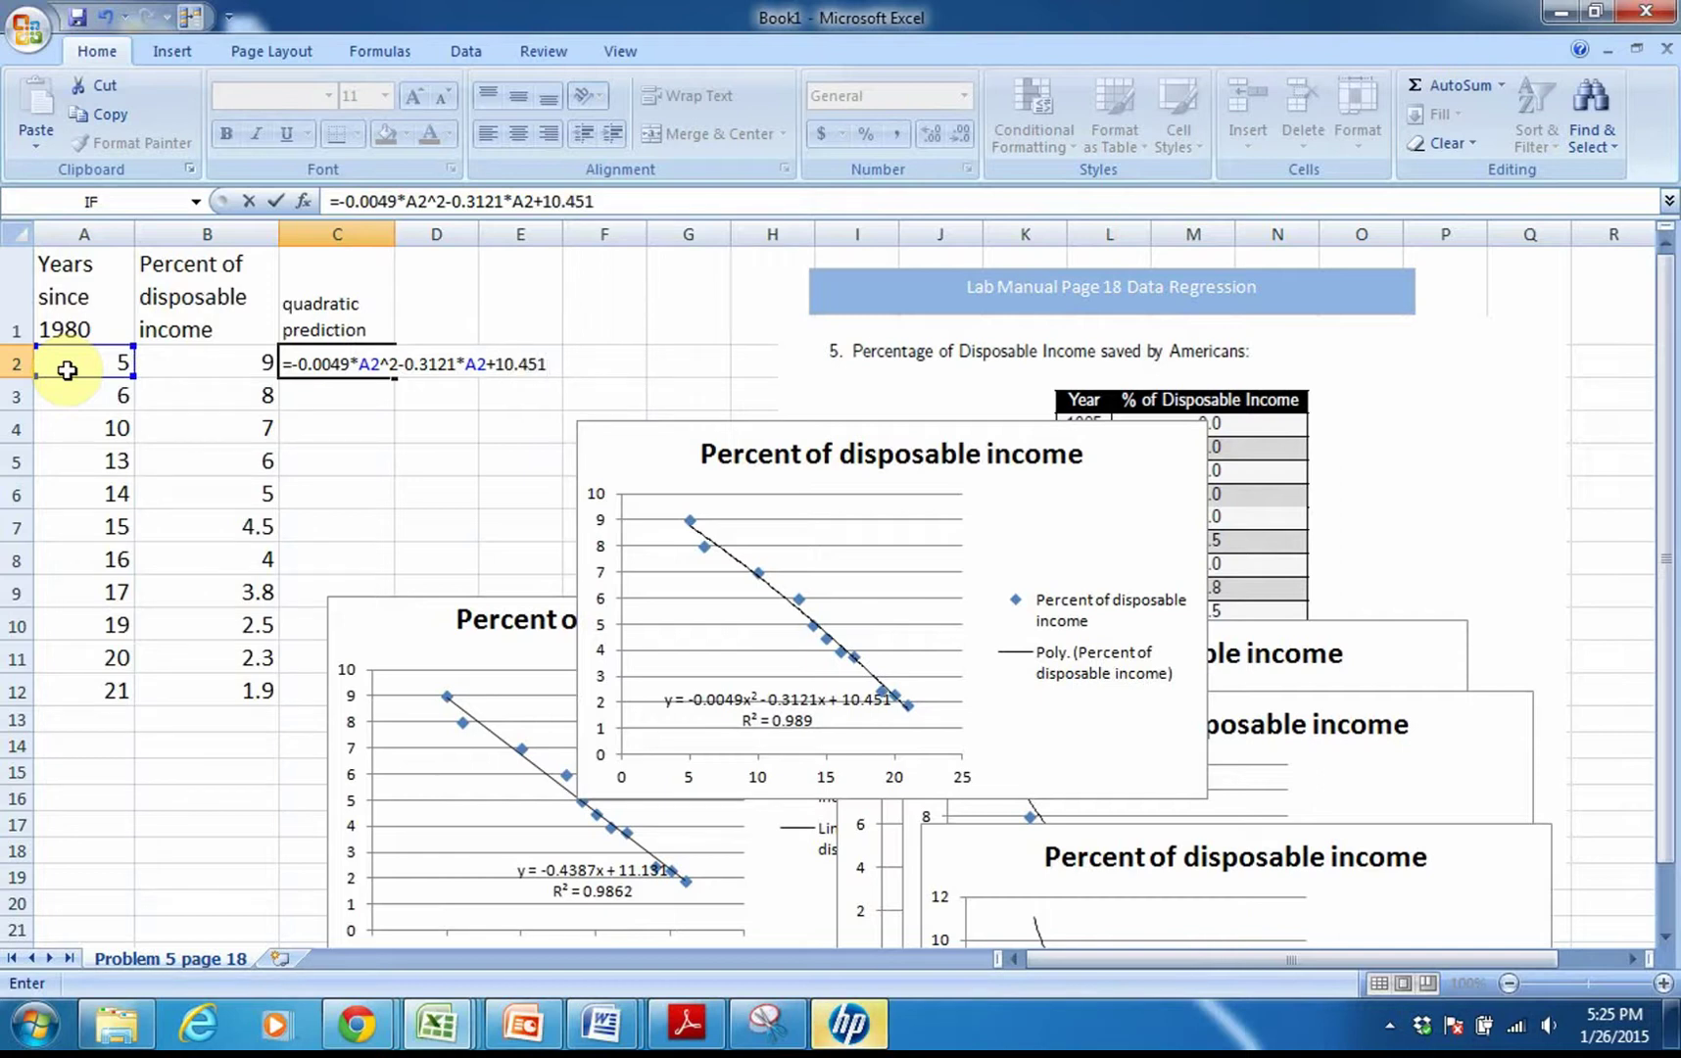
{"action": "type", "text": "10.451"}
{"action": "key", "text": "Return"}
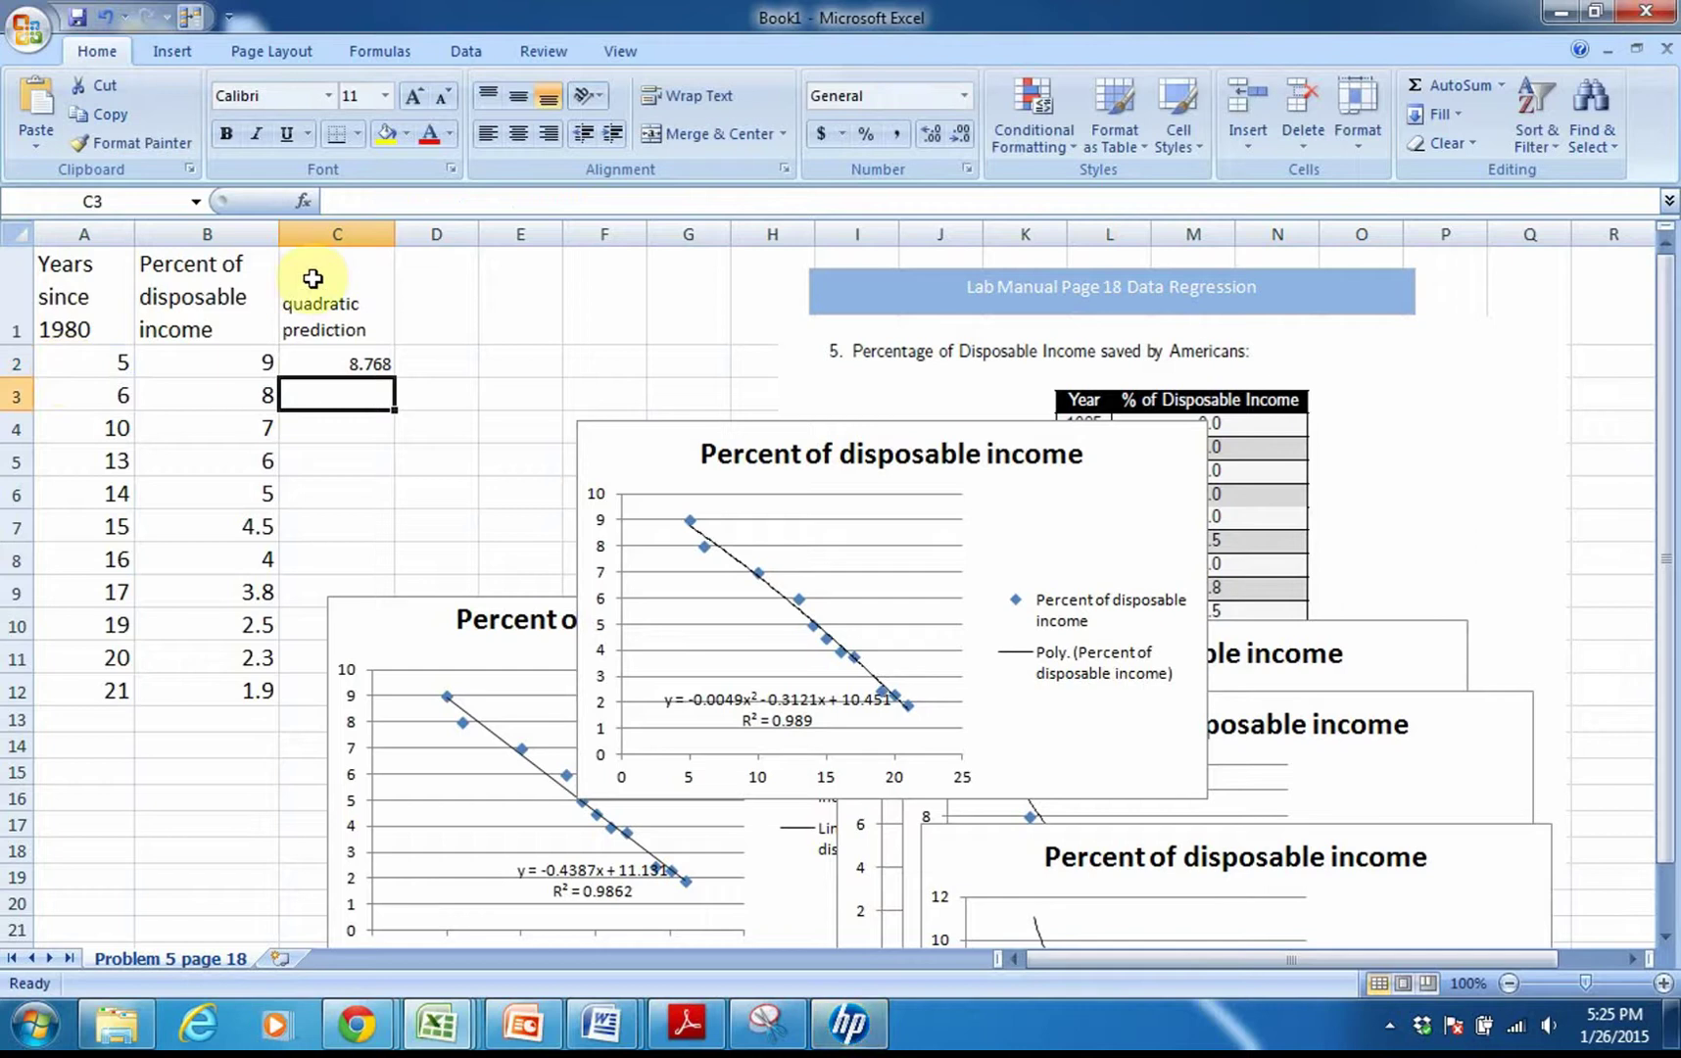
- Fill the quadratic prediction formula from C2 down to C12 and move the linear chart down, clear of the data rows
{"action": "left_click", "coordinate": [337, 362]}
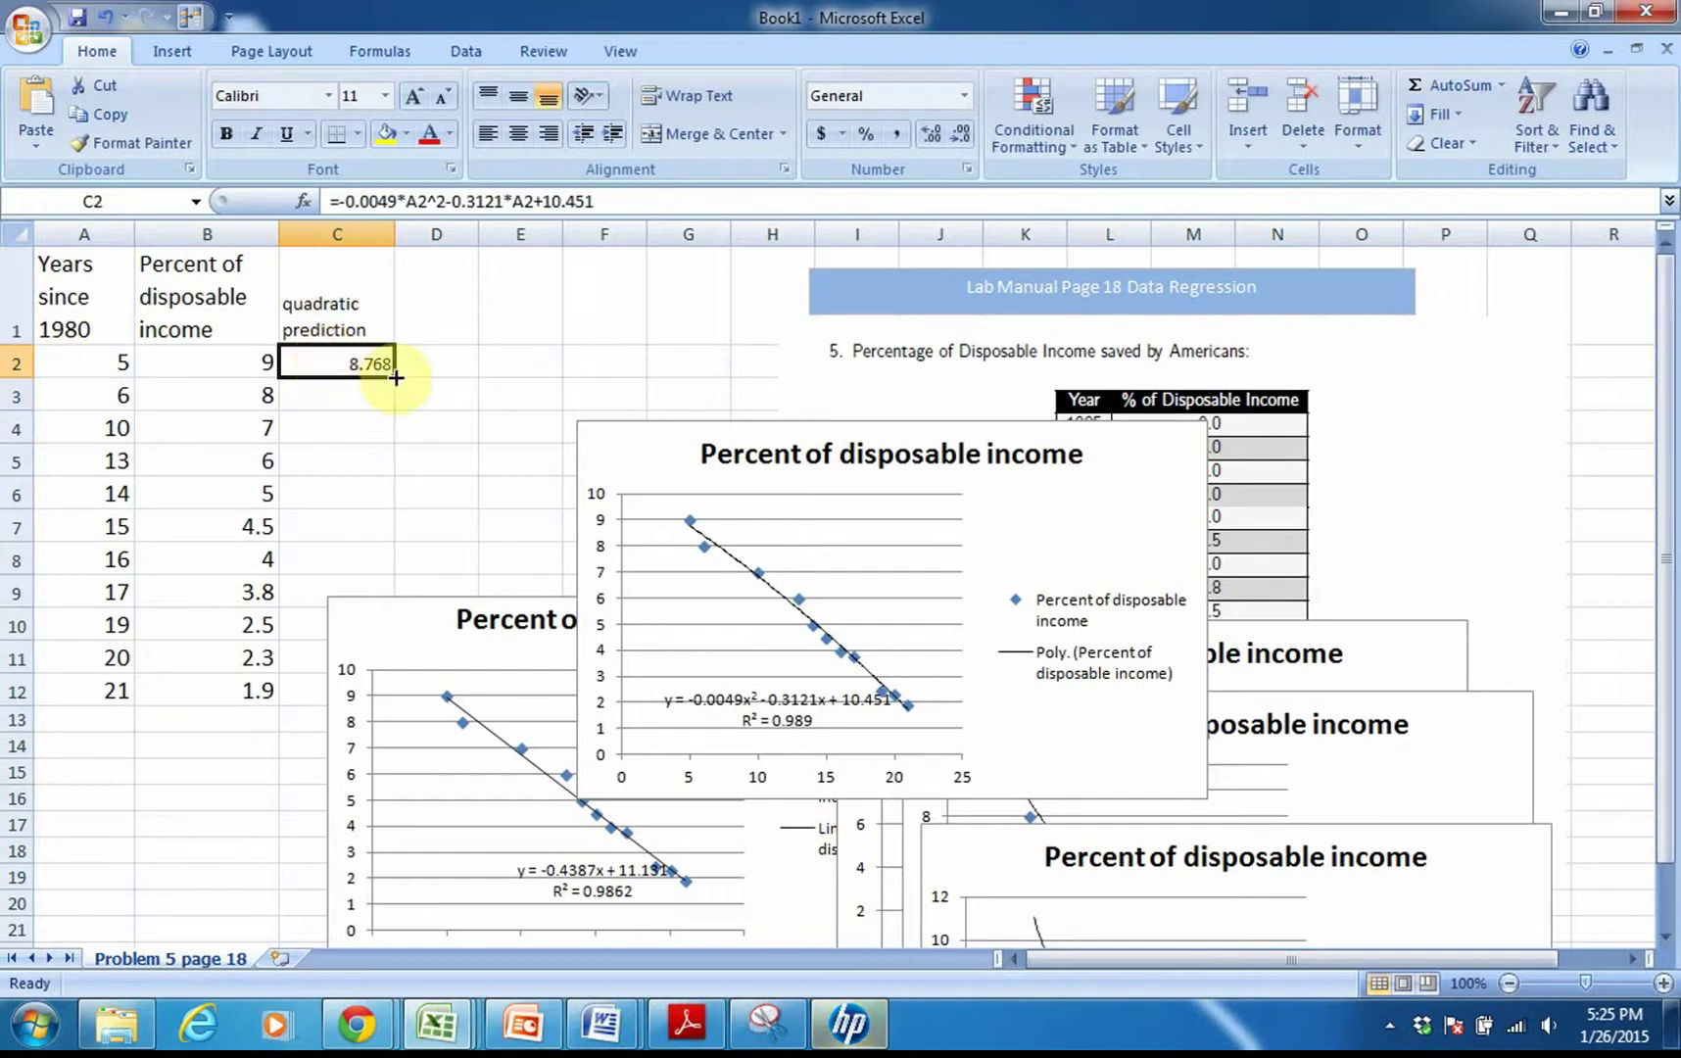
{"action": "double_click", "coordinate": [395, 377]}
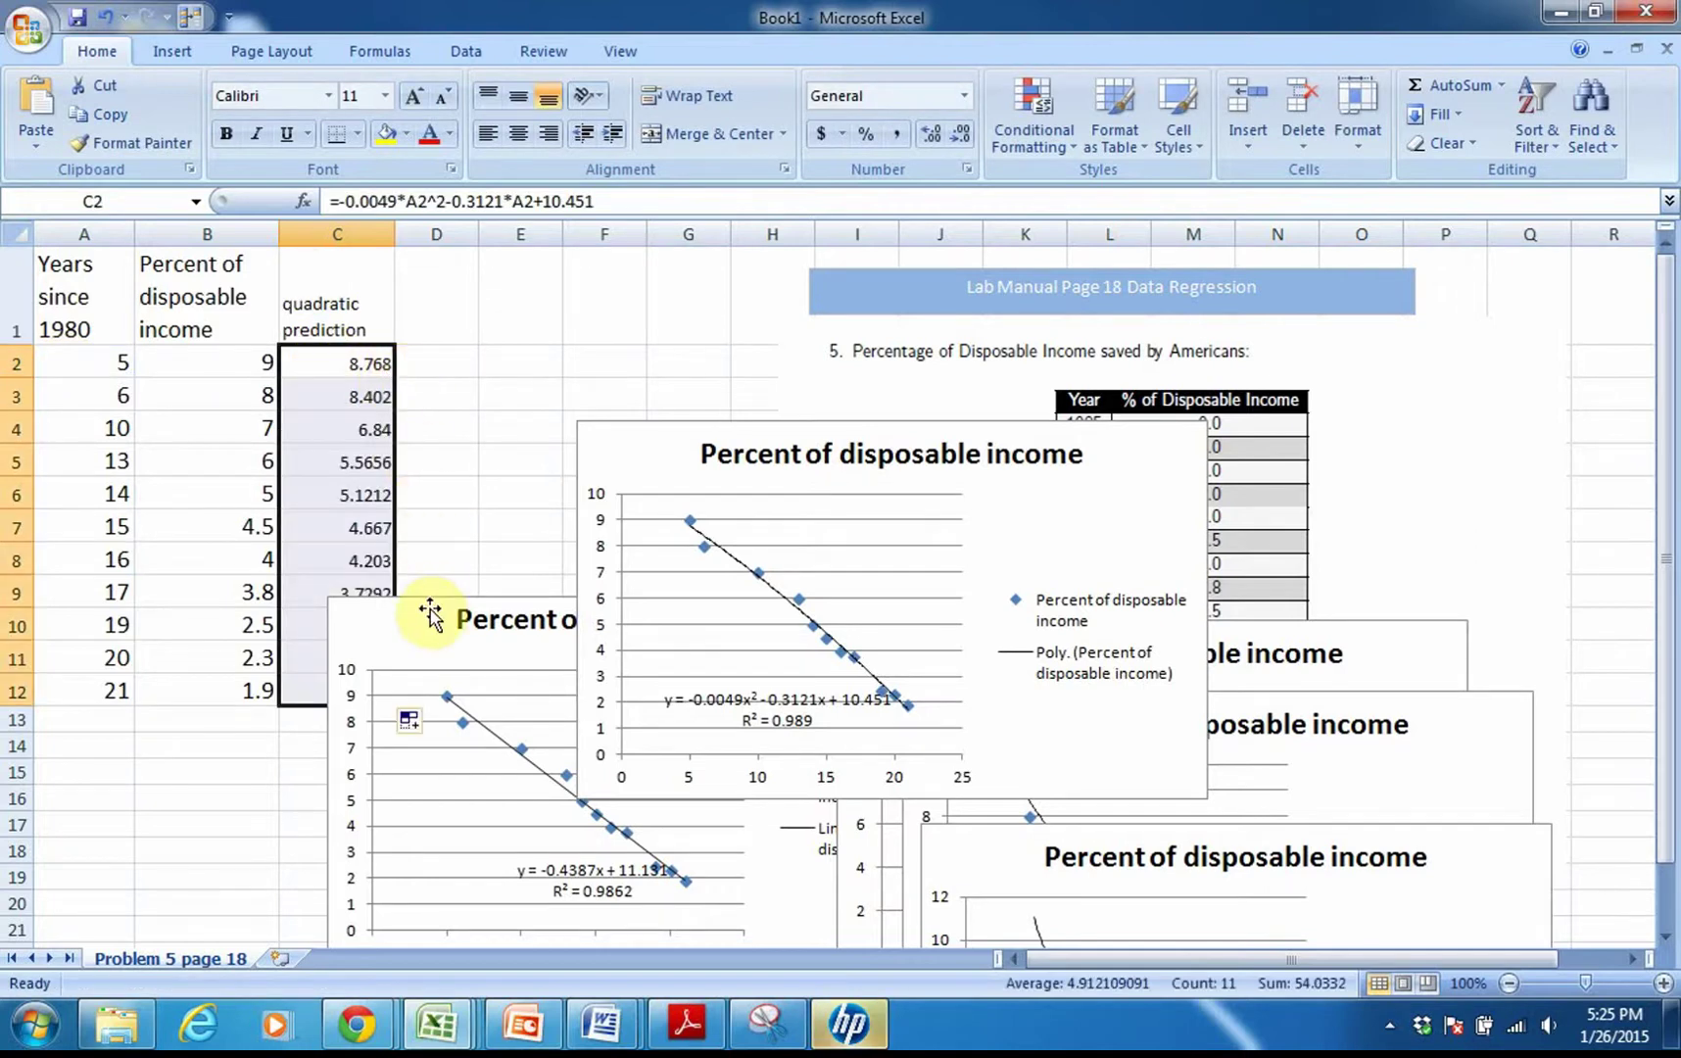
{"action": "left_click_drag", "start_coordinate": [420, 630], "coordinate": [342, 786]}
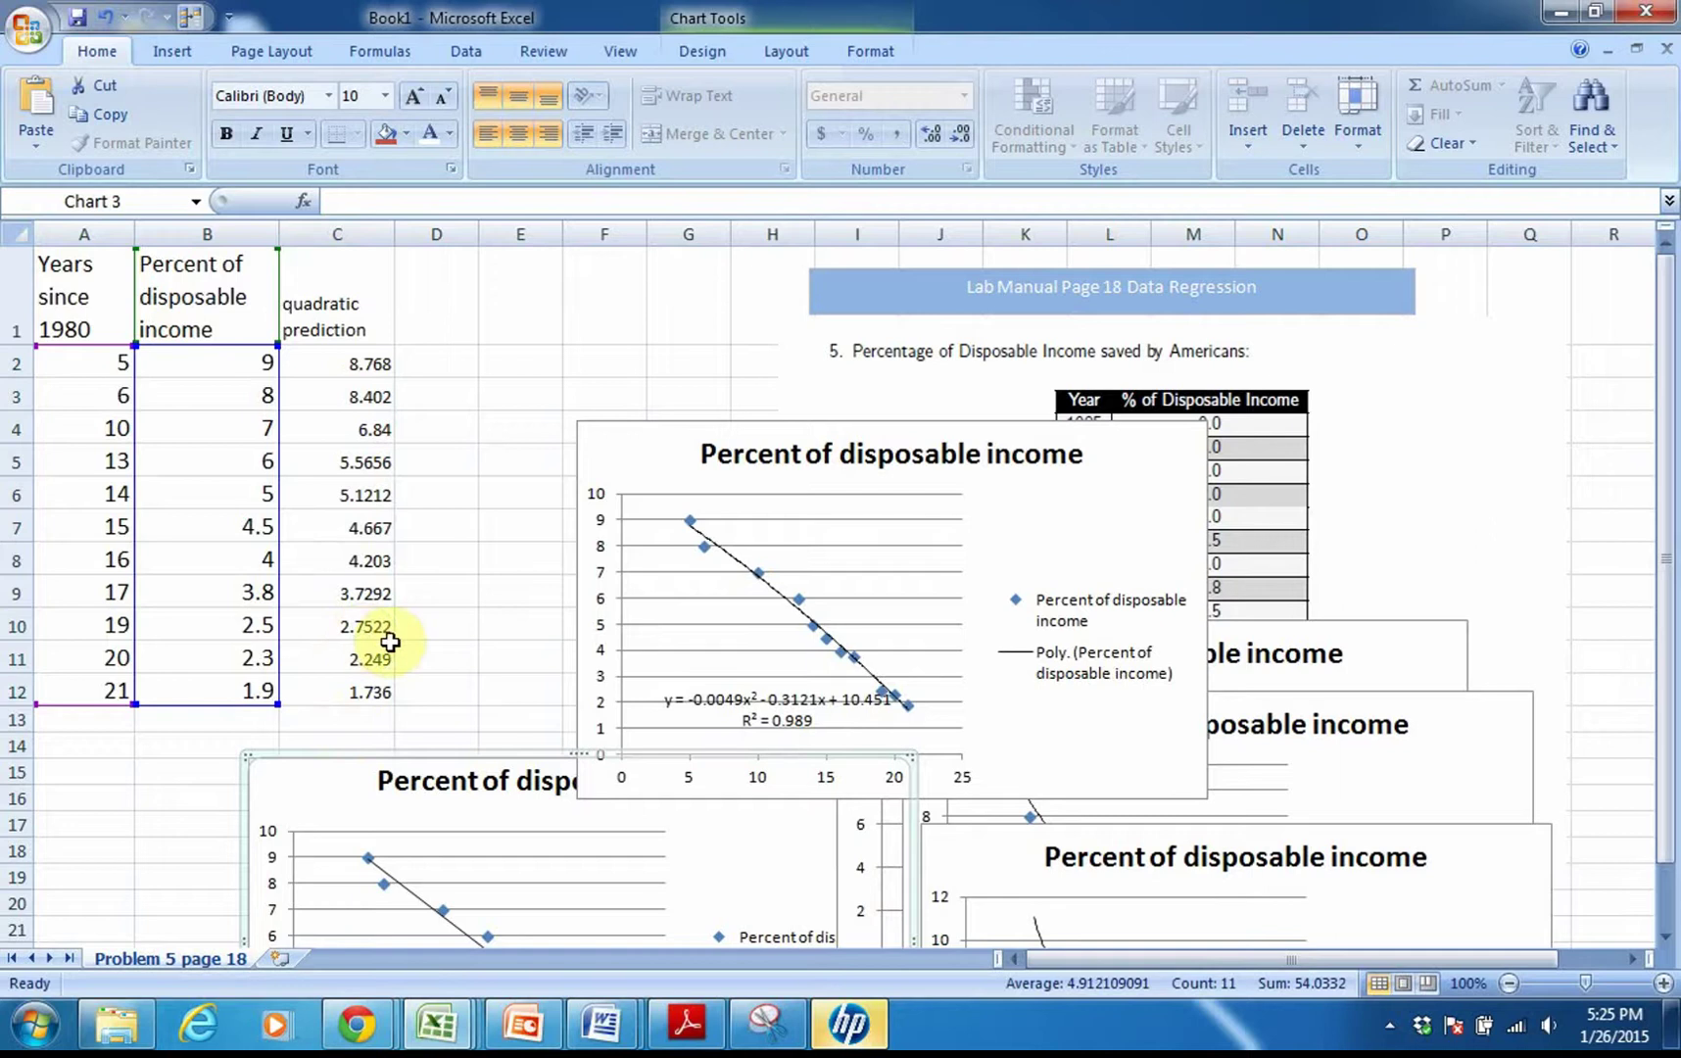
- Enter the header "residuals" in D1
{"action": "left_click", "coordinate": [446, 335]}
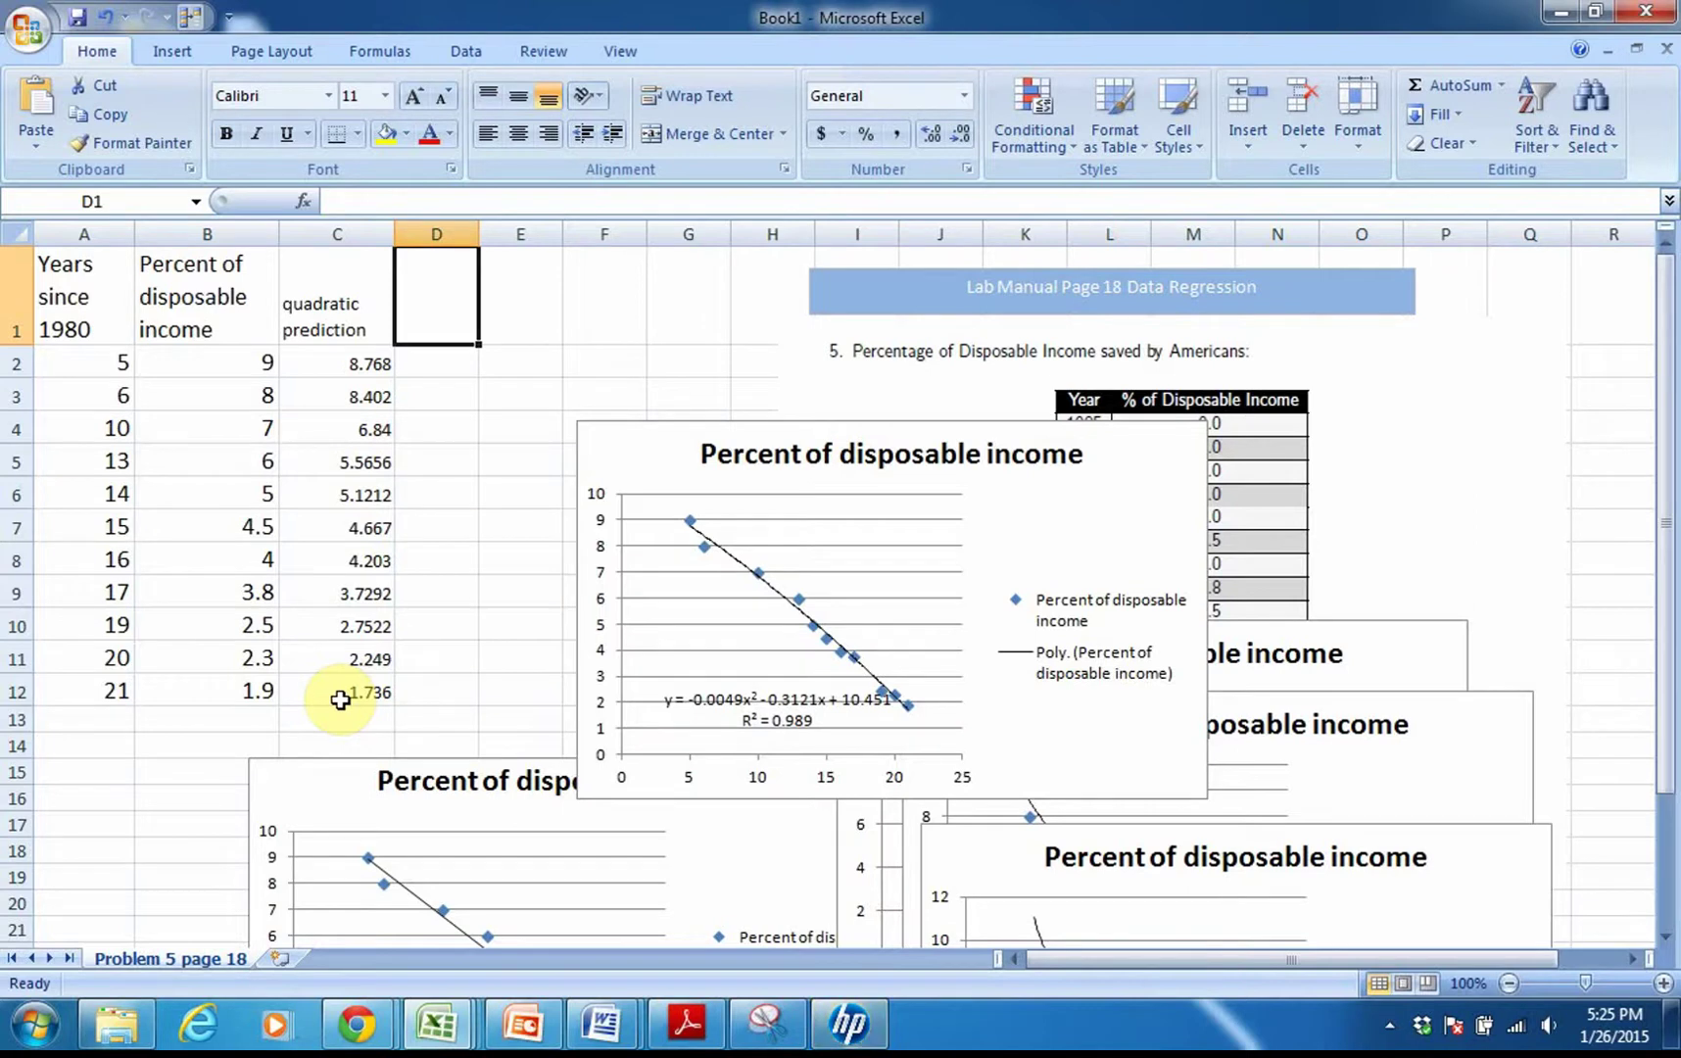
{"action": "double_click", "coordinate": [434, 314]}
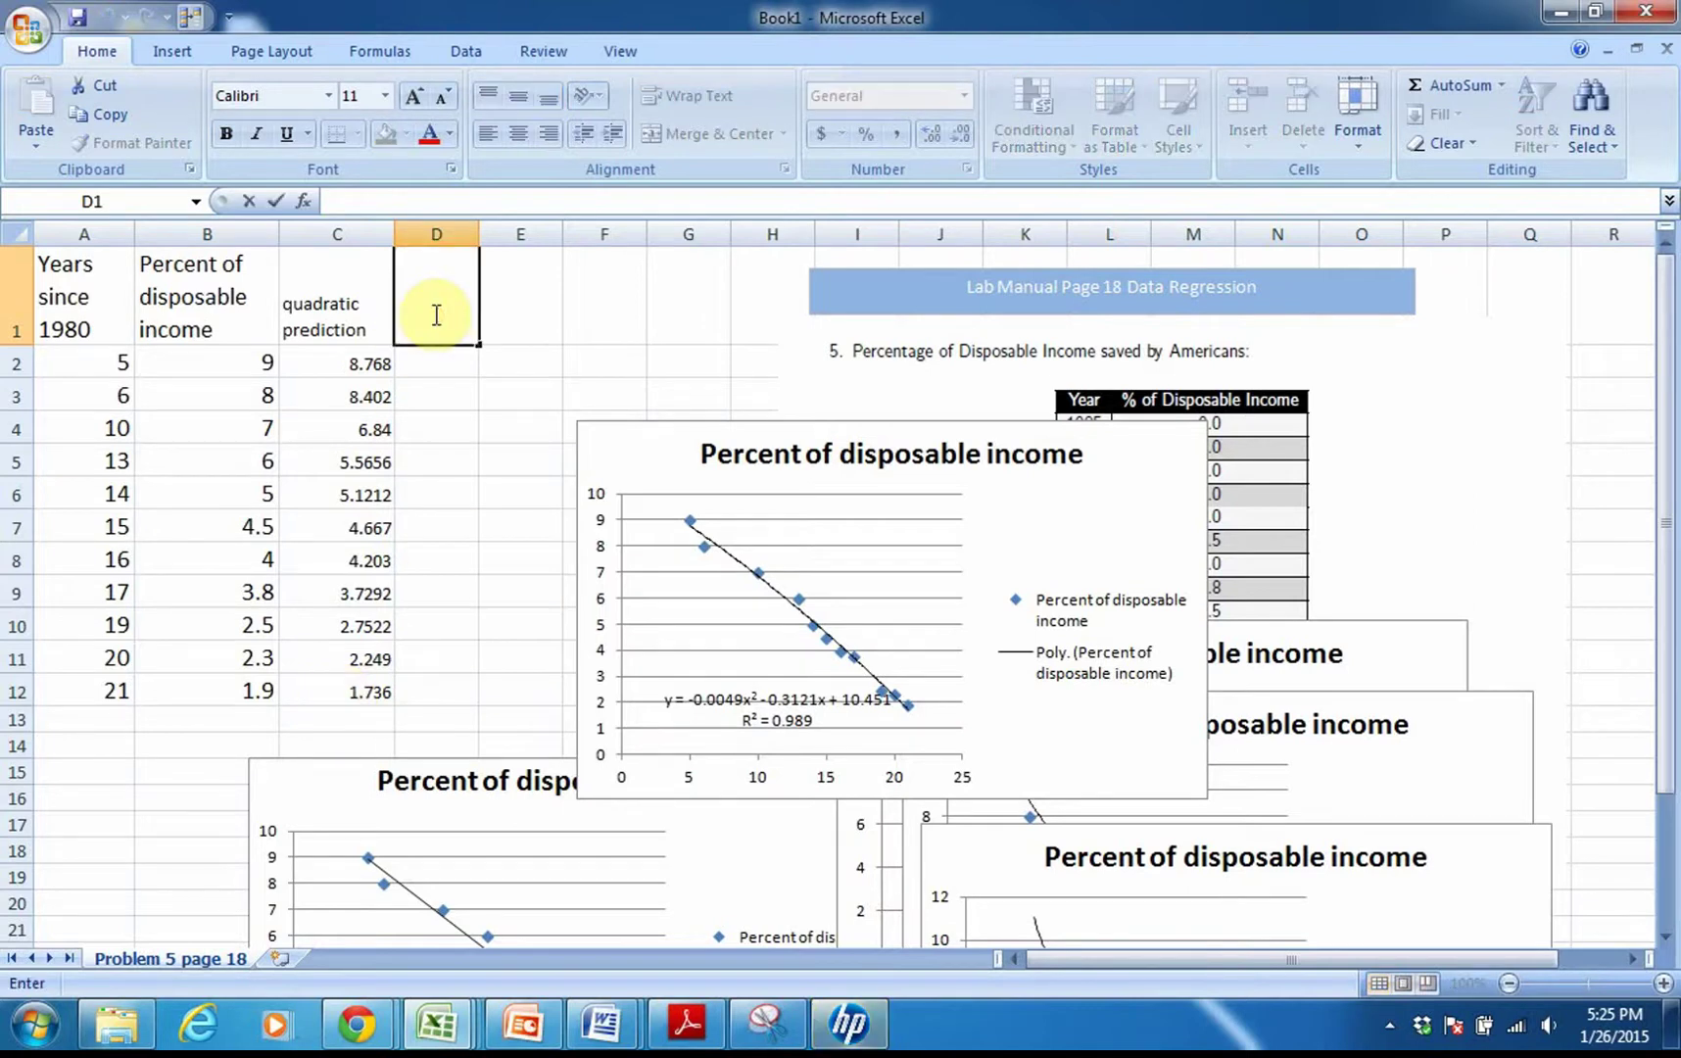
{"action": "type", "text": "residuals"}
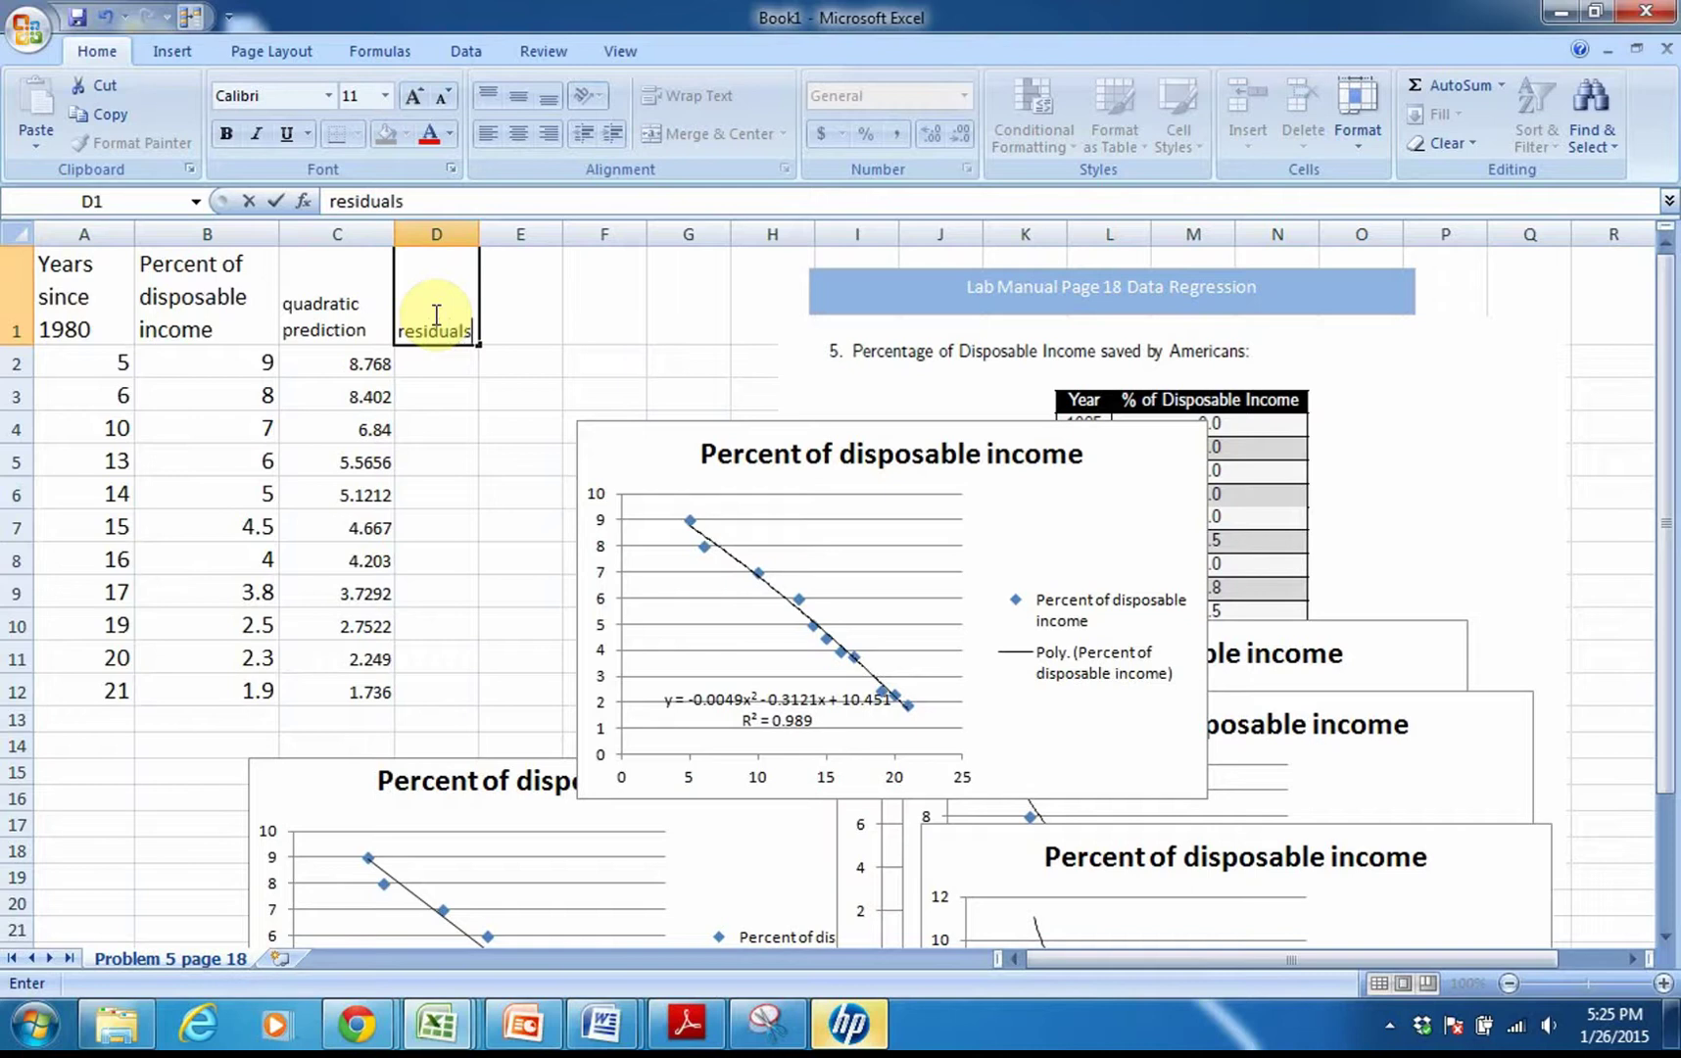
{"action": "key", "text": "Return"}
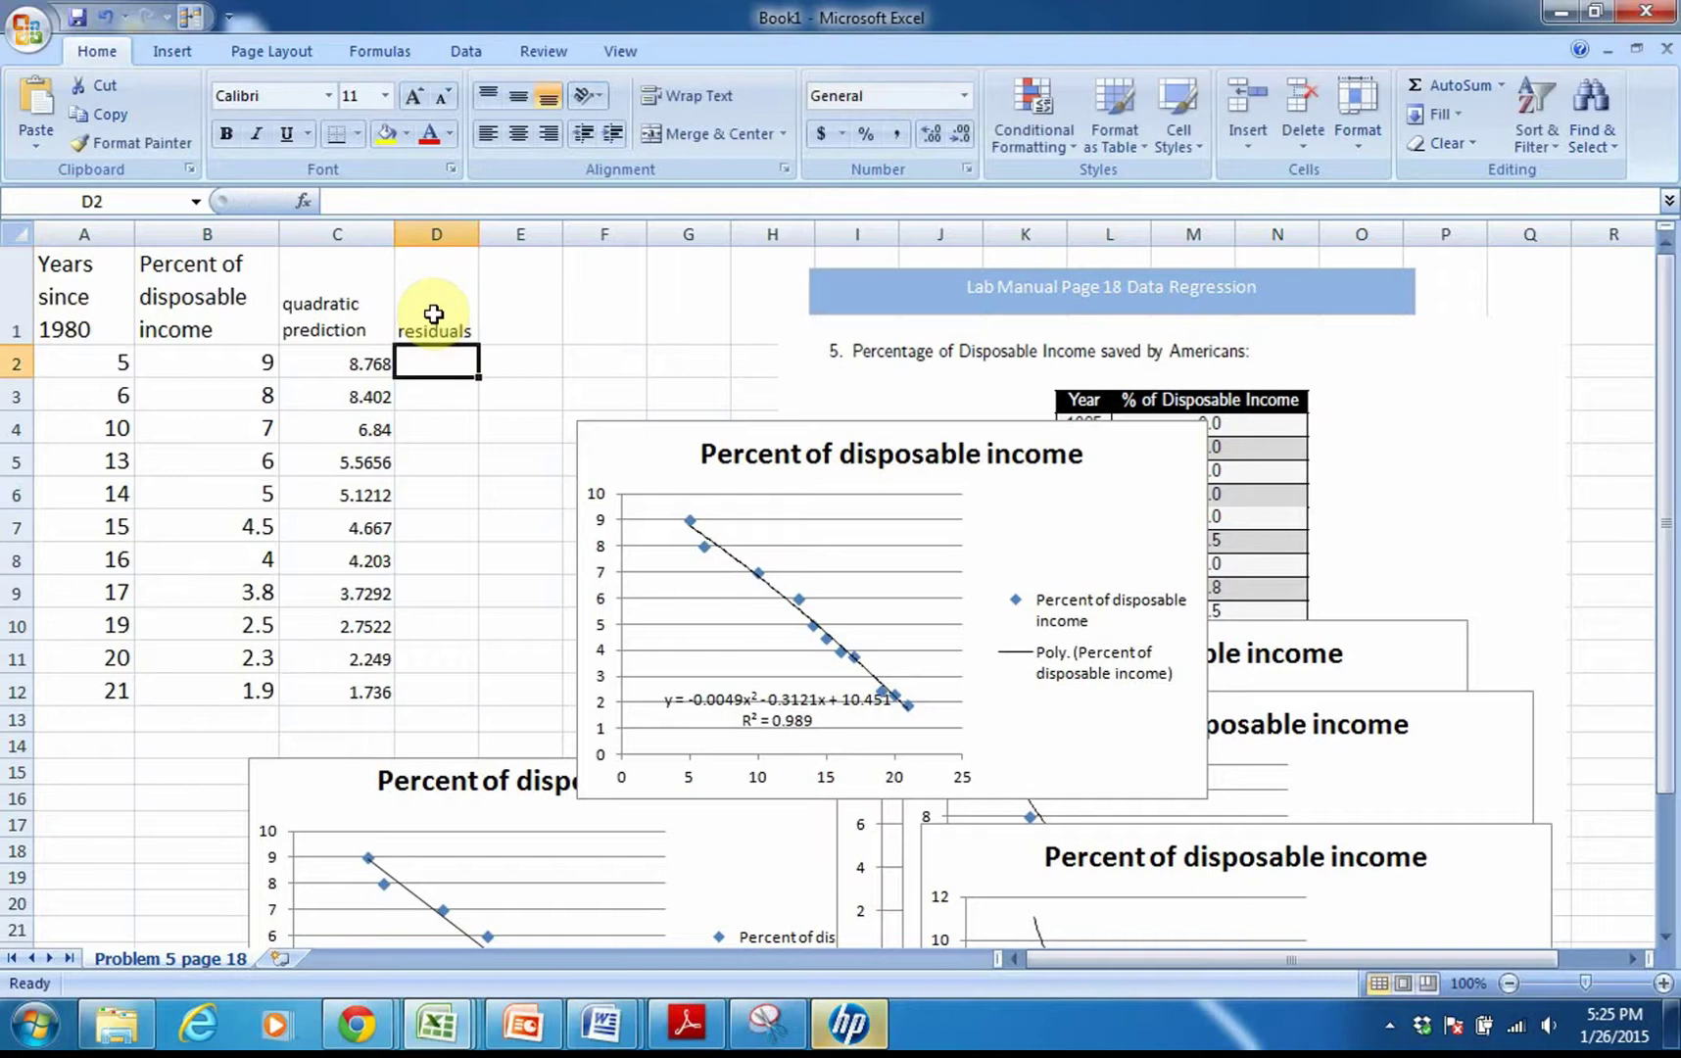
- Calculate the residuals in D2 with the formula =B2-C2 and fill it down to D12
{"action": "double_click", "coordinate": [437, 363]}
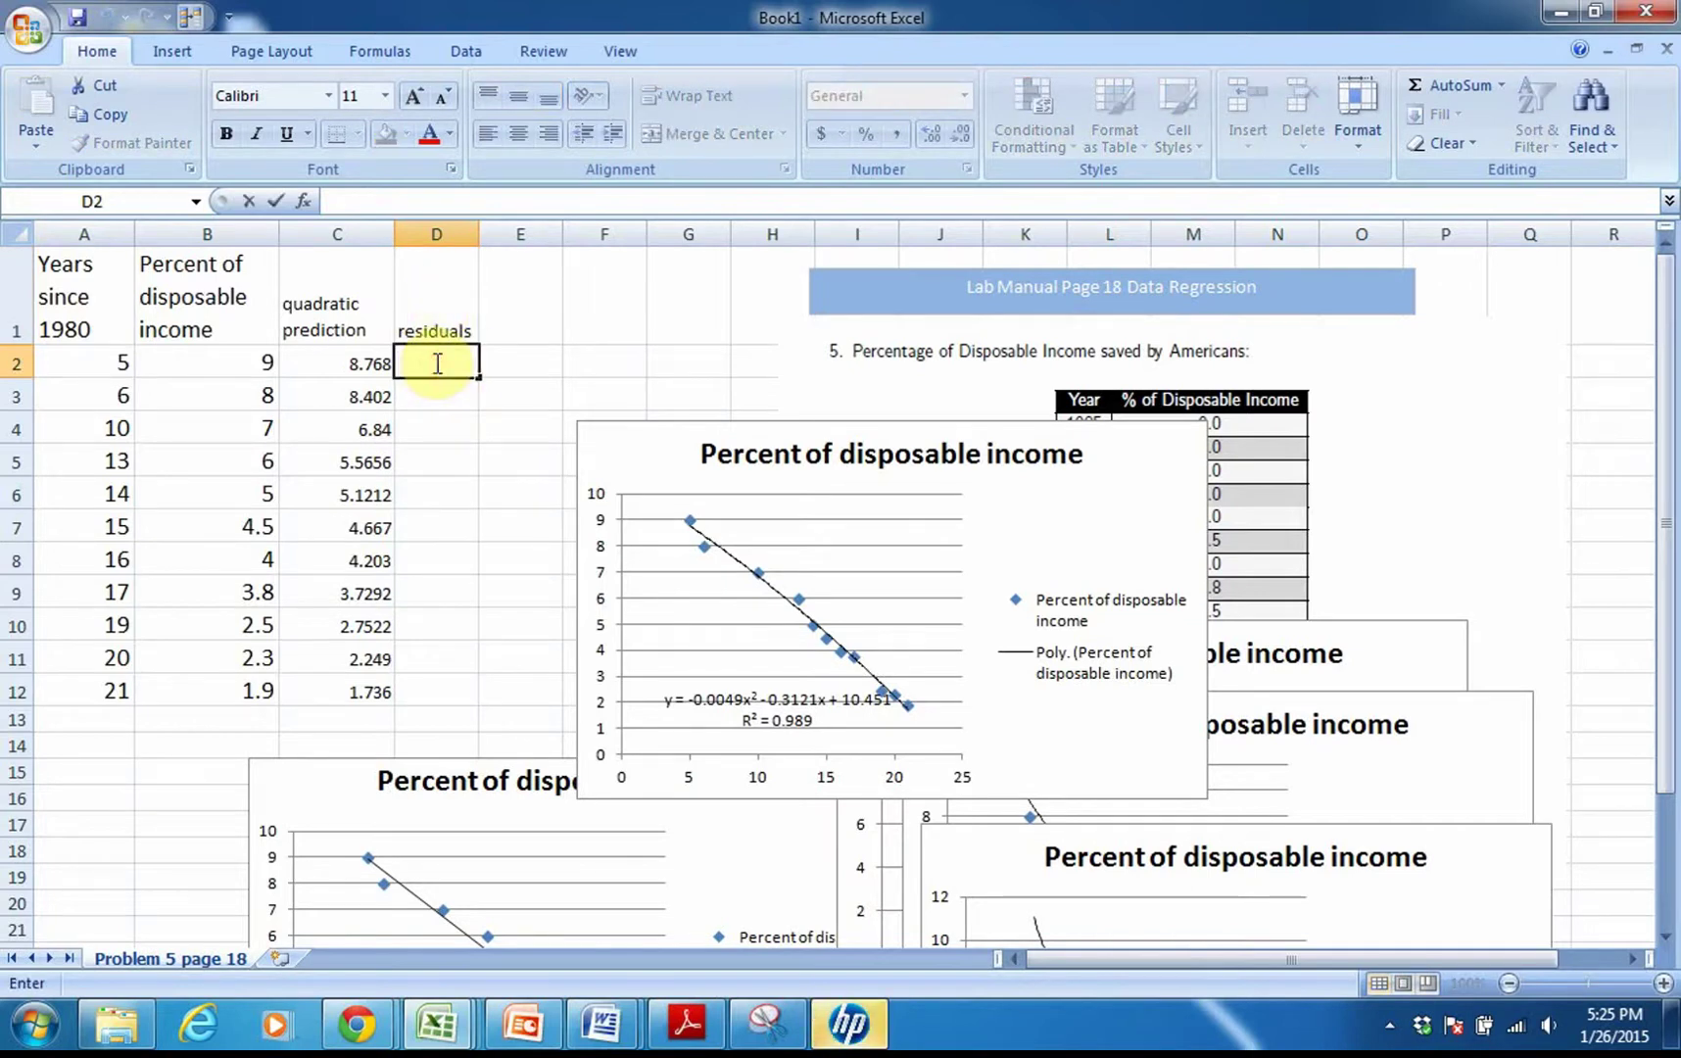
{"action": "type", "text": "="}
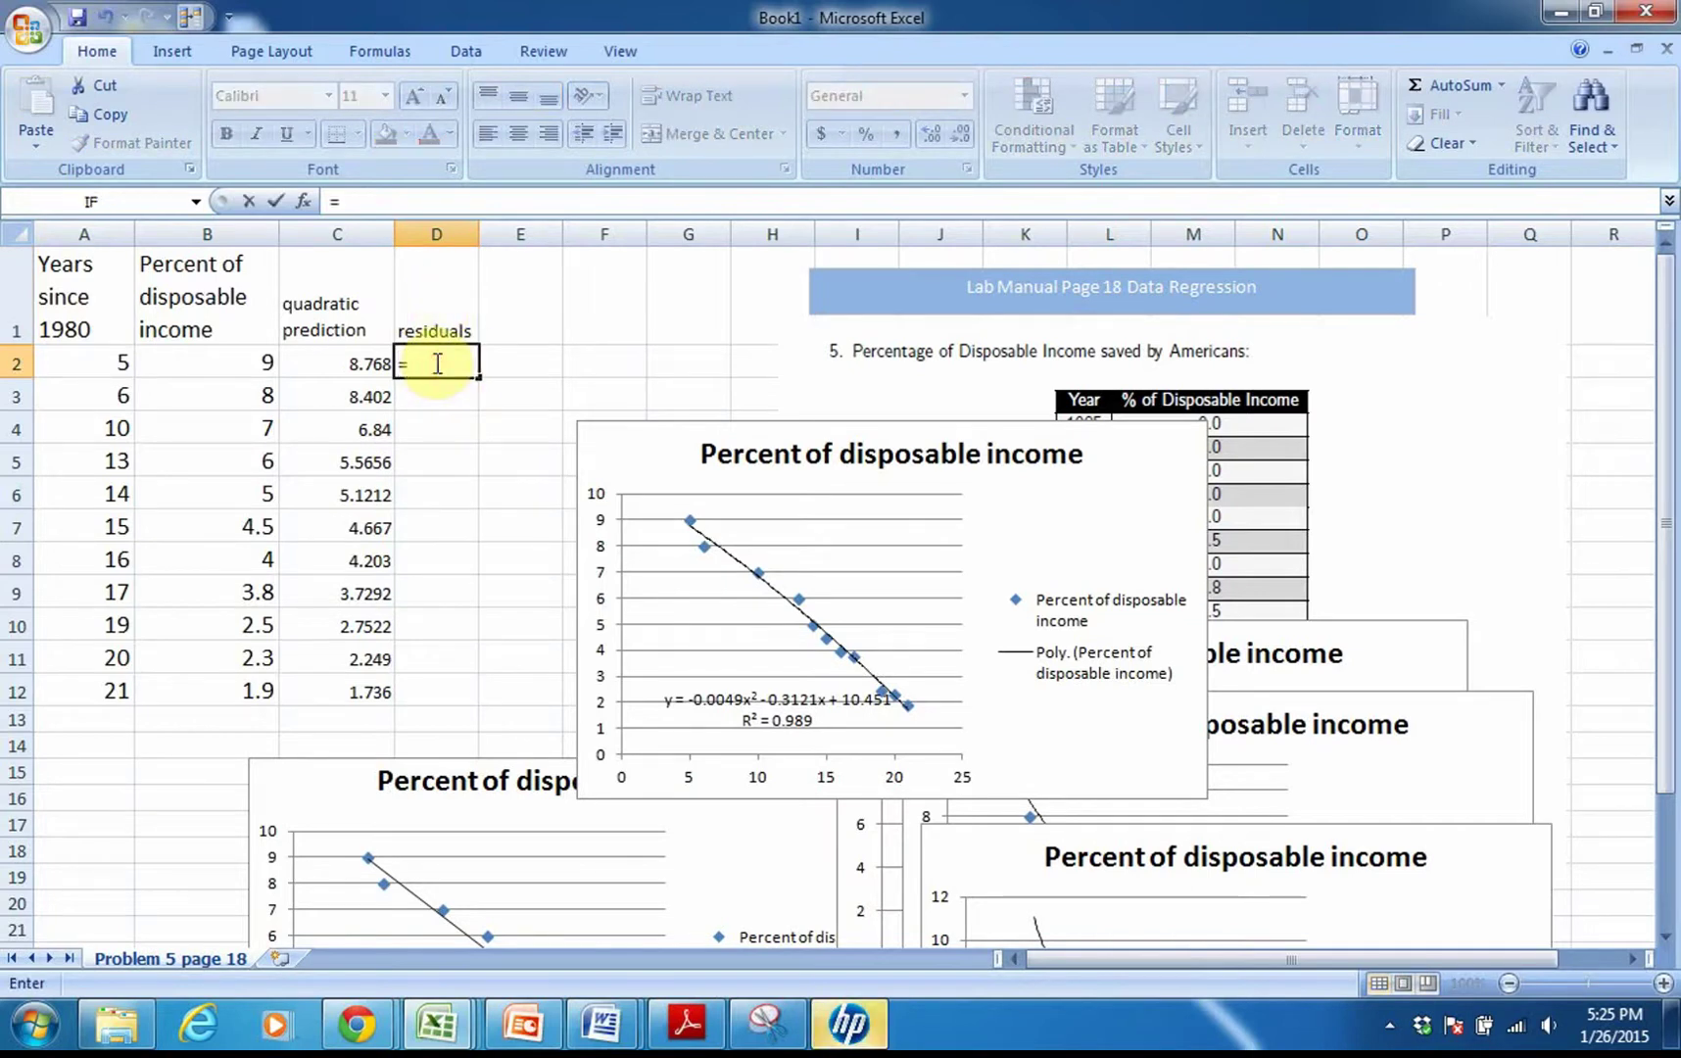
{"action": "left_click", "coordinate": [231, 363]}
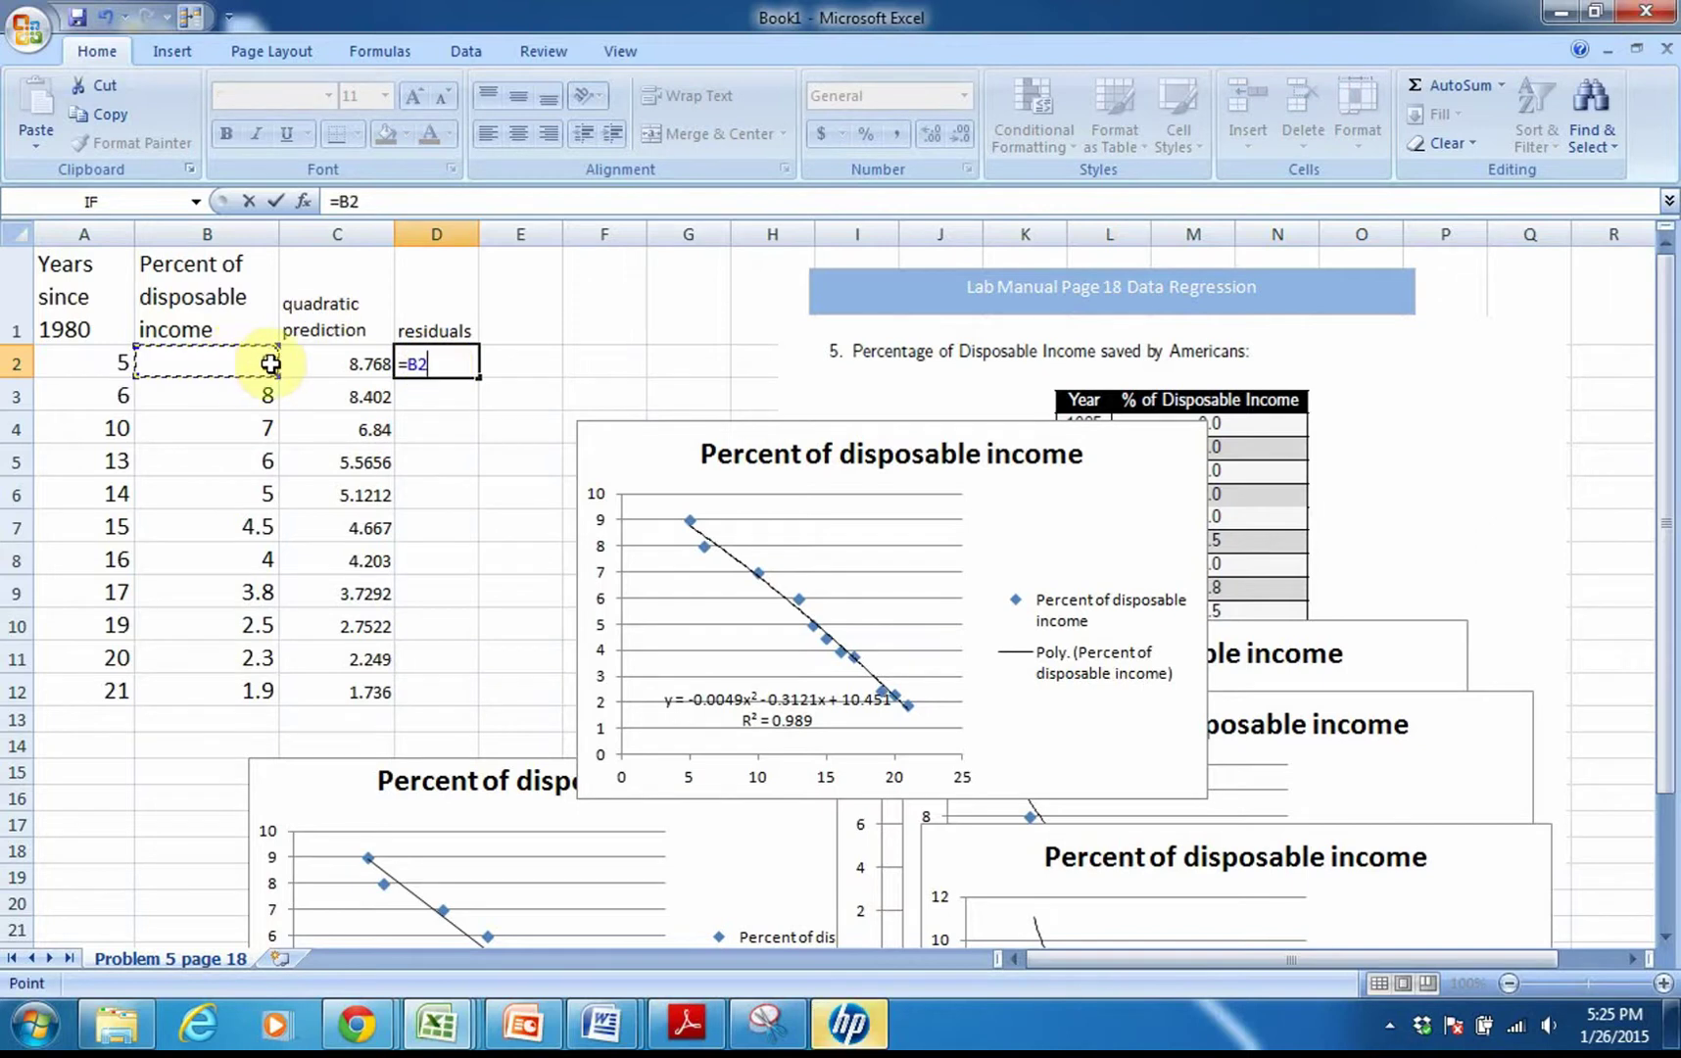
{"action": "type", "text": "-"}
{"action": "left_click", "coordinate": [333, 365]}
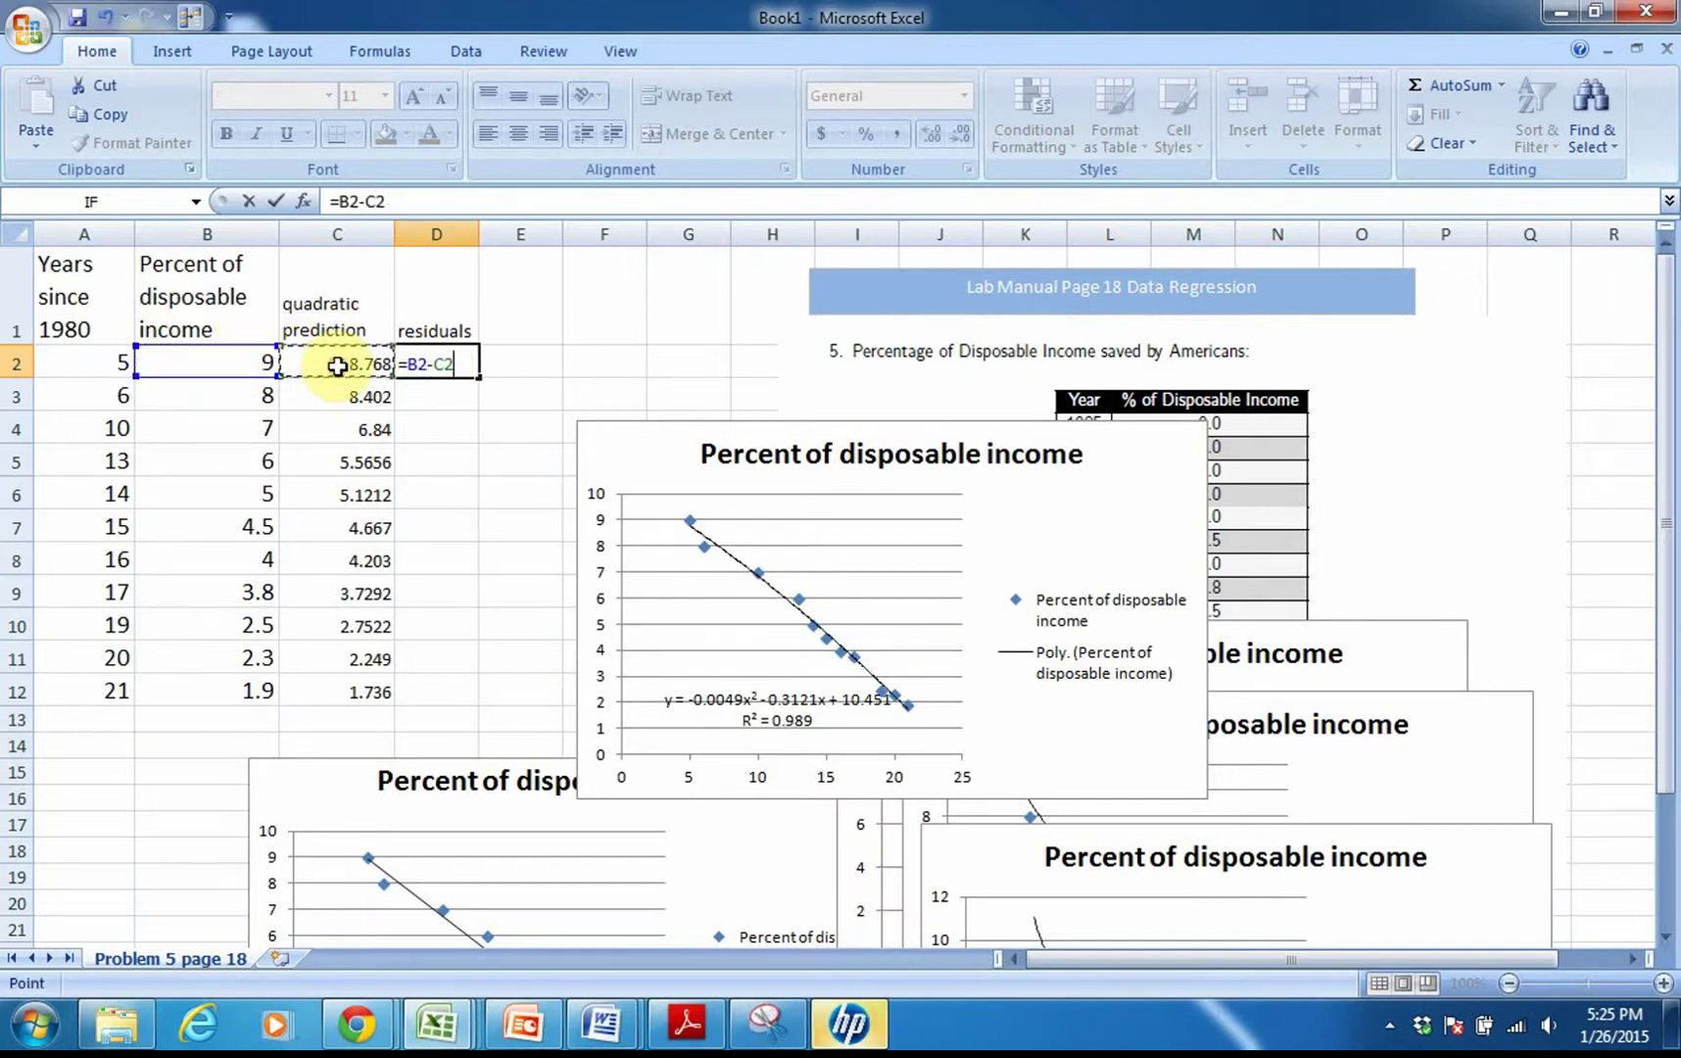
{"action": "key", "text": "Return"}
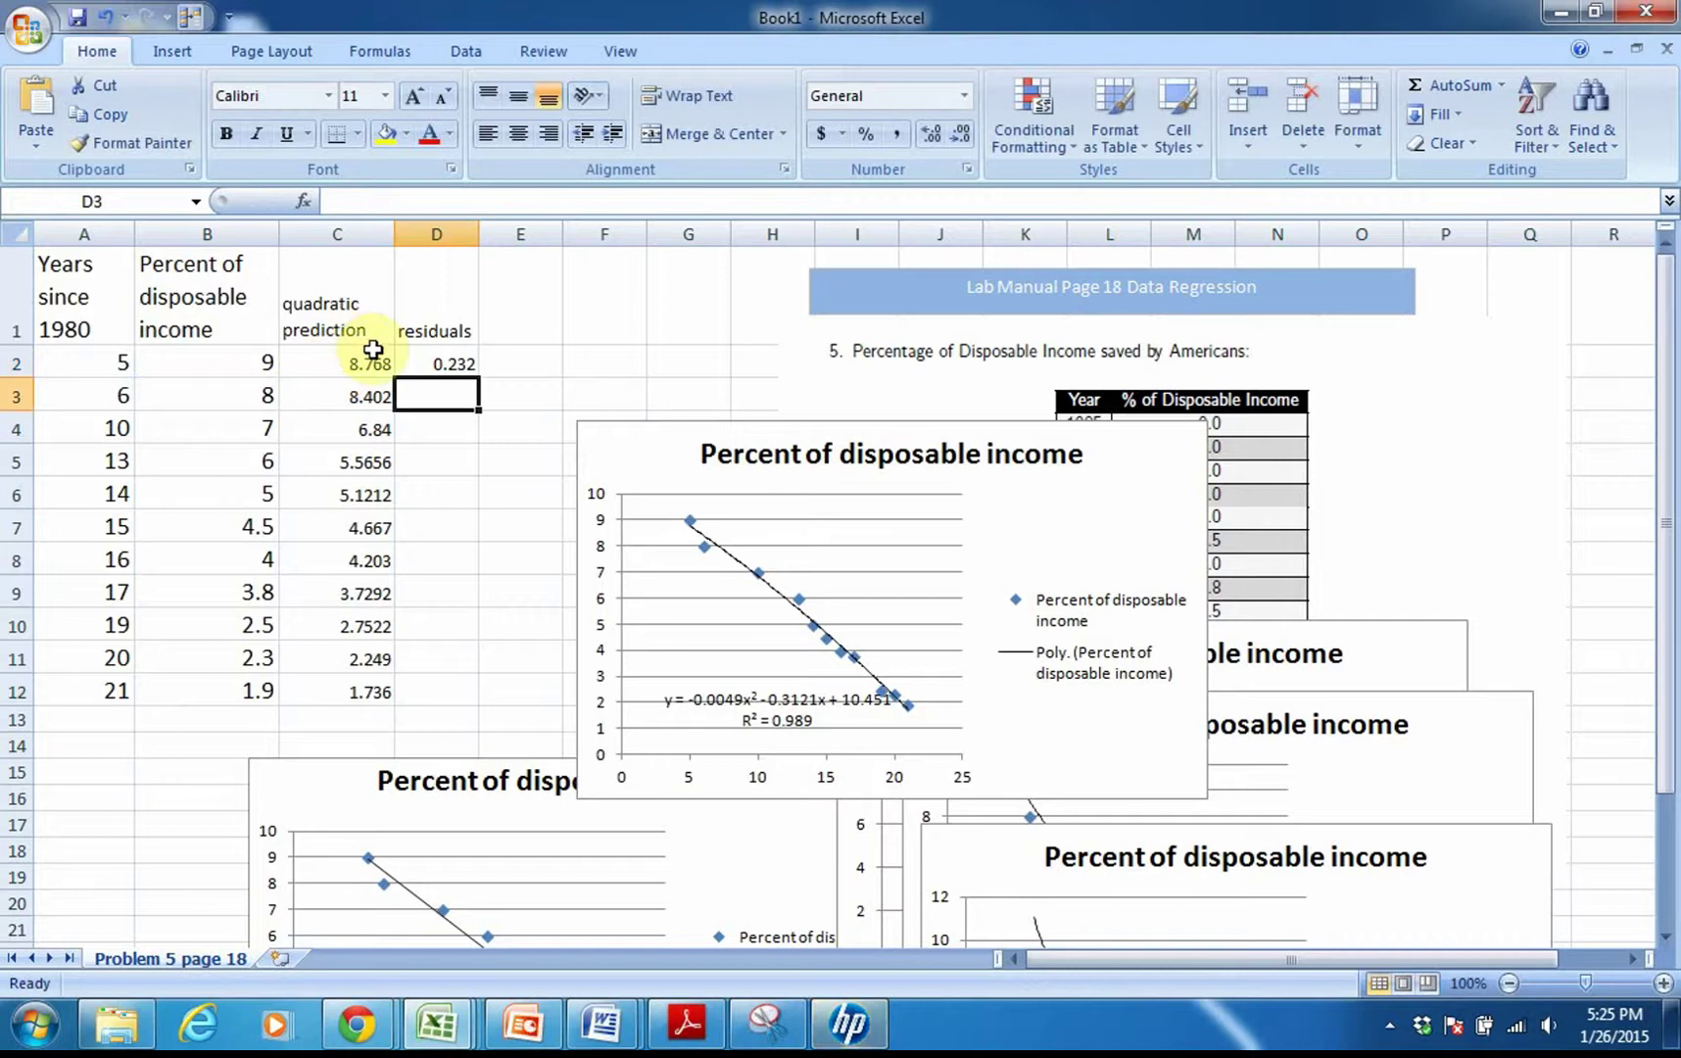
{"action": "left_click", "coordinate": [428, 364]}
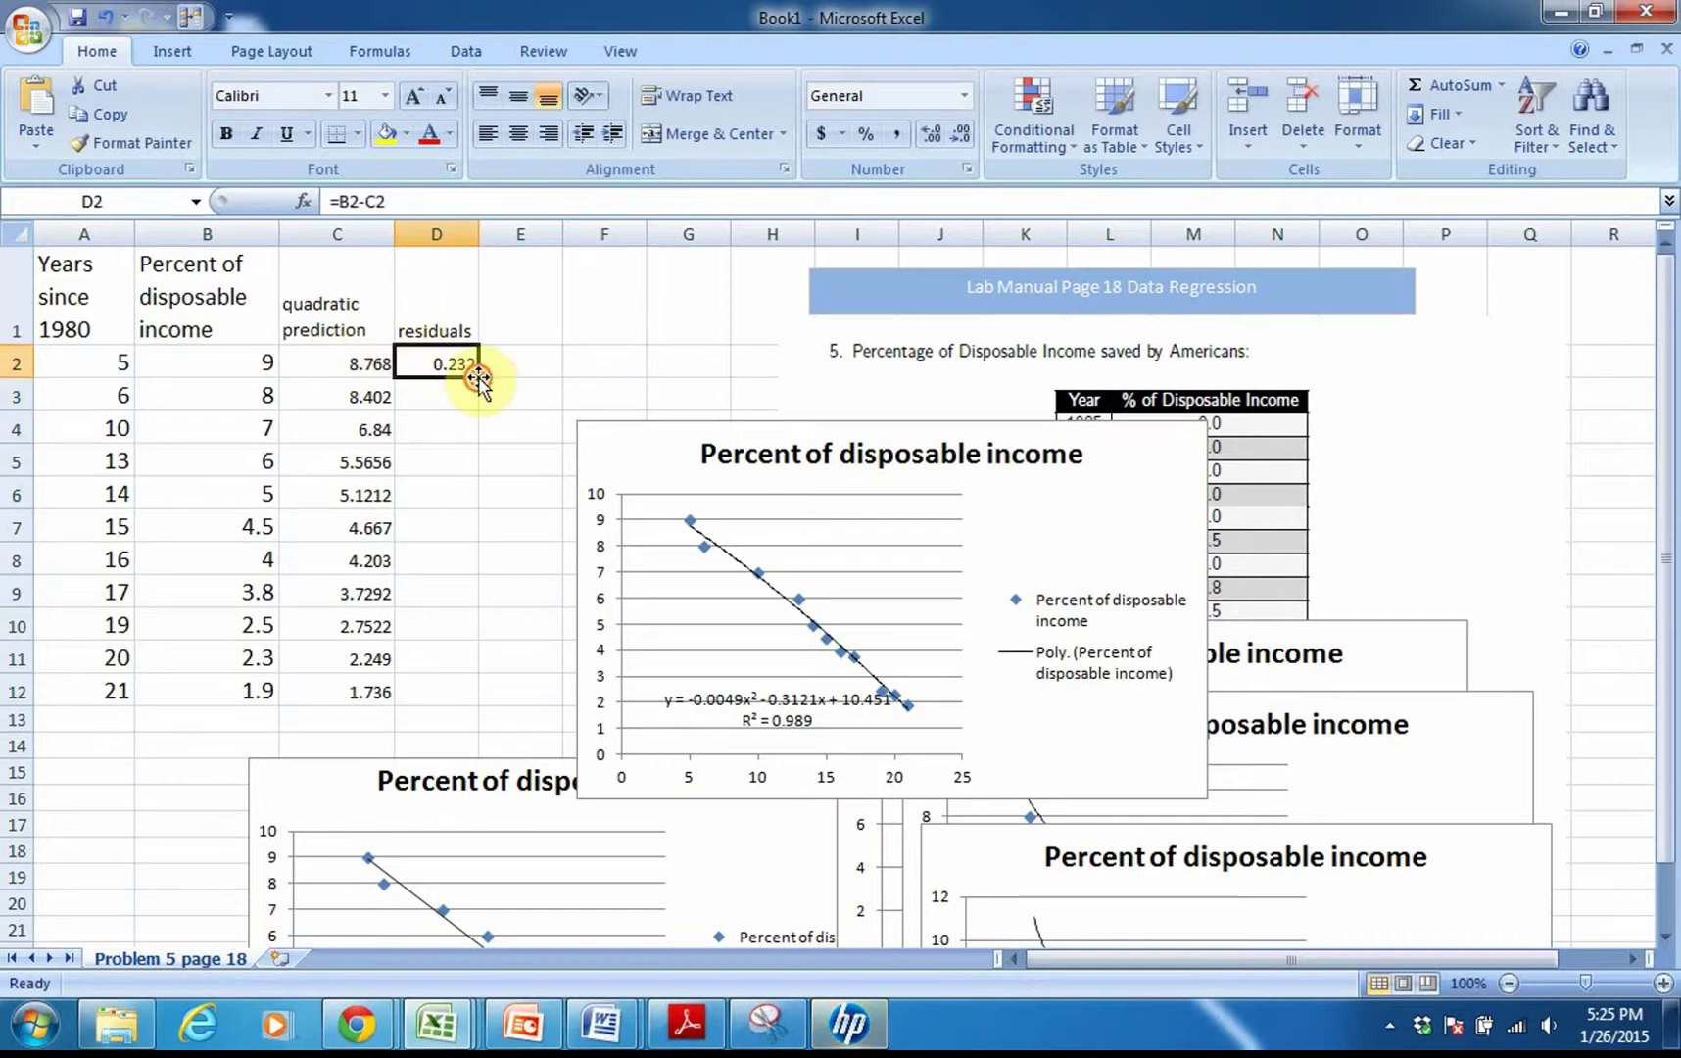
{"action": "double_click", "coordinate": [479, 376]}
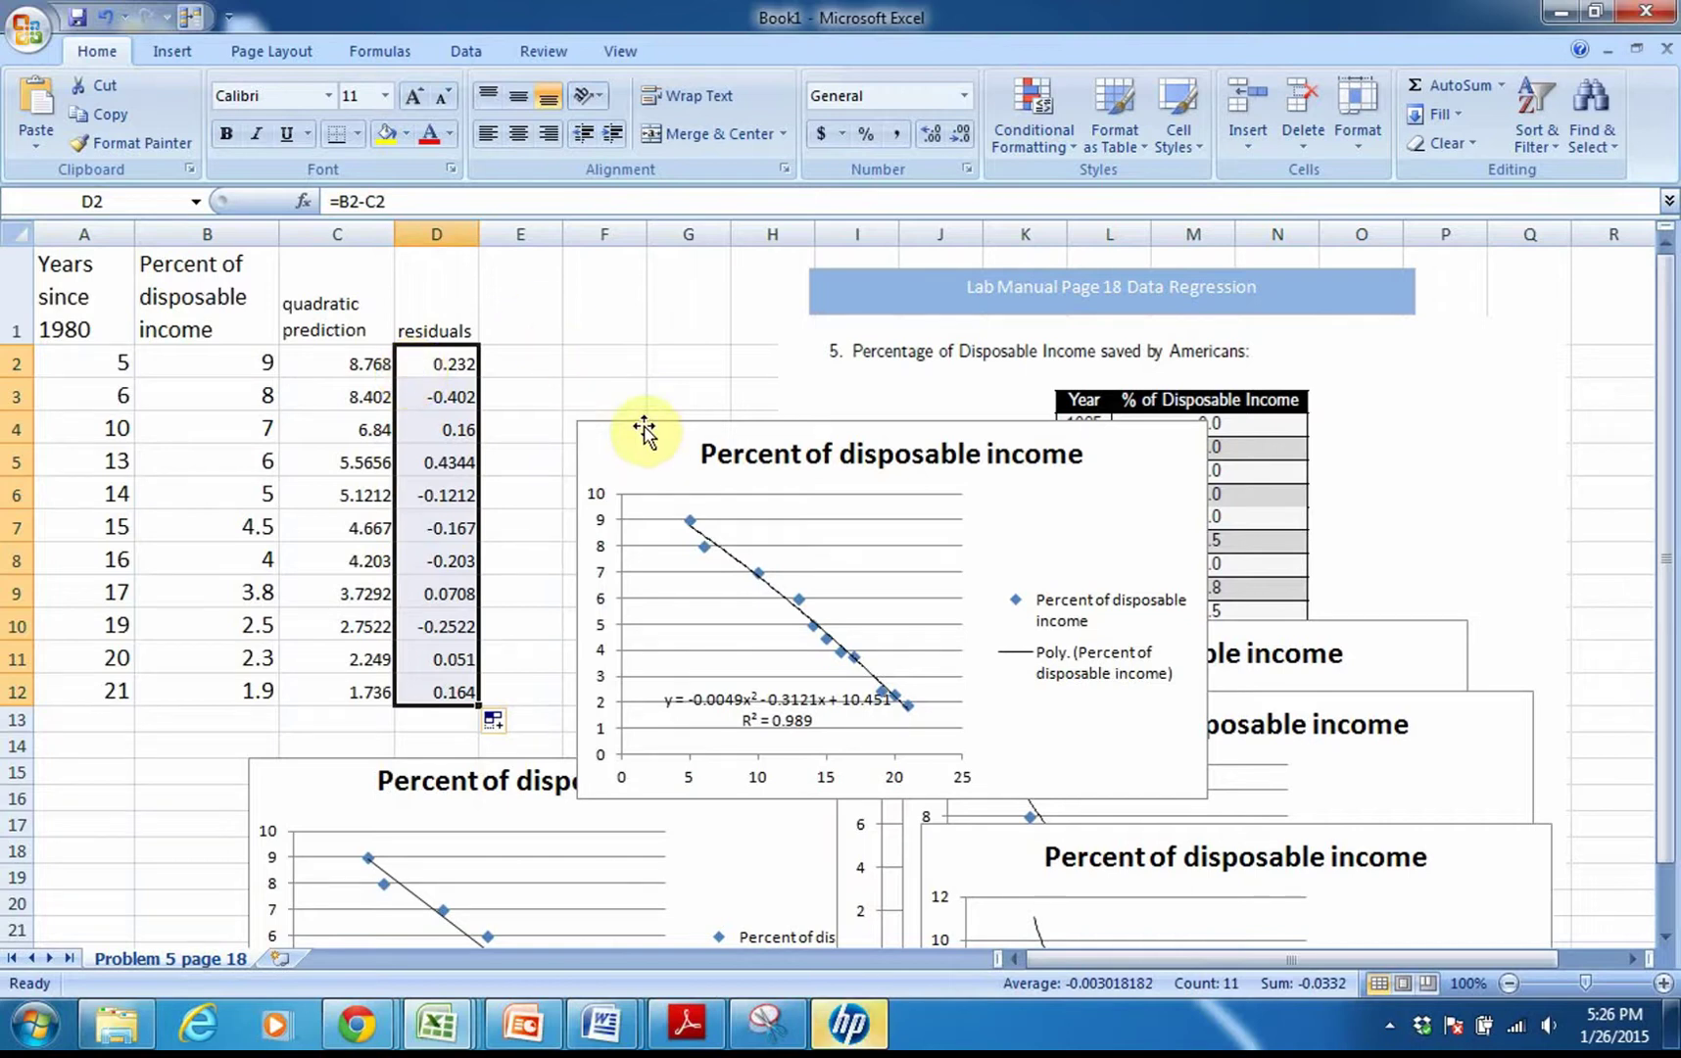
- Move the overlapping charts down the sheet to uncover the problem's data table and questions (A) and (B)
{"action": "left_click_drag", "start_coordinate": [642, 425], "coordinate": [816, 780]}
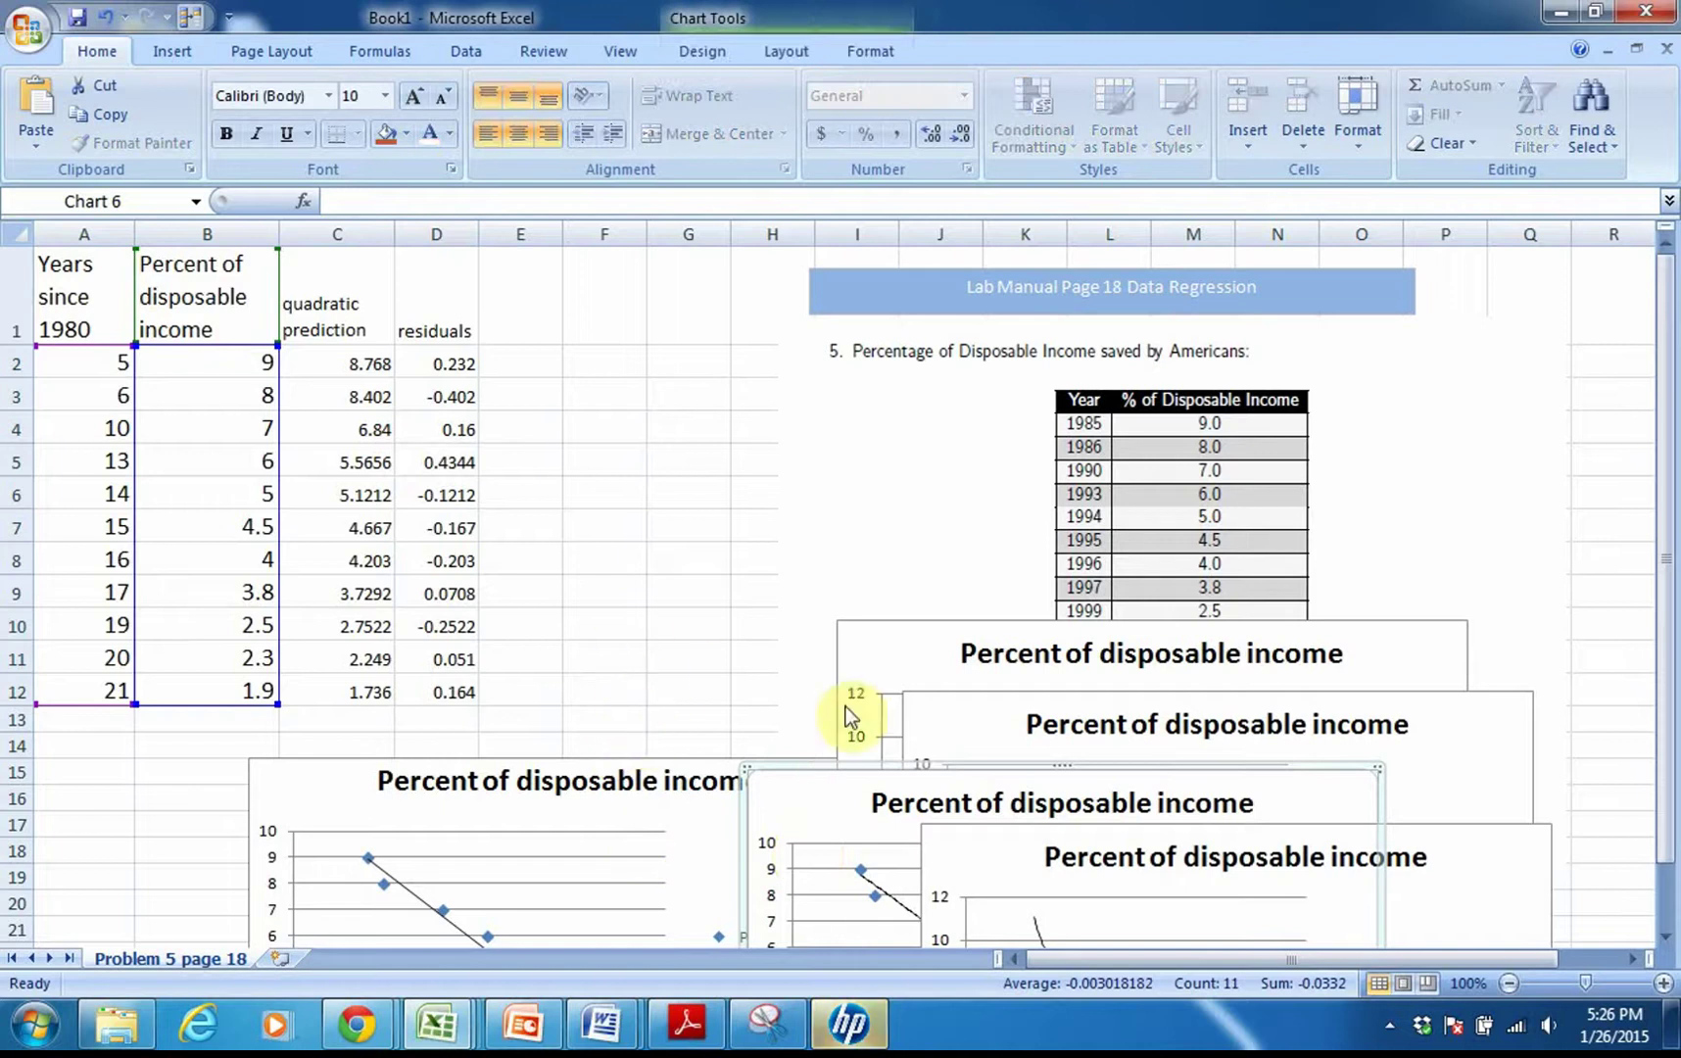
{"action": "left_click", "coordinate": [873, 576]}
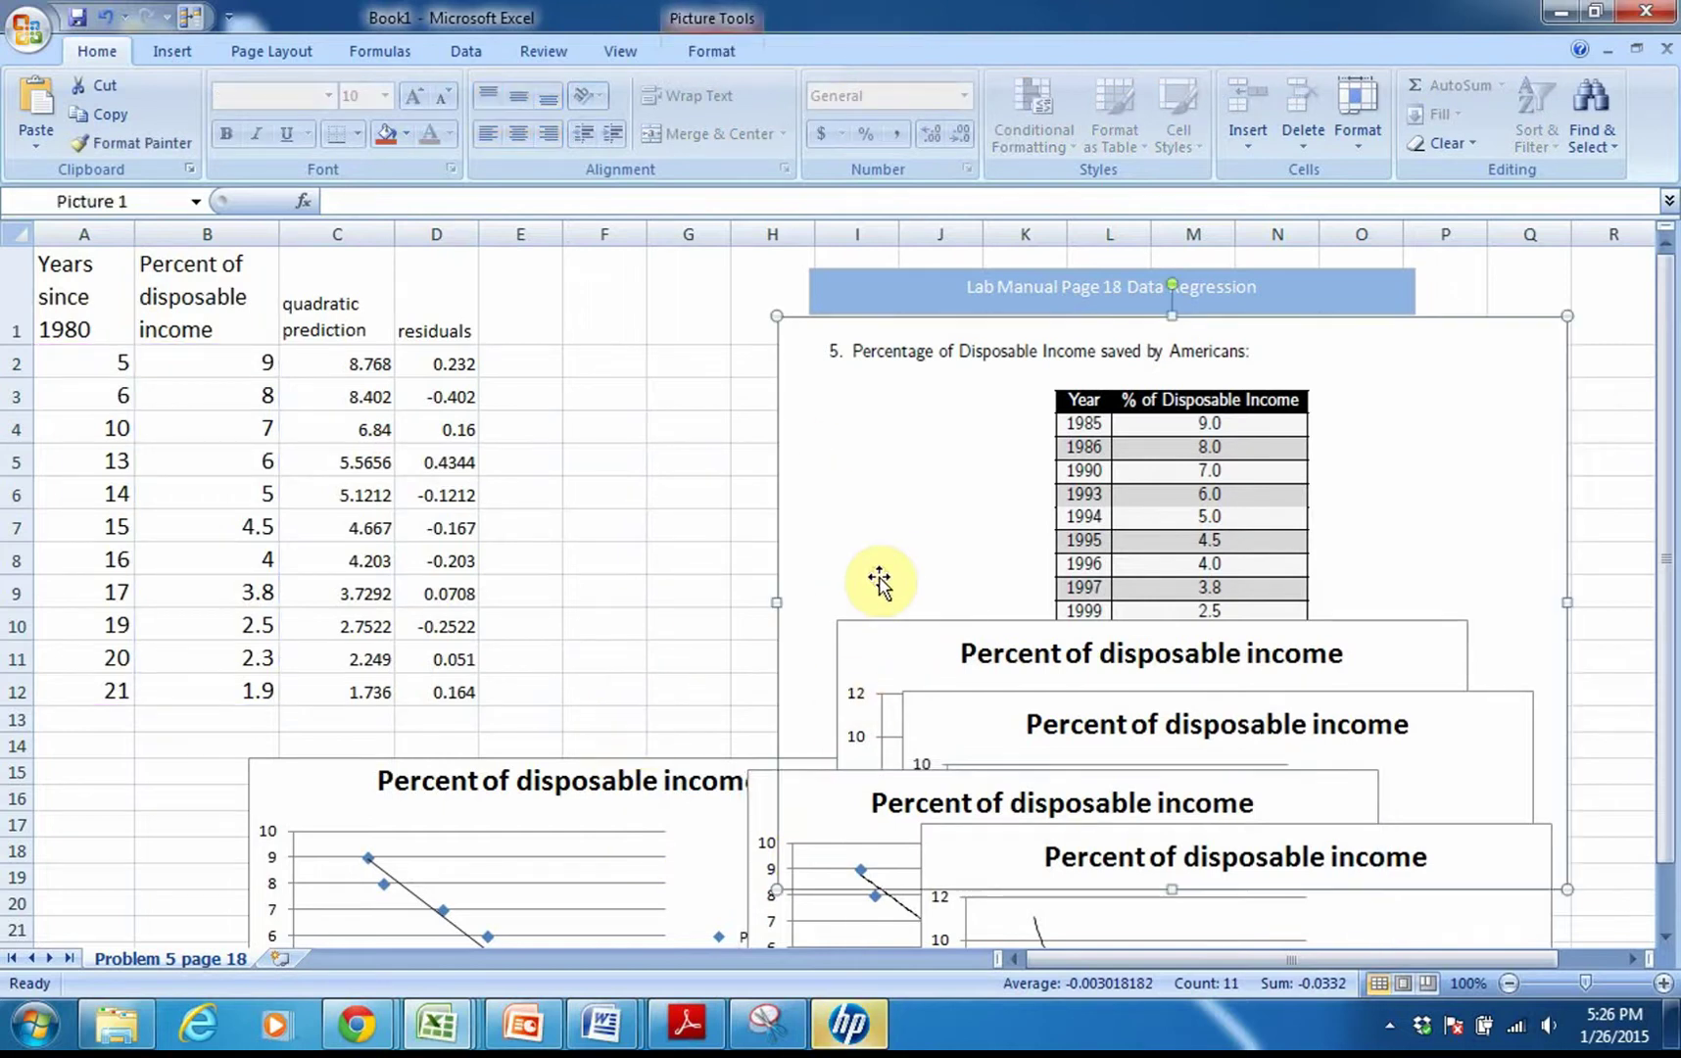
{"action": "left_click_drag", "start_coordinate": [877, 774], "coordinate": [865, 801]}
{"action": "left_click_drag", "start_coordinate": [933, 696], "coordinate": [914, 875]}
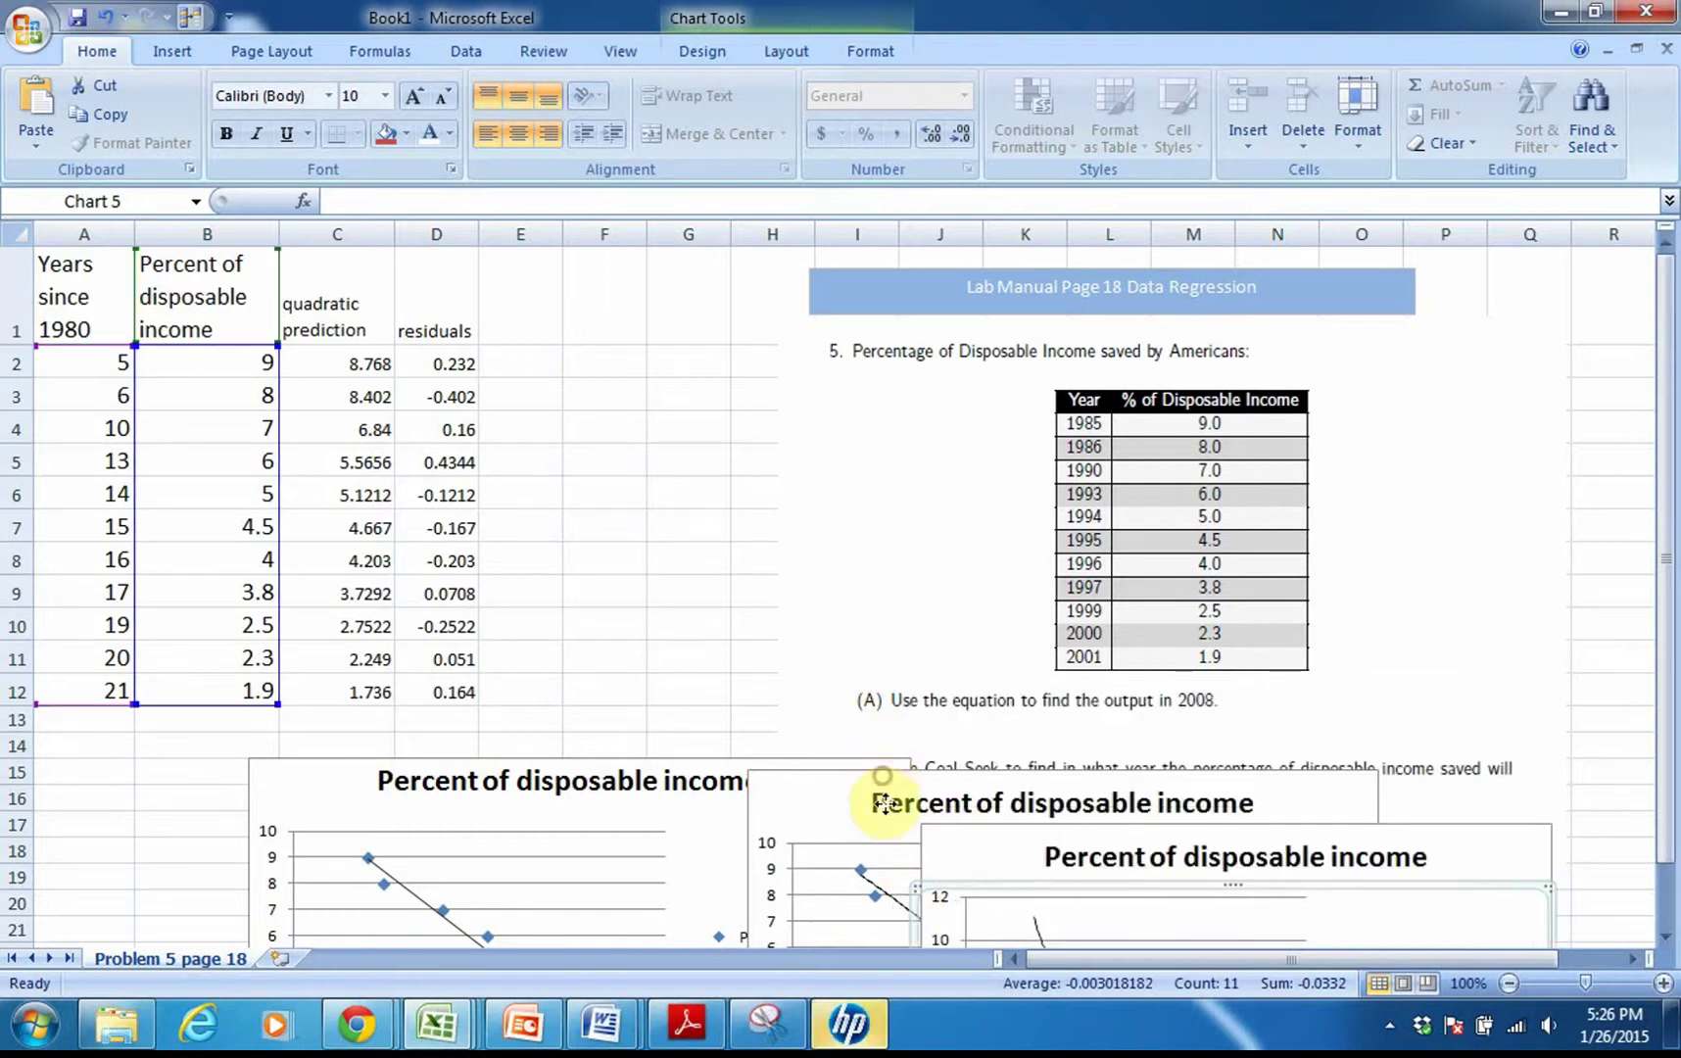
{"action": "left_click_drag", "start_coordinate": [881, 795], "coordinate": [893, 924]}
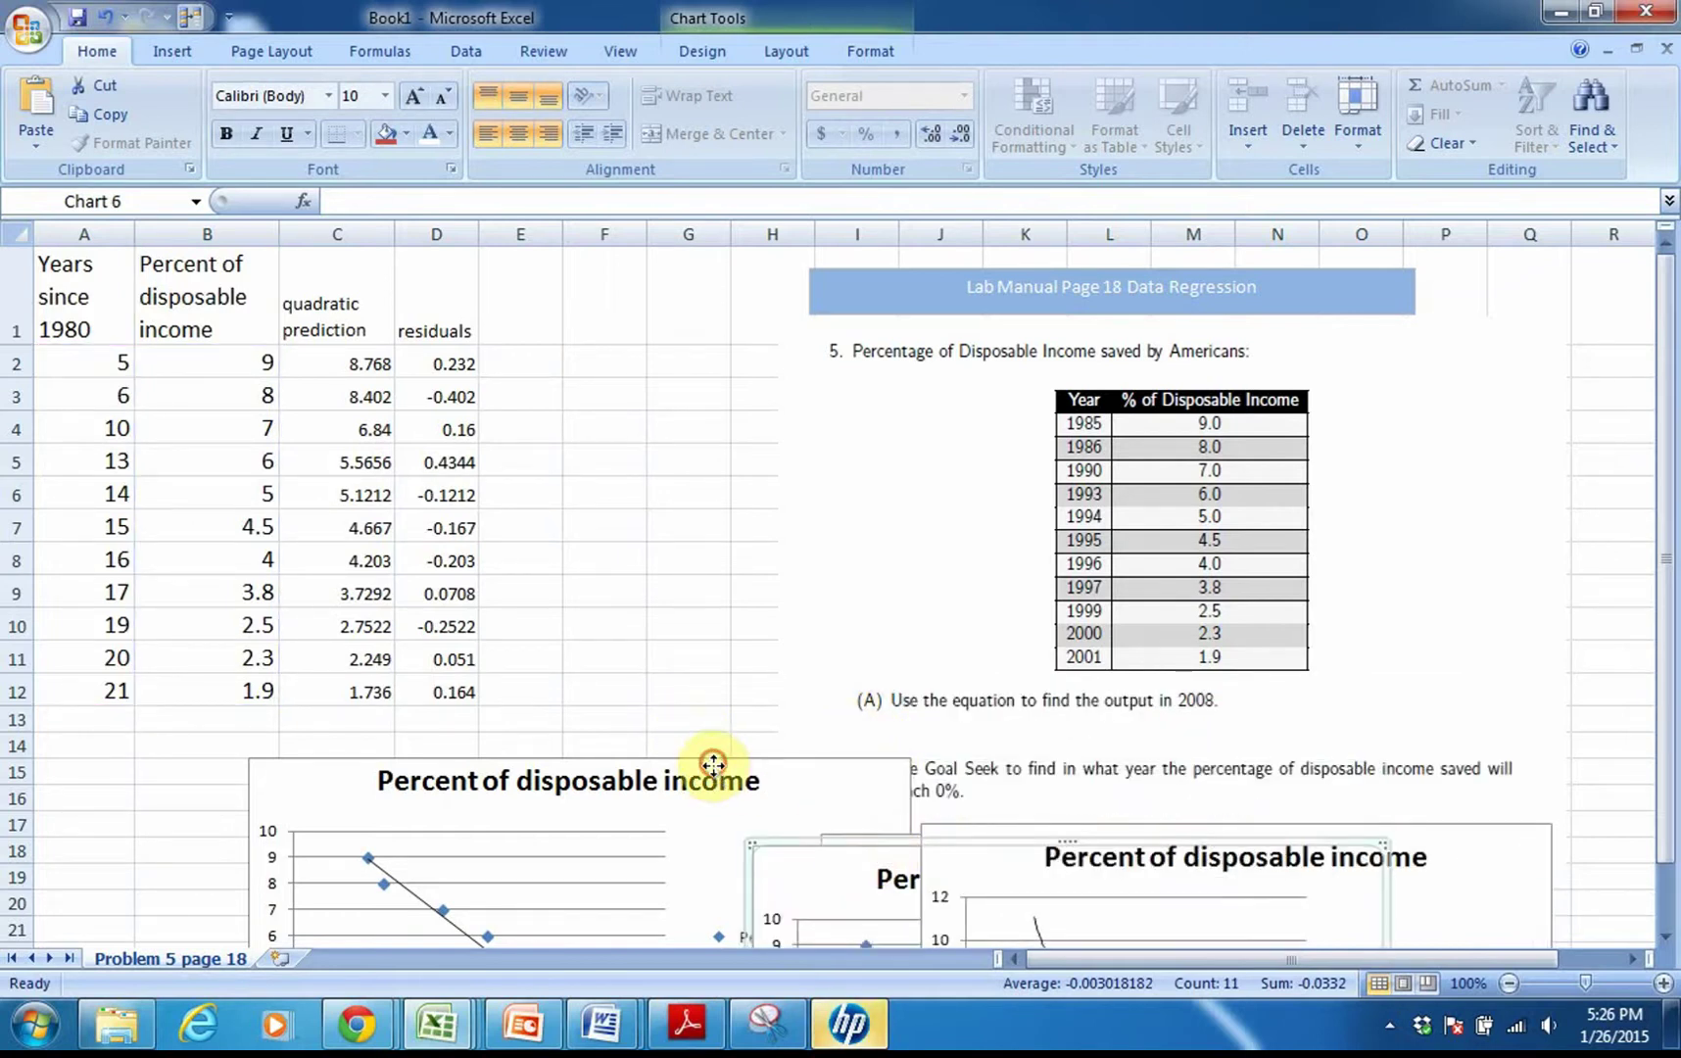
{"action": "left_click_drag", "start_coordinate": [713, 768], "coordinate": [735, 866]}
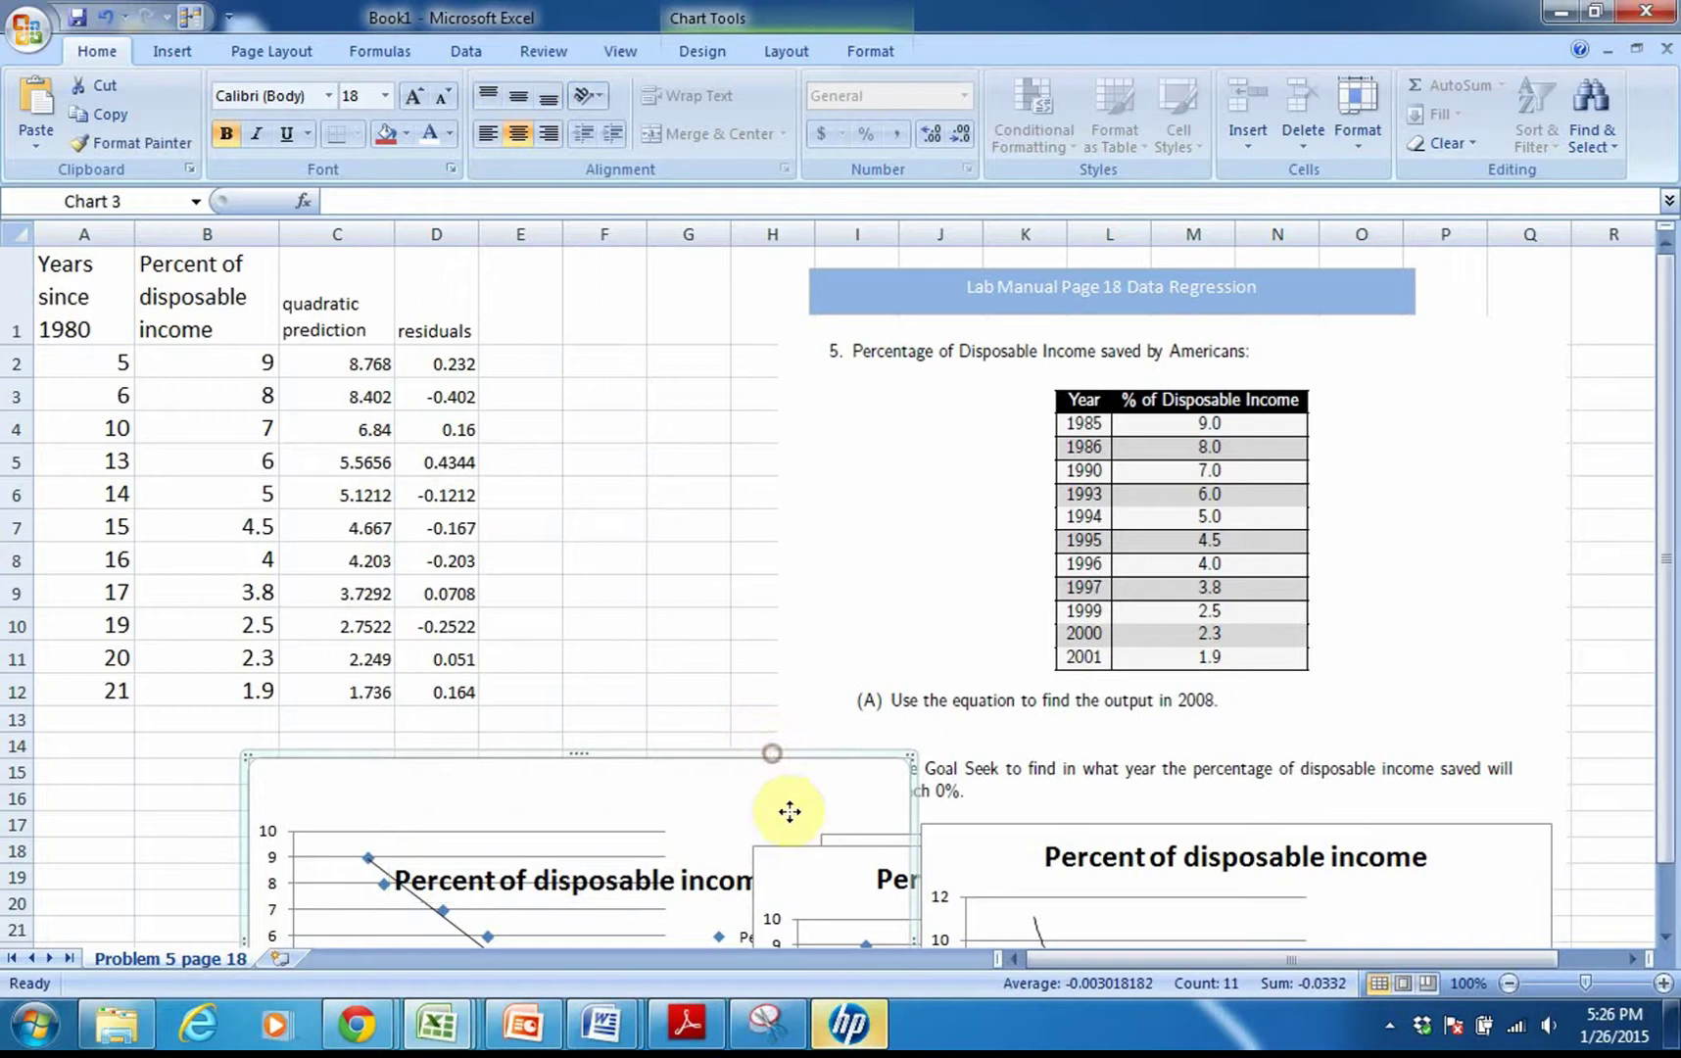
{"action": "left_click_drag", "start_coordinate": [781, 806], "coordinate": [817, 929]}
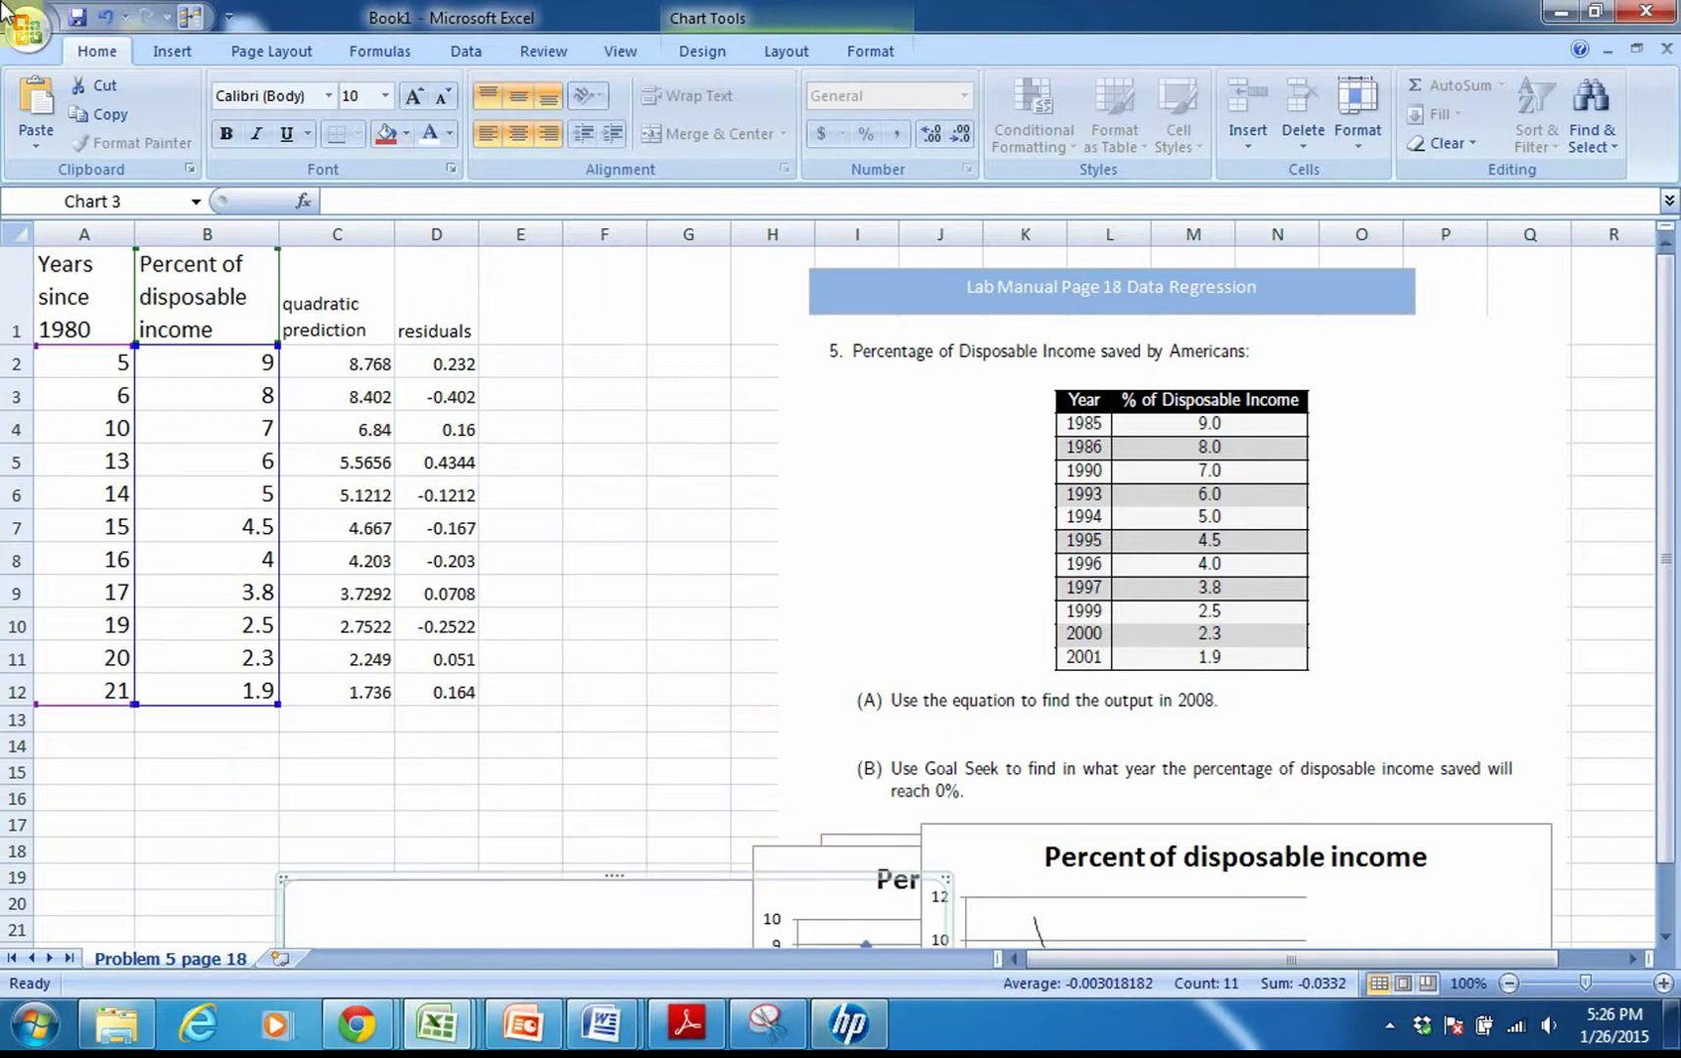
{"action": "left_click", "coordinate": [736, 479]}
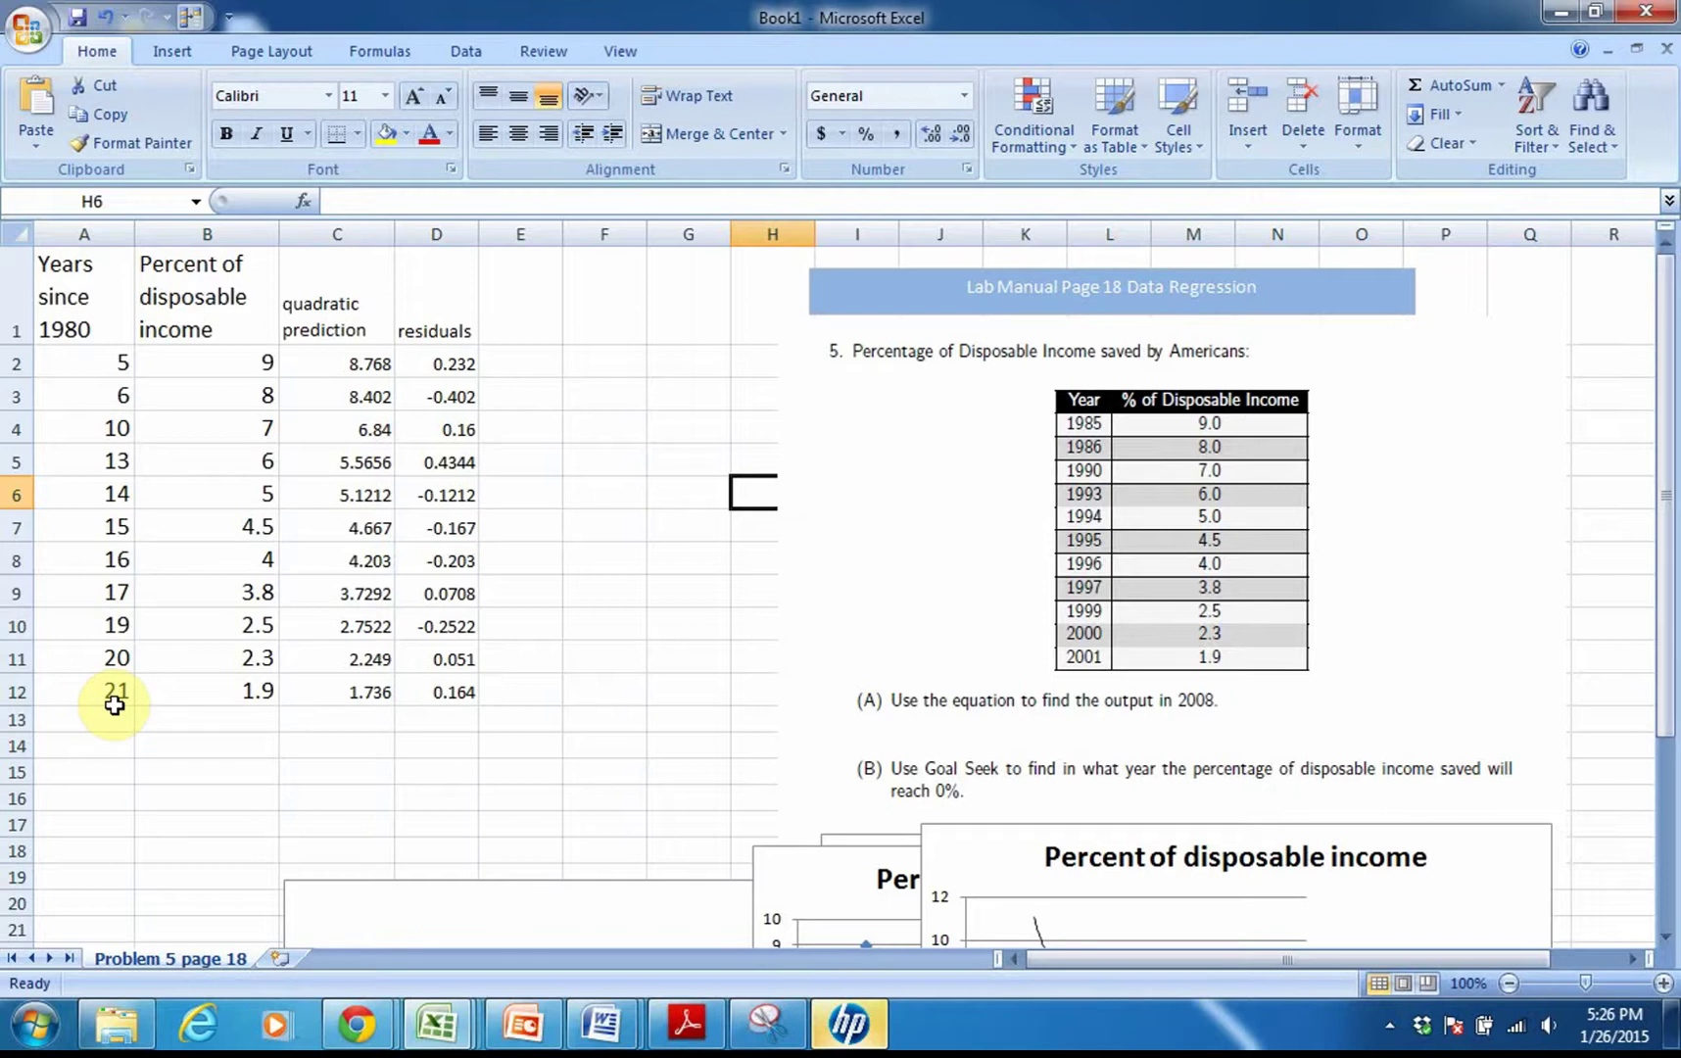
- Enter 28 in A13 as the years since 1980 for the 2008 prediction
{"action": "left_click", "coordinate": [114, 722]}
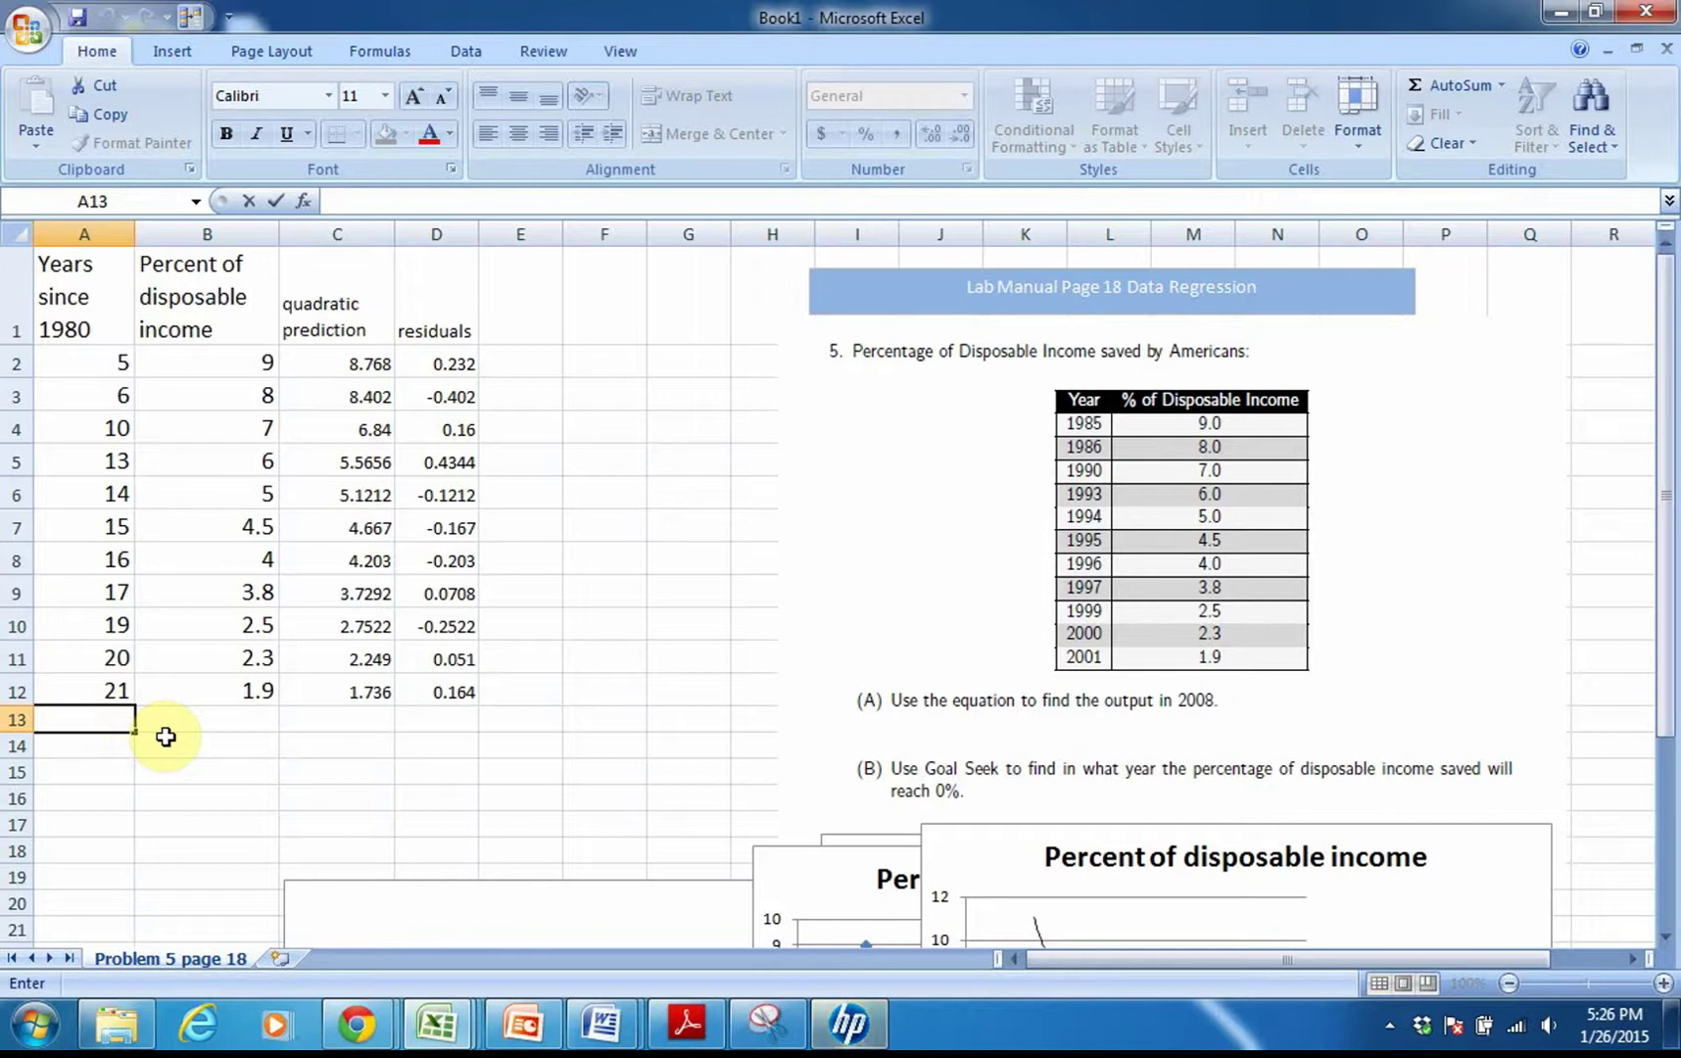
{"action": "type", "text": "28"}
{"action": "key", "text": "Return"}
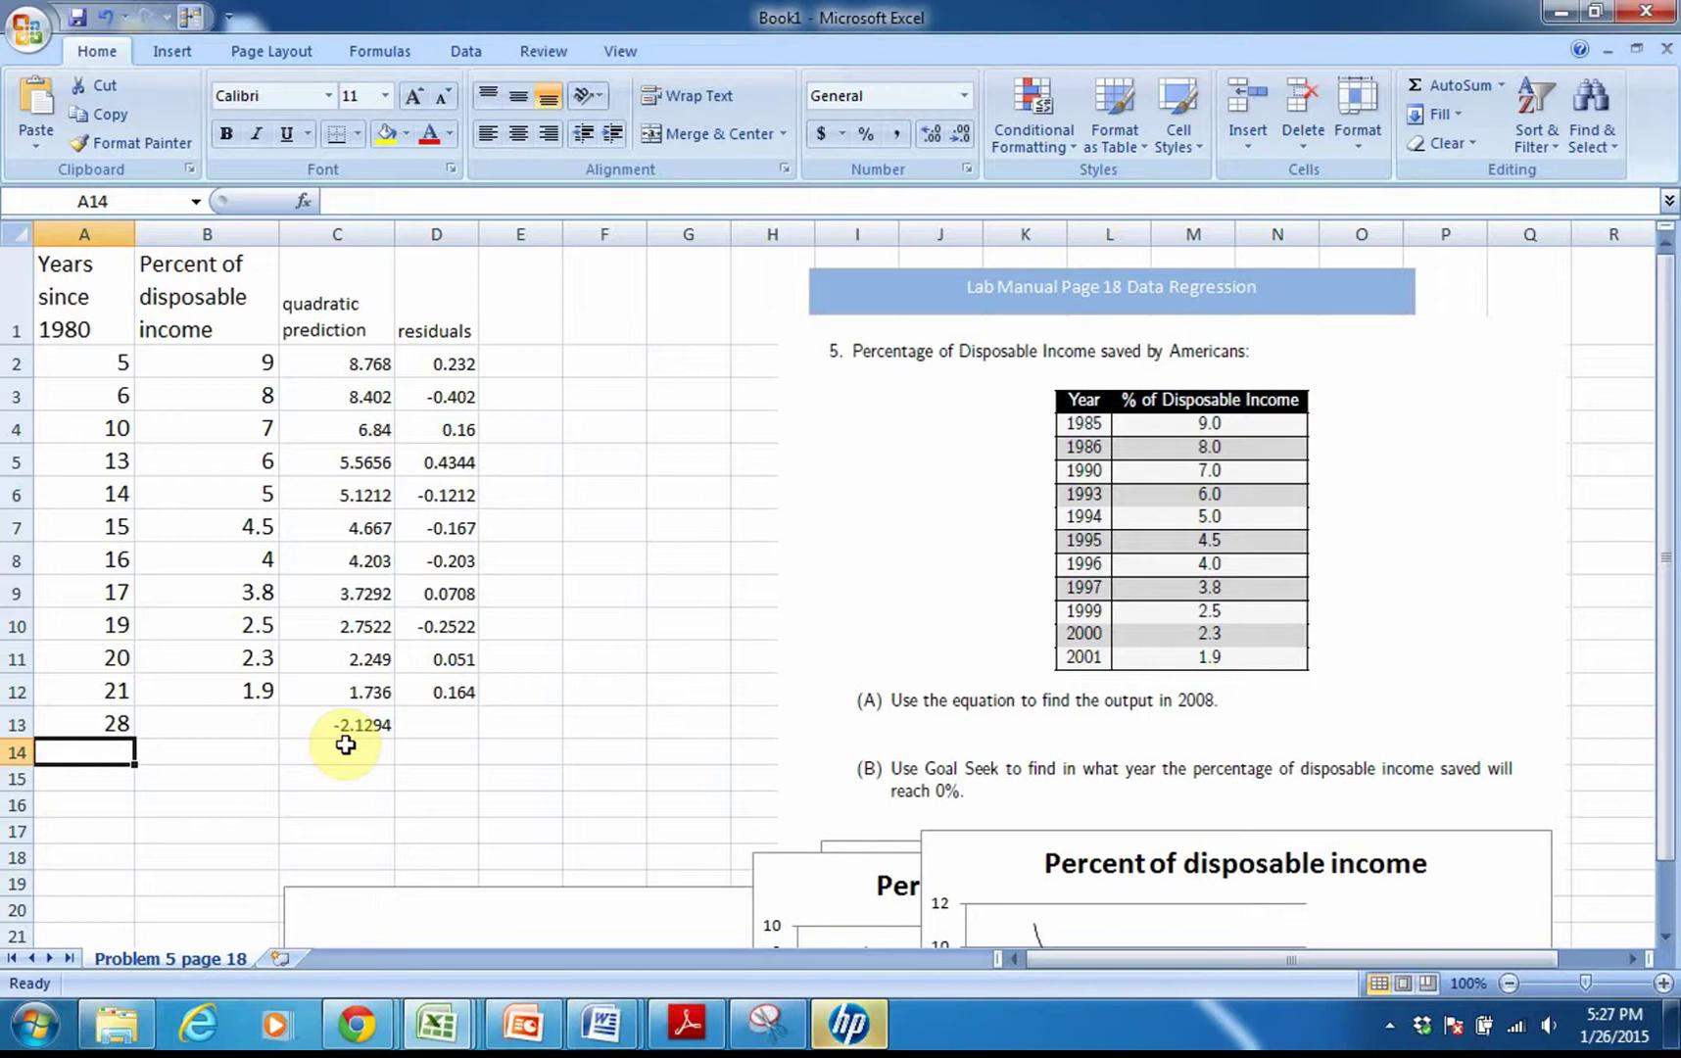
- Run Goal Seek to set the quadratic prediction in C12 to 0 by changing A12, and accept the solution
{"action": "left_click", "coordinate": [359, 693]}
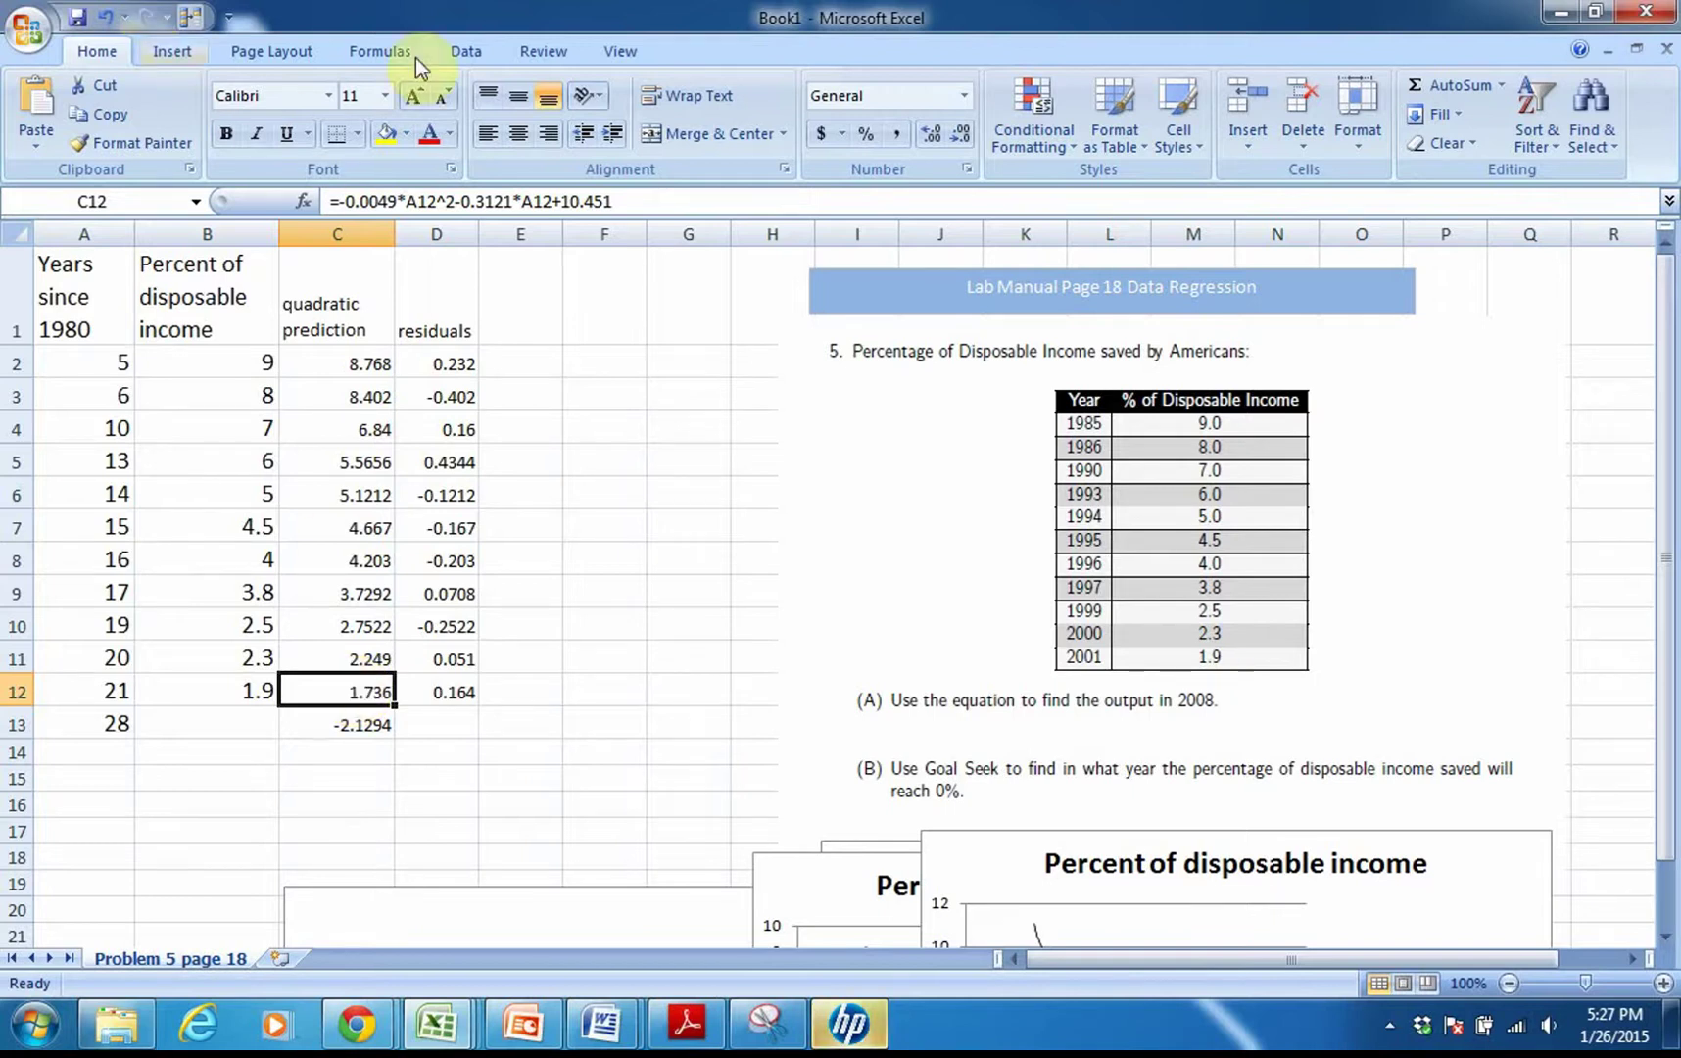
{"action": "left_click", "coordinate": [466, 51]}
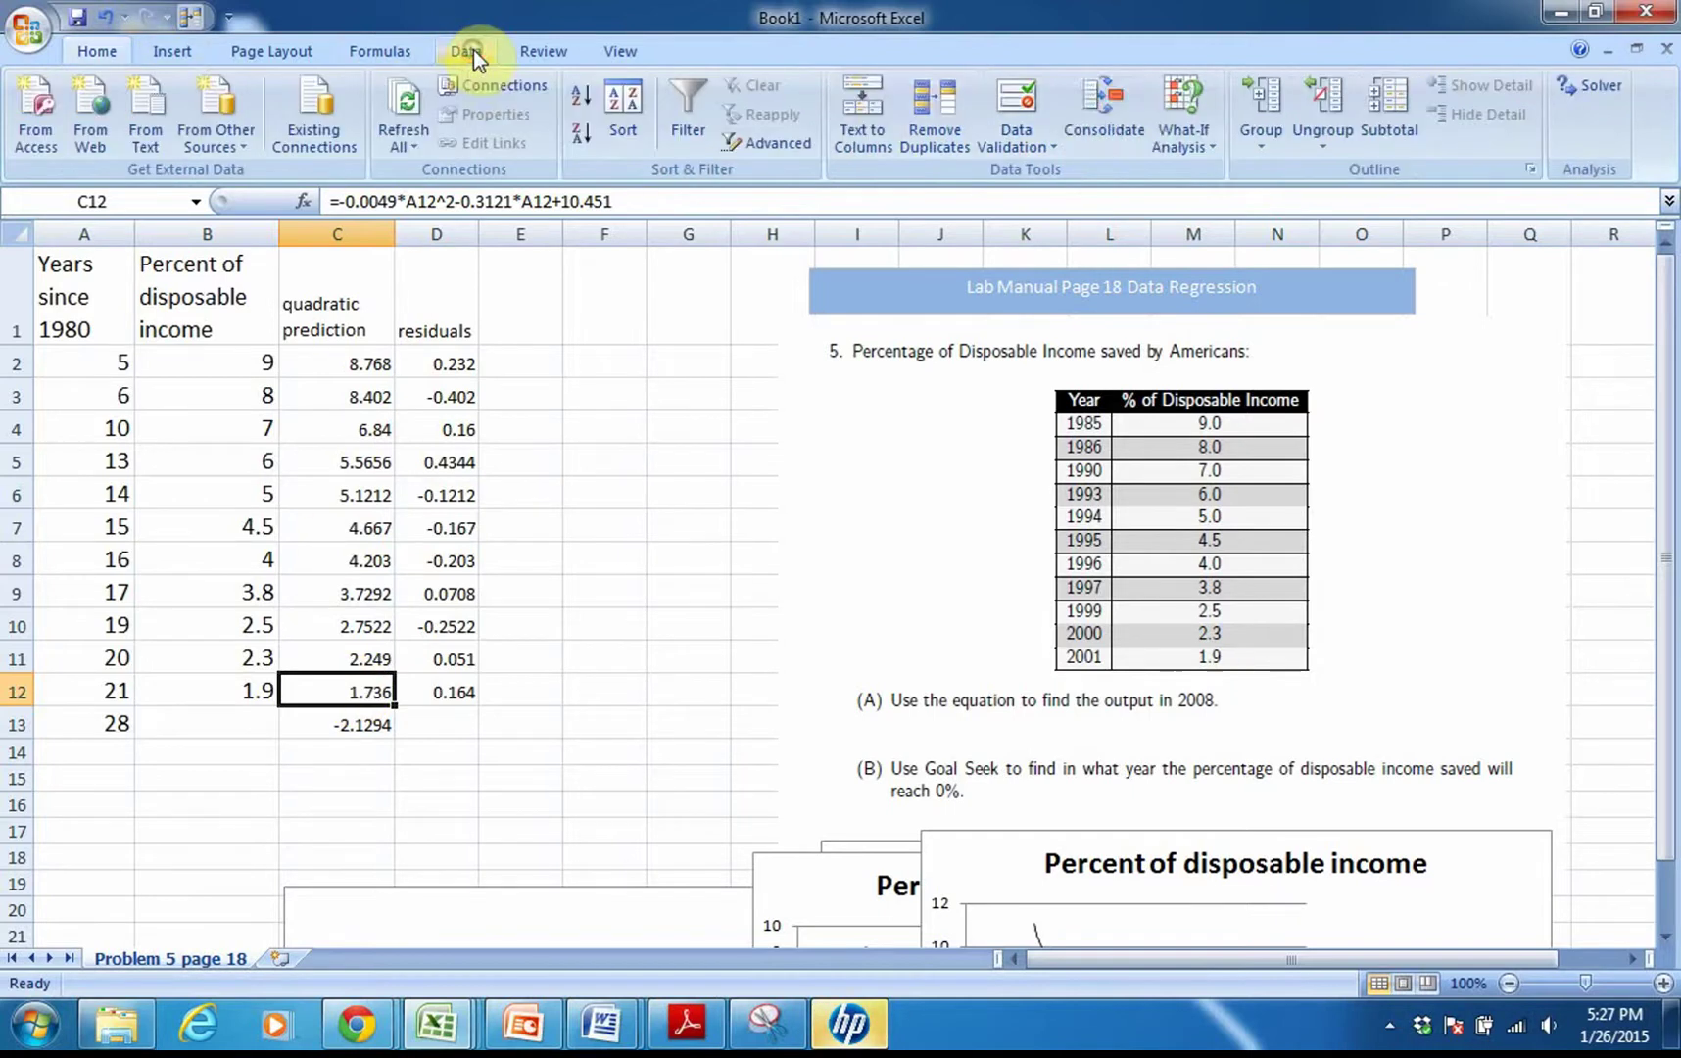
{"action": "left_click", "coordinate": [1178, 135]}
{"action": "left_click", "coordinate": [1226, 204]}
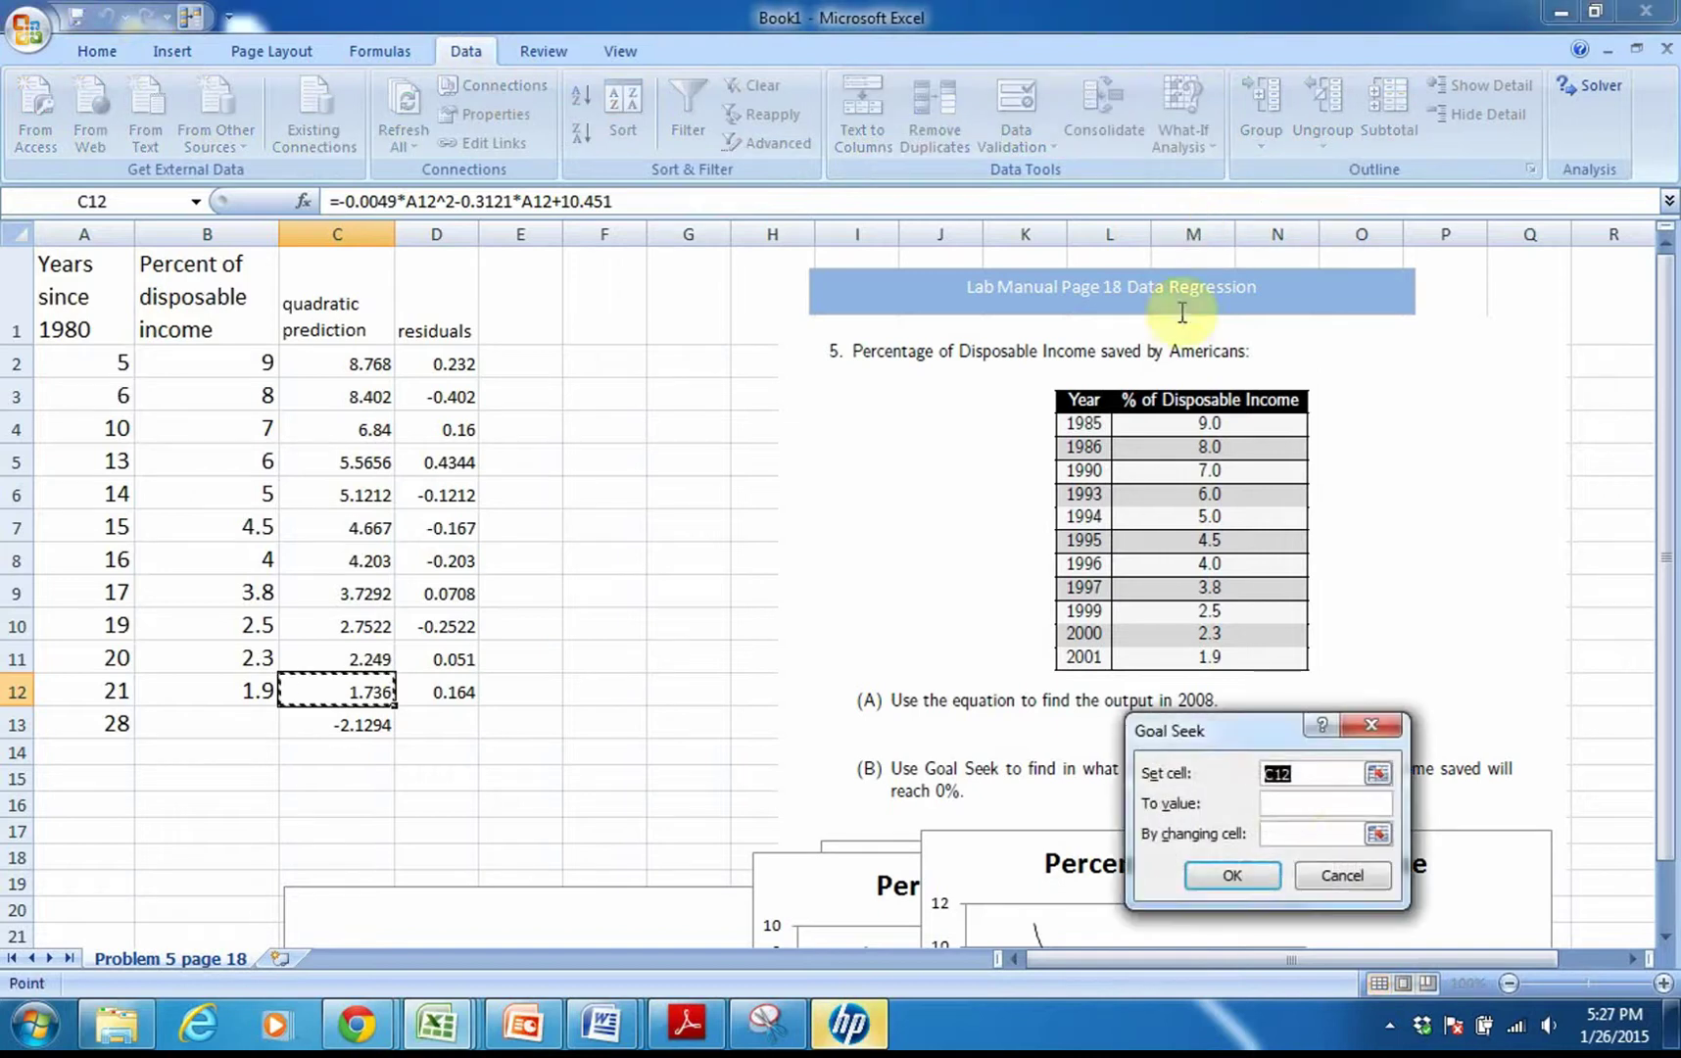
{"action": "left_click", "coordinate": [1275, 801]}
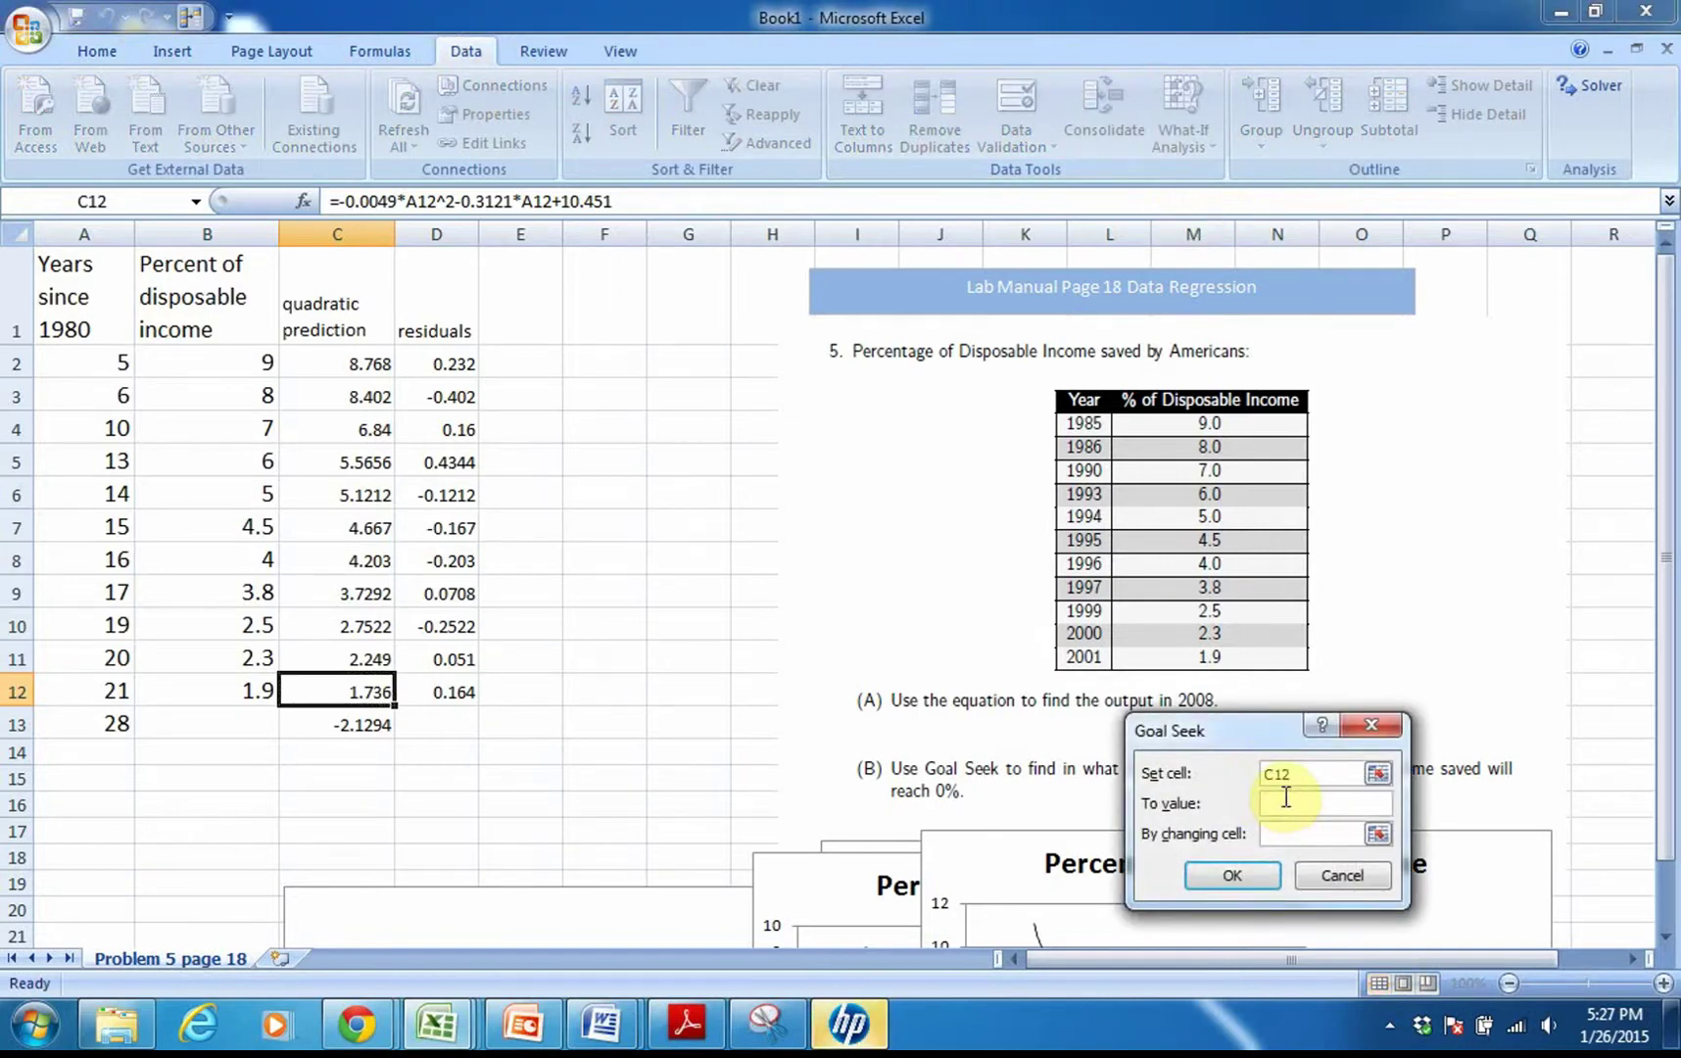
{"action": "type", "text": "0"}
{"action": "left_click", "coordinate": [1288, 833]}
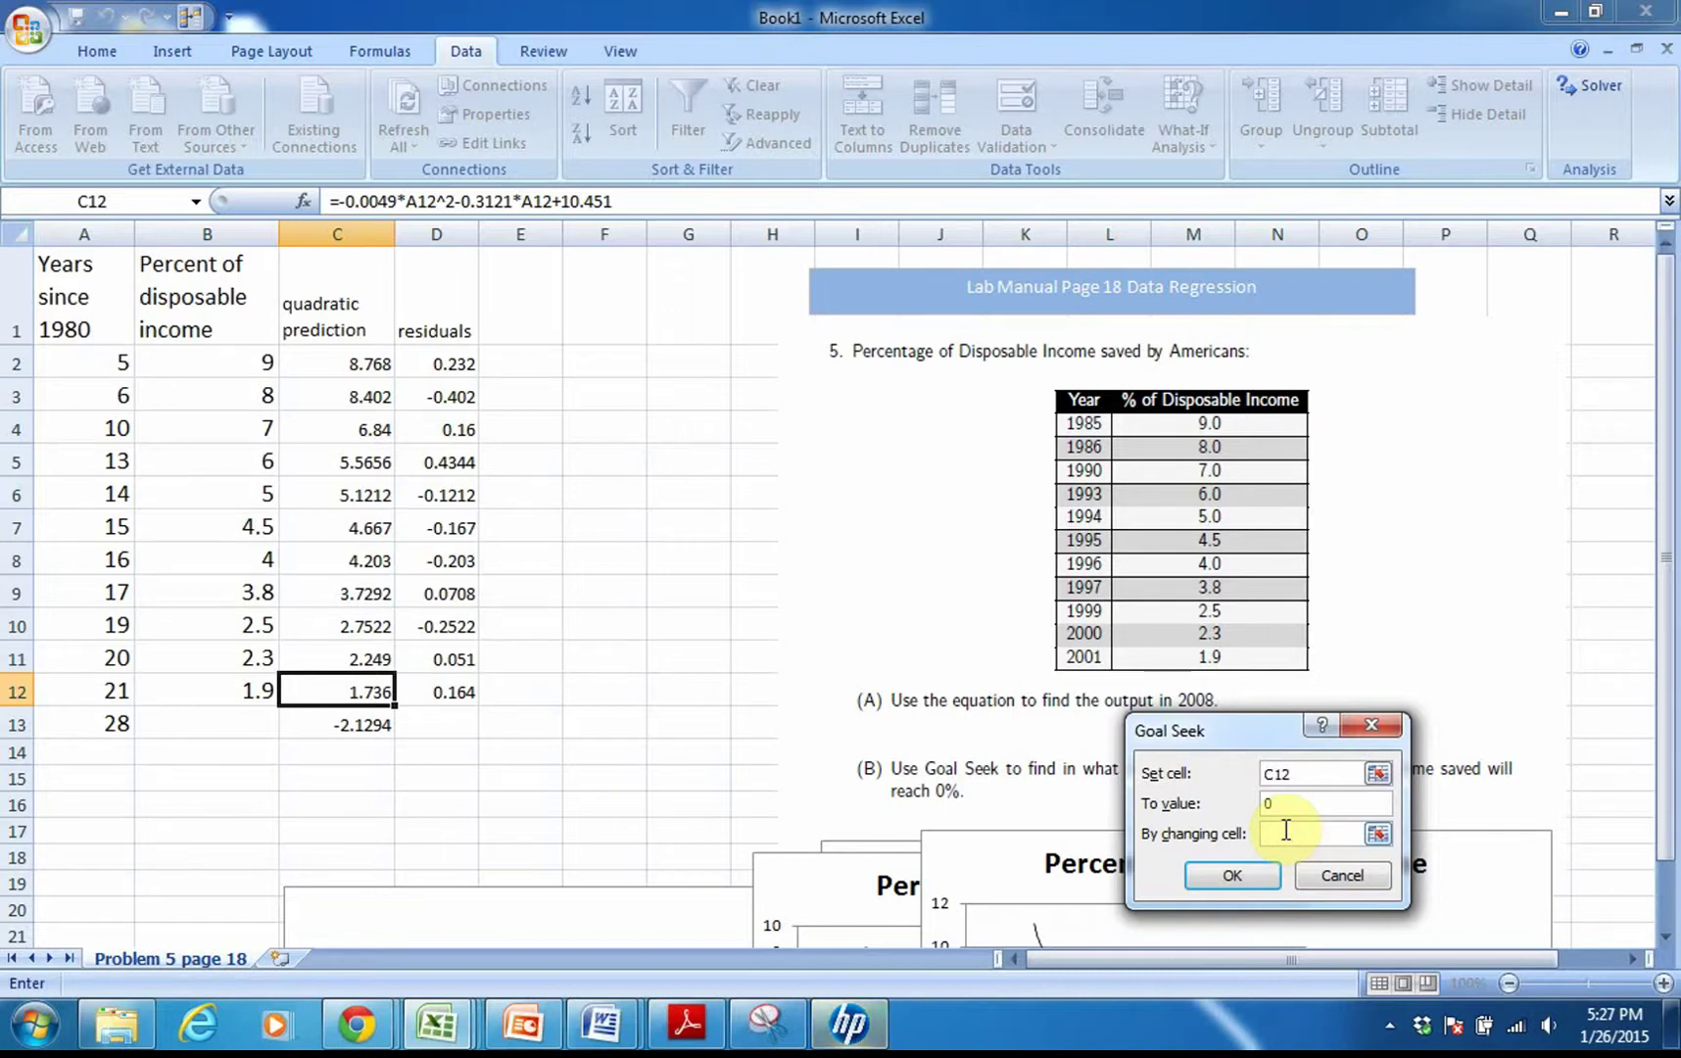
{"action": "left_click", "coordinate": [100, 692]}
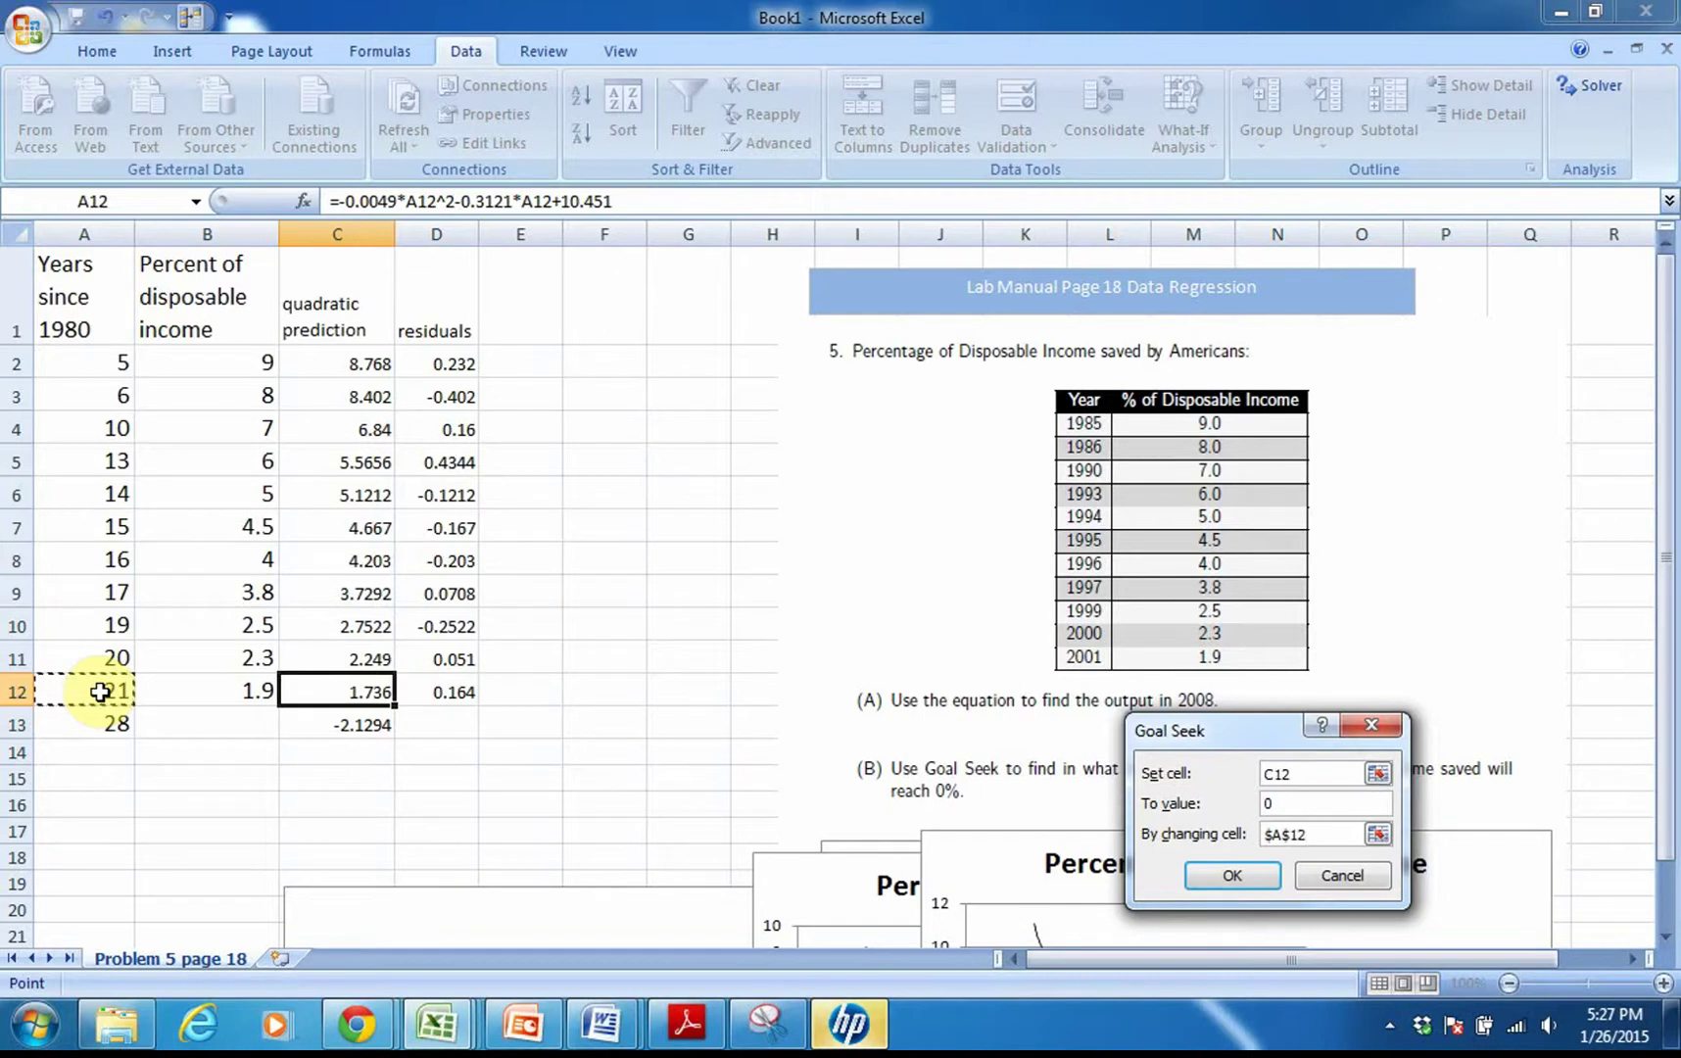
{"action": "left_click", "coordinate": [1227, 867]}
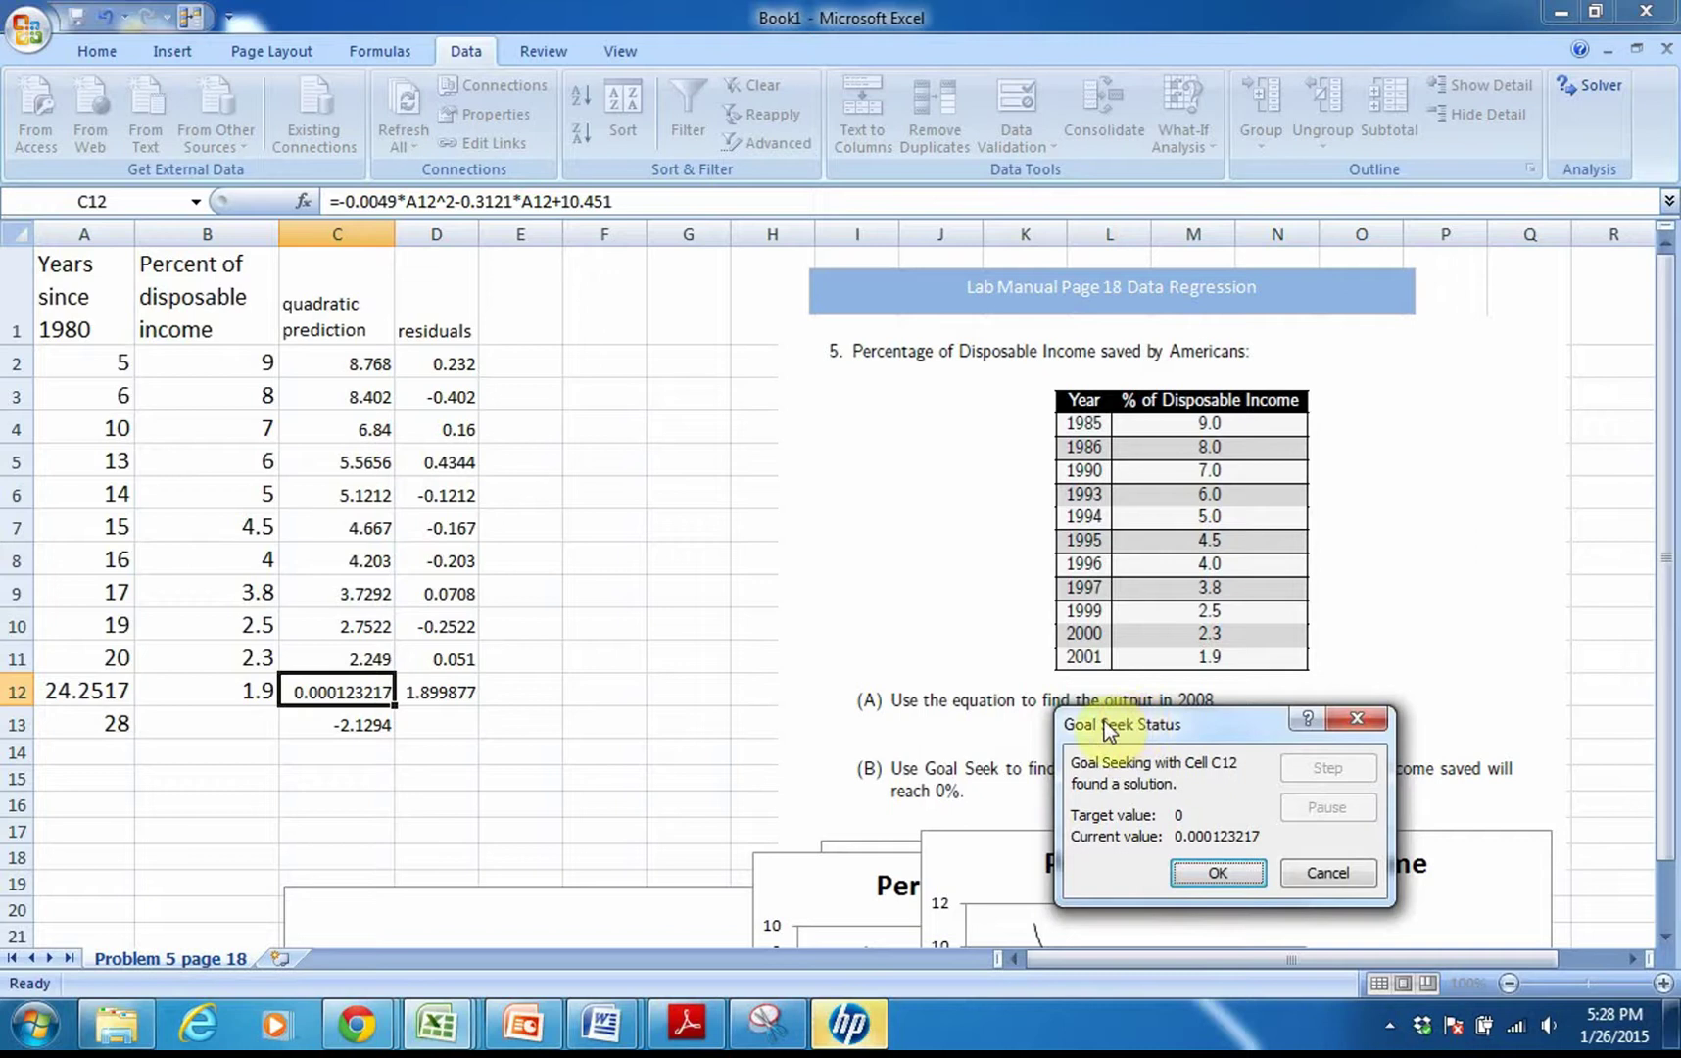
{"action": "left_click_drag", "start_coordinate": [1104, 722], "coordinate": [592, 447]}
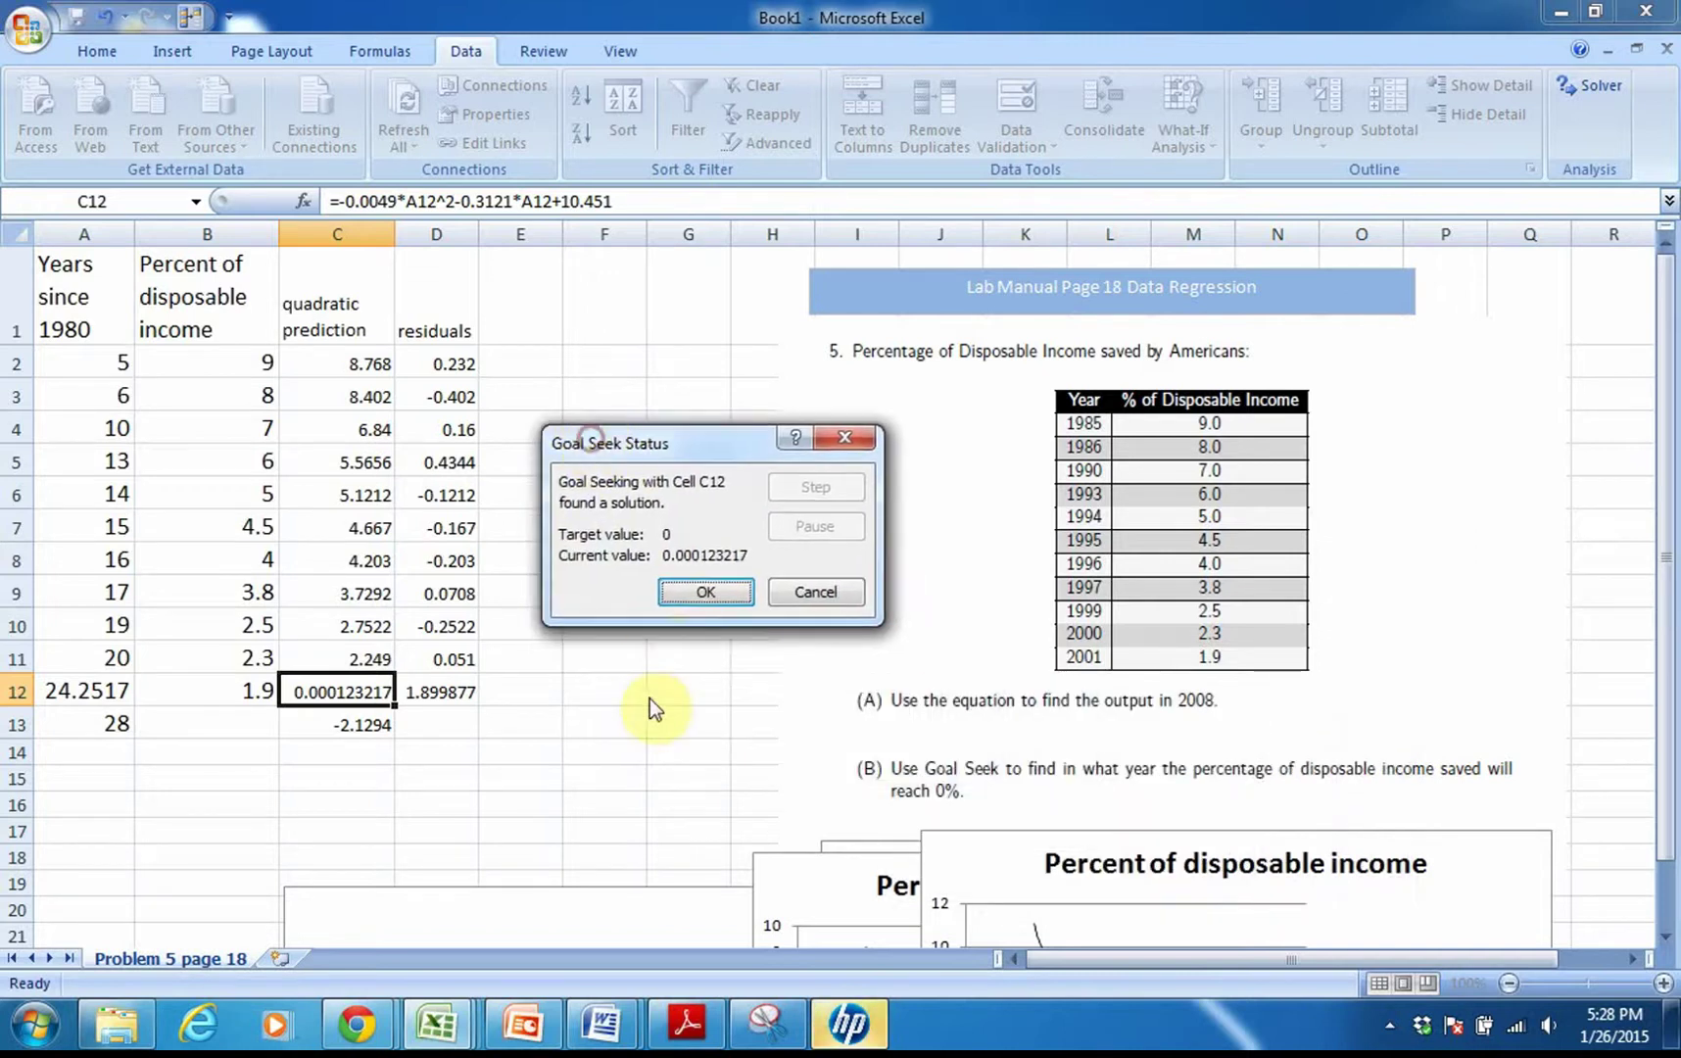
{"action": "left_click", "coordinate": [683, 597]}
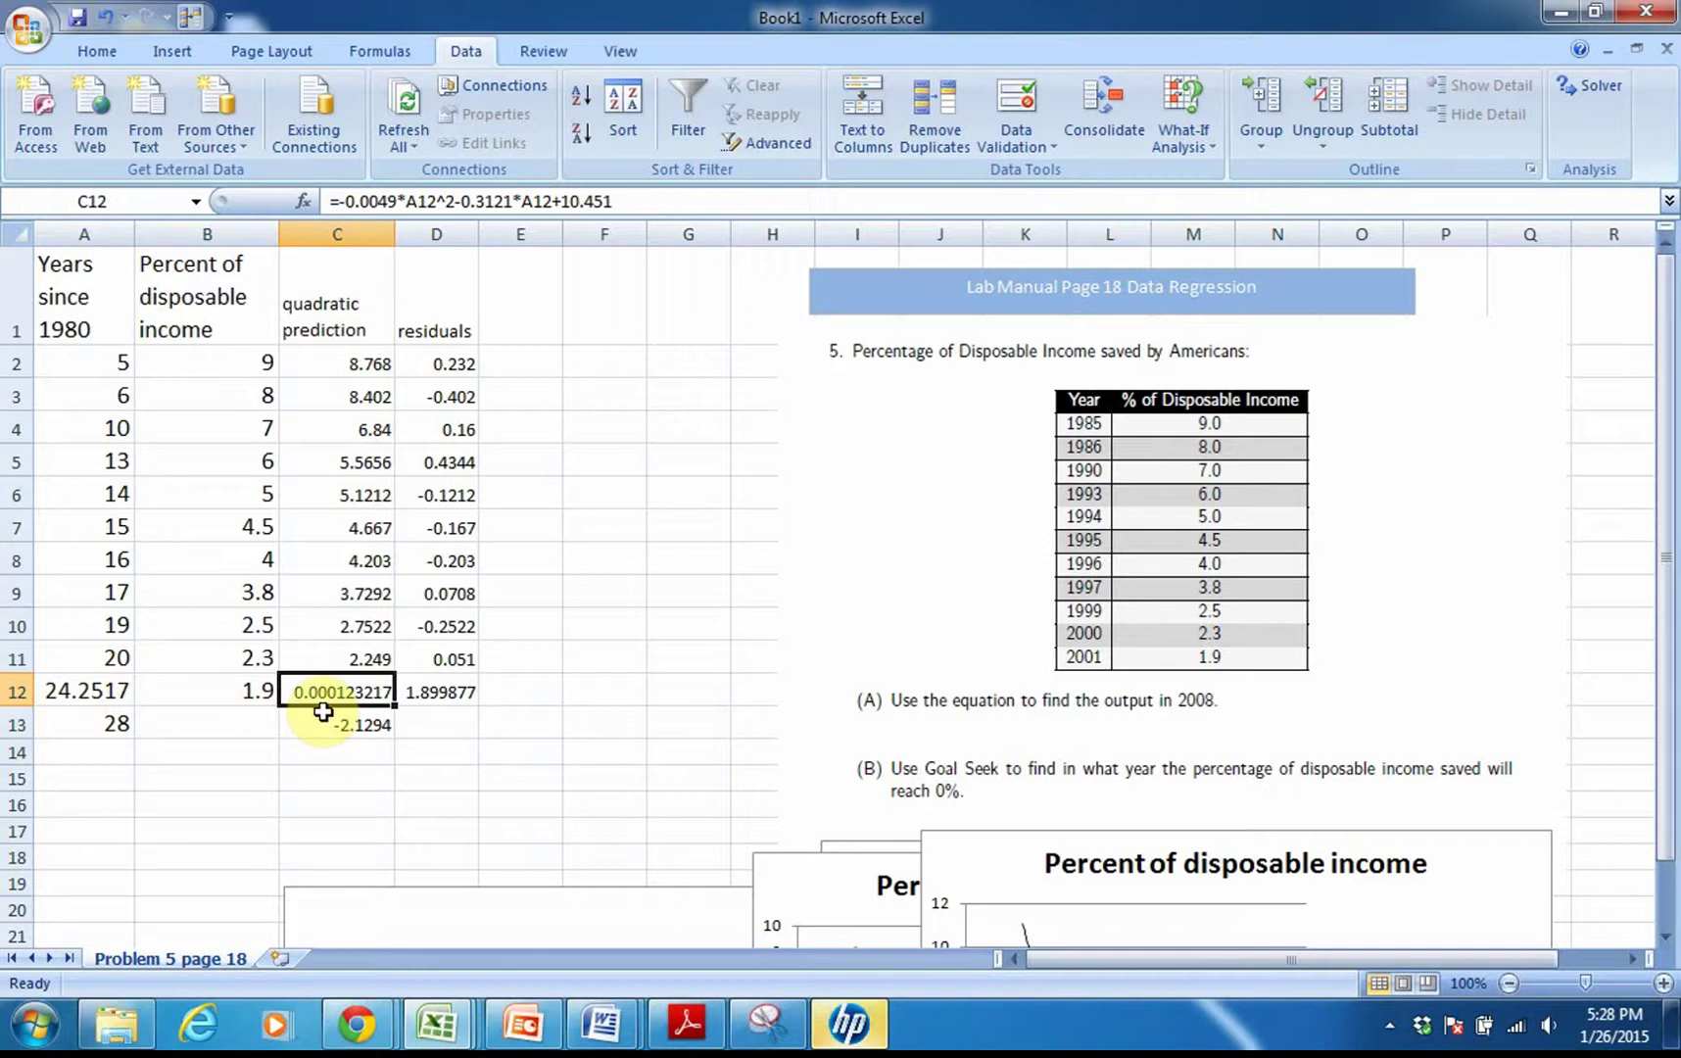
- Enter the header "Linear" in E1
{"action": "left_click", "coordinate": [532, 319]}
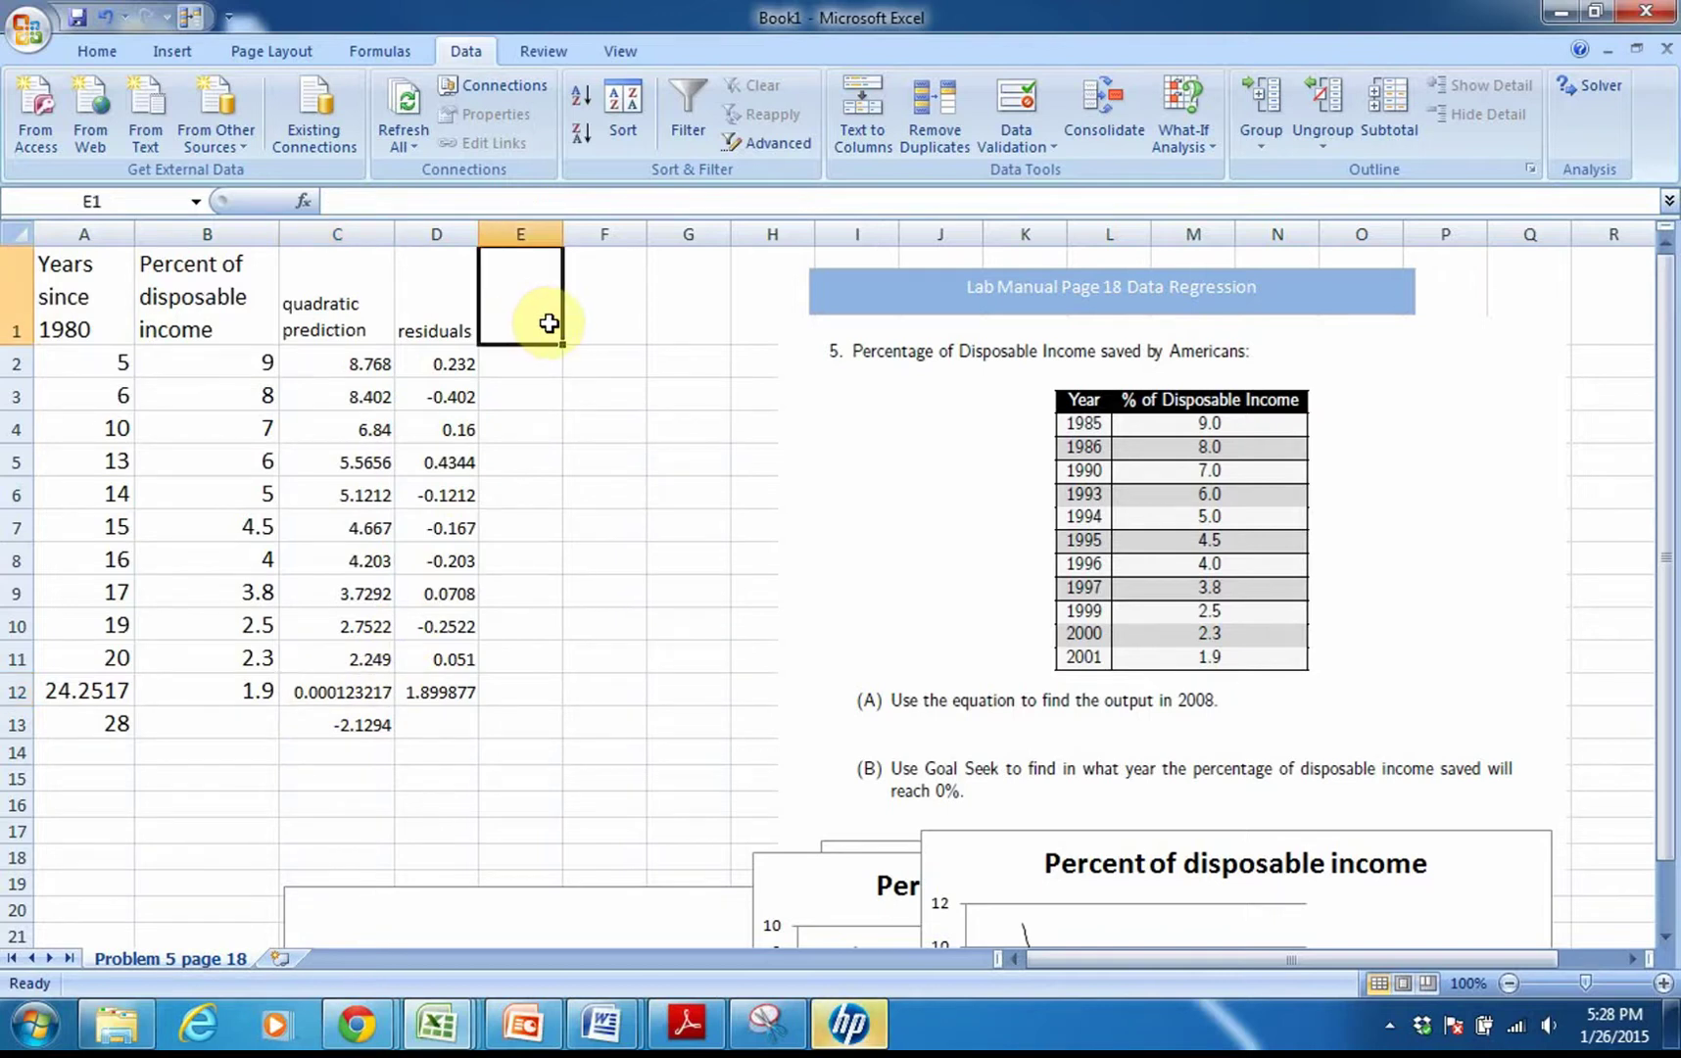
{"action": "type", "text": "Linear"}
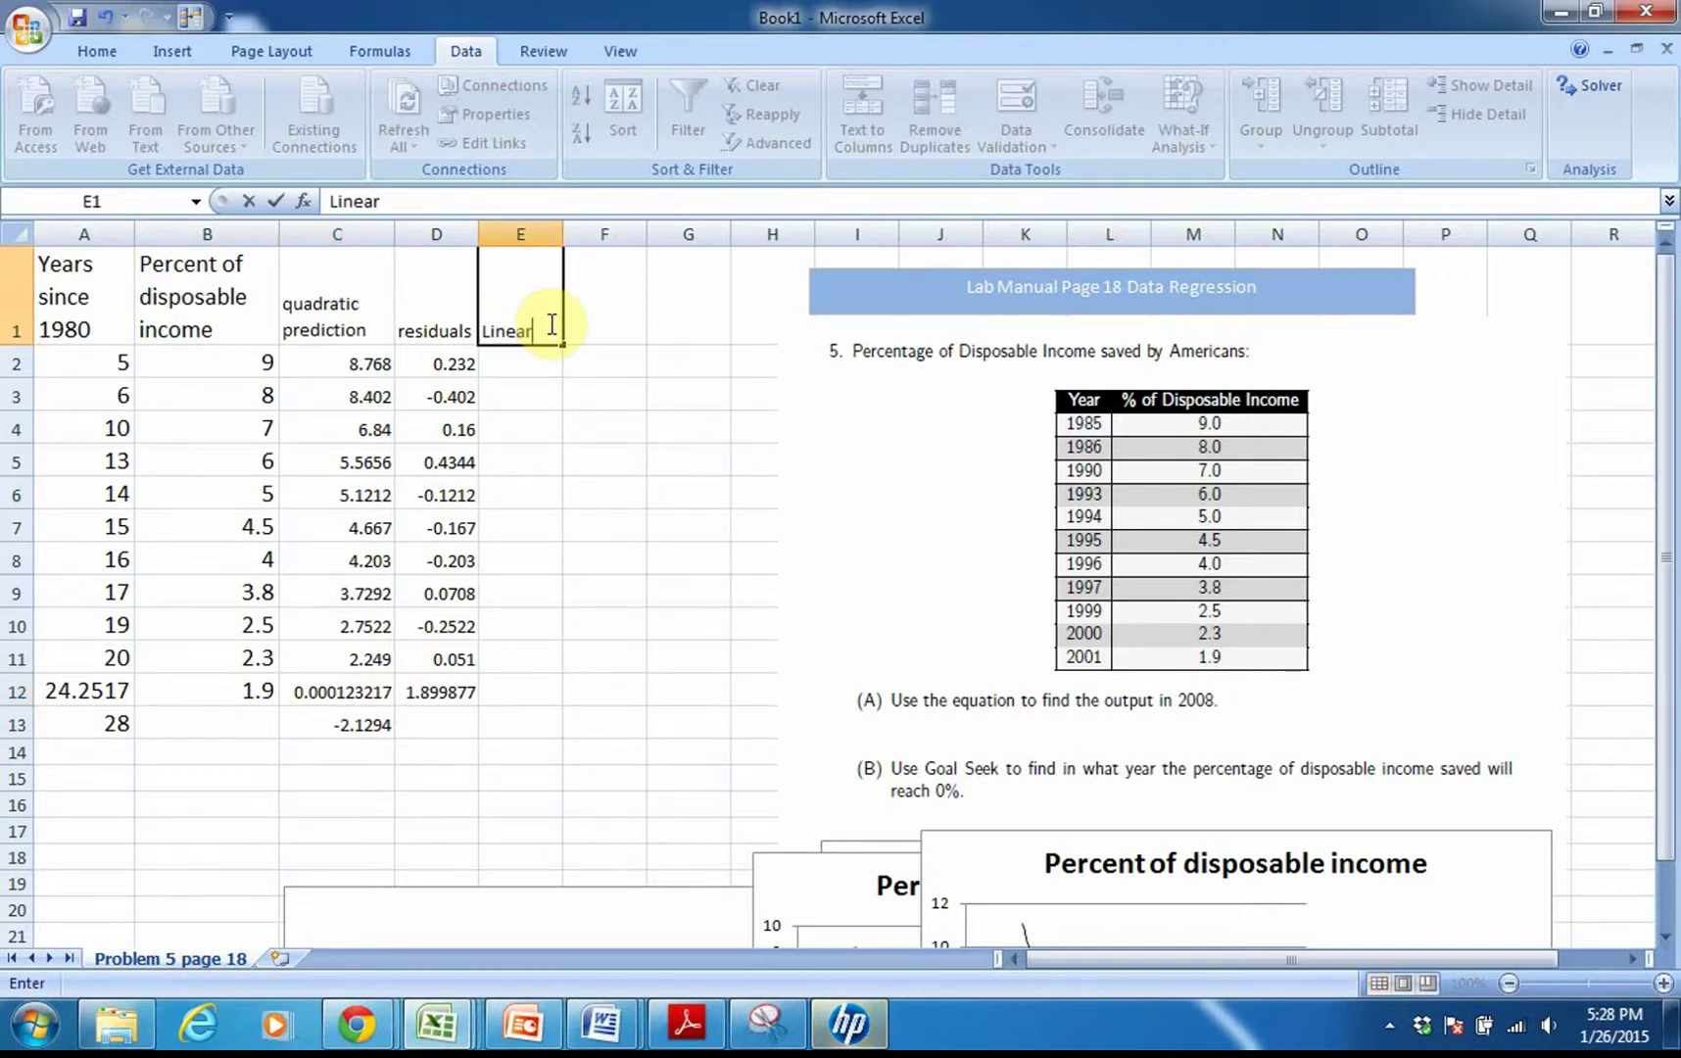
{"action": "key", "text": "Return"}
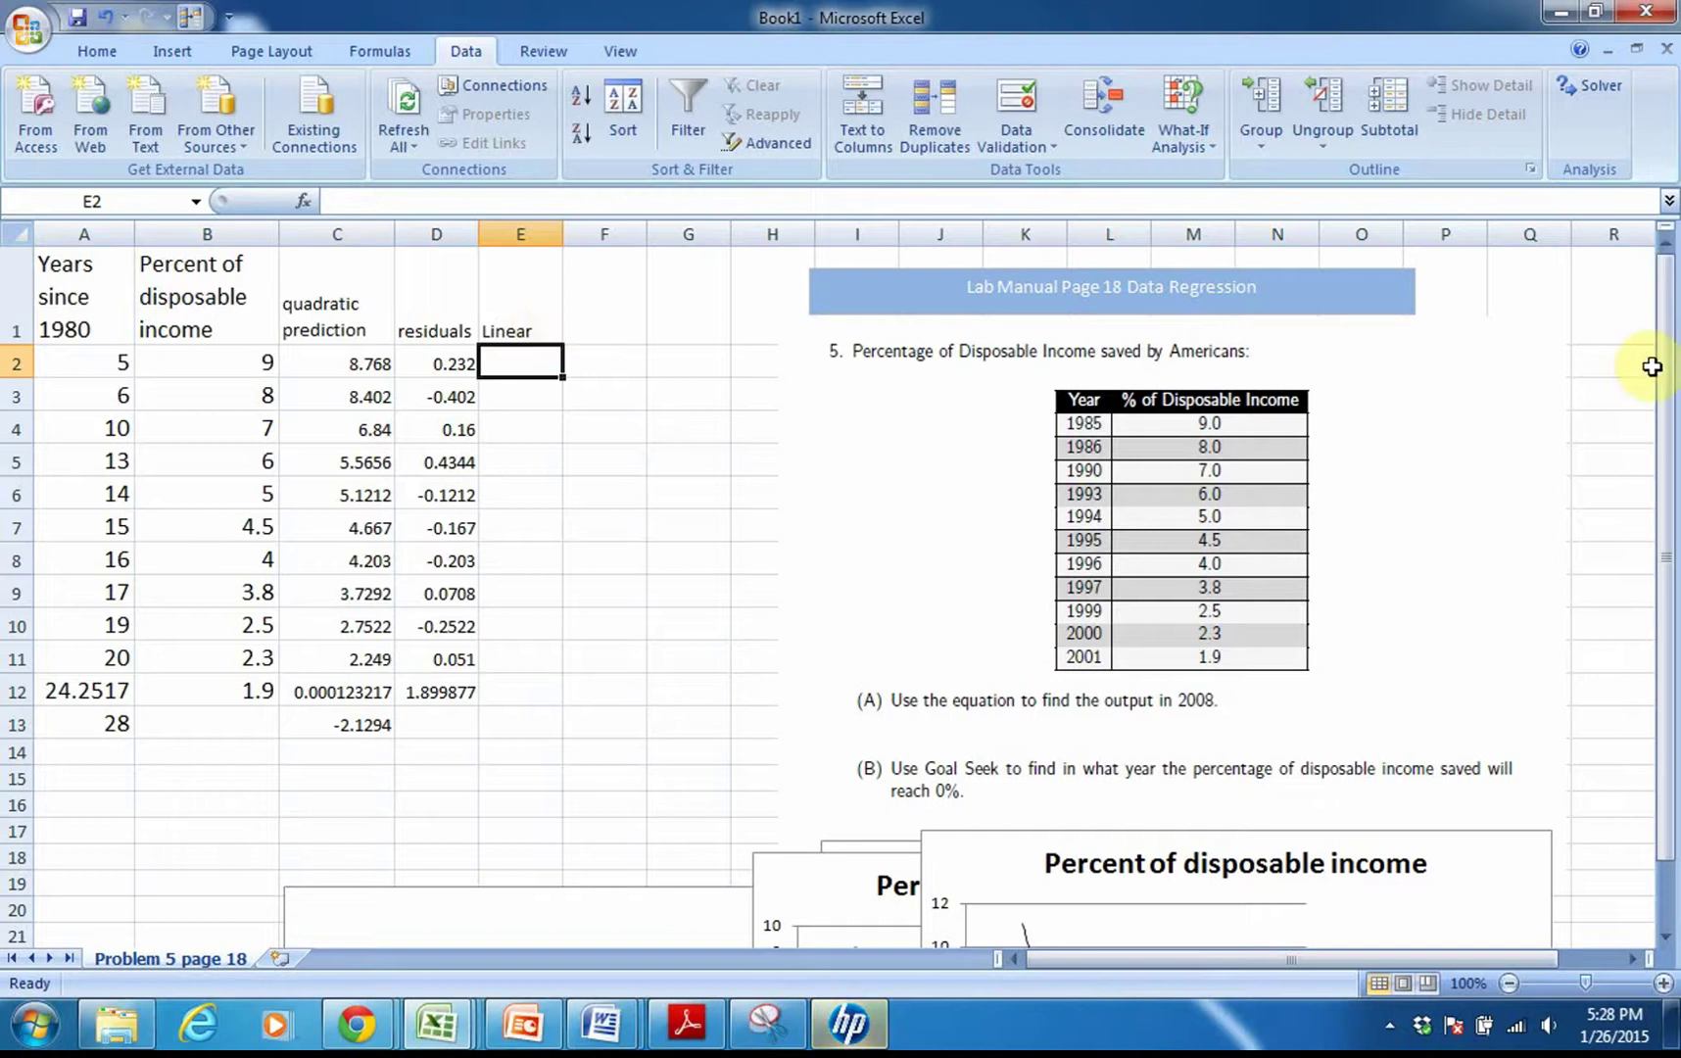
- Move the chart with the linear trendline up beside the data columns so its equation can be read
{"action": "left_click_drag", "start_coordinate": [1664, 378], "coordinate": [1640, 477]}
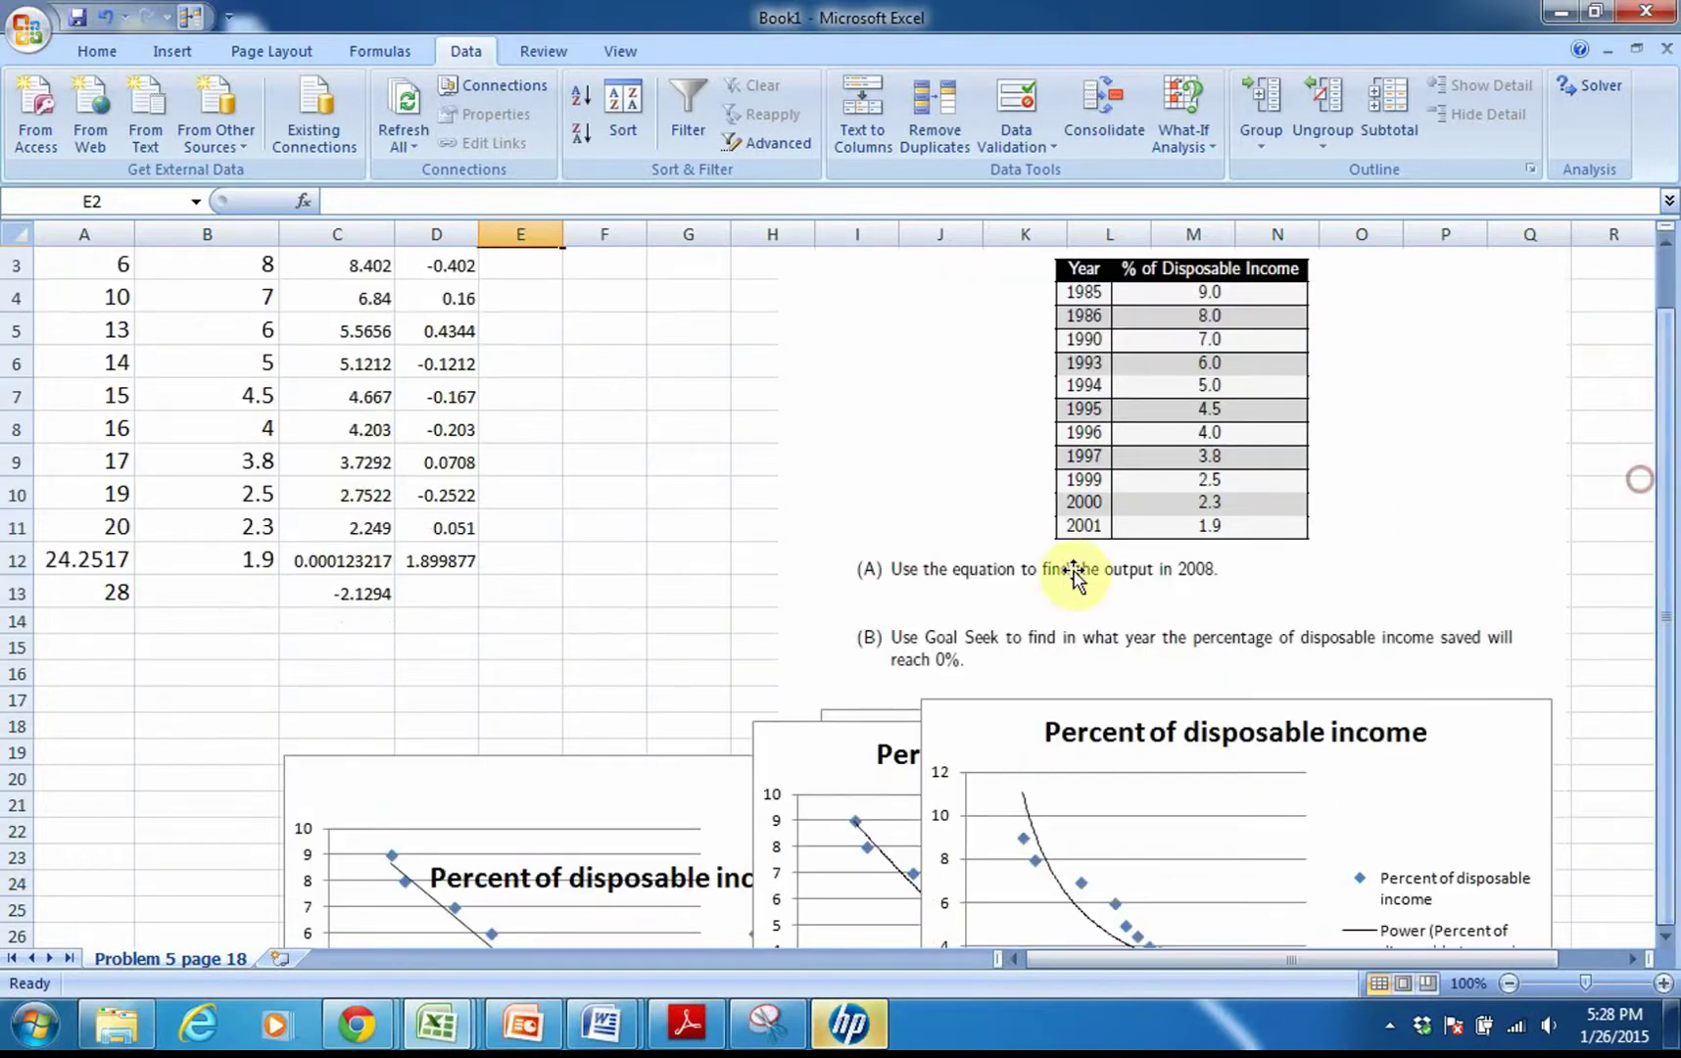
{"action": "left_click_drag", "start_coordinate": [590, 760], "coordinate": [925, 298]}
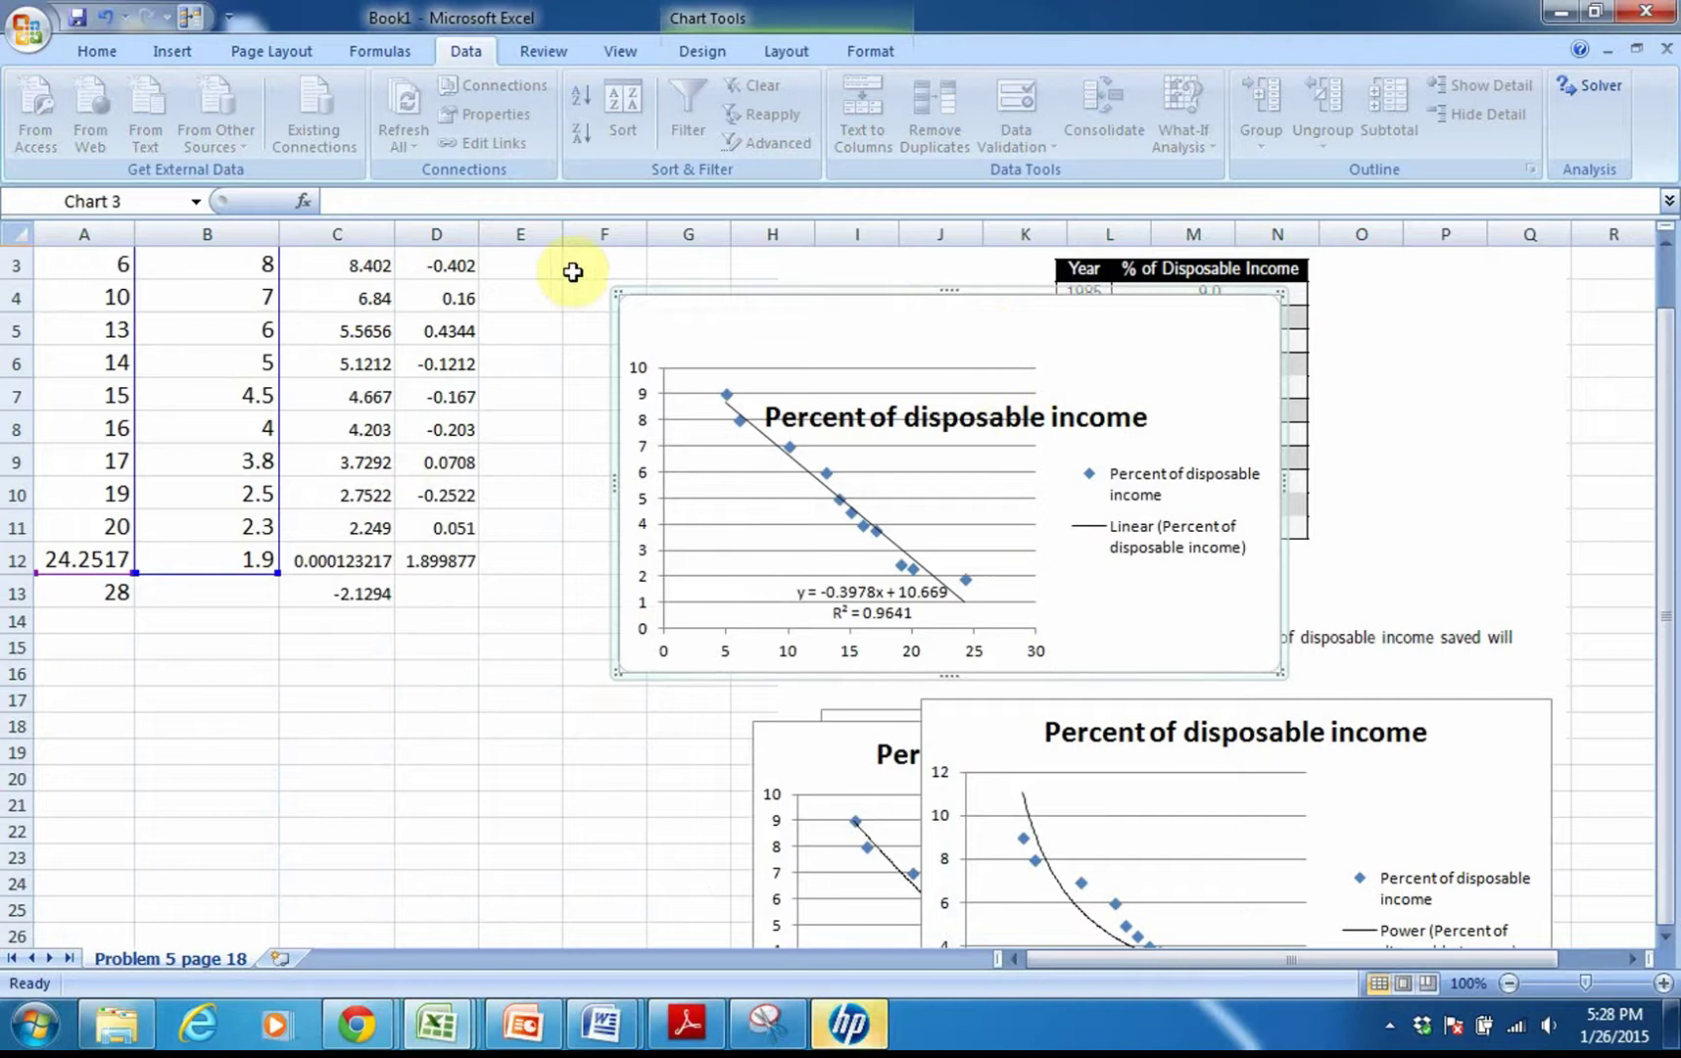
{"action": "left_click_drag", "start_coordinate": [1654, 490], "coordinate": [1640, 411]}
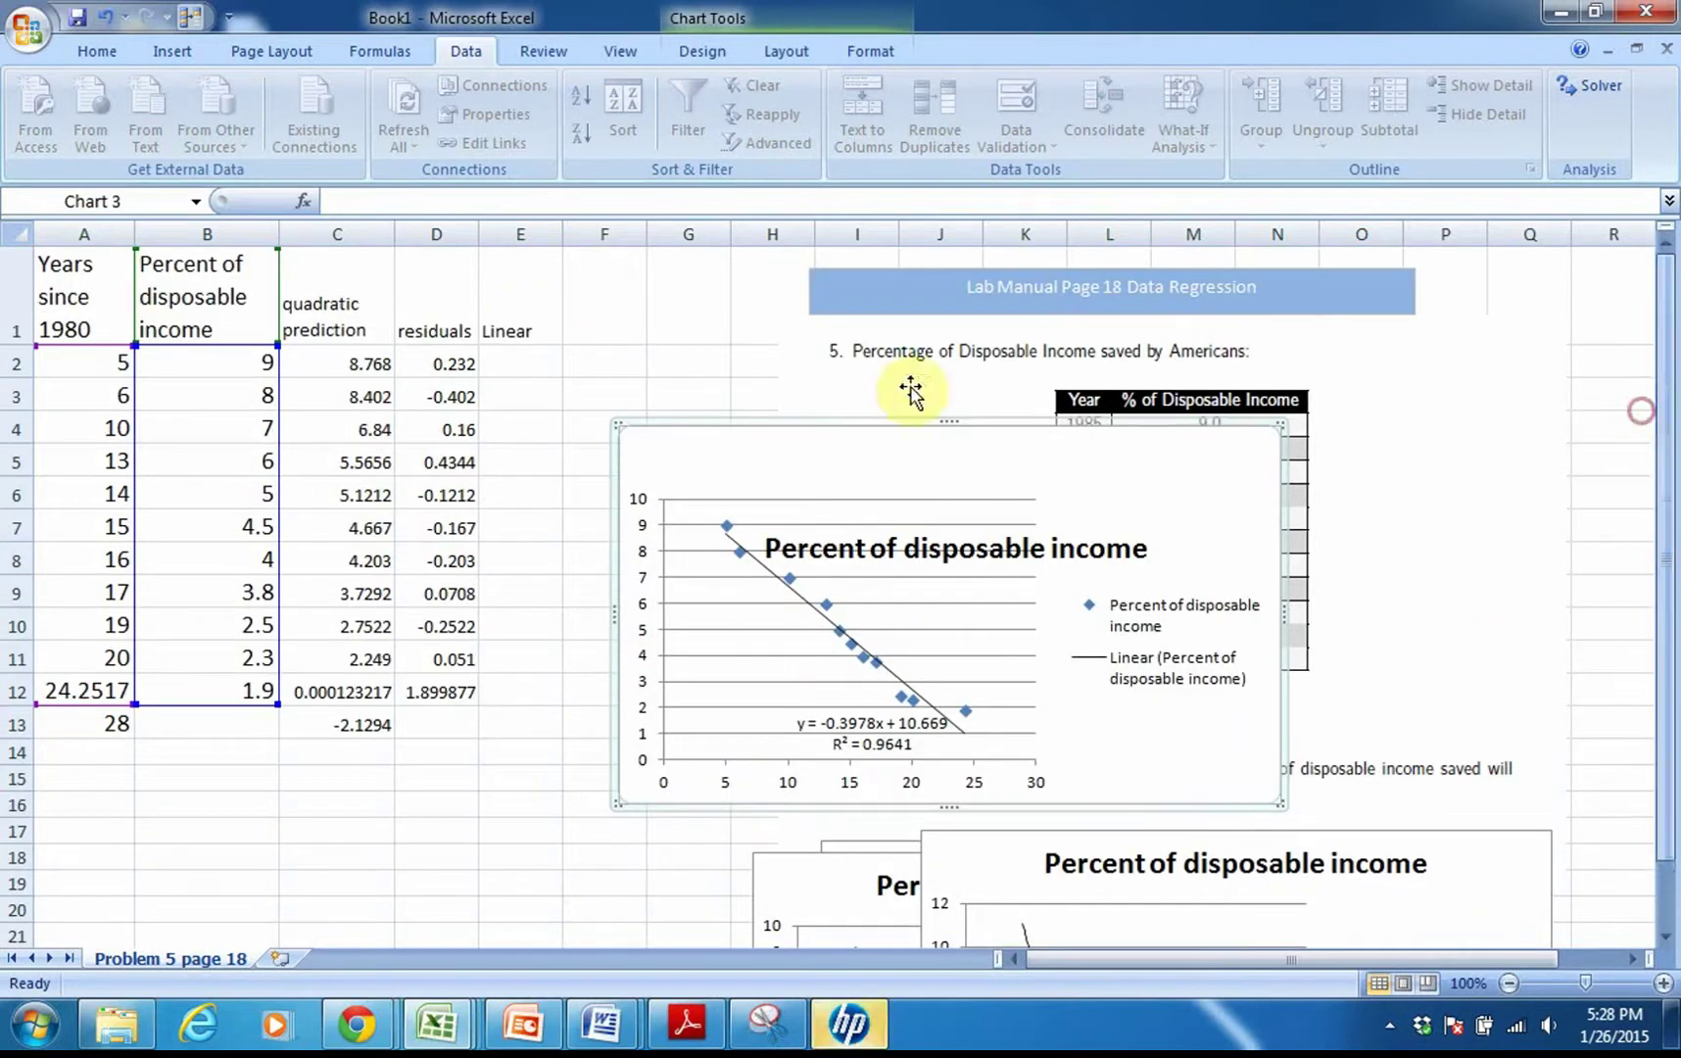
- Calculate the linear prediction in E2 with the formula =-.3978*A2+10.669
{"action": "double_click", "coordinate": [510, 362]}
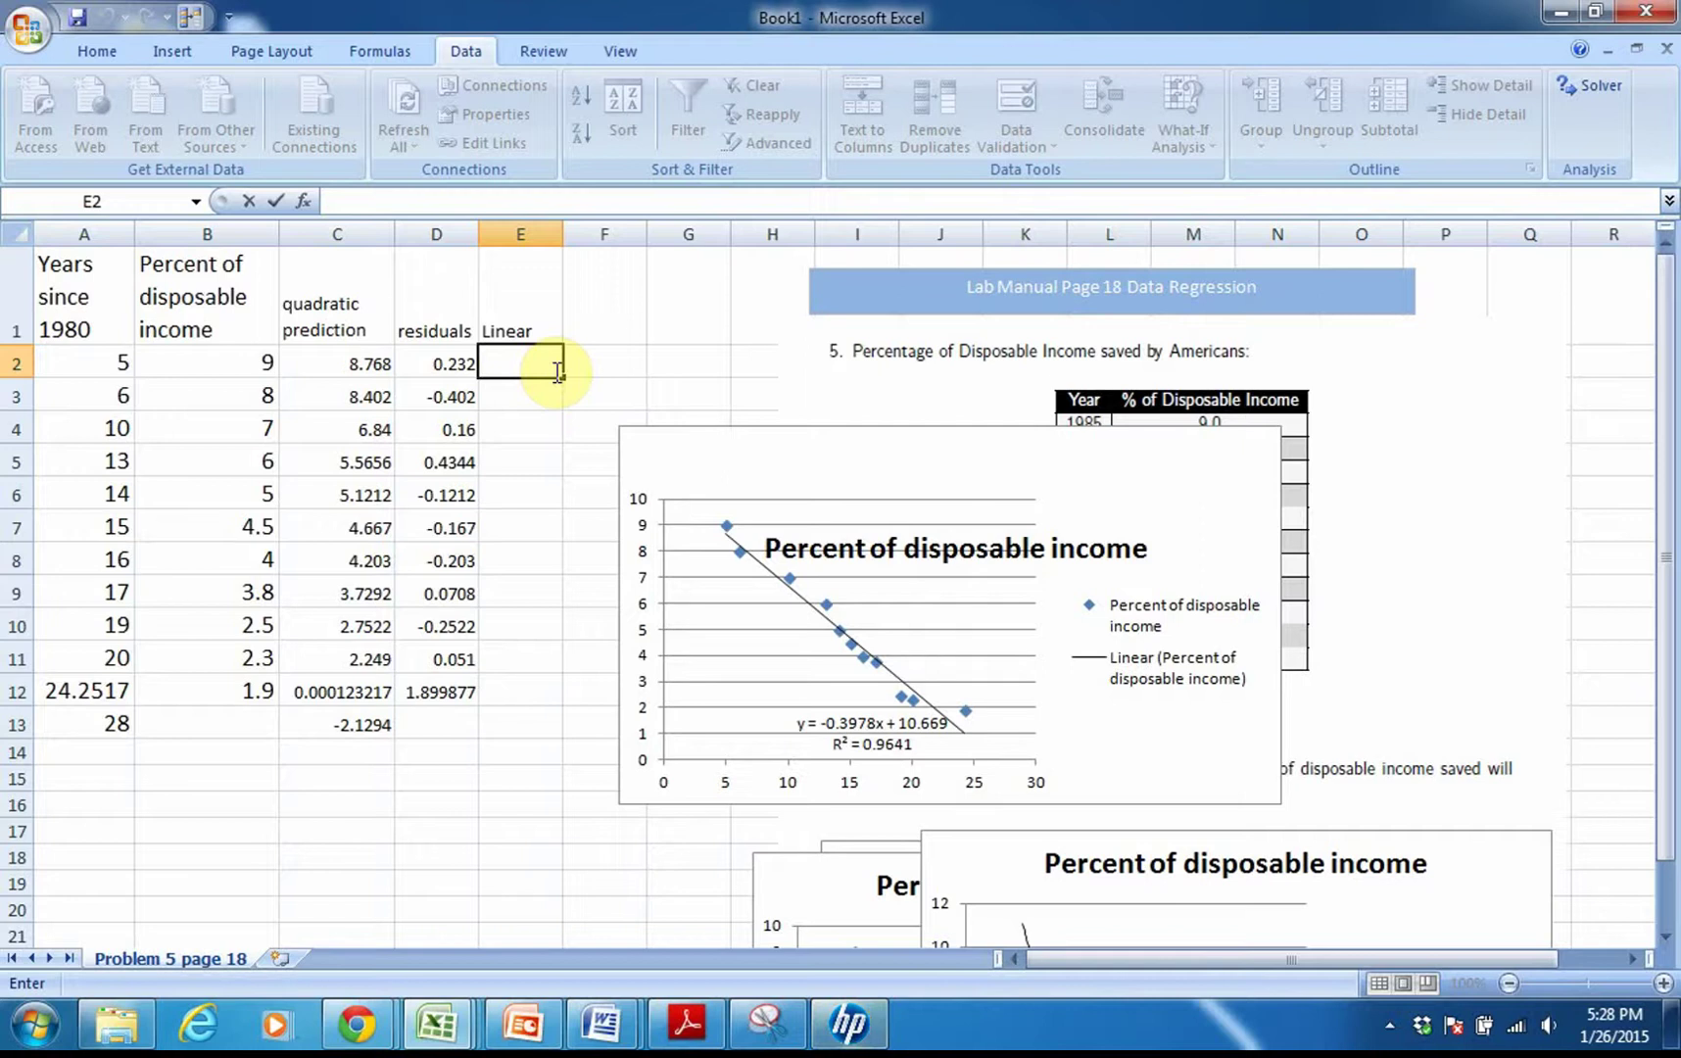
{"action": "type", "text": "=-"}
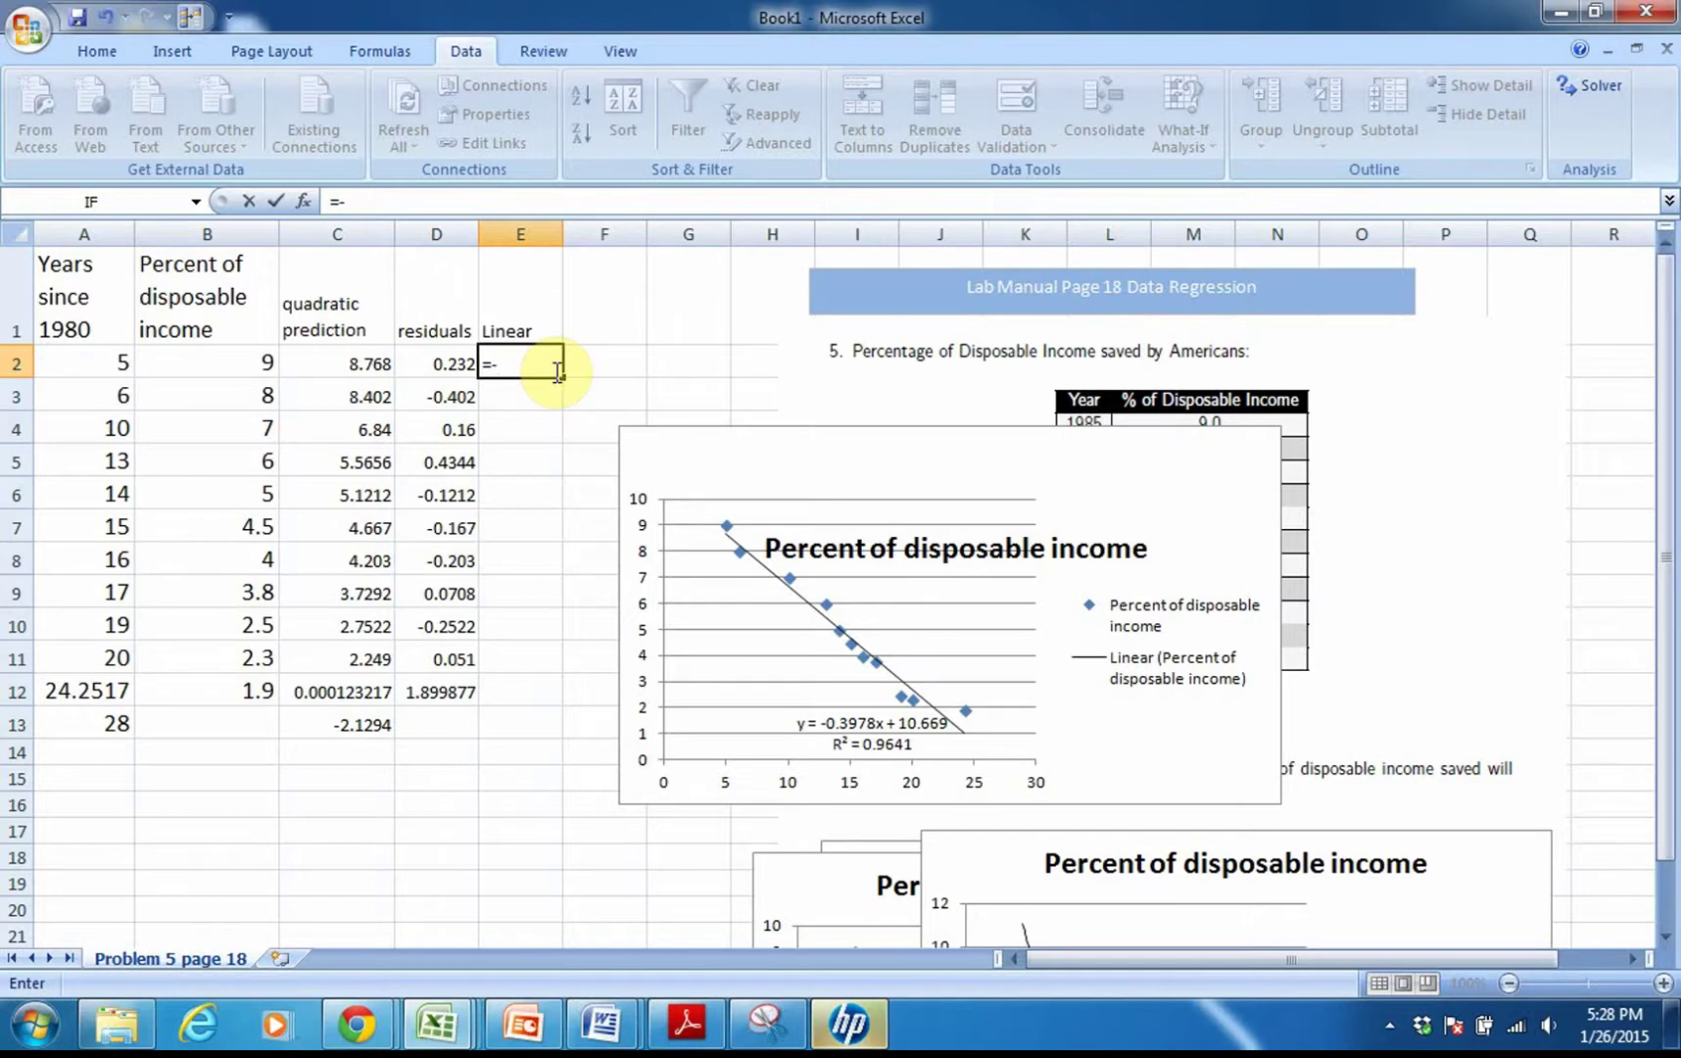
{"action": "type", "text": ".3978*"}
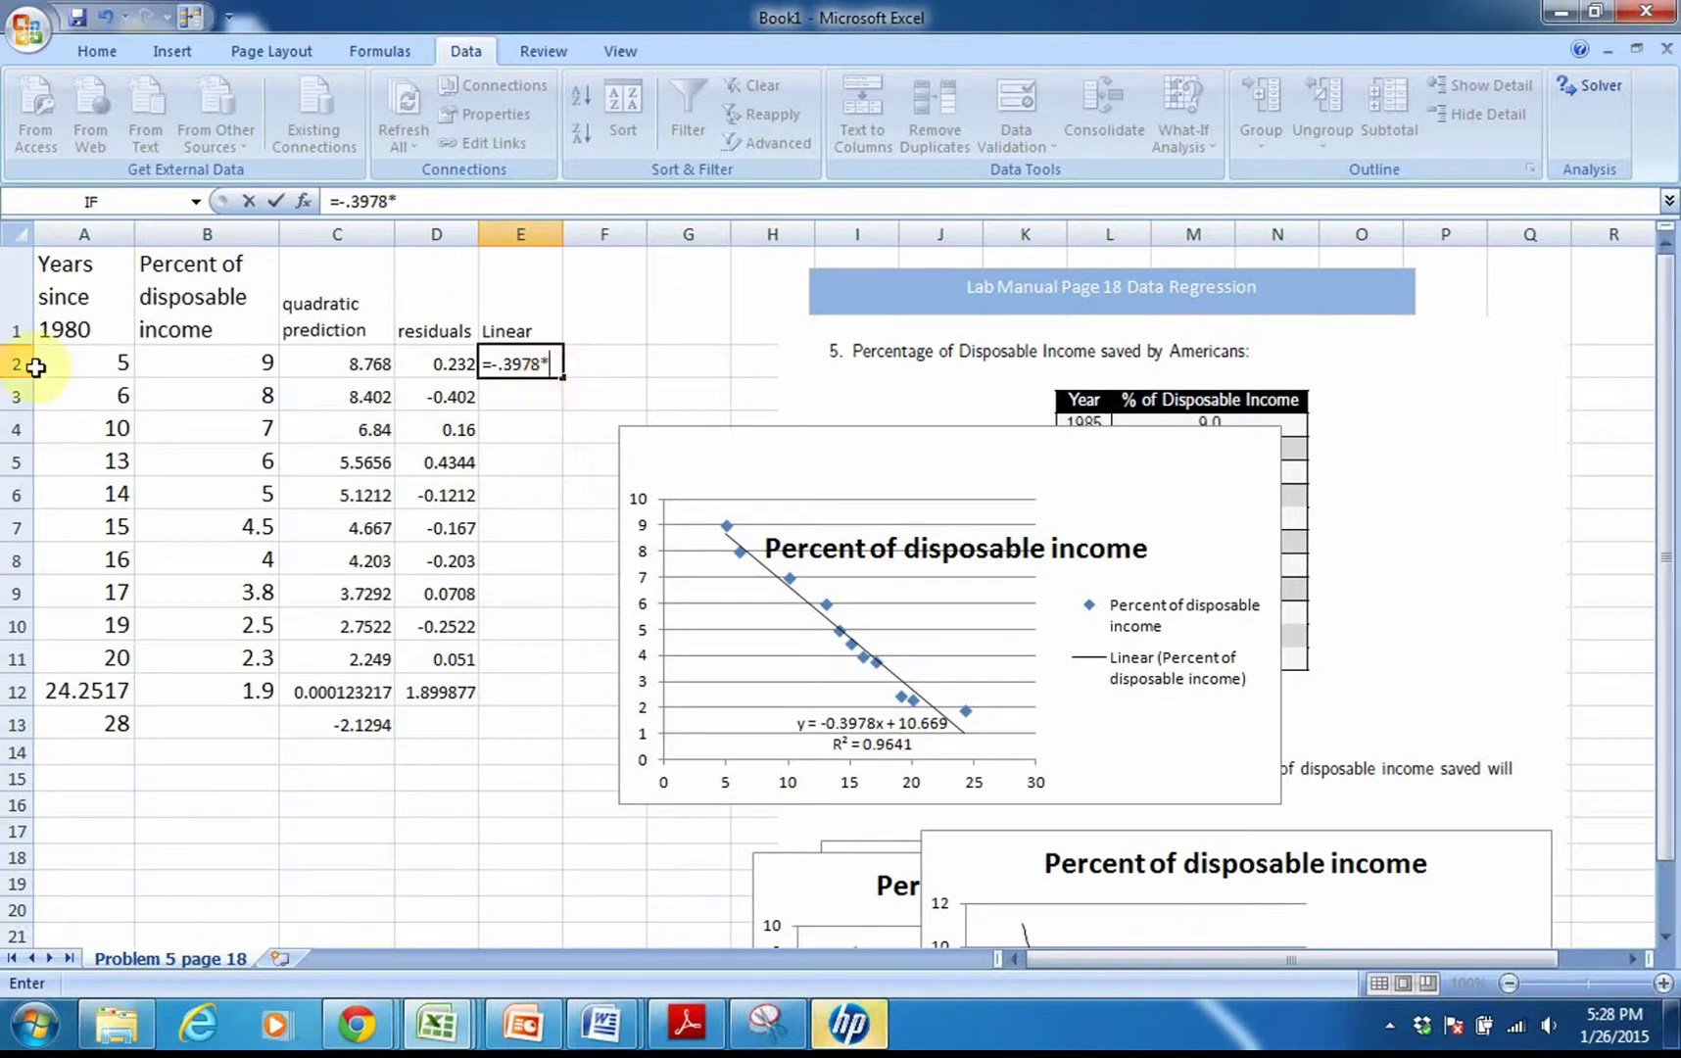
{"action": "left_click", "coordinate": [61, 359]}
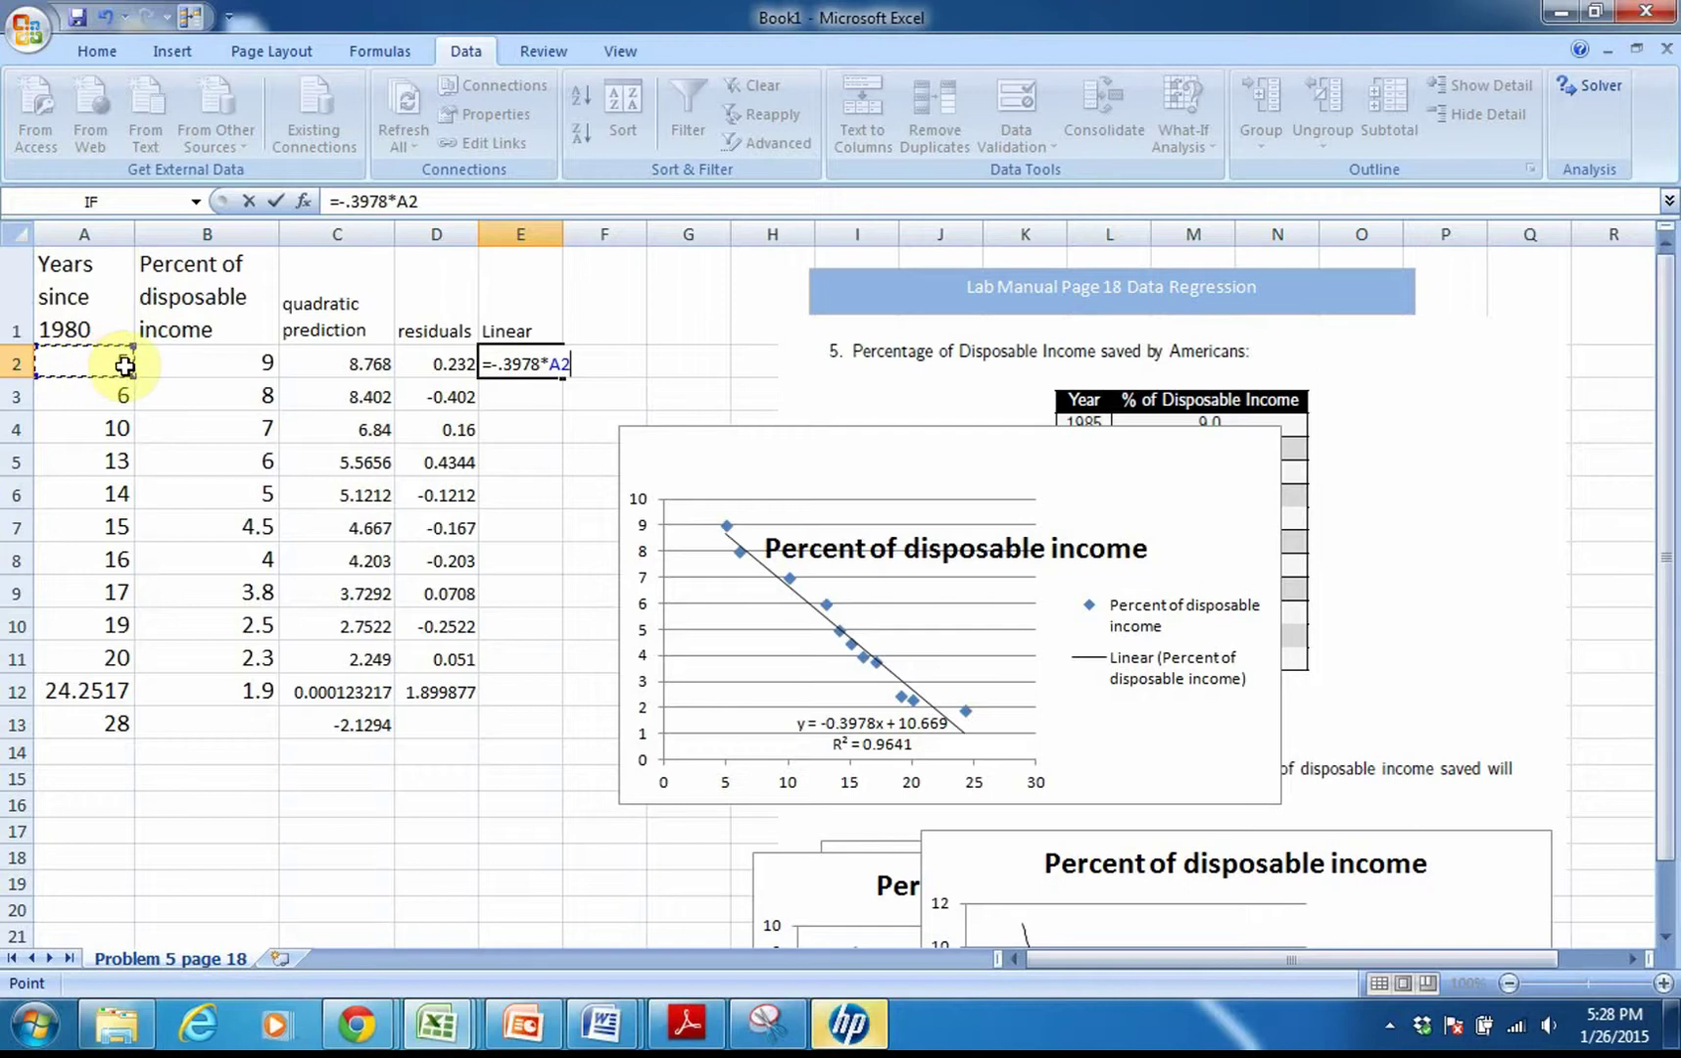
{"action": "type", "text": "+10."}
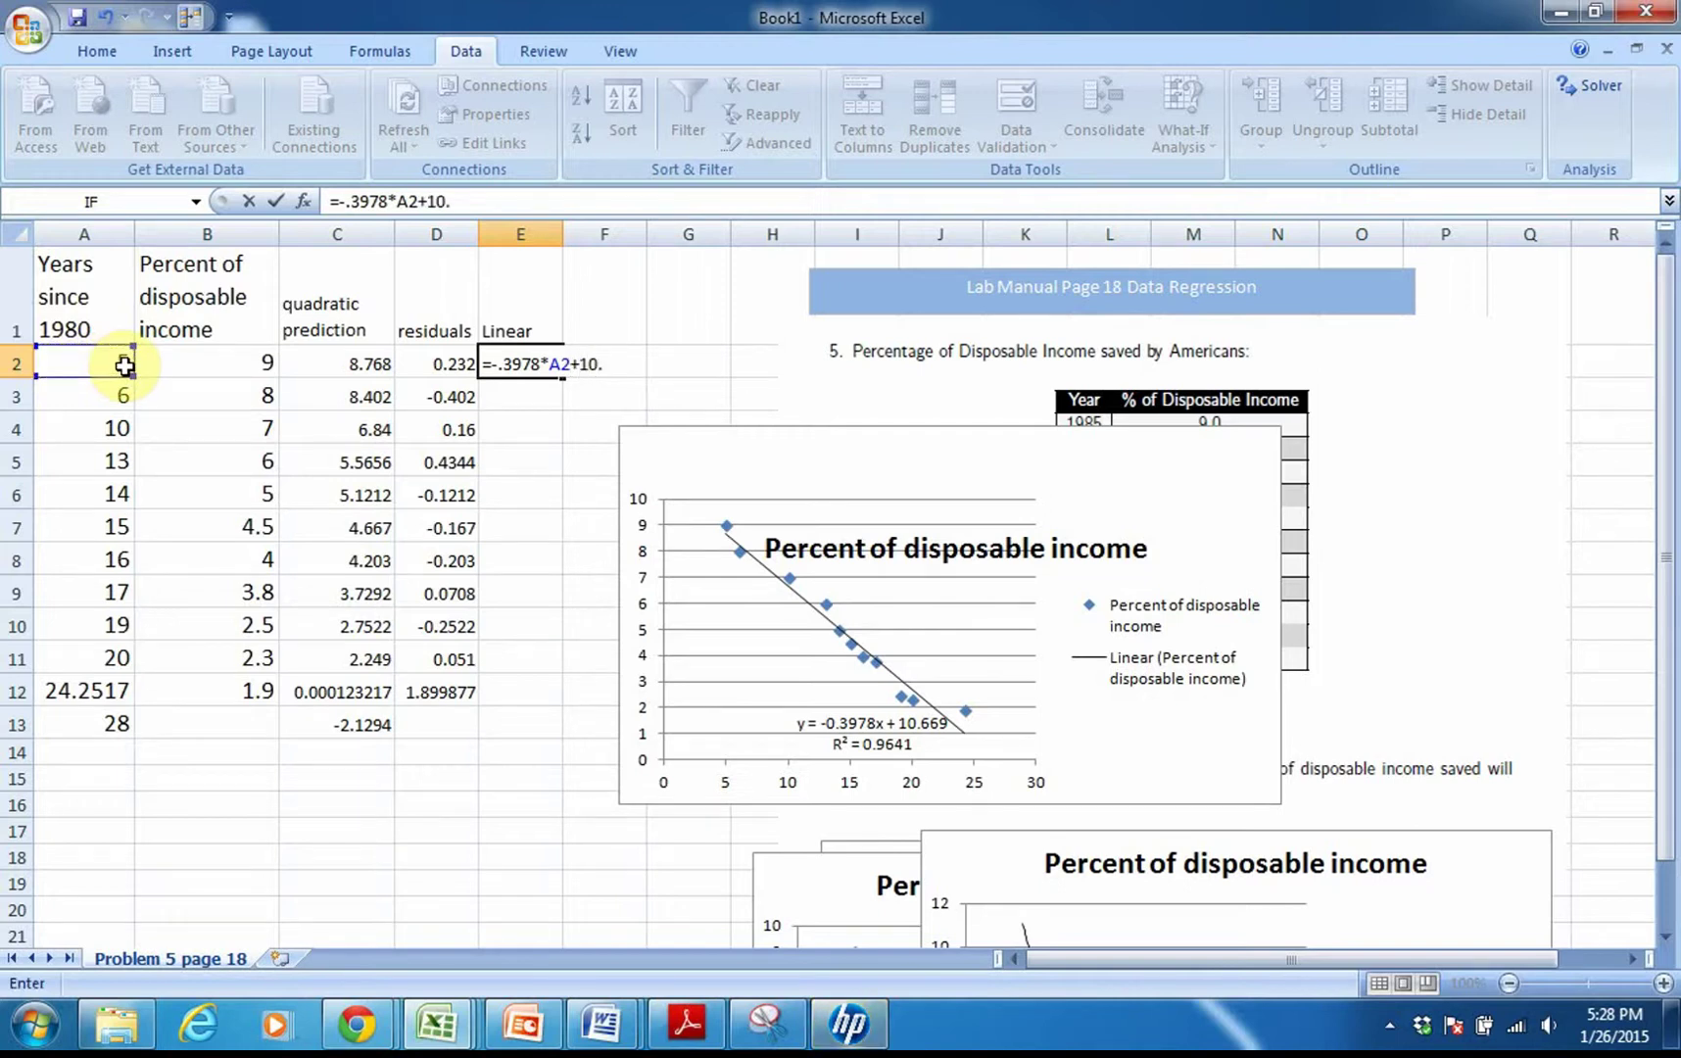
{"action": "type", "text": "669"}
{"action": "key", "text": "Return"}
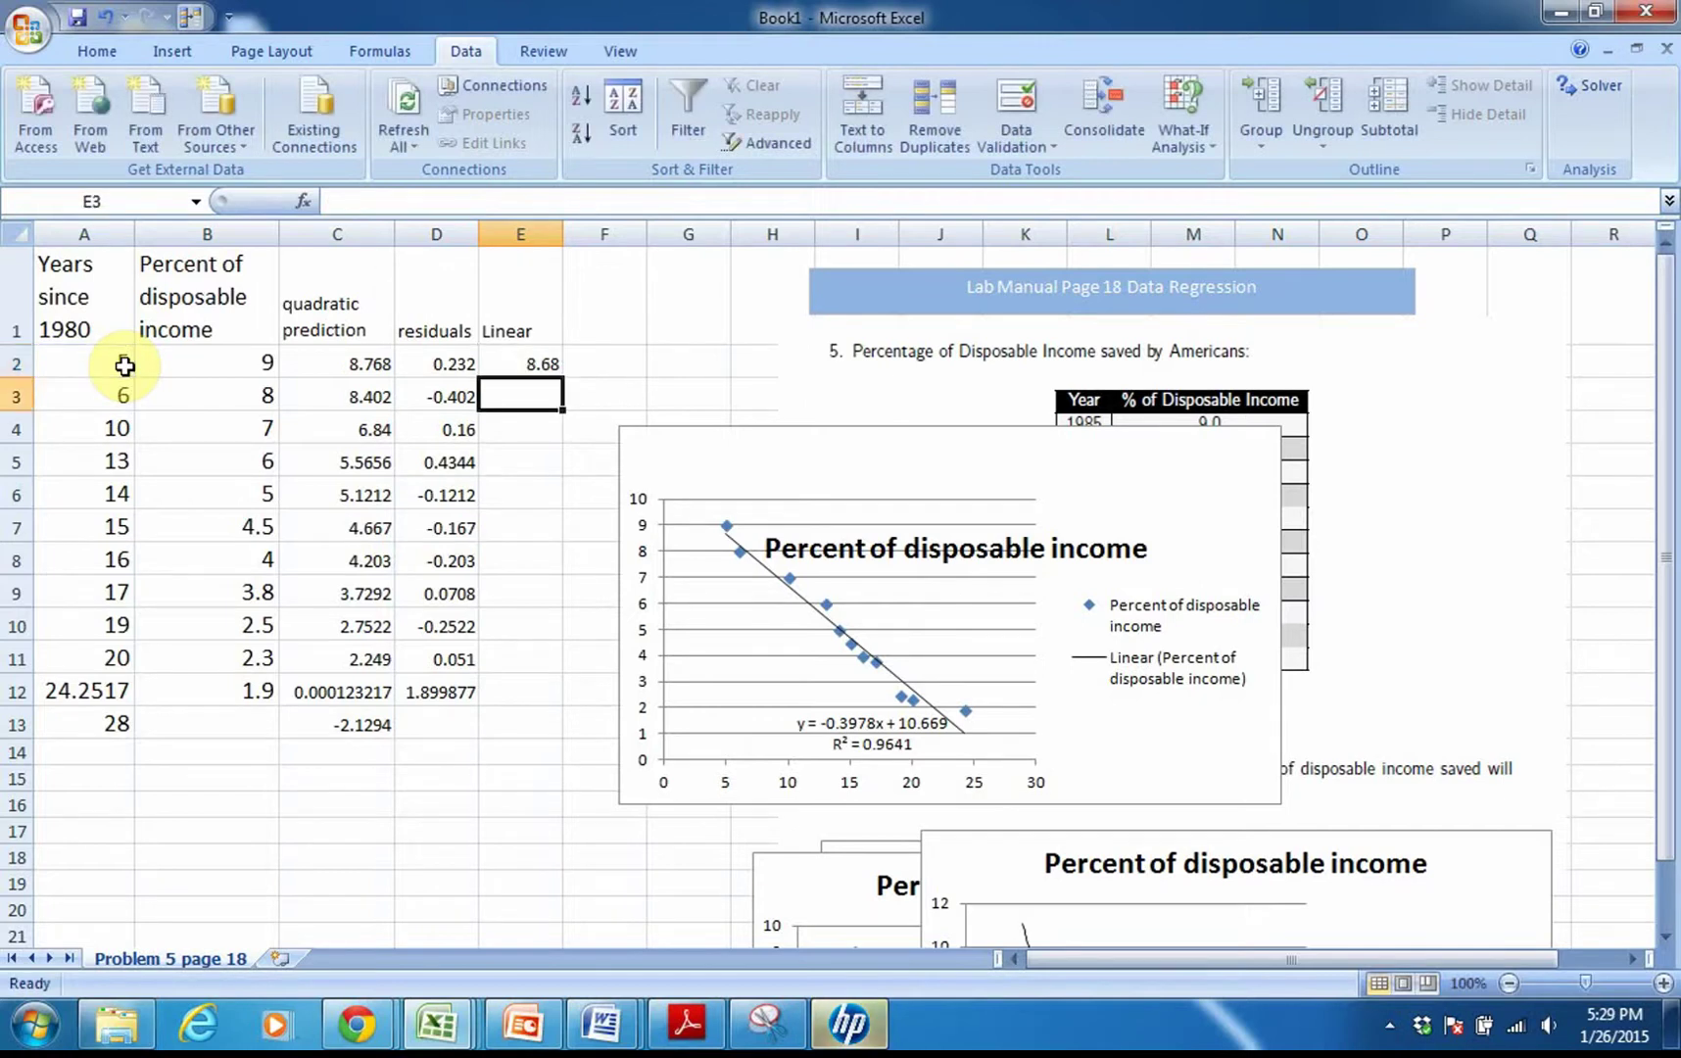
- Fill the linear prediction formula from E2 down to E13, including the row for 28 years since 1980
{"action": "left_click", "coordinate": [535, 363]}
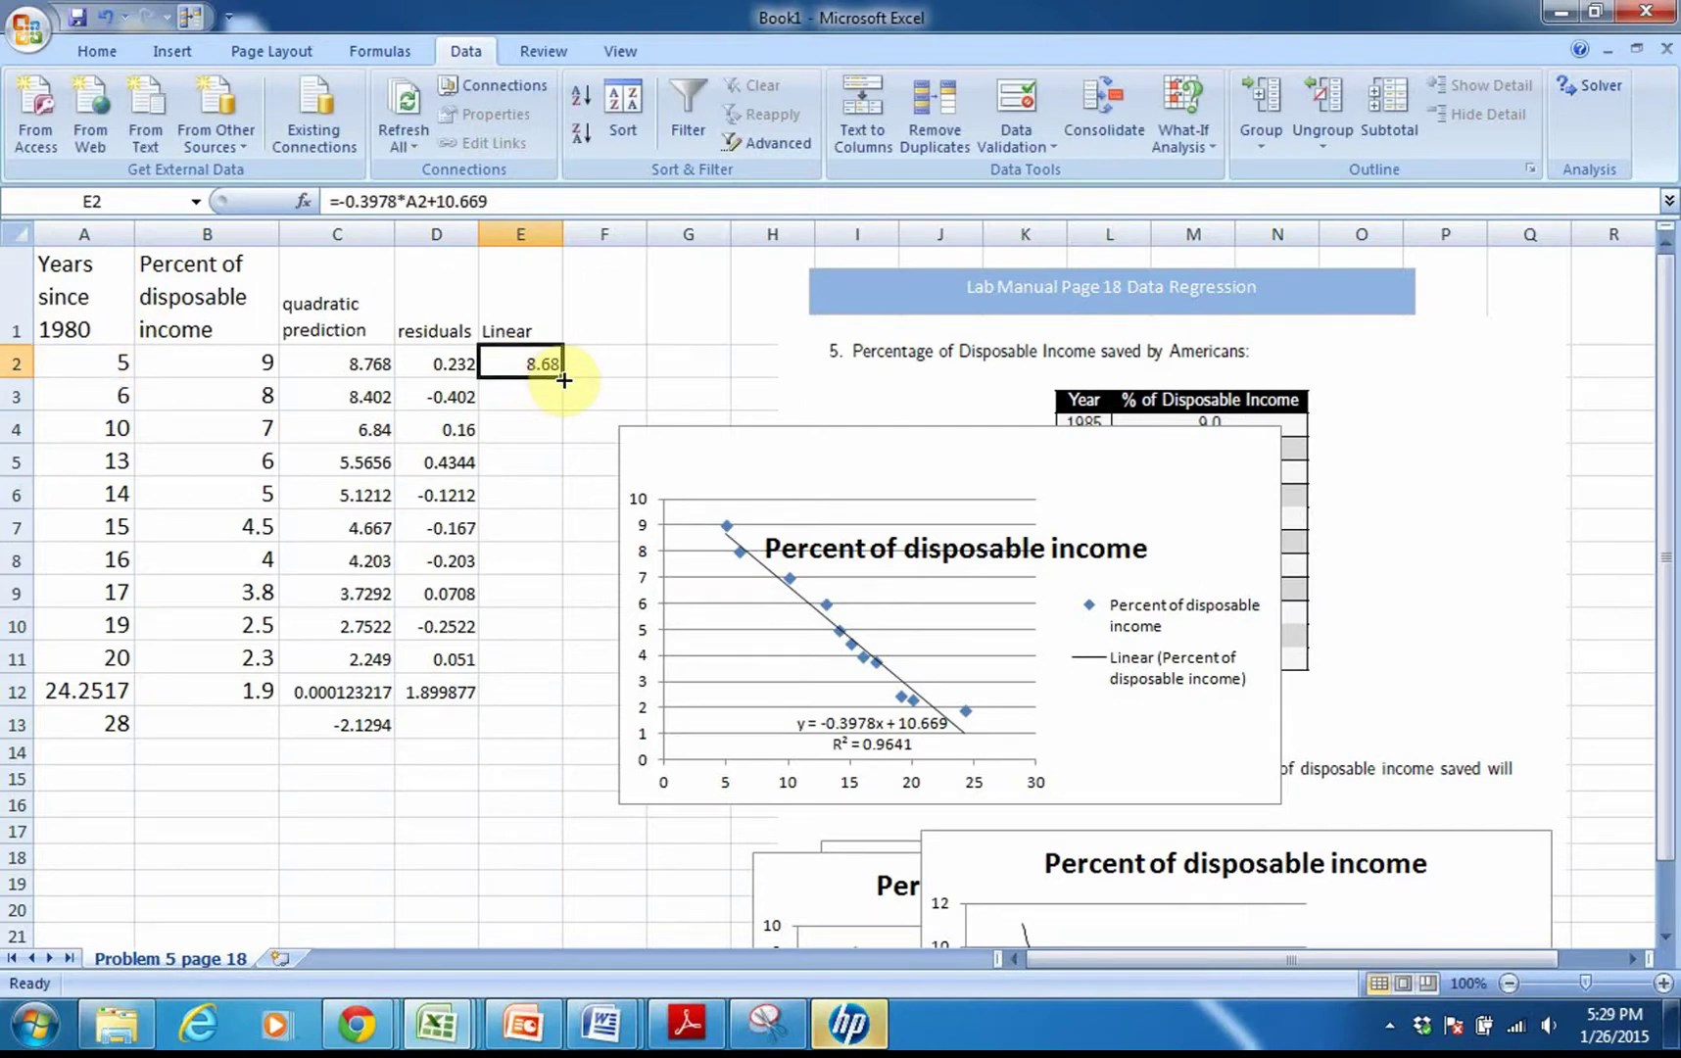
{"action": "double_click", "coordinate": [563, 379]}
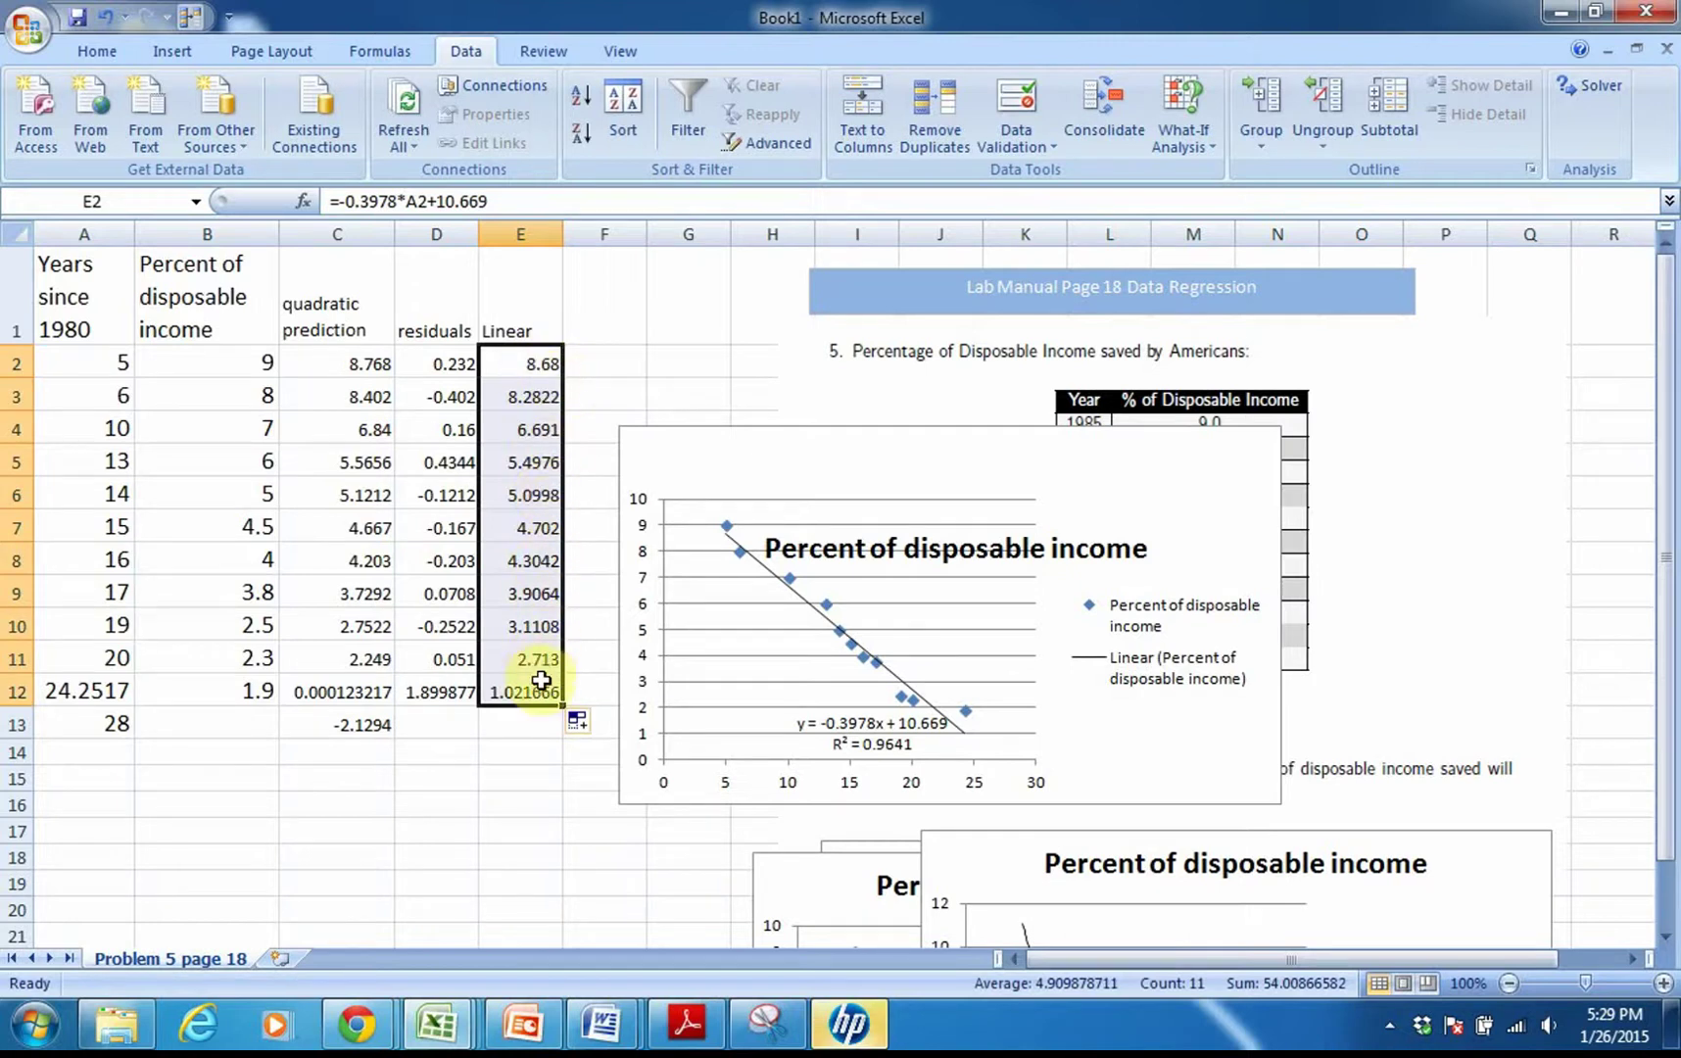
{"action": "left_click", "coordinate": [538, 730]}
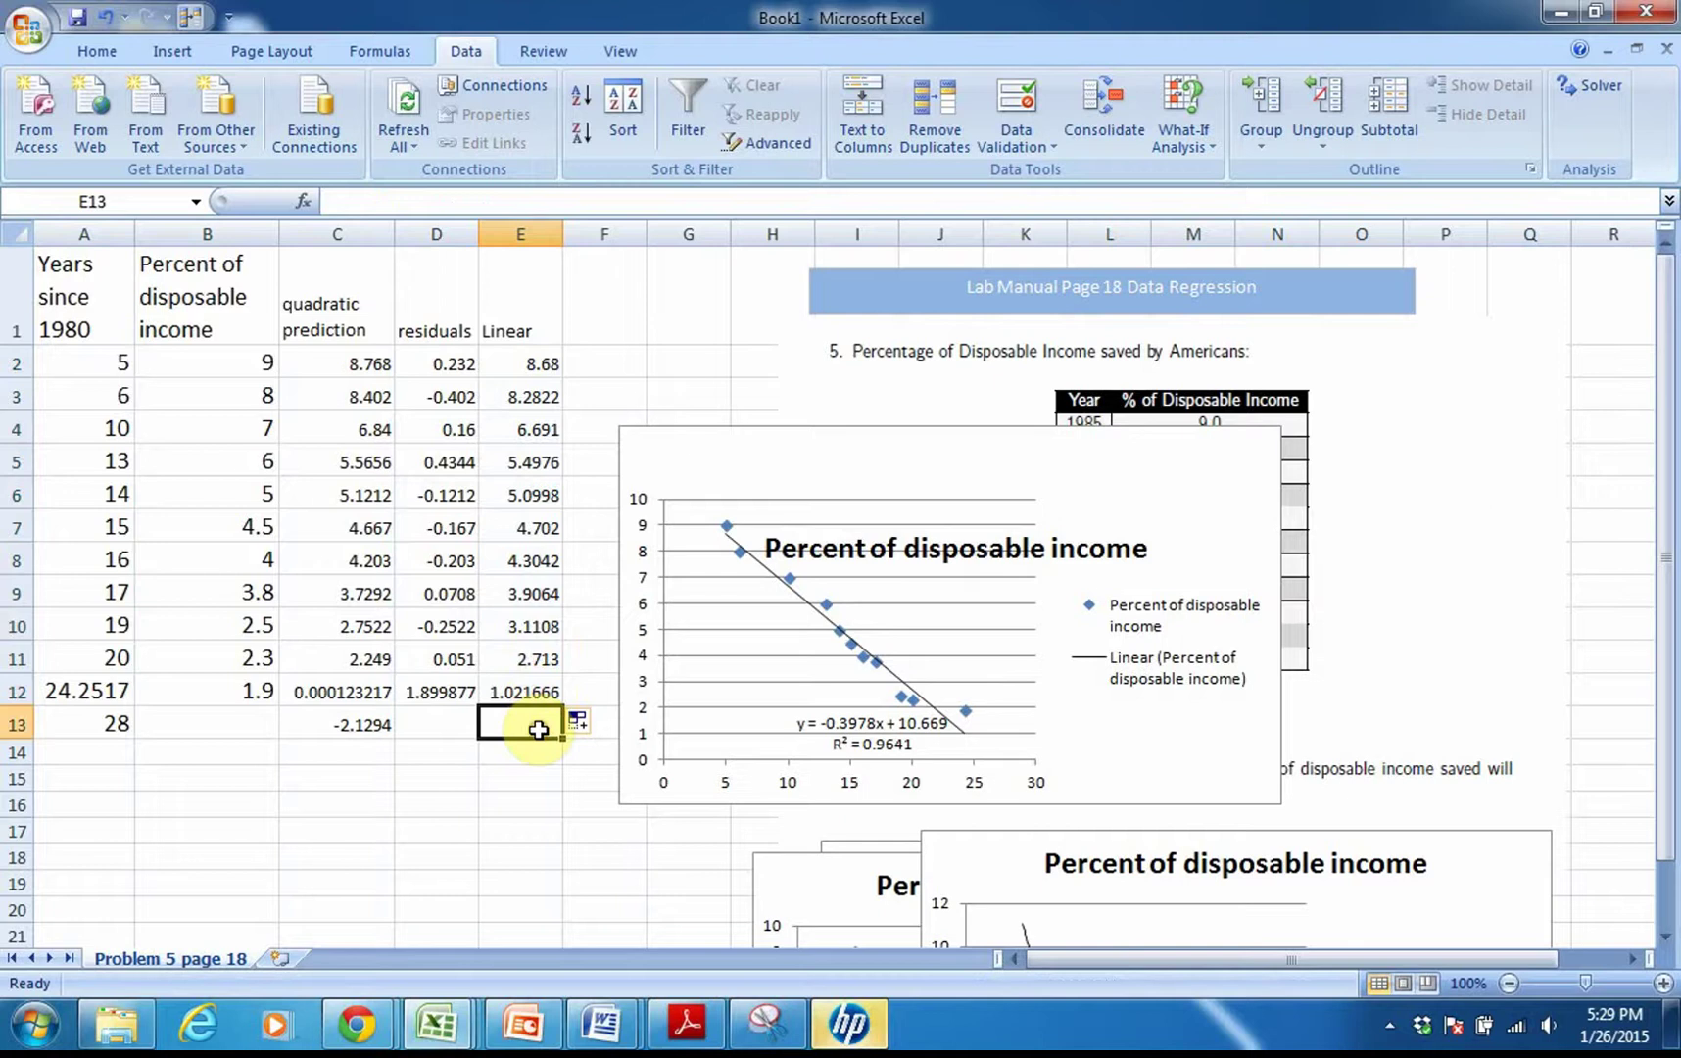
{"action": "left_click", "coordinate": [549, 689]}
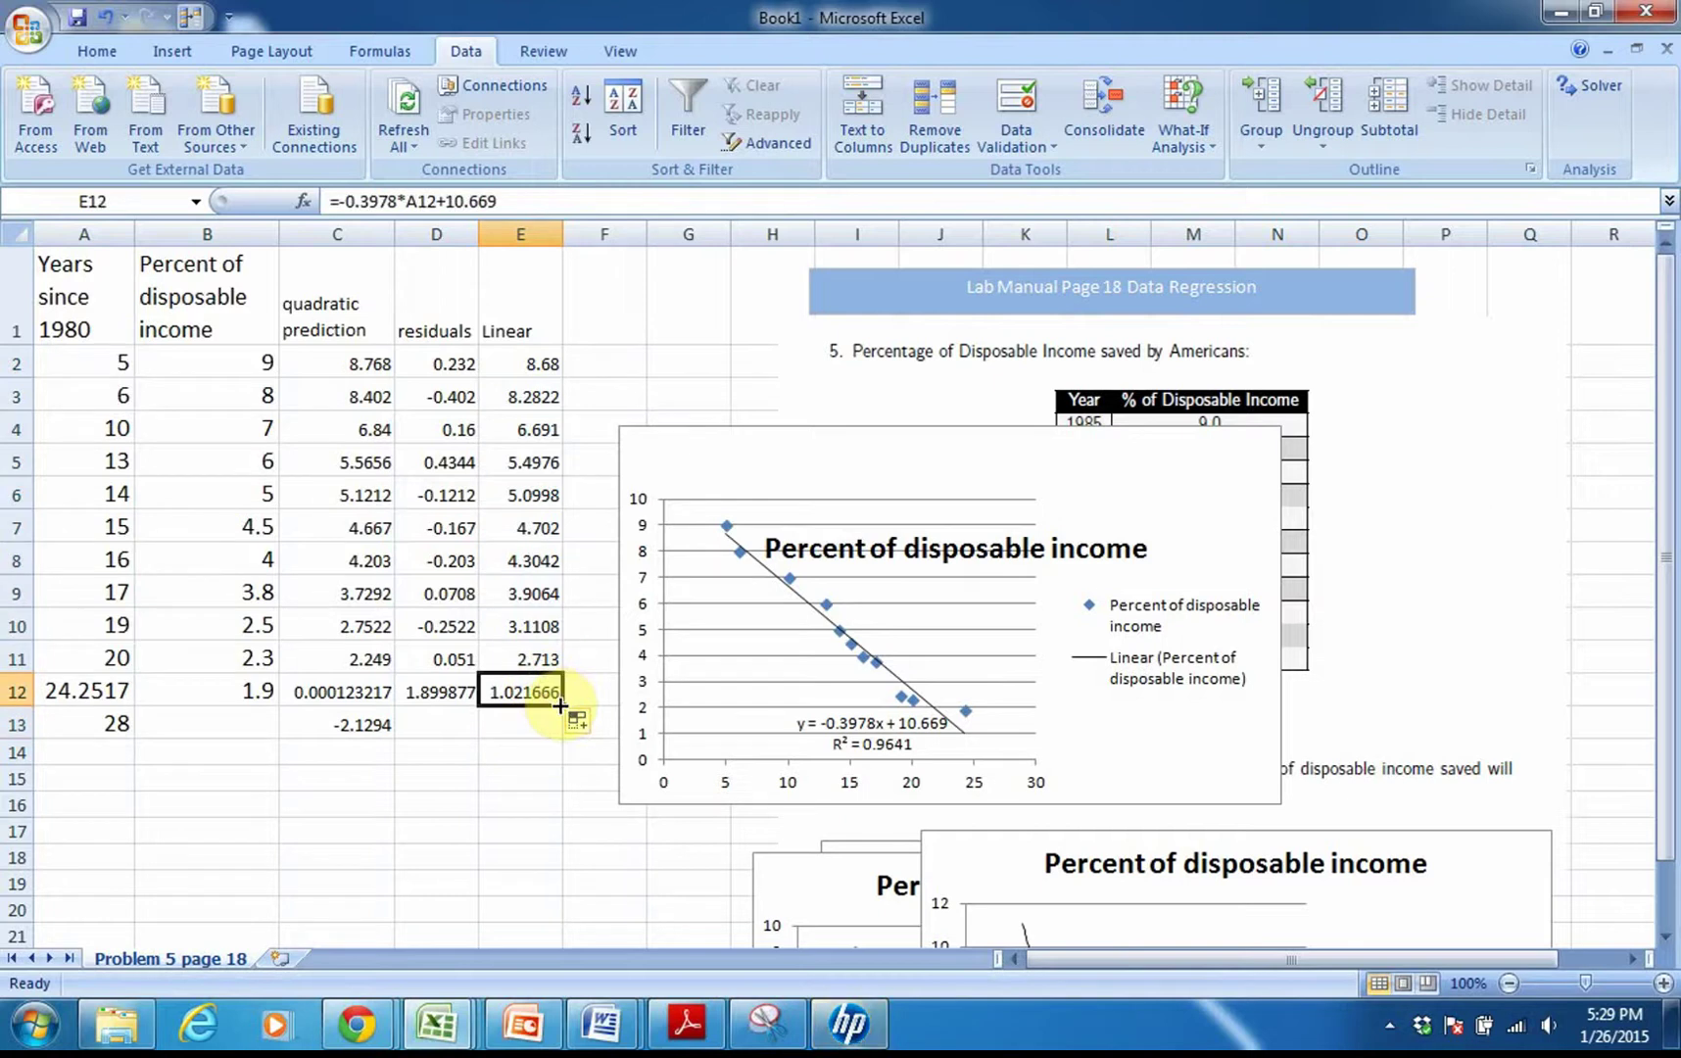
{"action": "left_click_drag", "start_coordinate": [566, 703], "coordinate": [560, 730]}
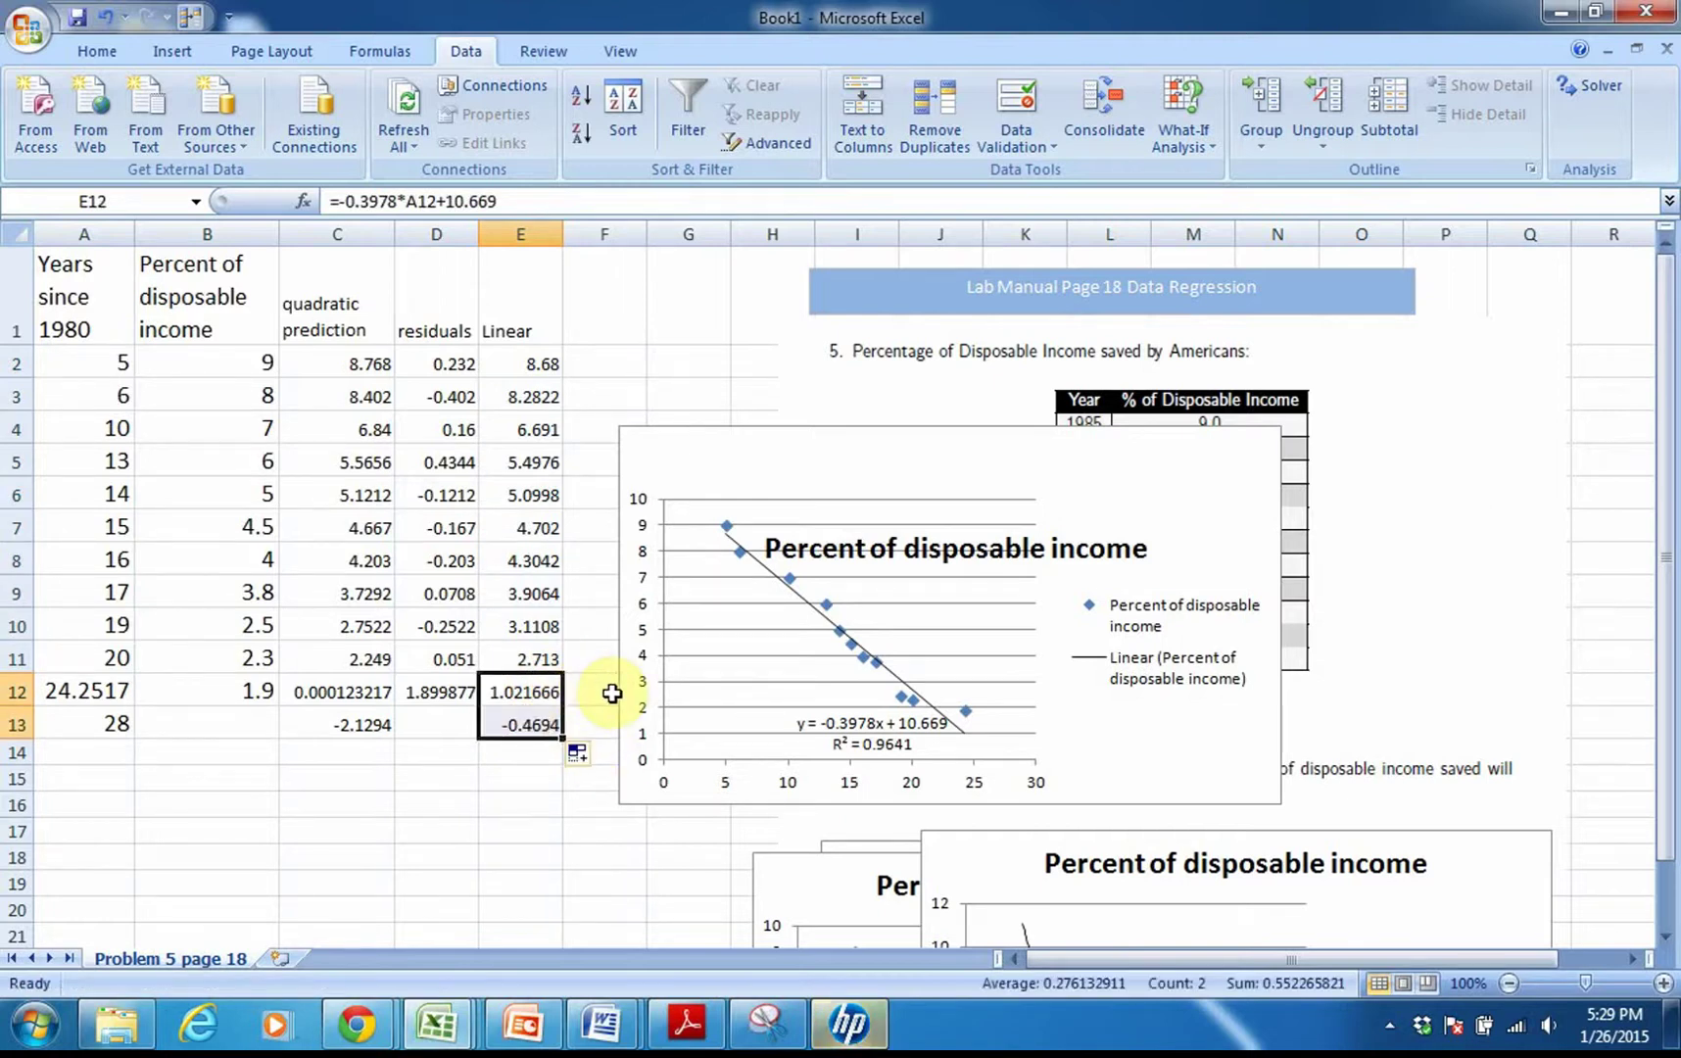
- Enter 18 in A14 as a starting number of years since 1980
{"action": "left_click", "coordinate": [98, 755]}
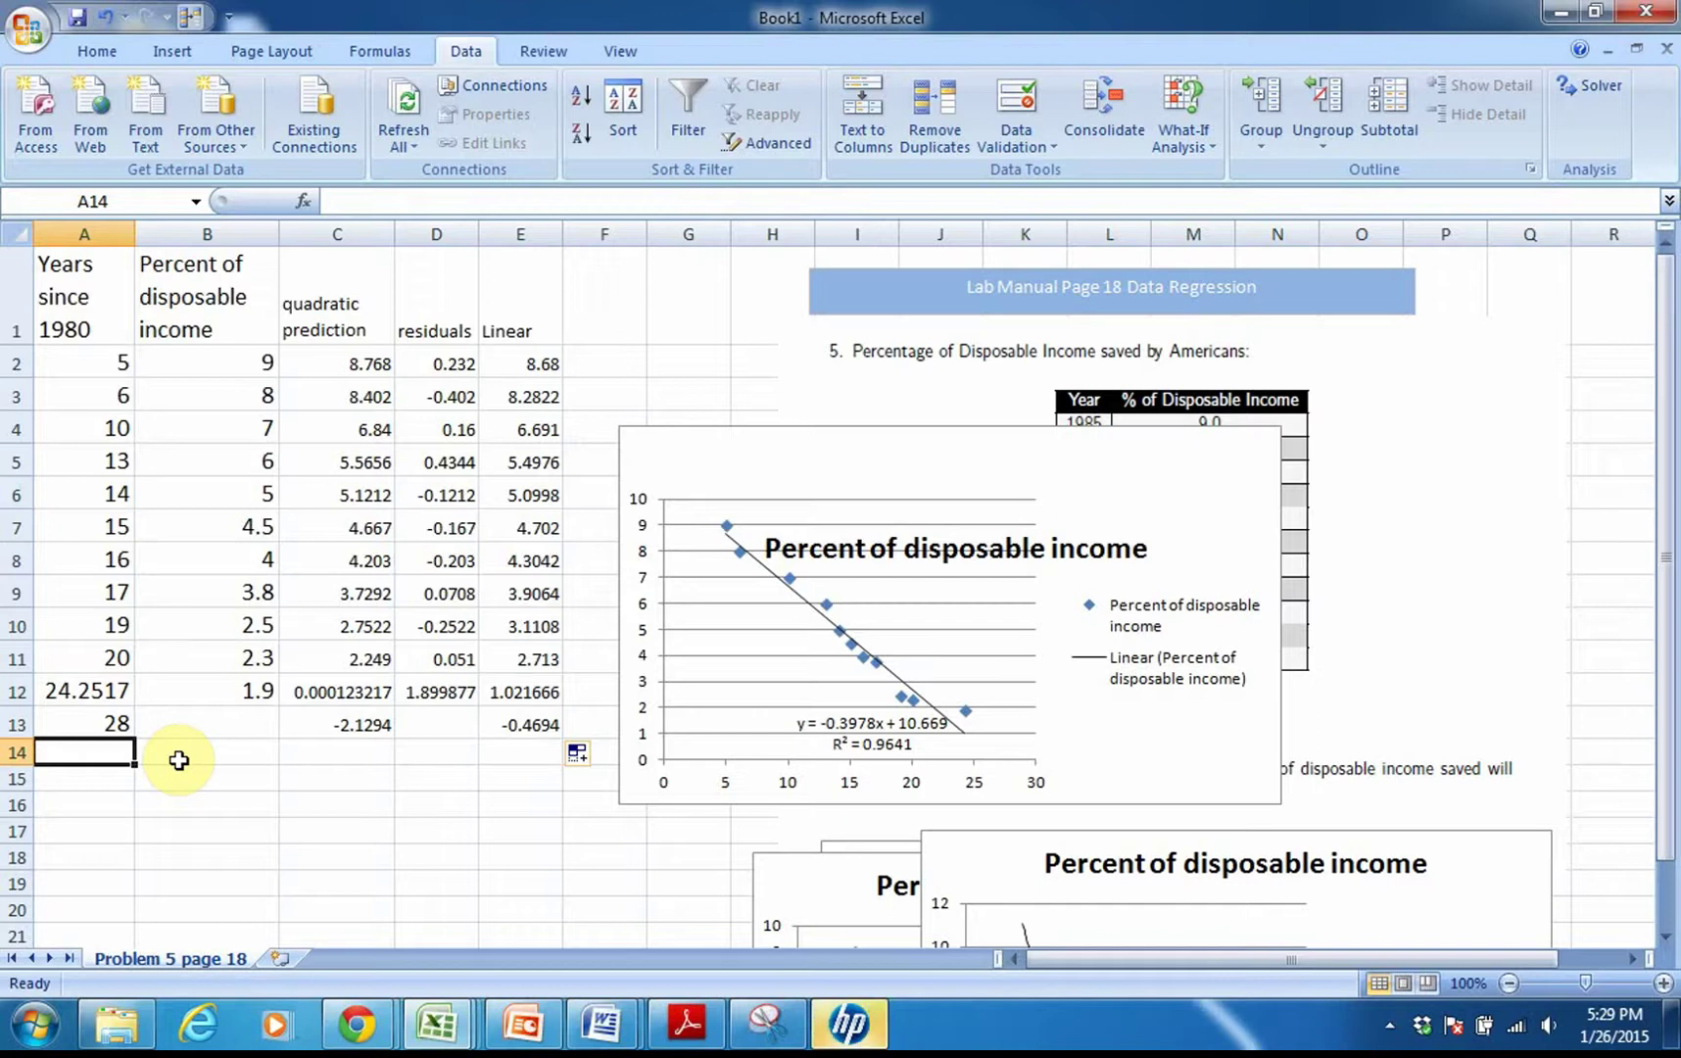
{"action": "type", "text": "18"}
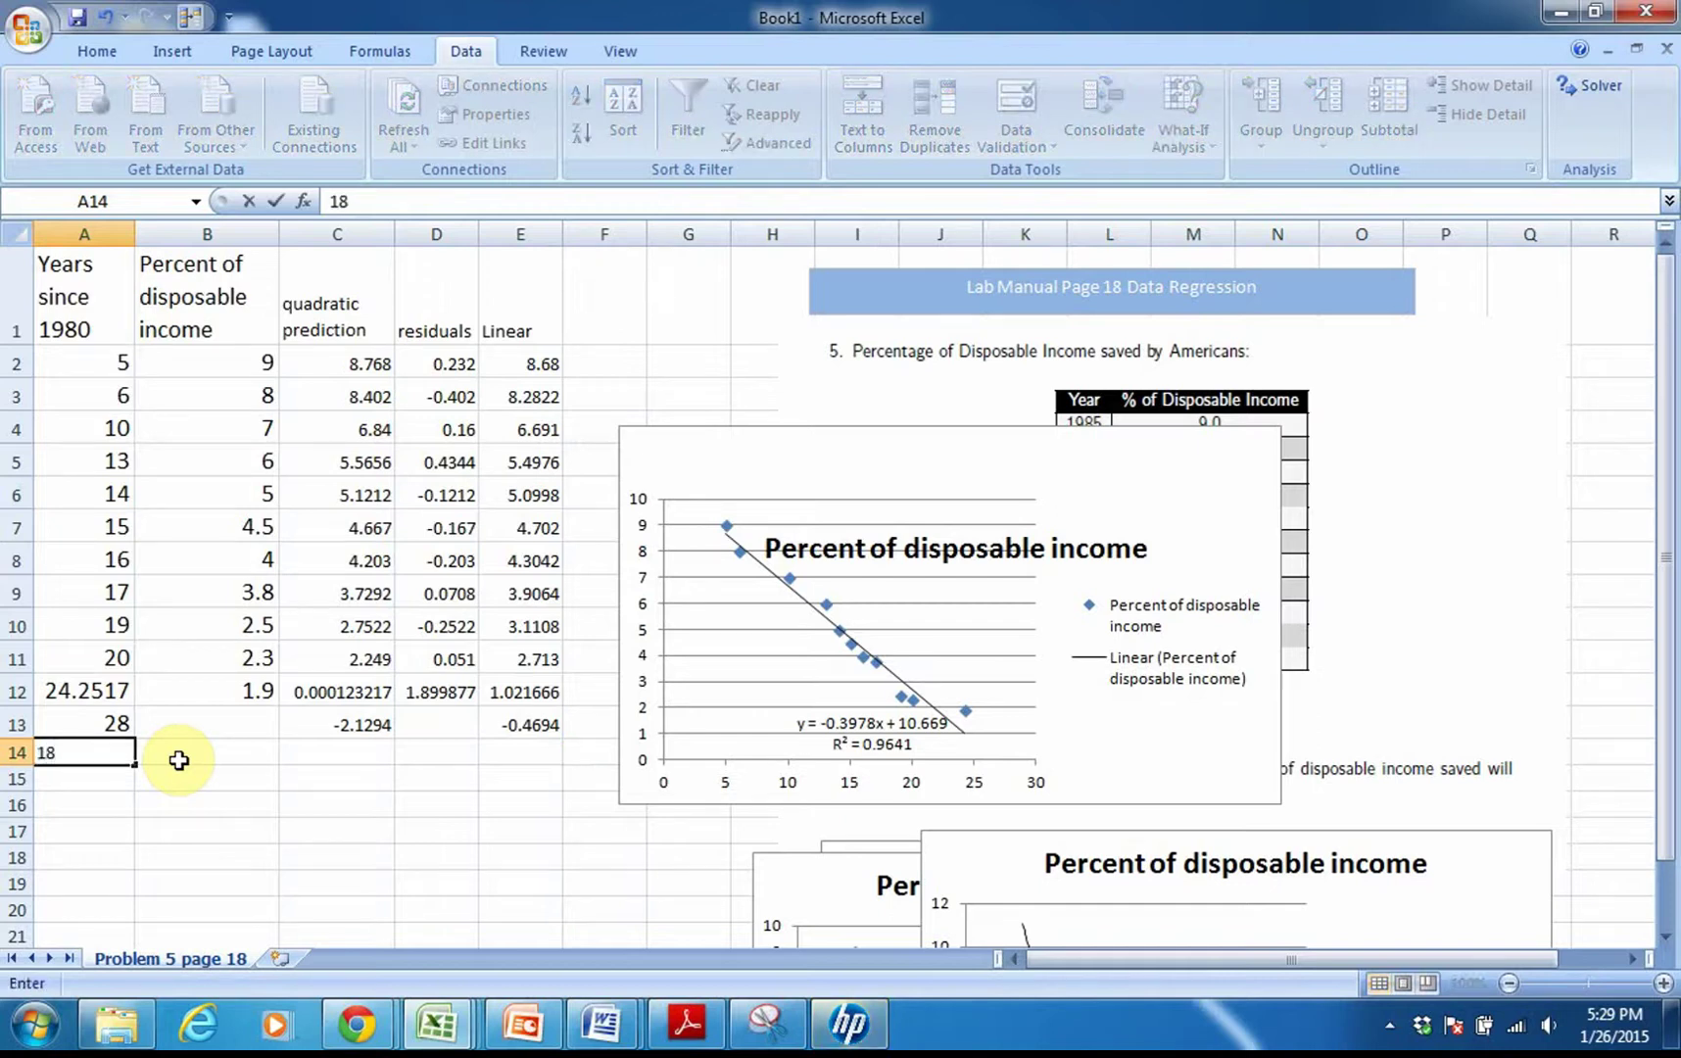
{"action": "key", "text": "Return"}
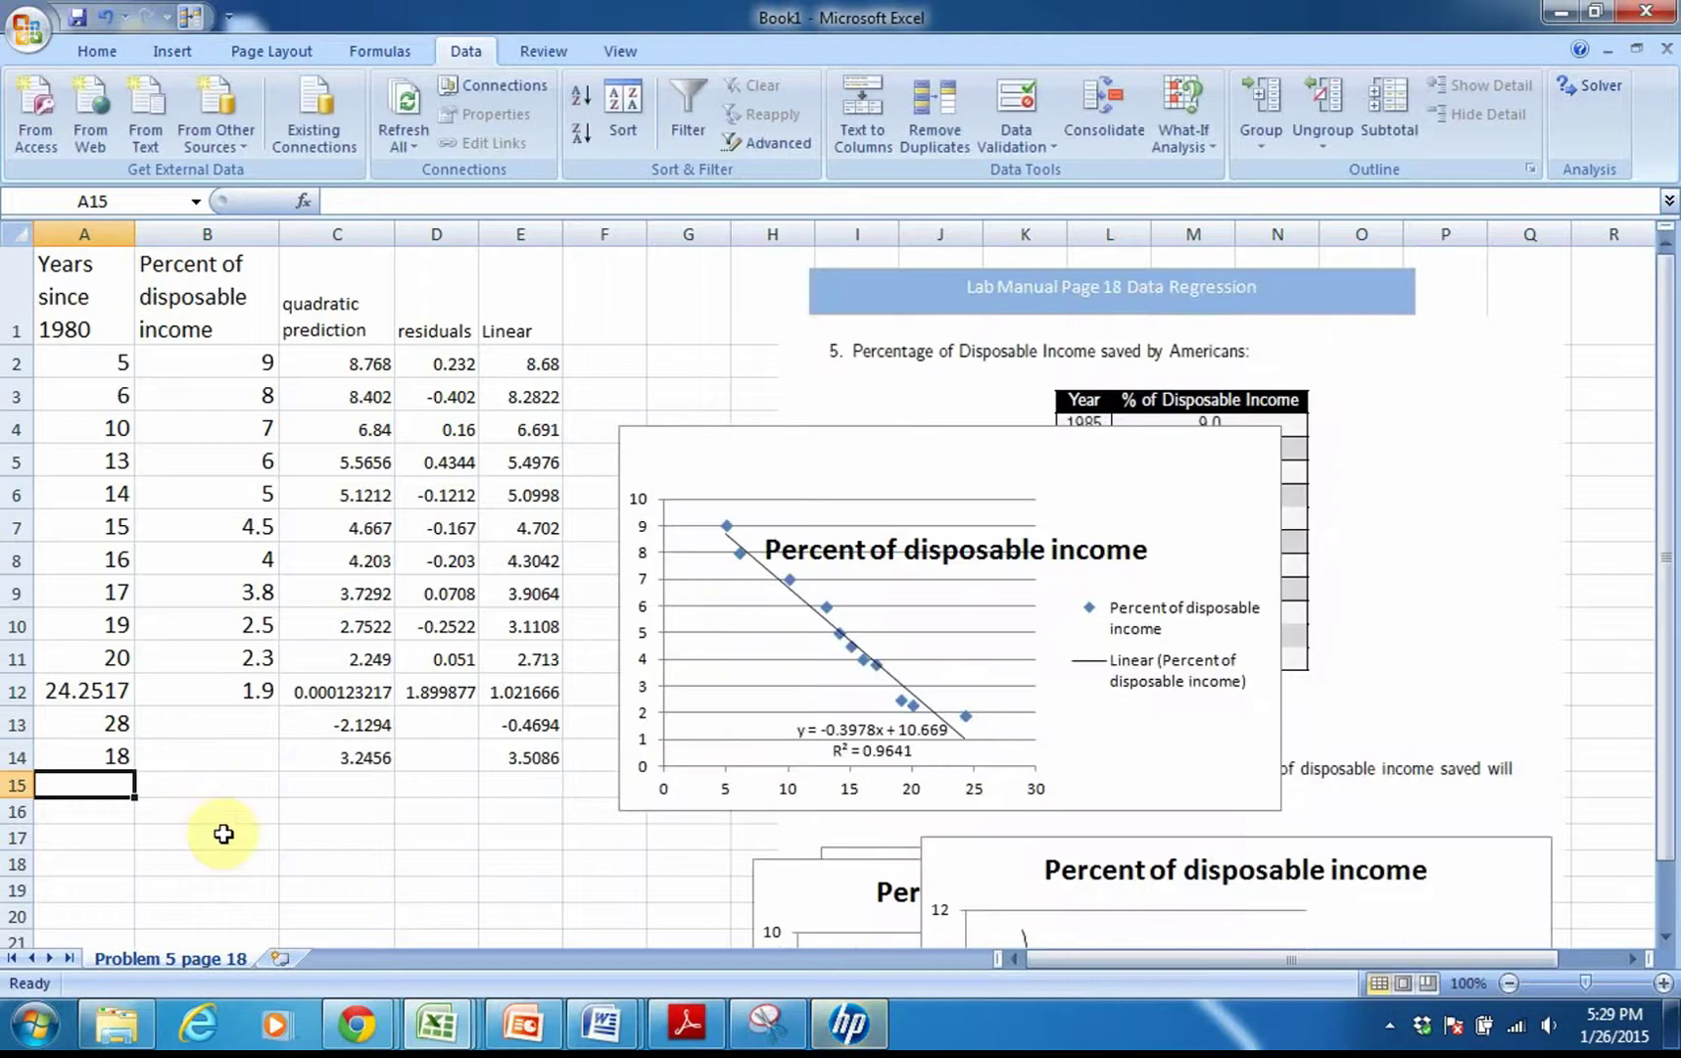
- Run Goal Seek to set the linear prediction in E14 to 0 by changing A14, and accept the solution
{"action": "left_click", "coordinate": [519, 757]}
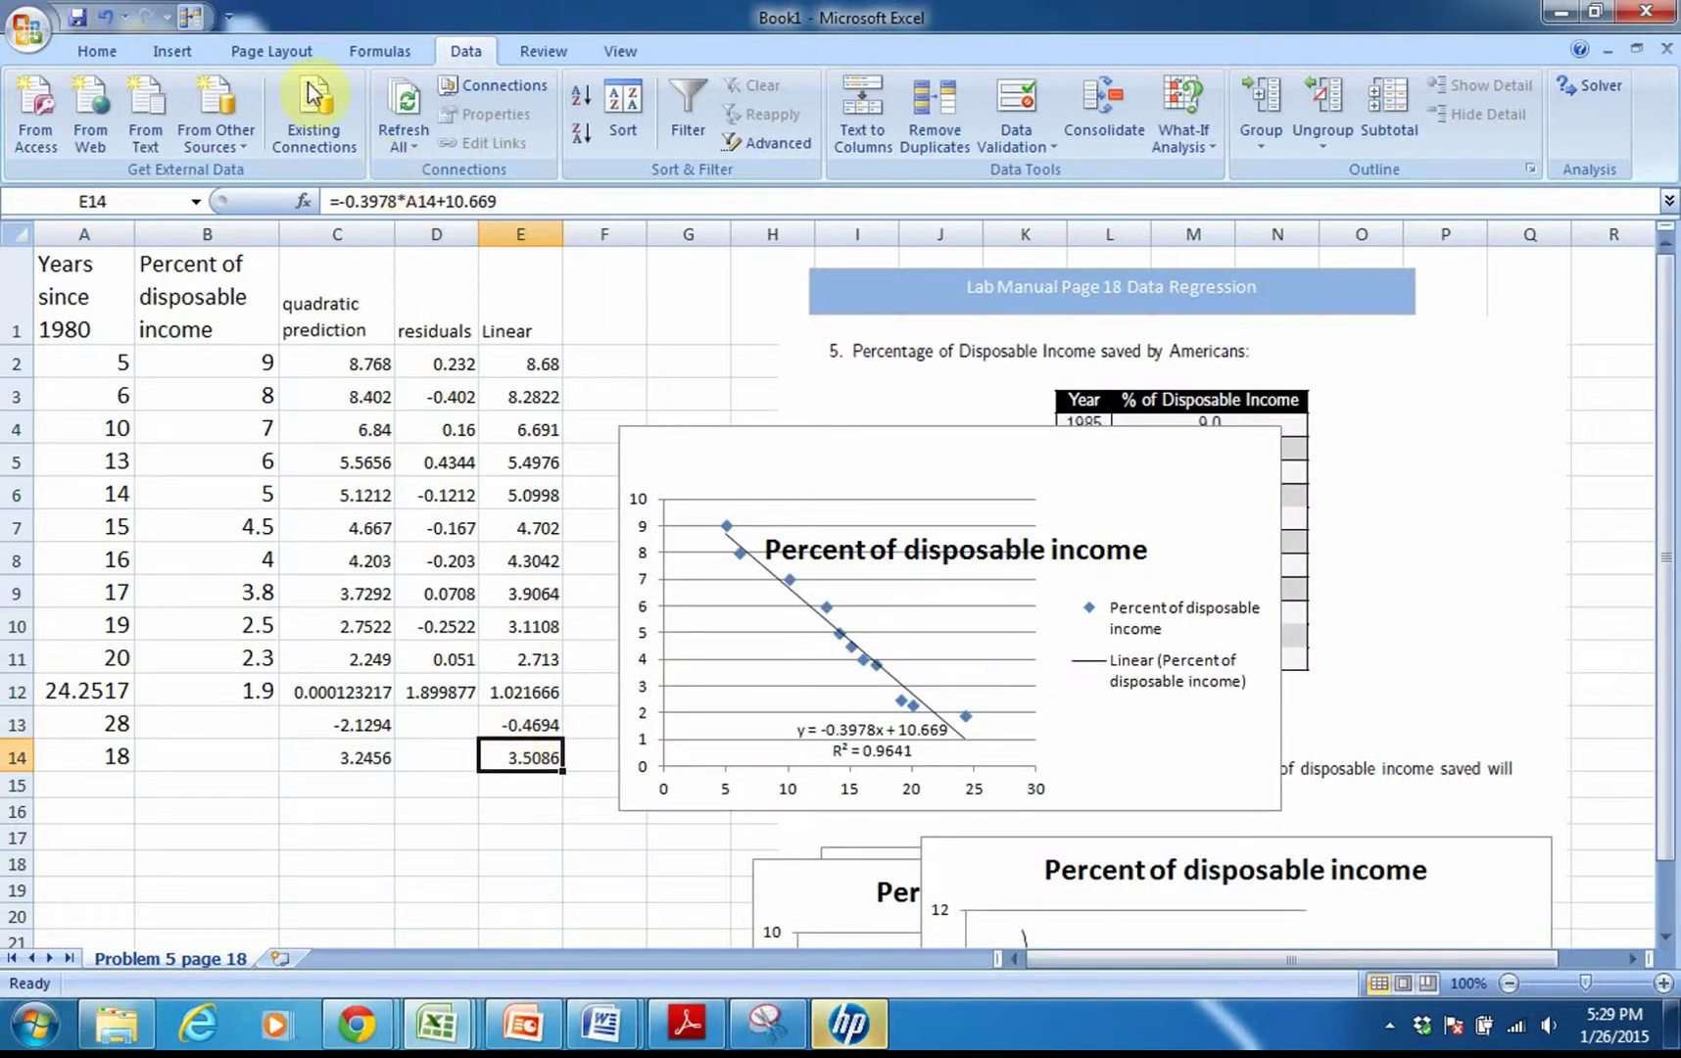
{"action": "left_click", "coordinate": [1179, 111]}
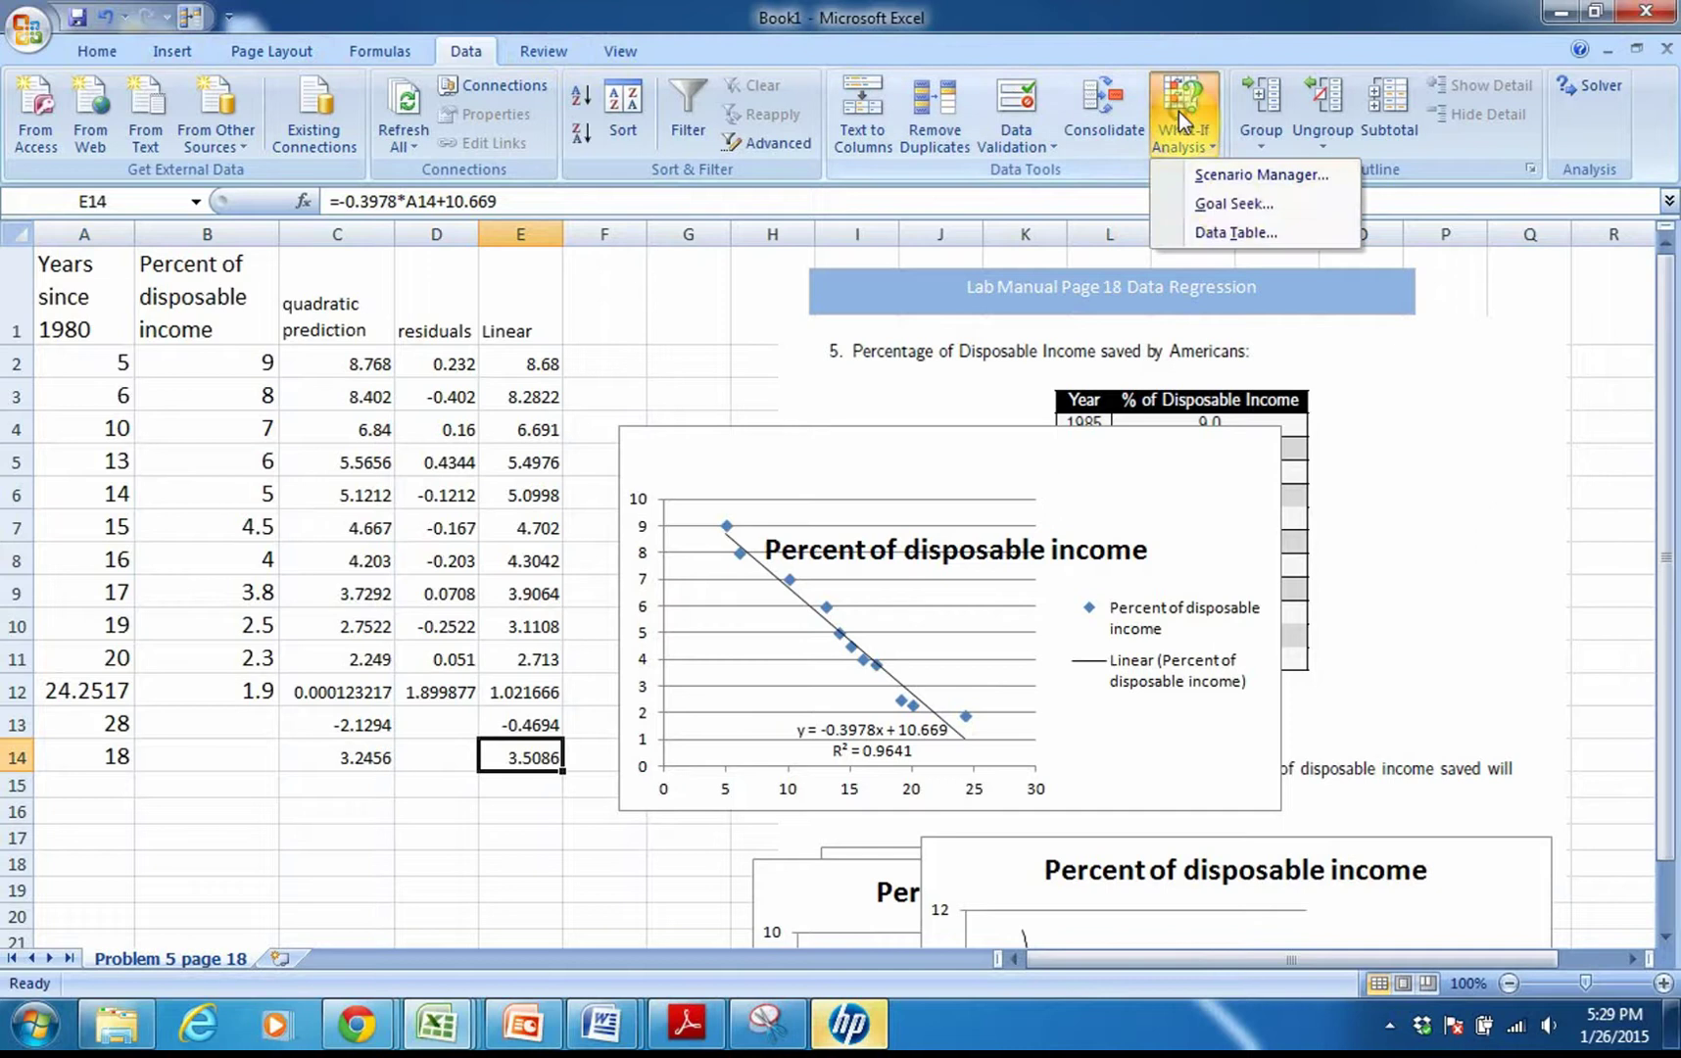
{"action": "left_click", "coordinate": [1223, 201]}
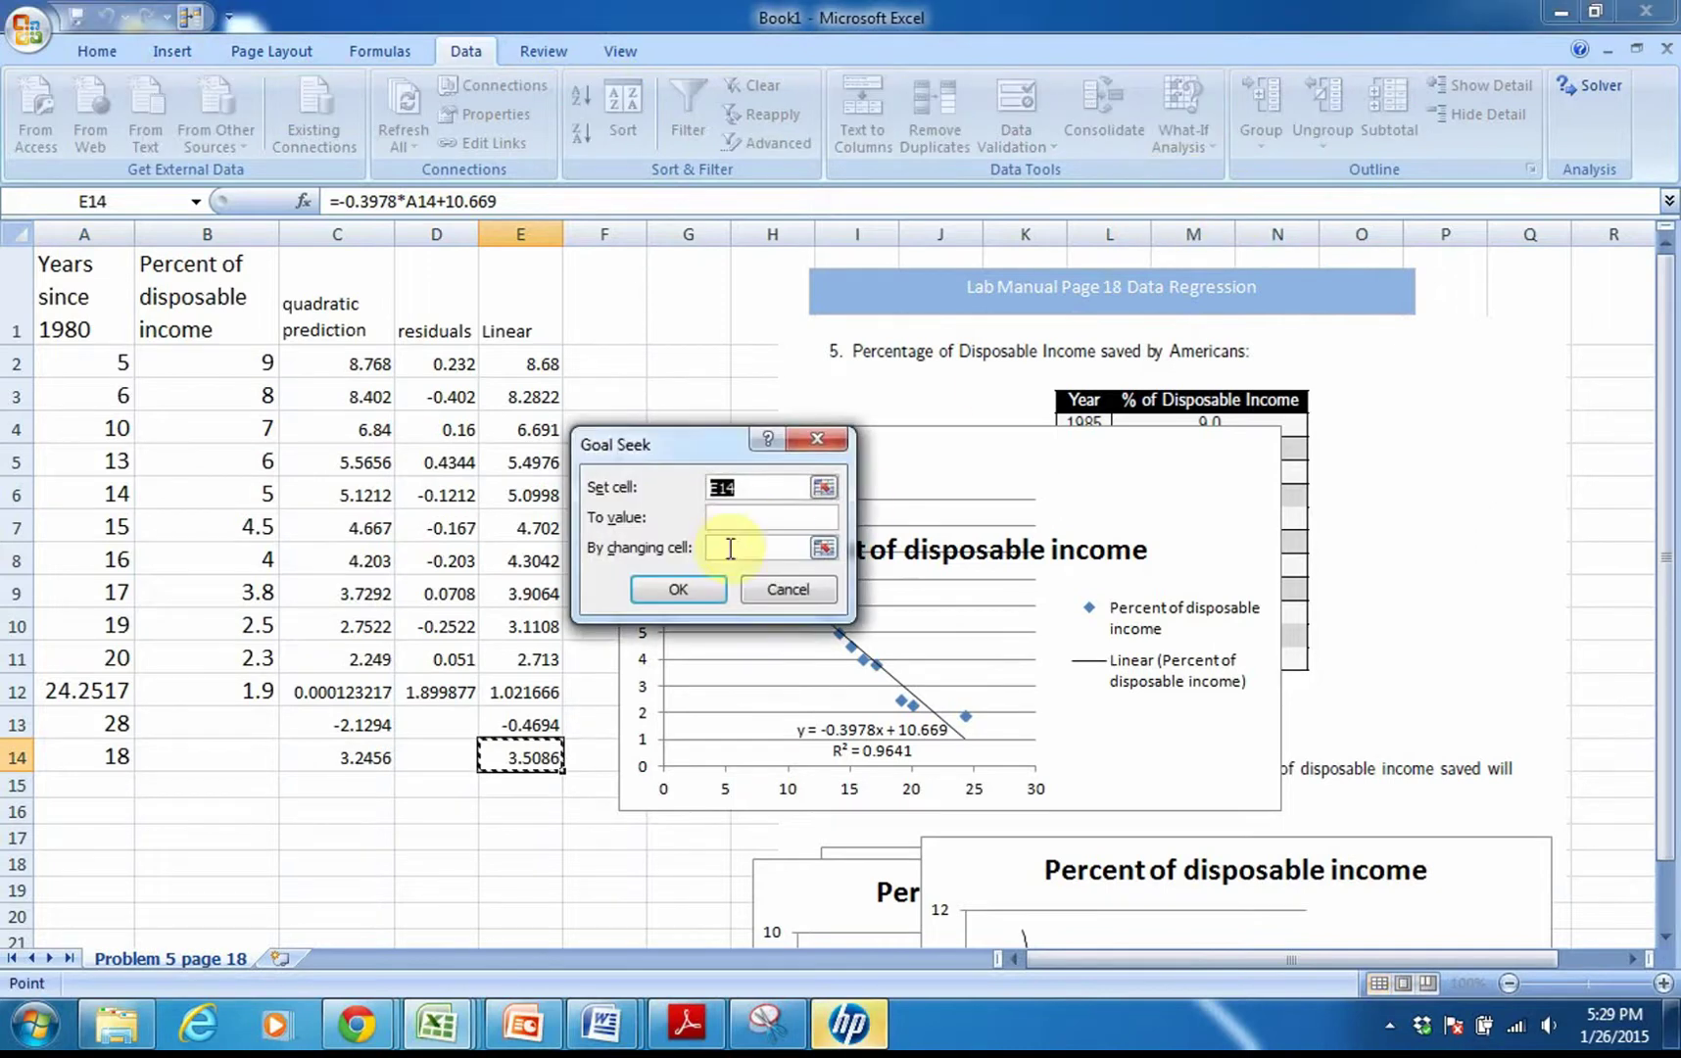
{"action": "left_click", "coordinate": [734, 517]}
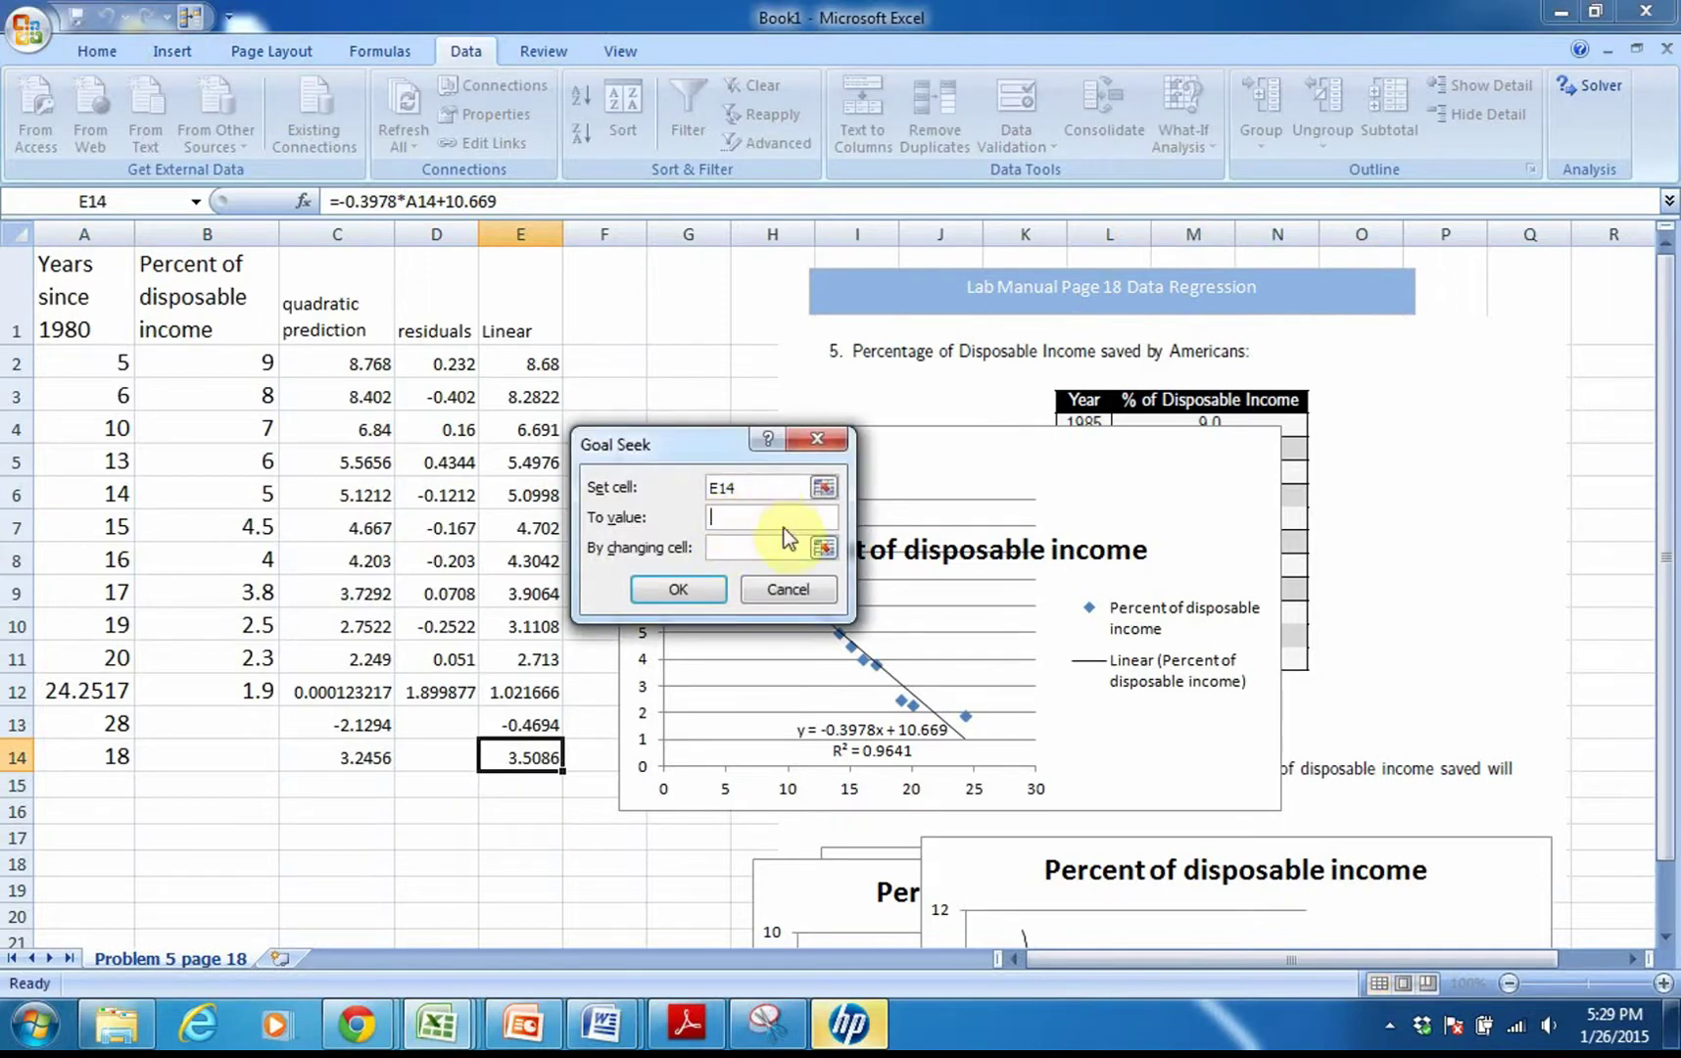
{"action": "type", "text": "0"}
{"action": "left_click", "coordinate": [737, 545]}
{"action": "left_click", "coordinate": [98, 757]}
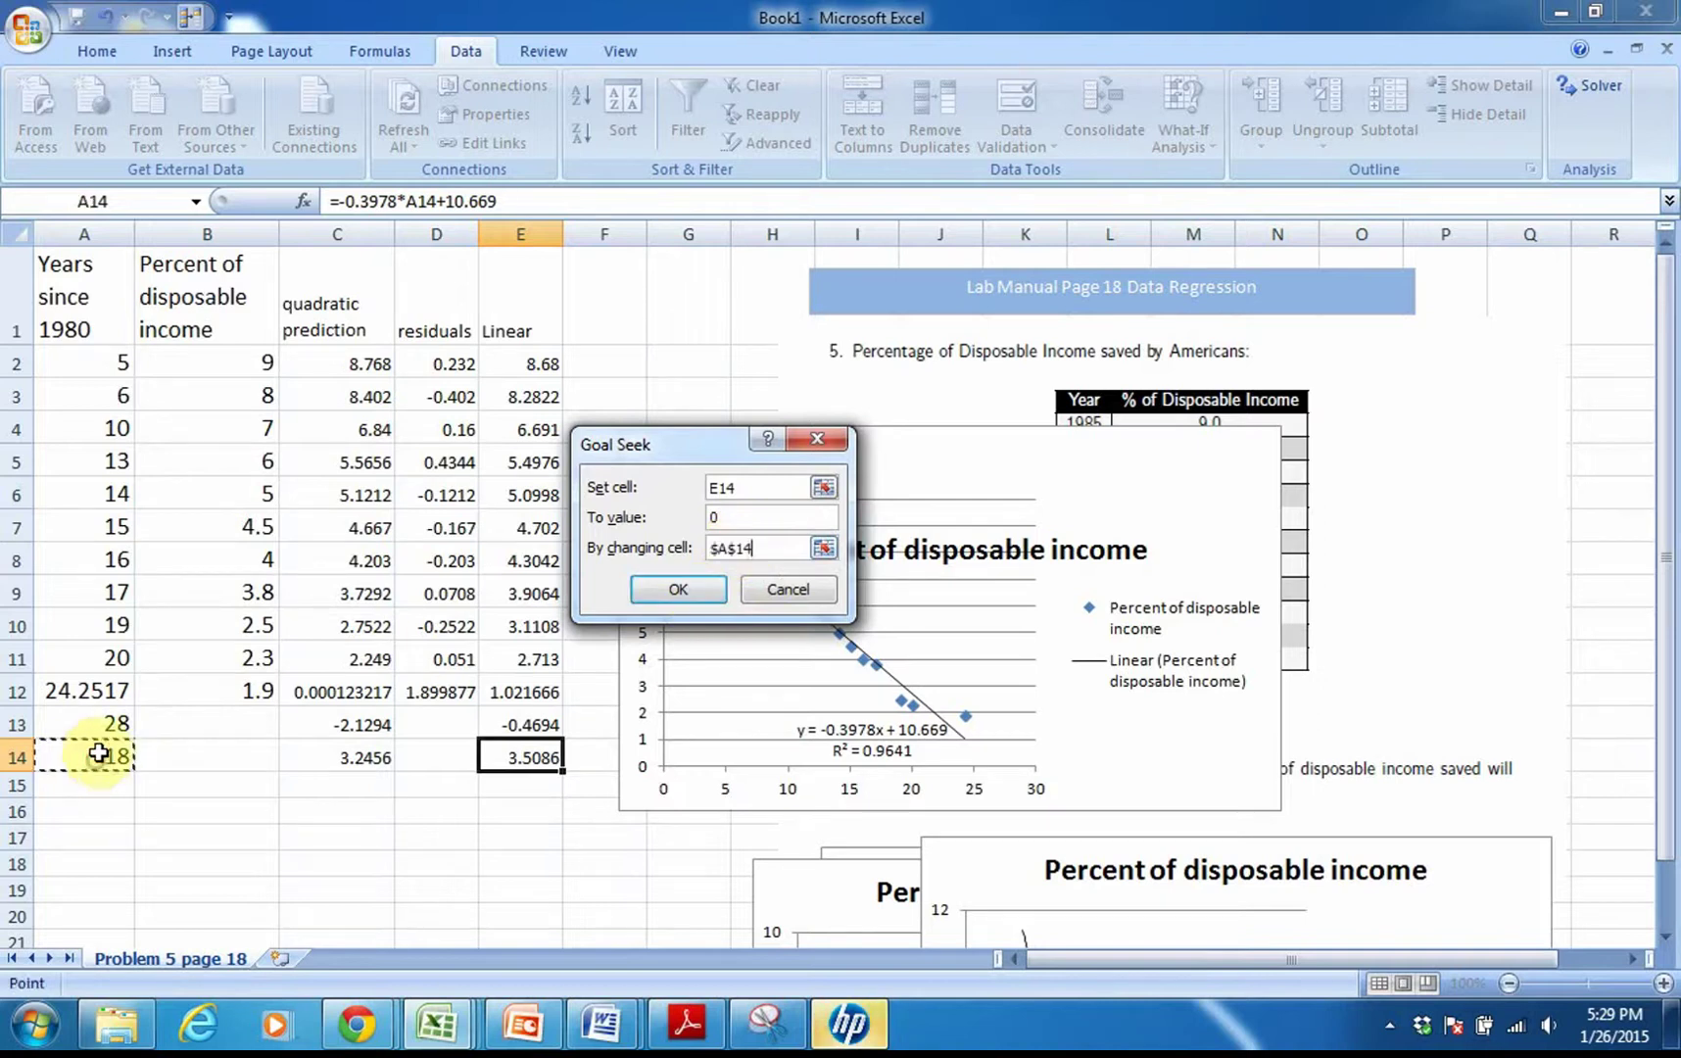
{"action": "left_click", "coordinate": [643, 593]}
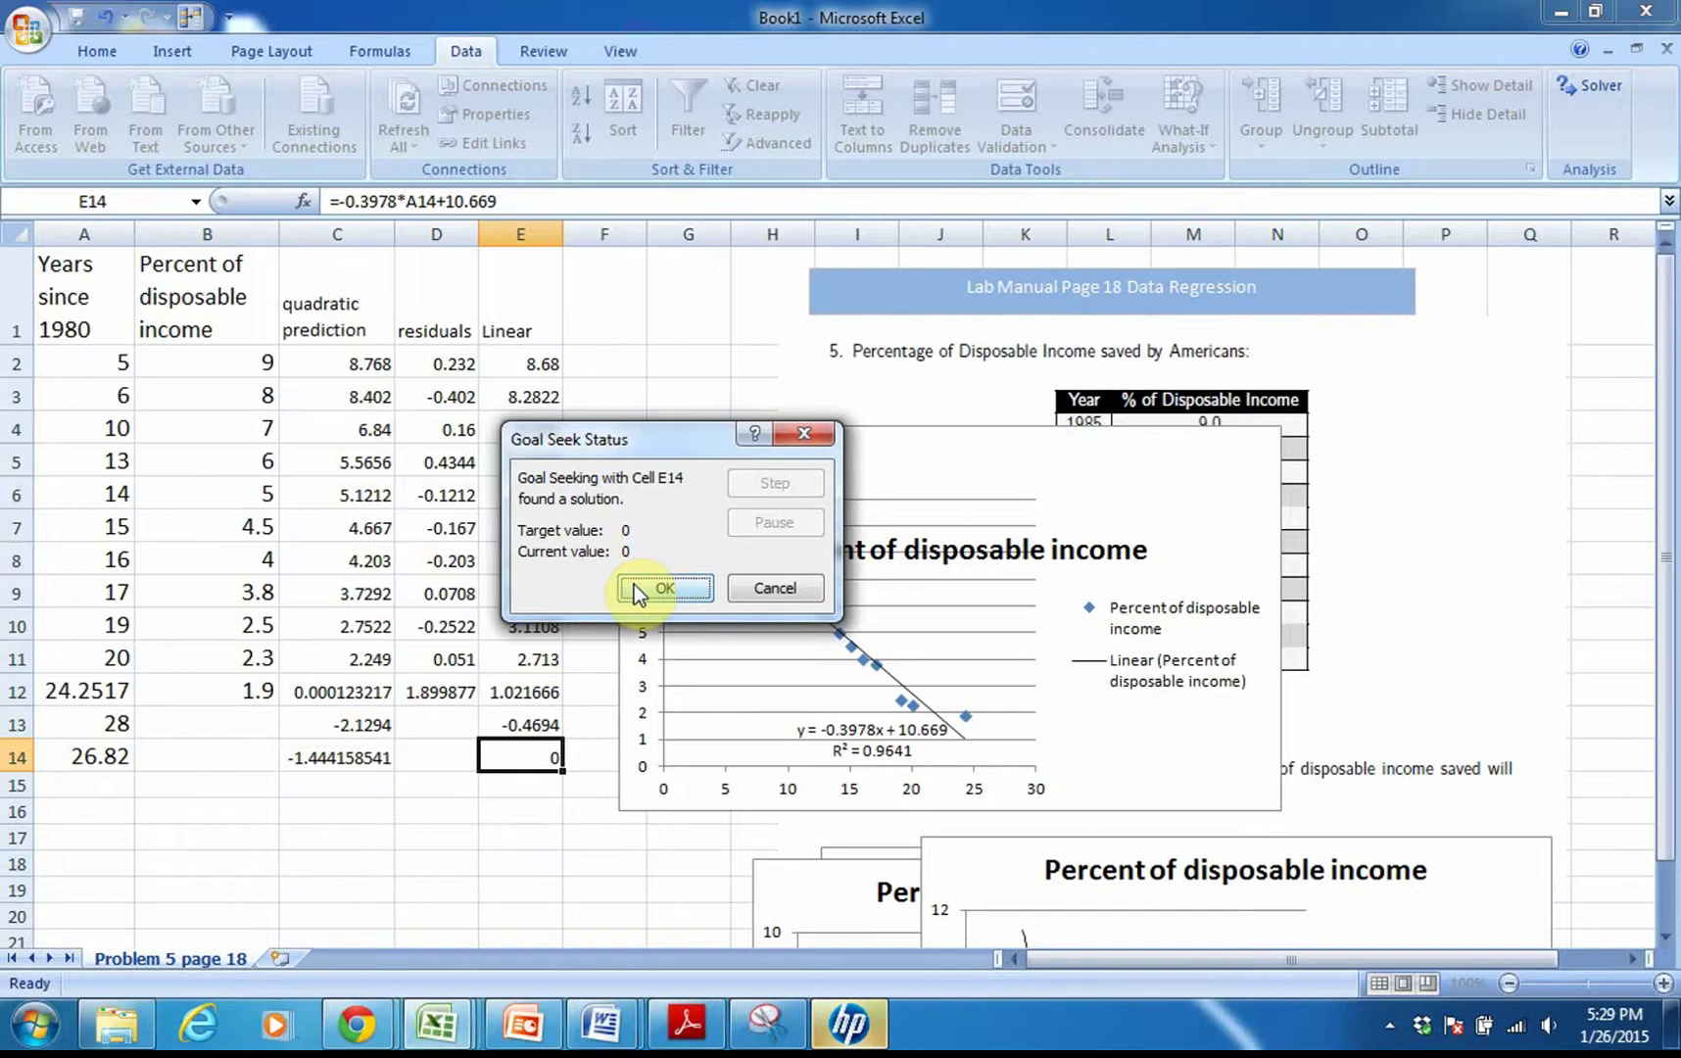
{"action": "left_click", "coordinate": [639, 588]}
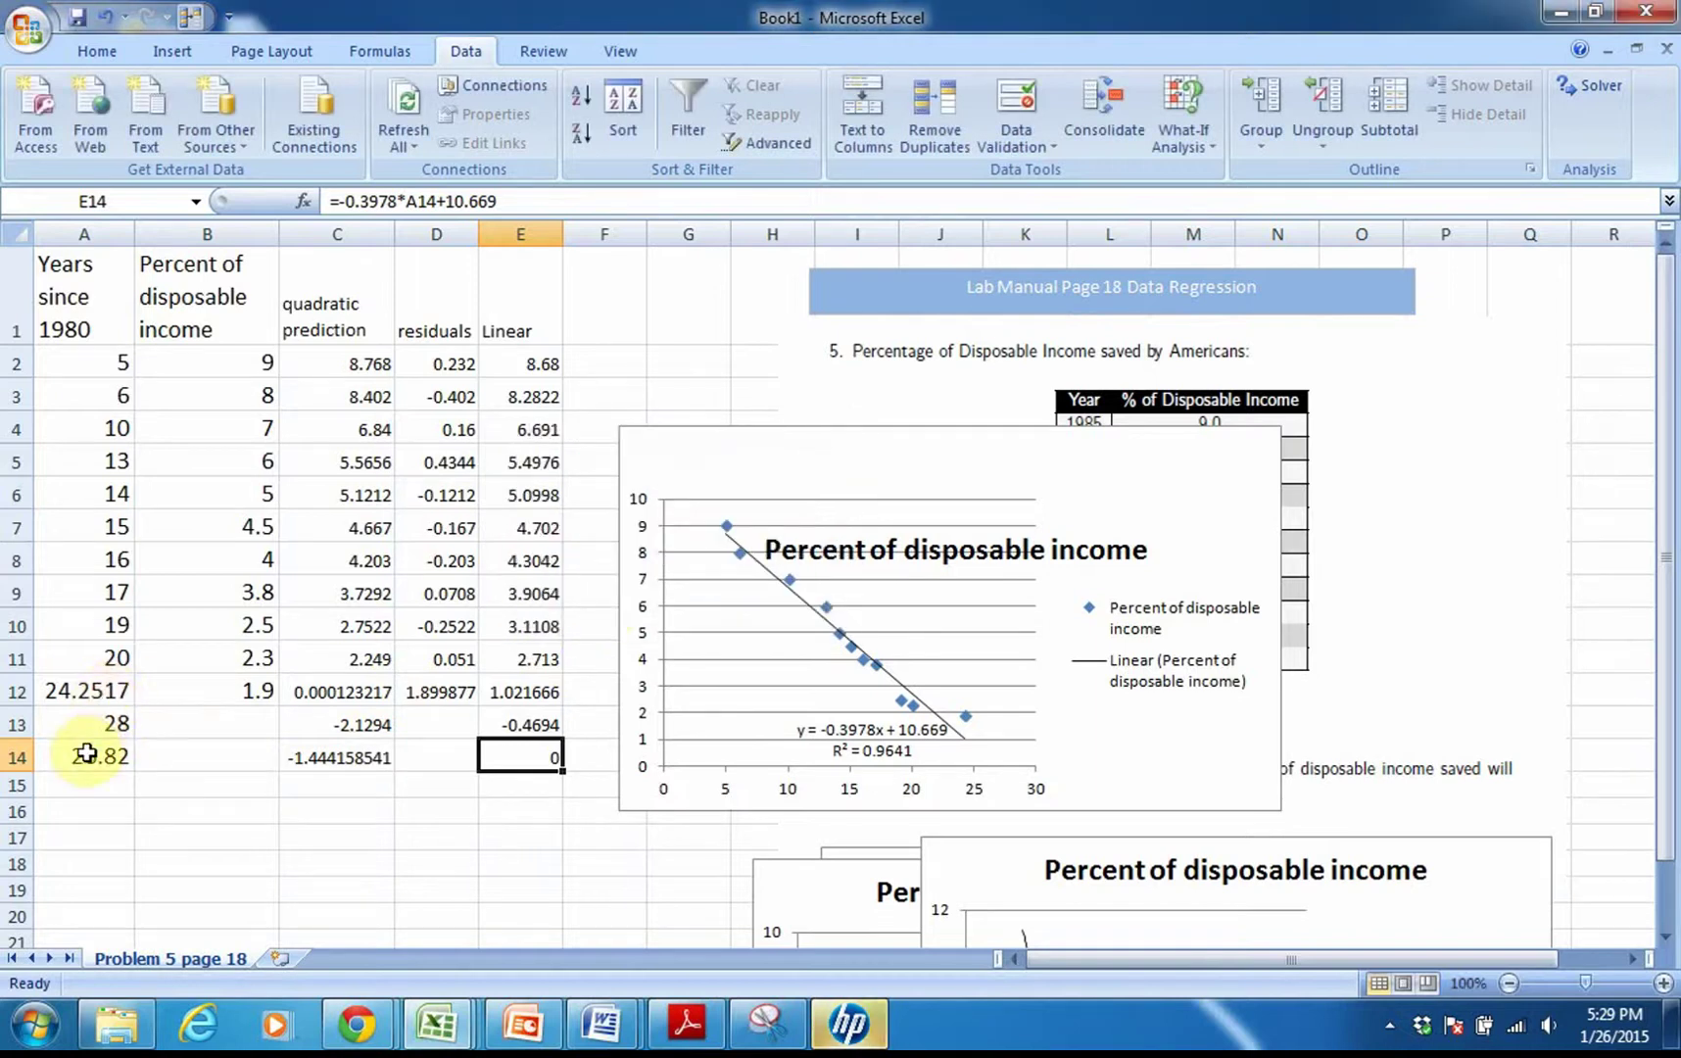